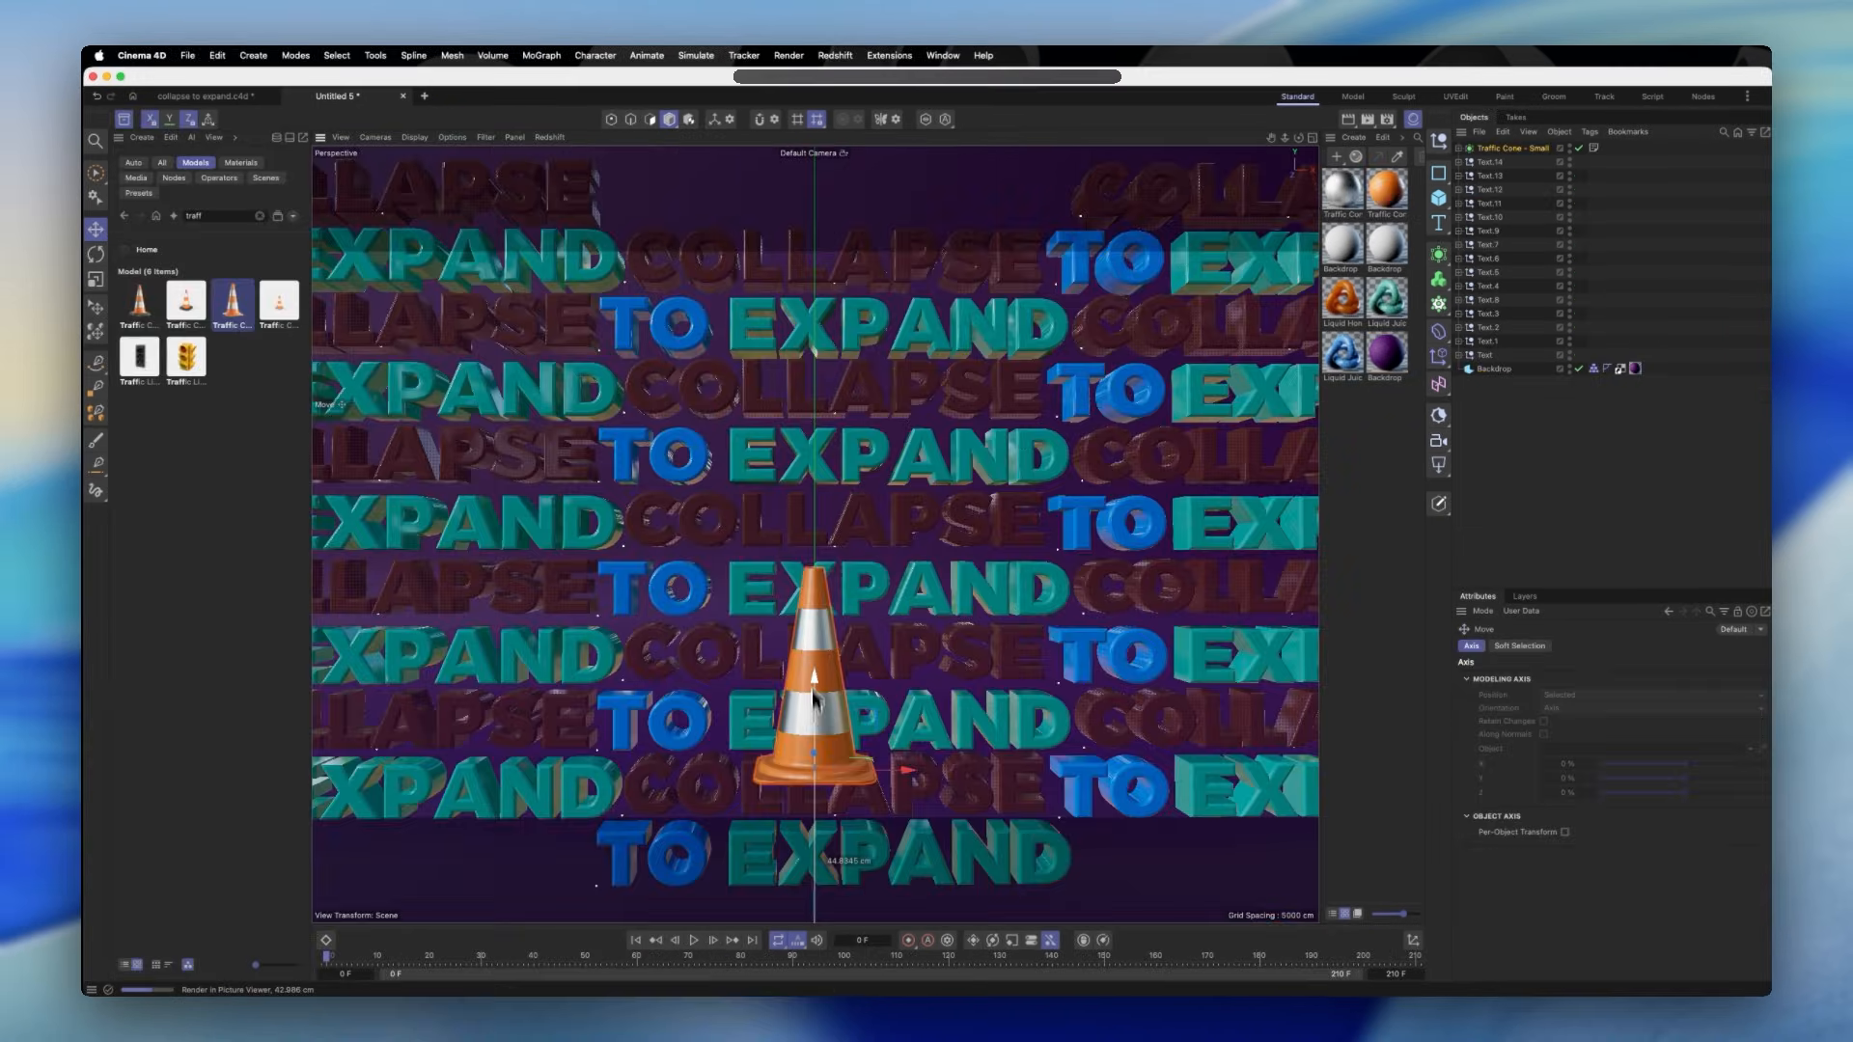
# - Place the small traffic cone in front of the stacked text rows and paste copies of it
pyautogui.moveTo(825, 695); pyautogui.dragTo(825, 598)
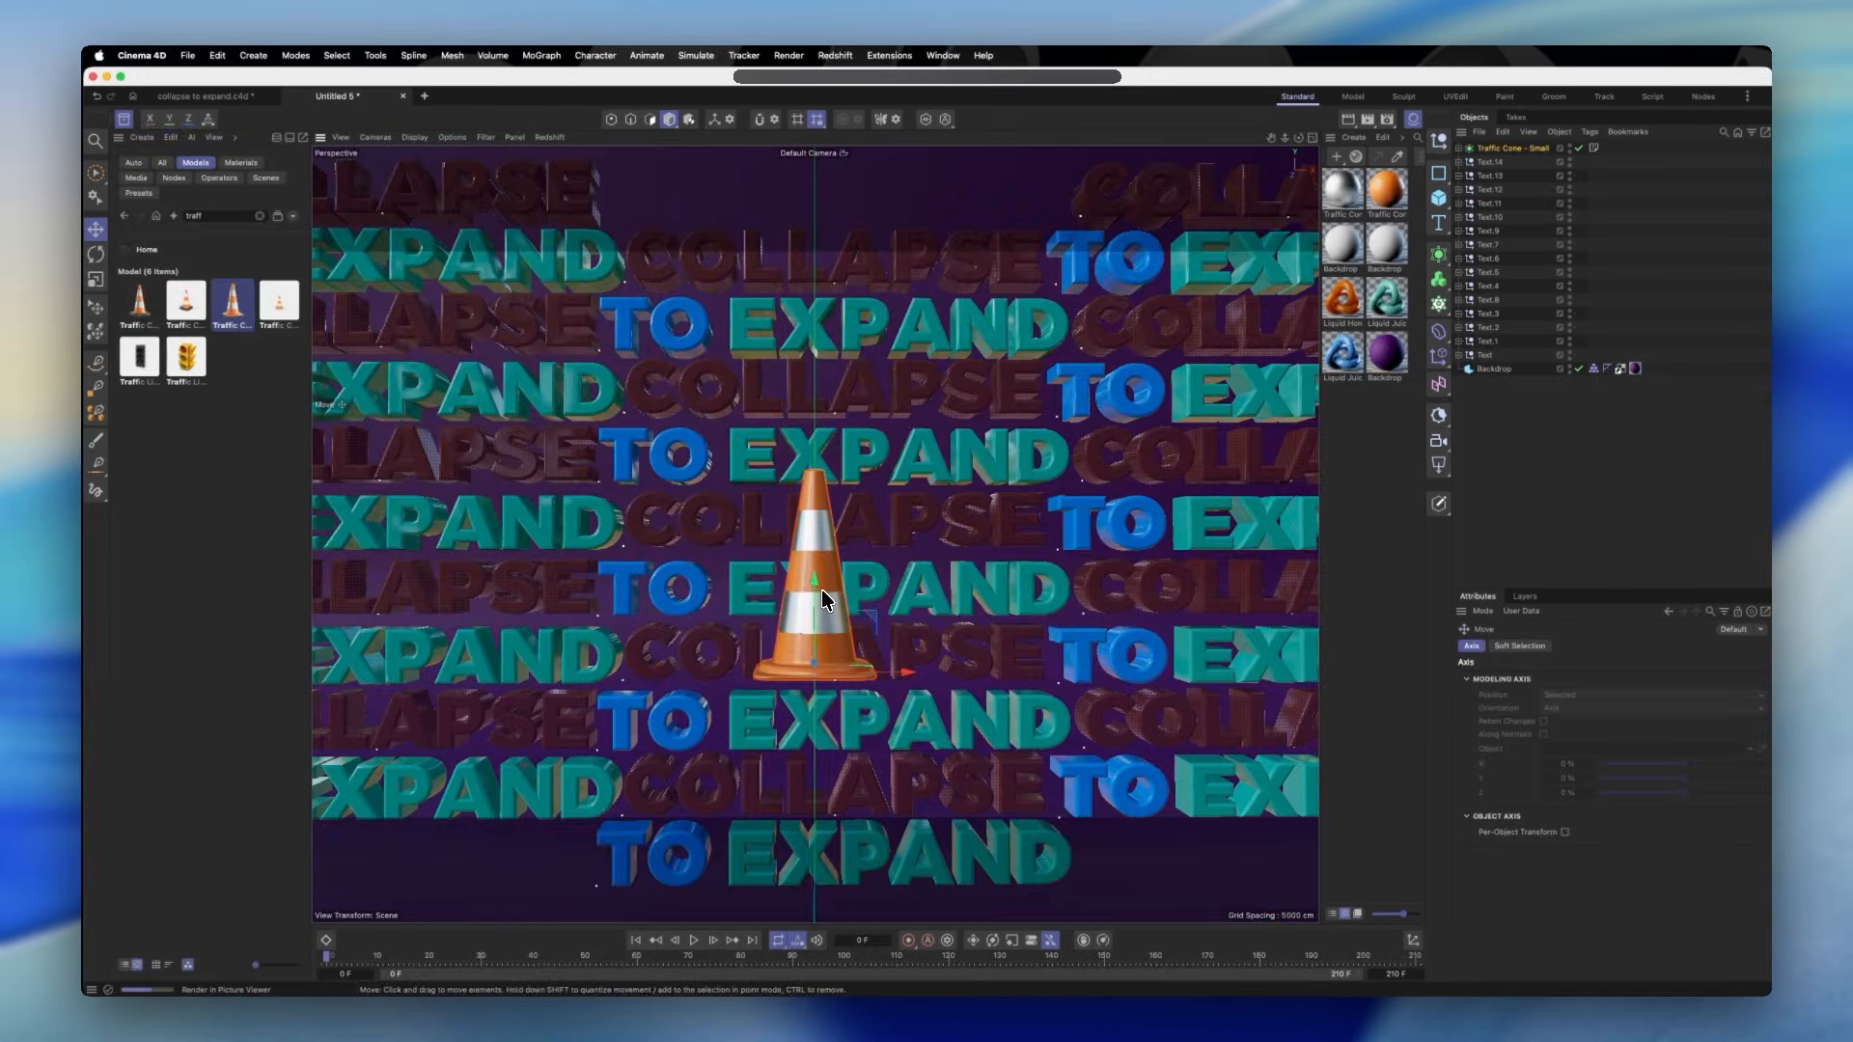
pyautogui.press('e')
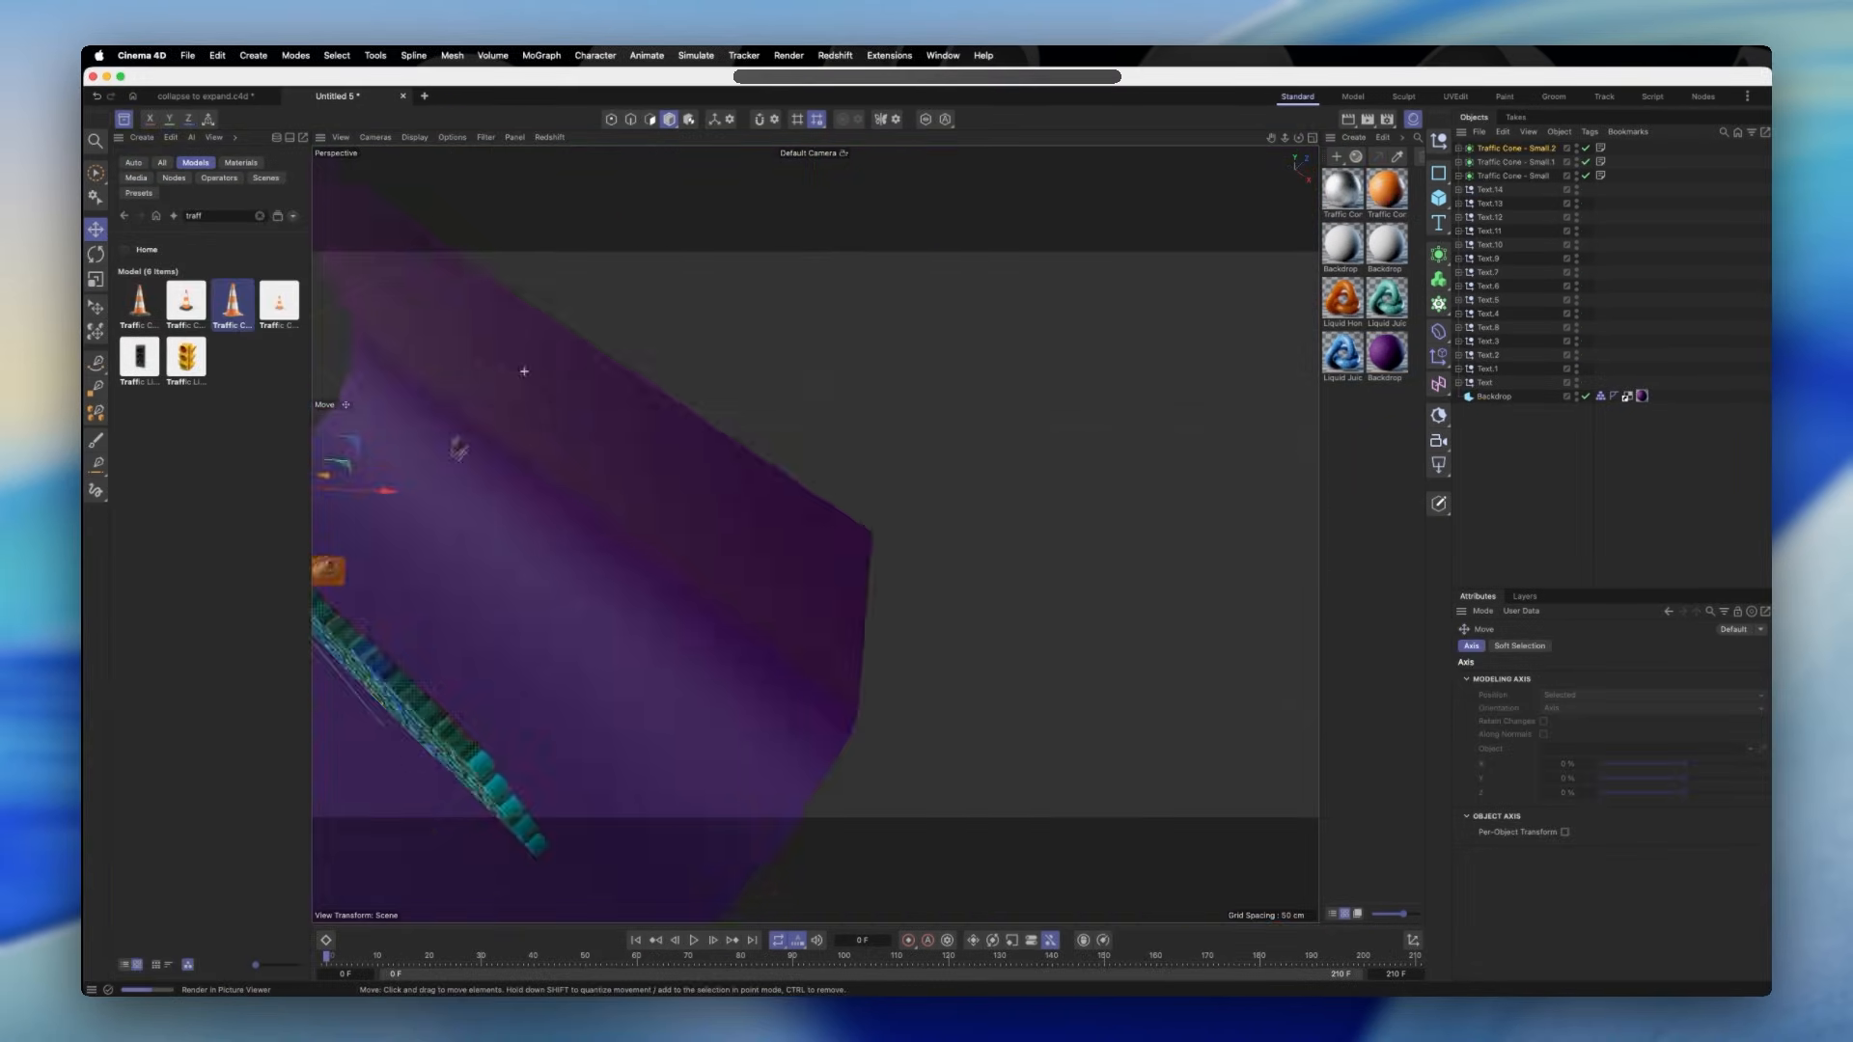
pyautogui.press('super+v')
pyautogui.press('r')
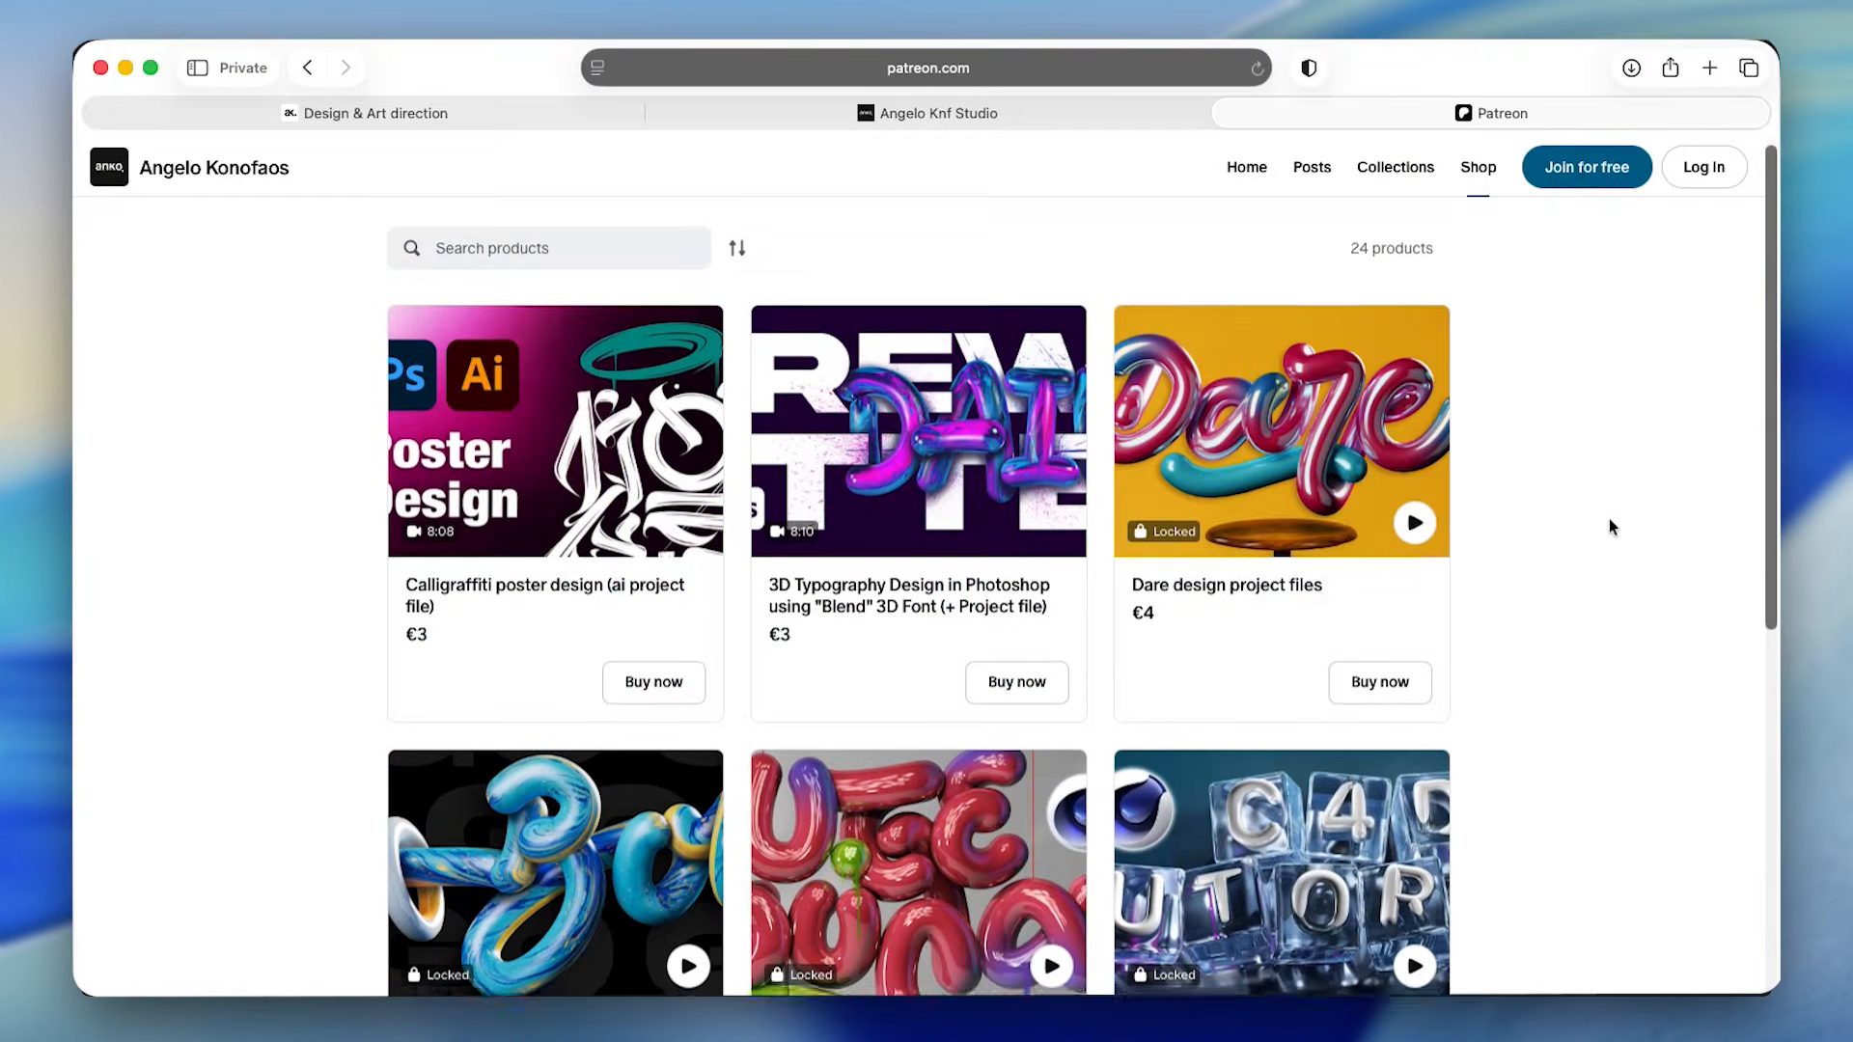
# - Browse the product listings of the design studio's Patreon and Gumroad shops
pyautogui.scroll(-3, 1608, 518)
pyautogui.scroll(-2, 1608, 520)
pyautogui.scroll(-3, 1608, 519)
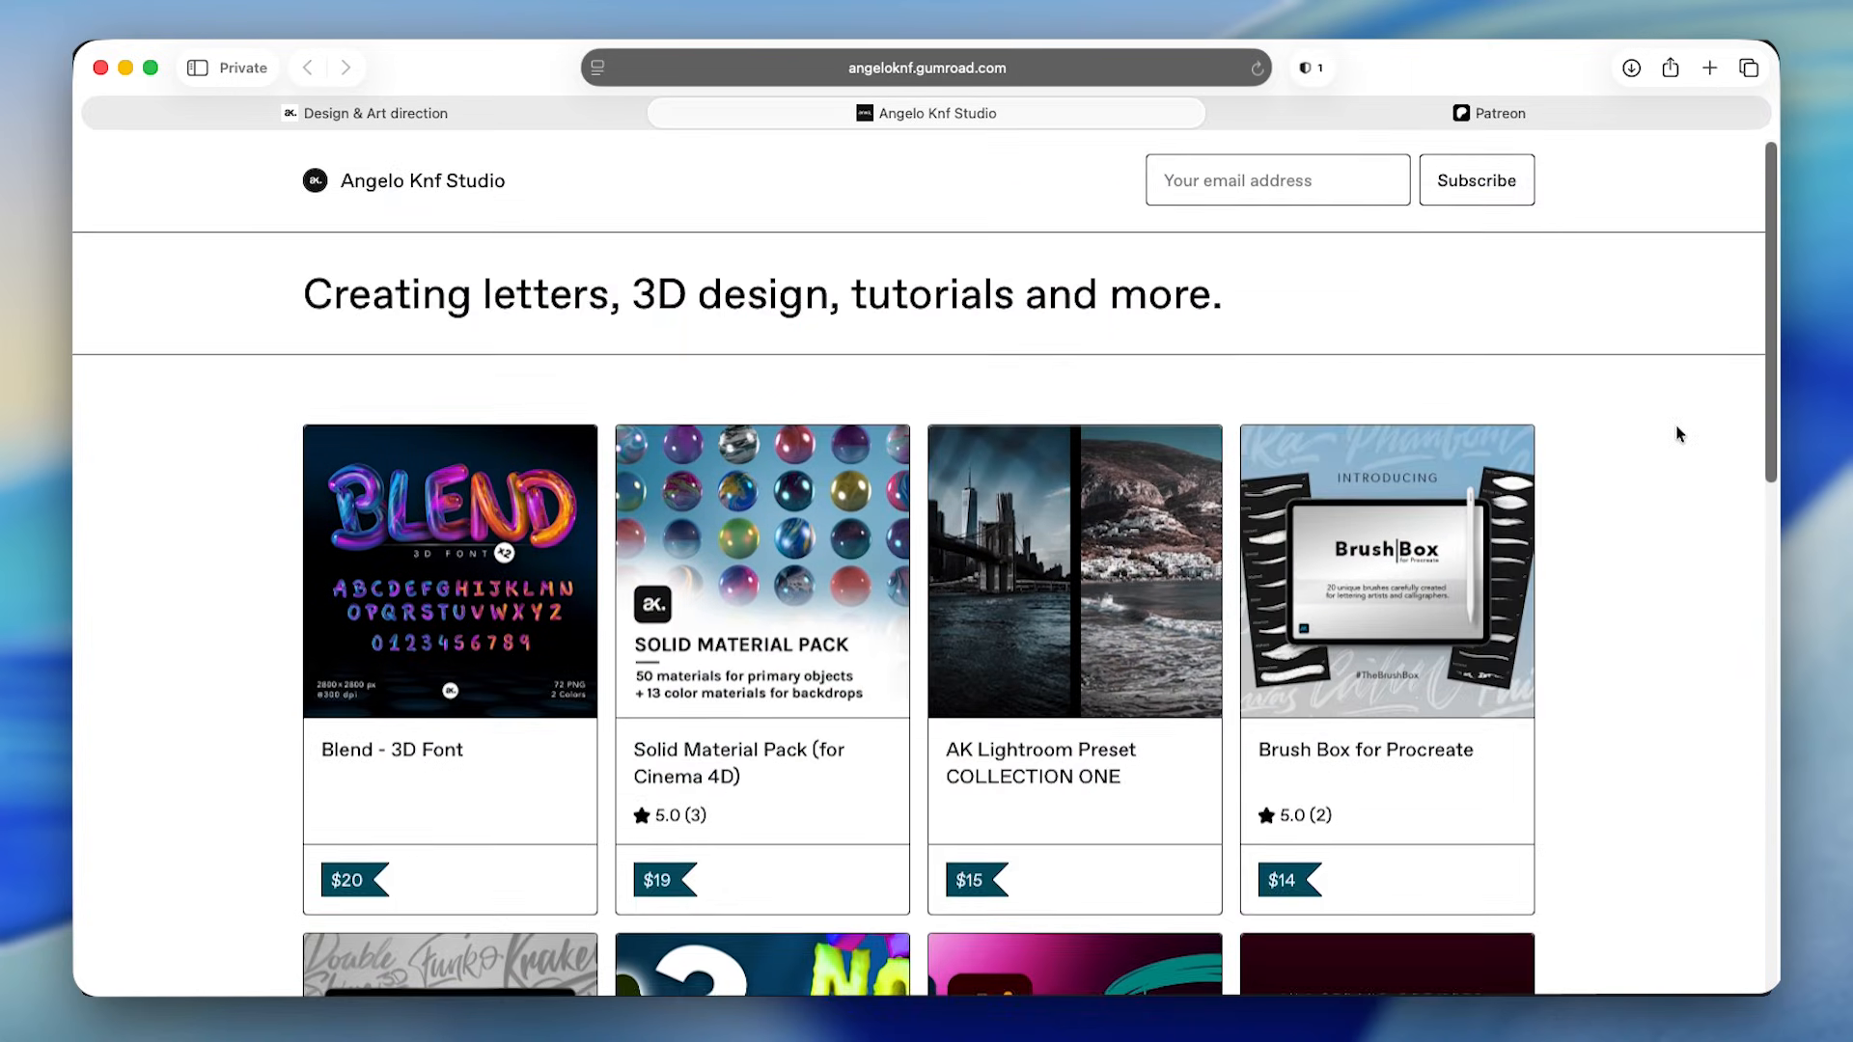
pyautogui.scroll(-1, 1679, 437)
pyautogui.scroll(-2, 1680, 435)
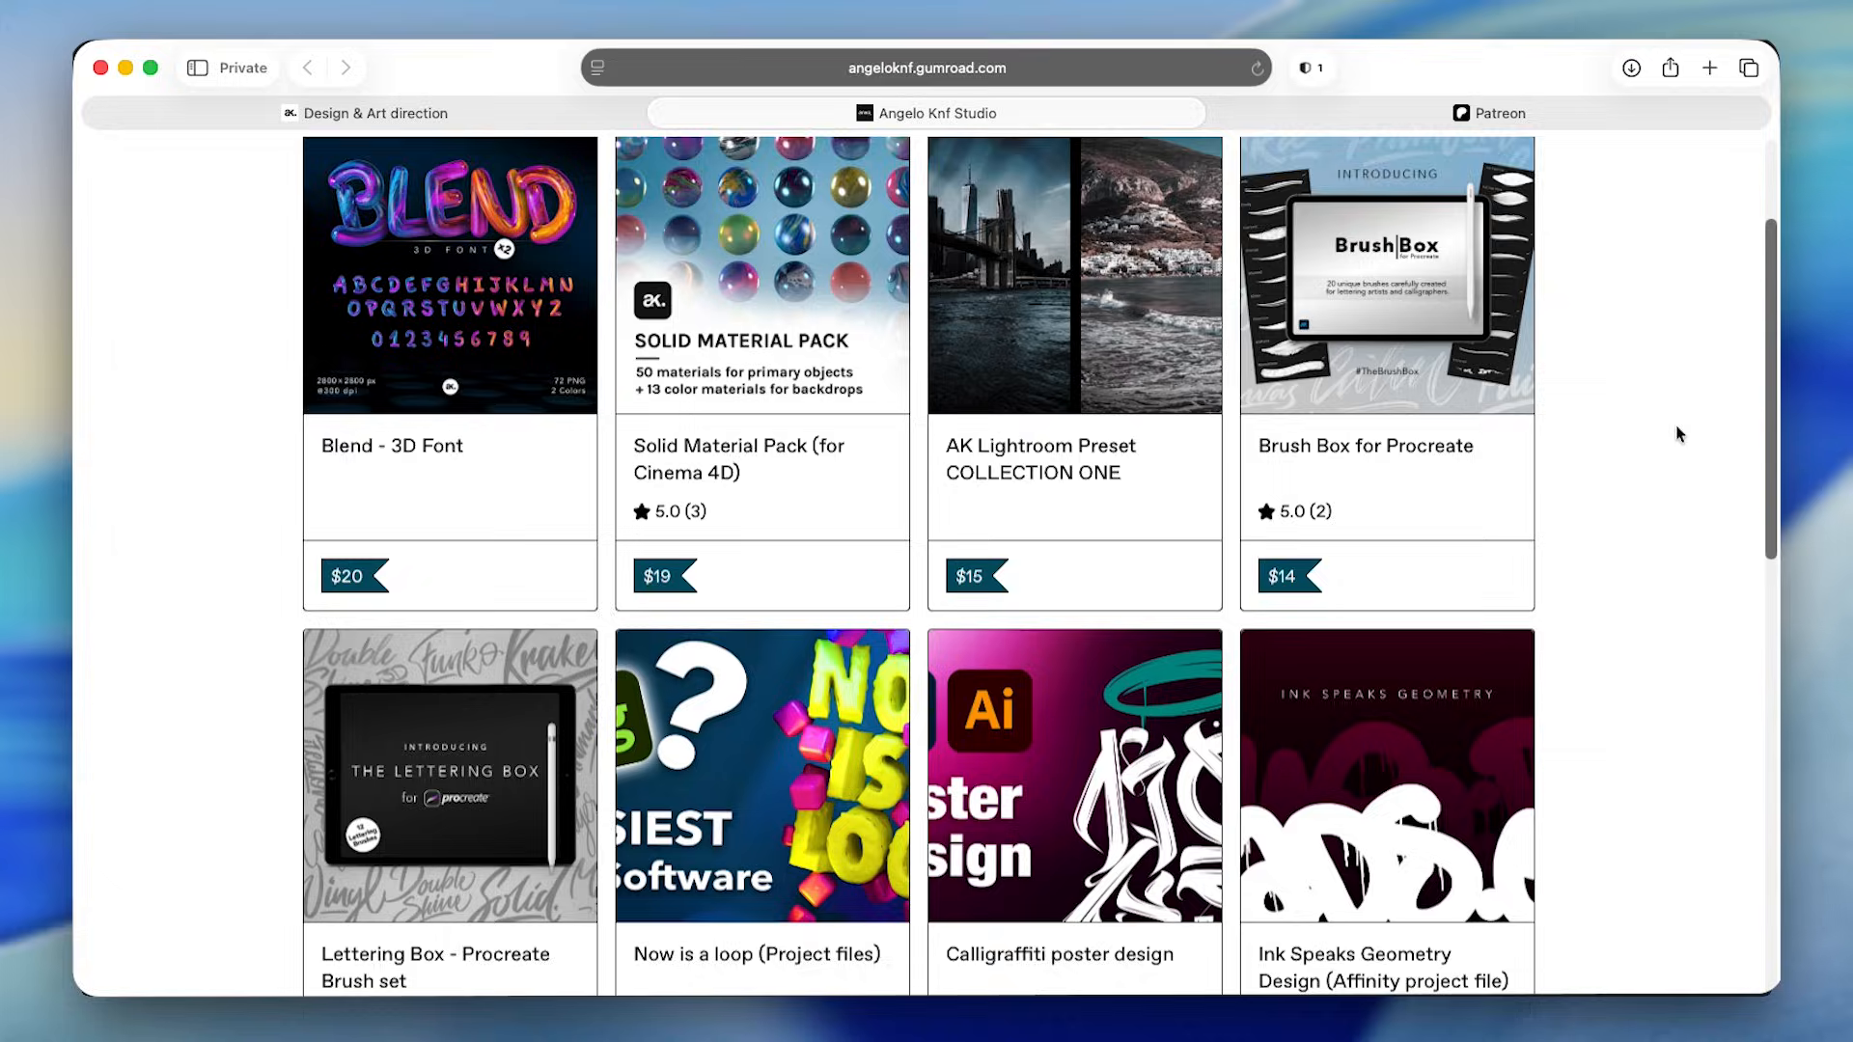
pyautogui.scroll(-3, 1679, 435)
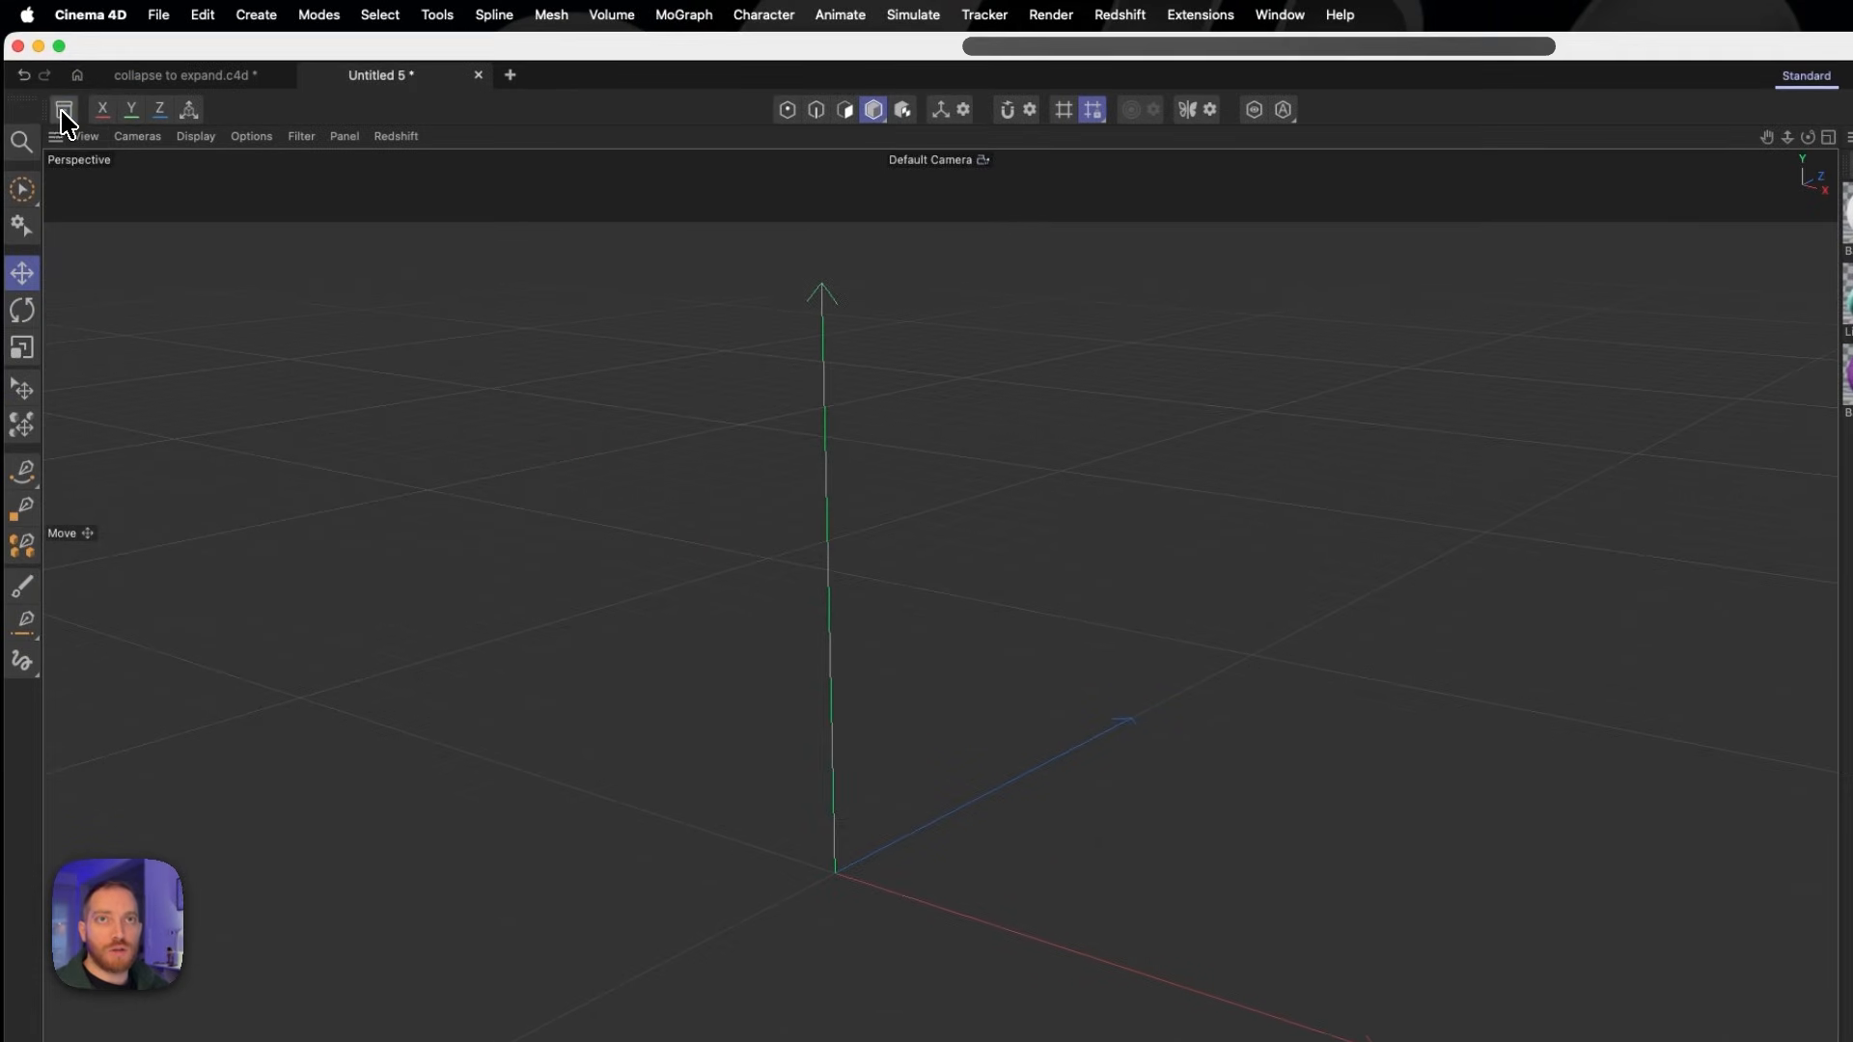
# - Find the studio backdrop by searching the asset library's models for "back" and add it to the empty scene
pyautogui.click(63, 109)
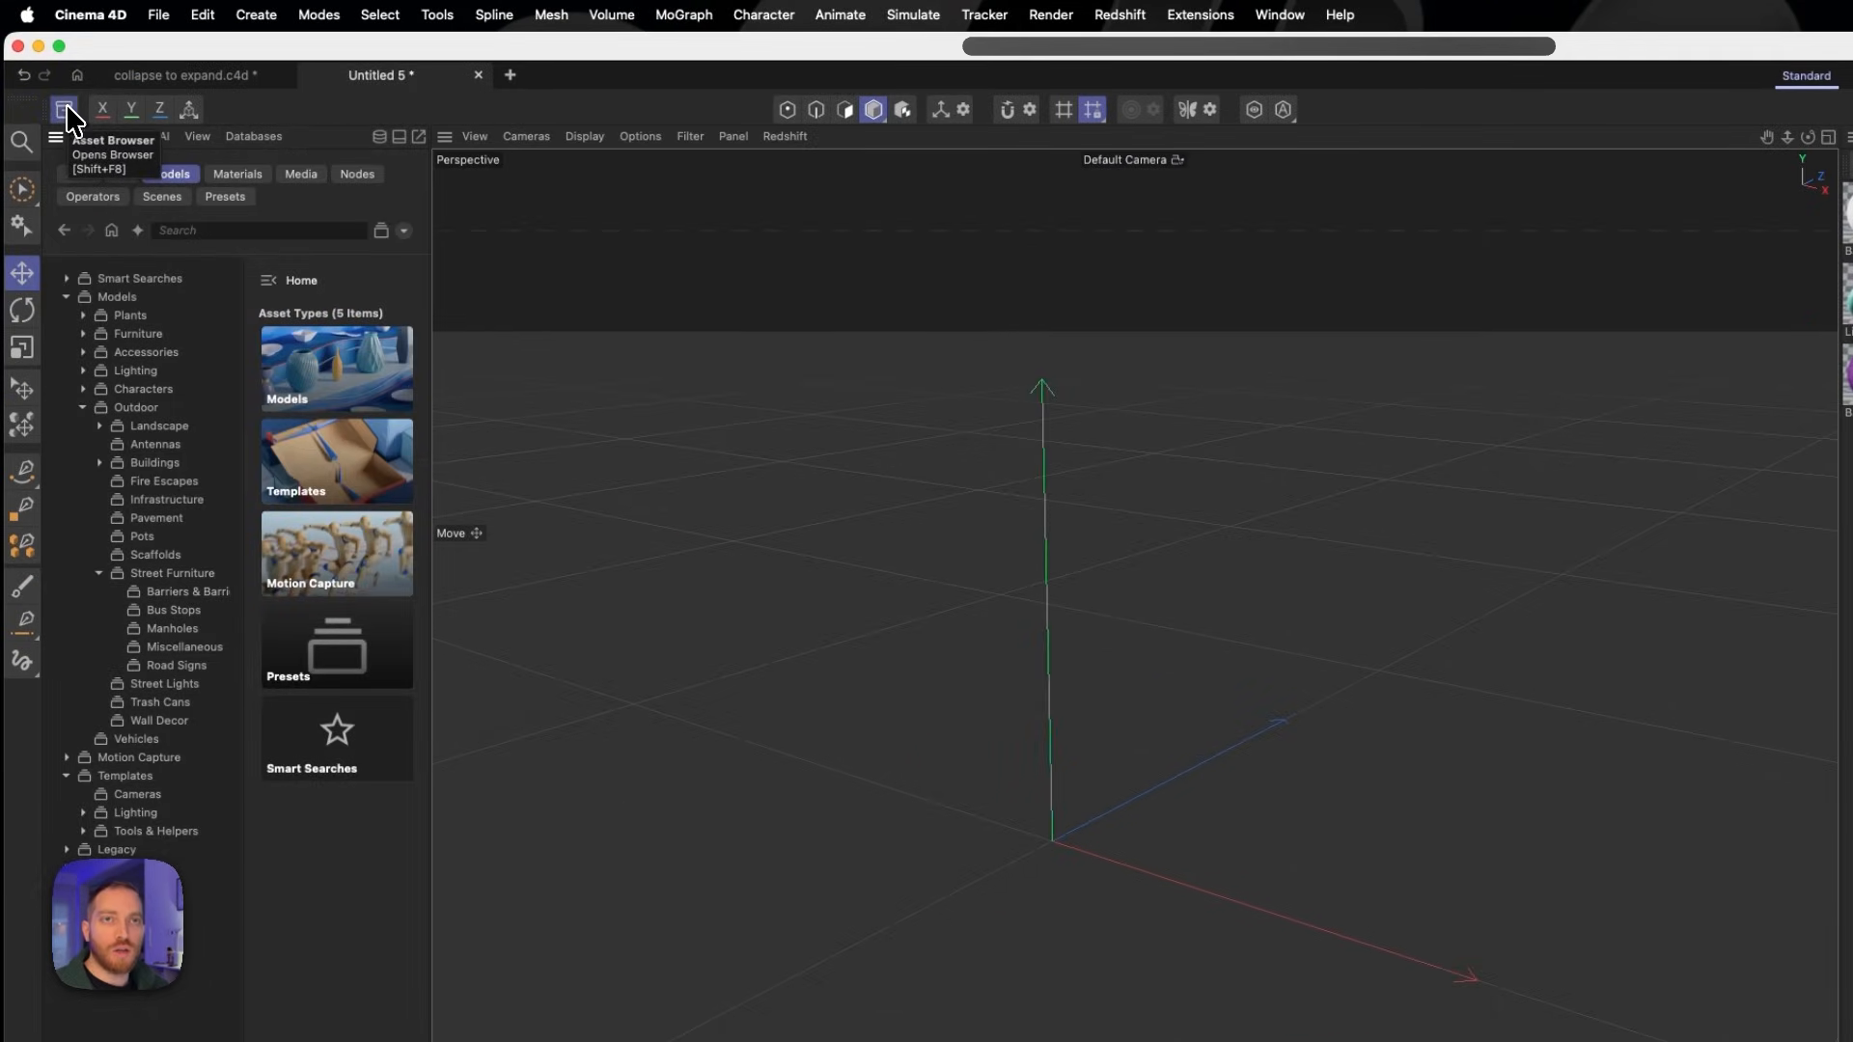
pyautogui.click(211, 231)
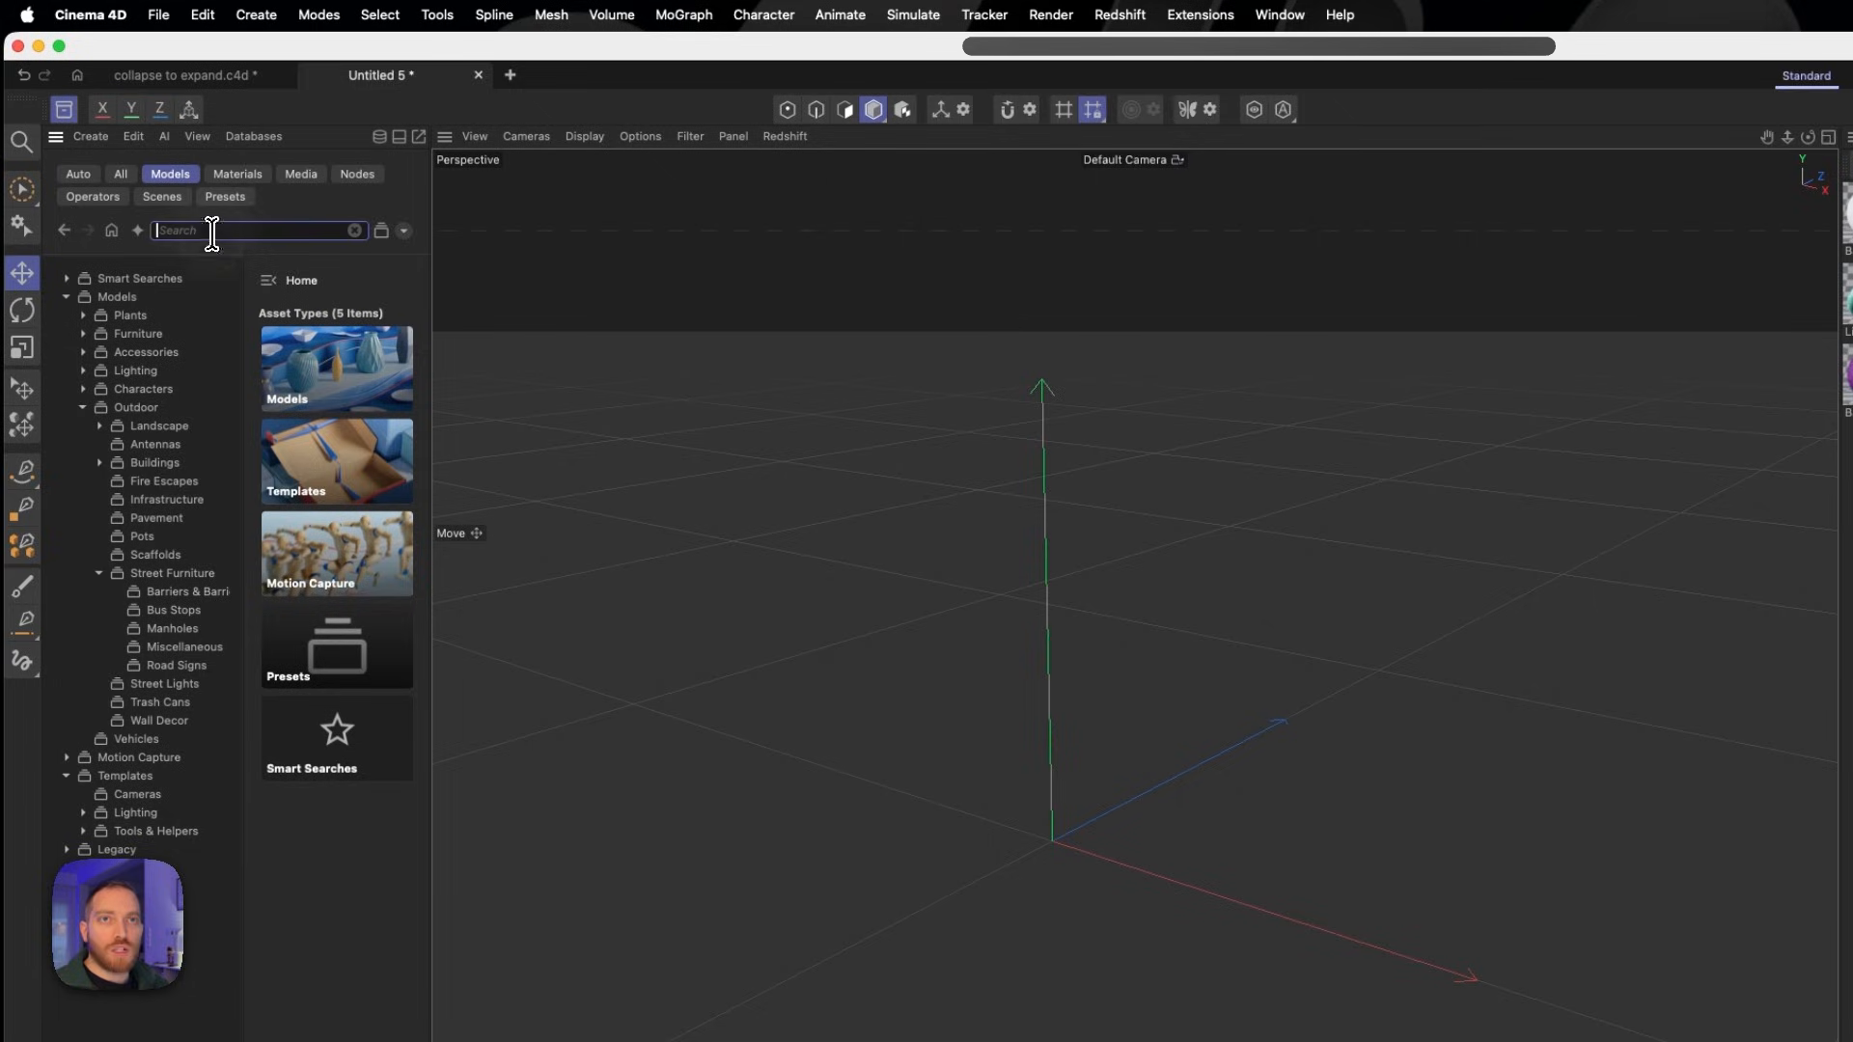
pyautogui.write('back')
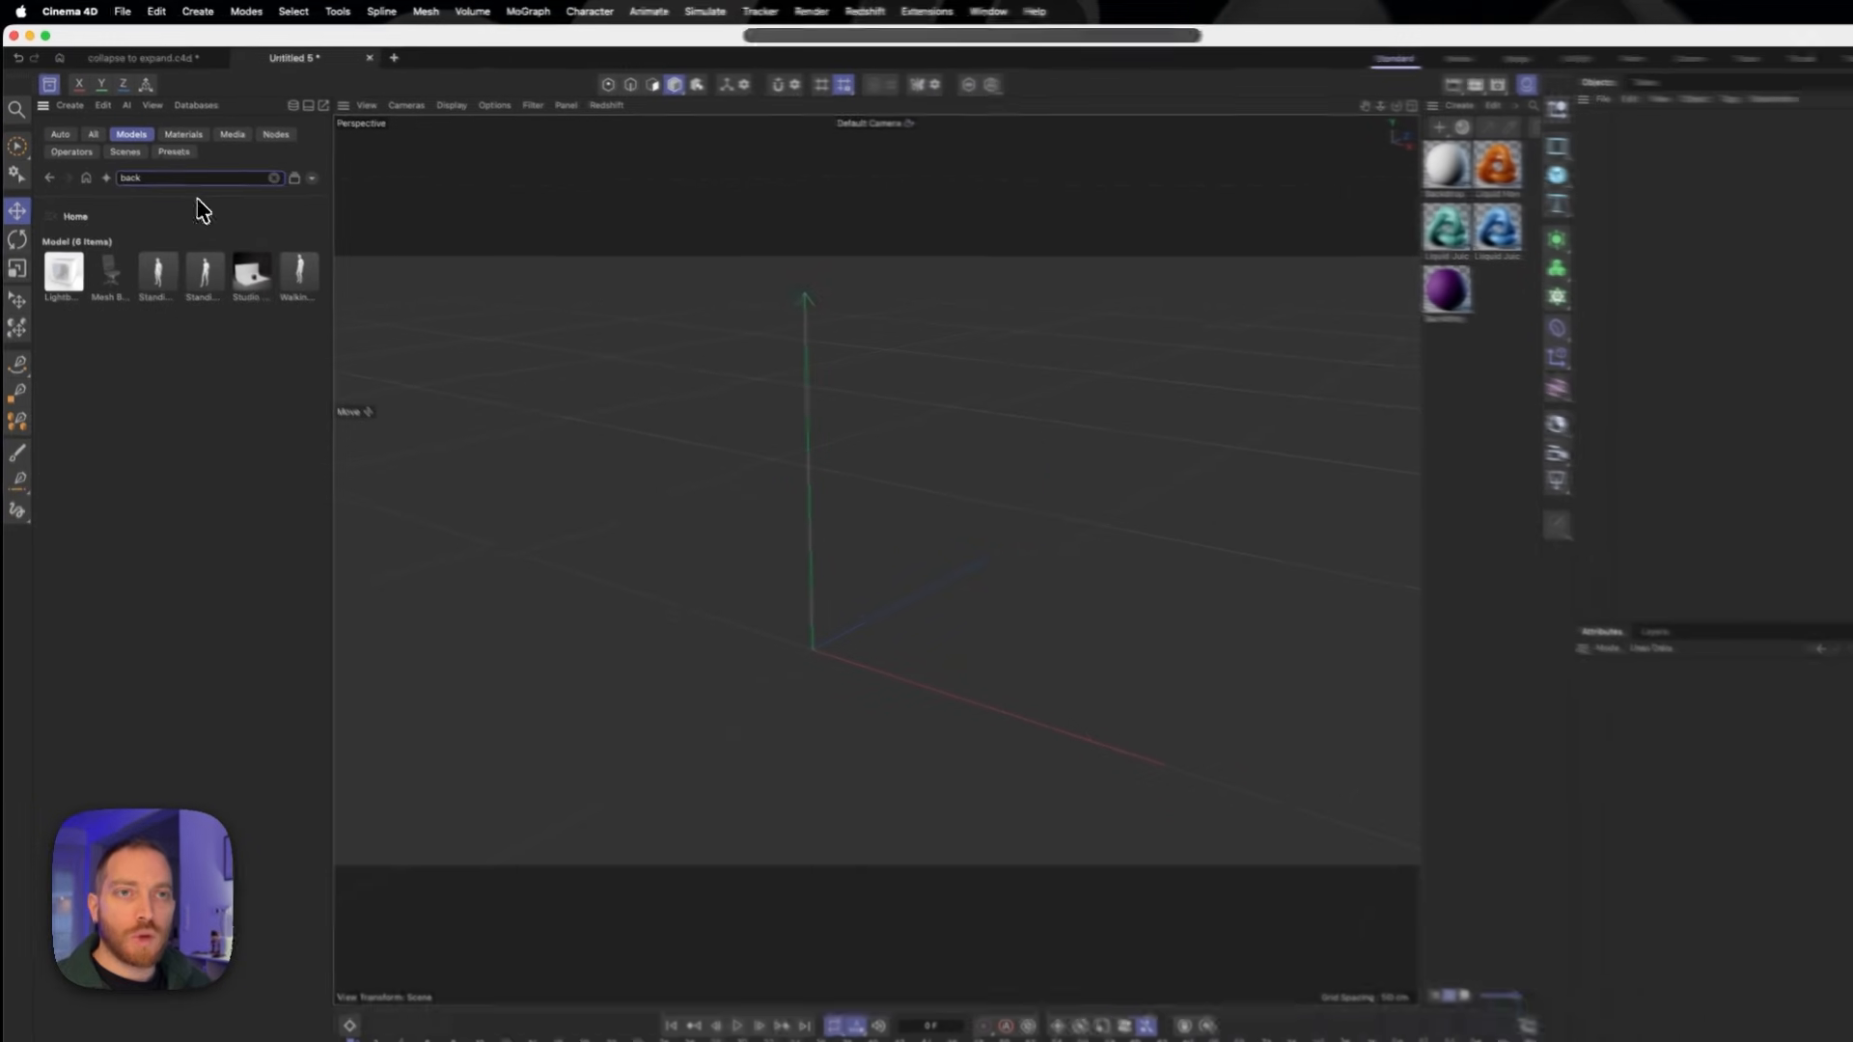
pyautogui.doubleClick(239, 273)
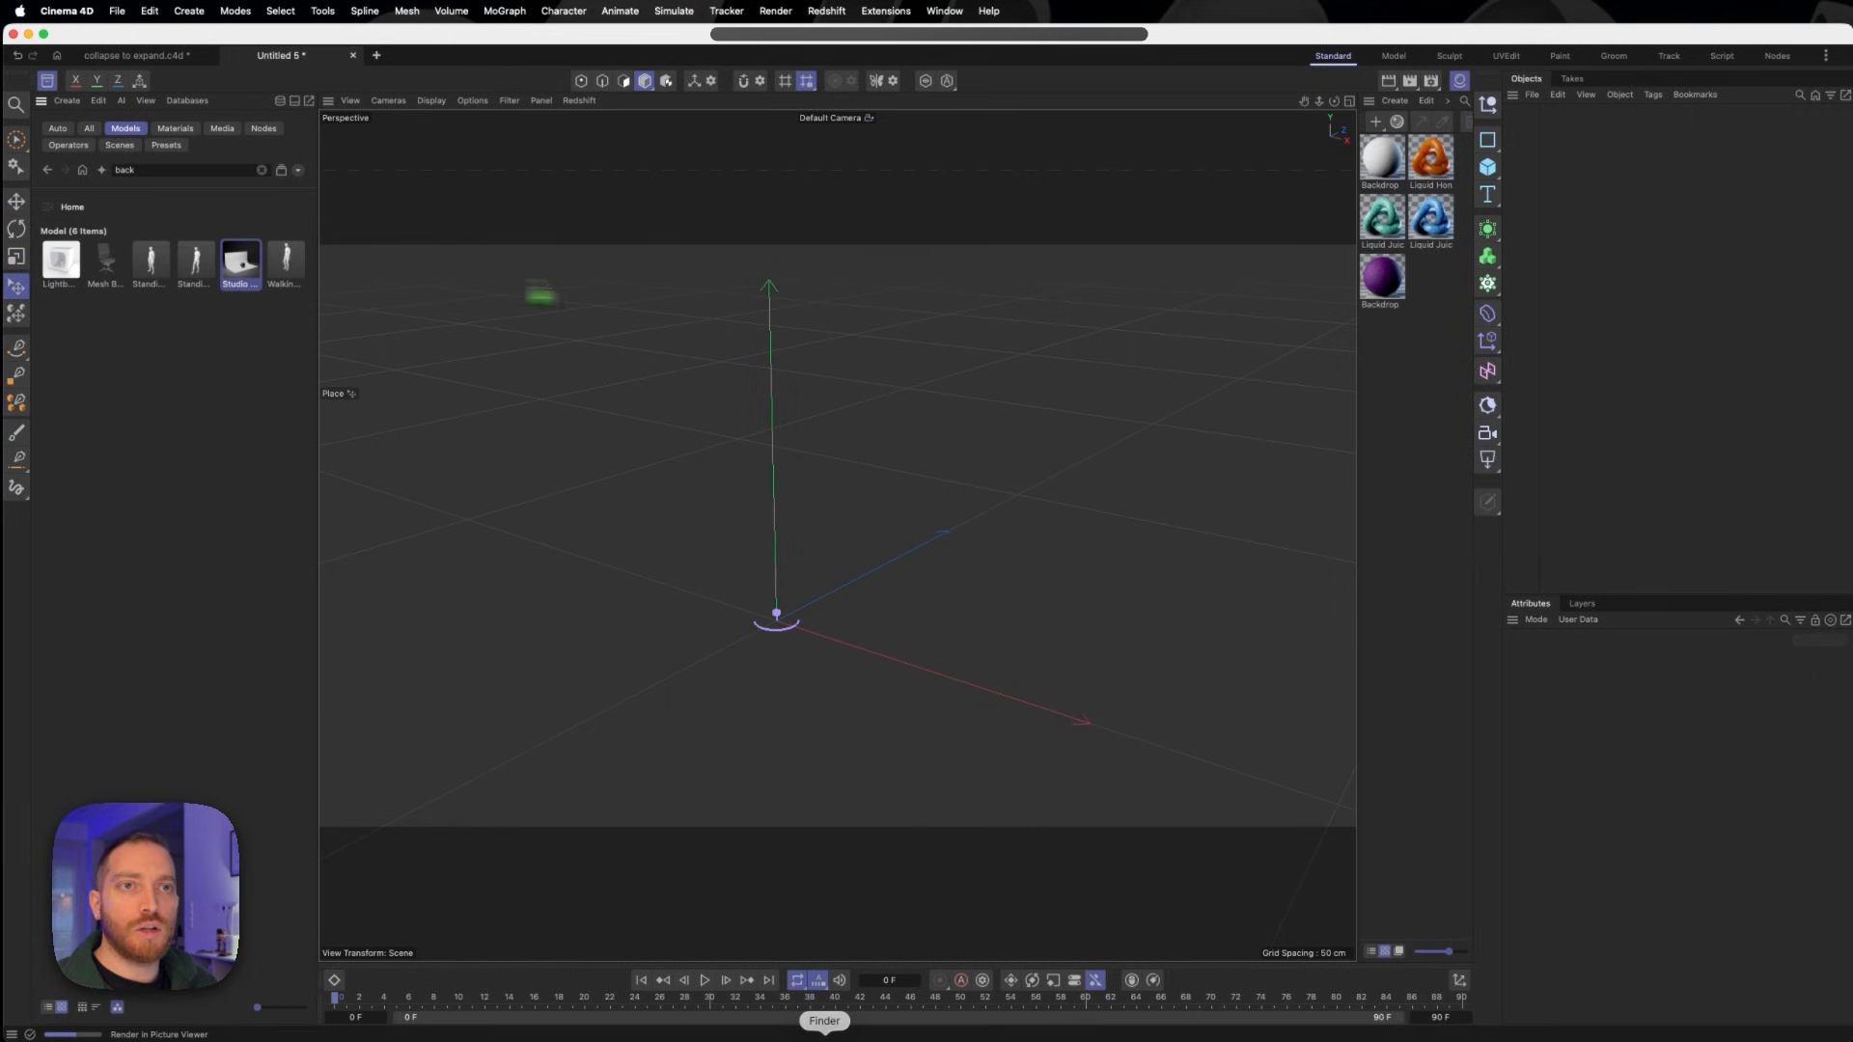
pyautogui.moveTo(1059, 336); pyautogui.dragTo(1633, 303)
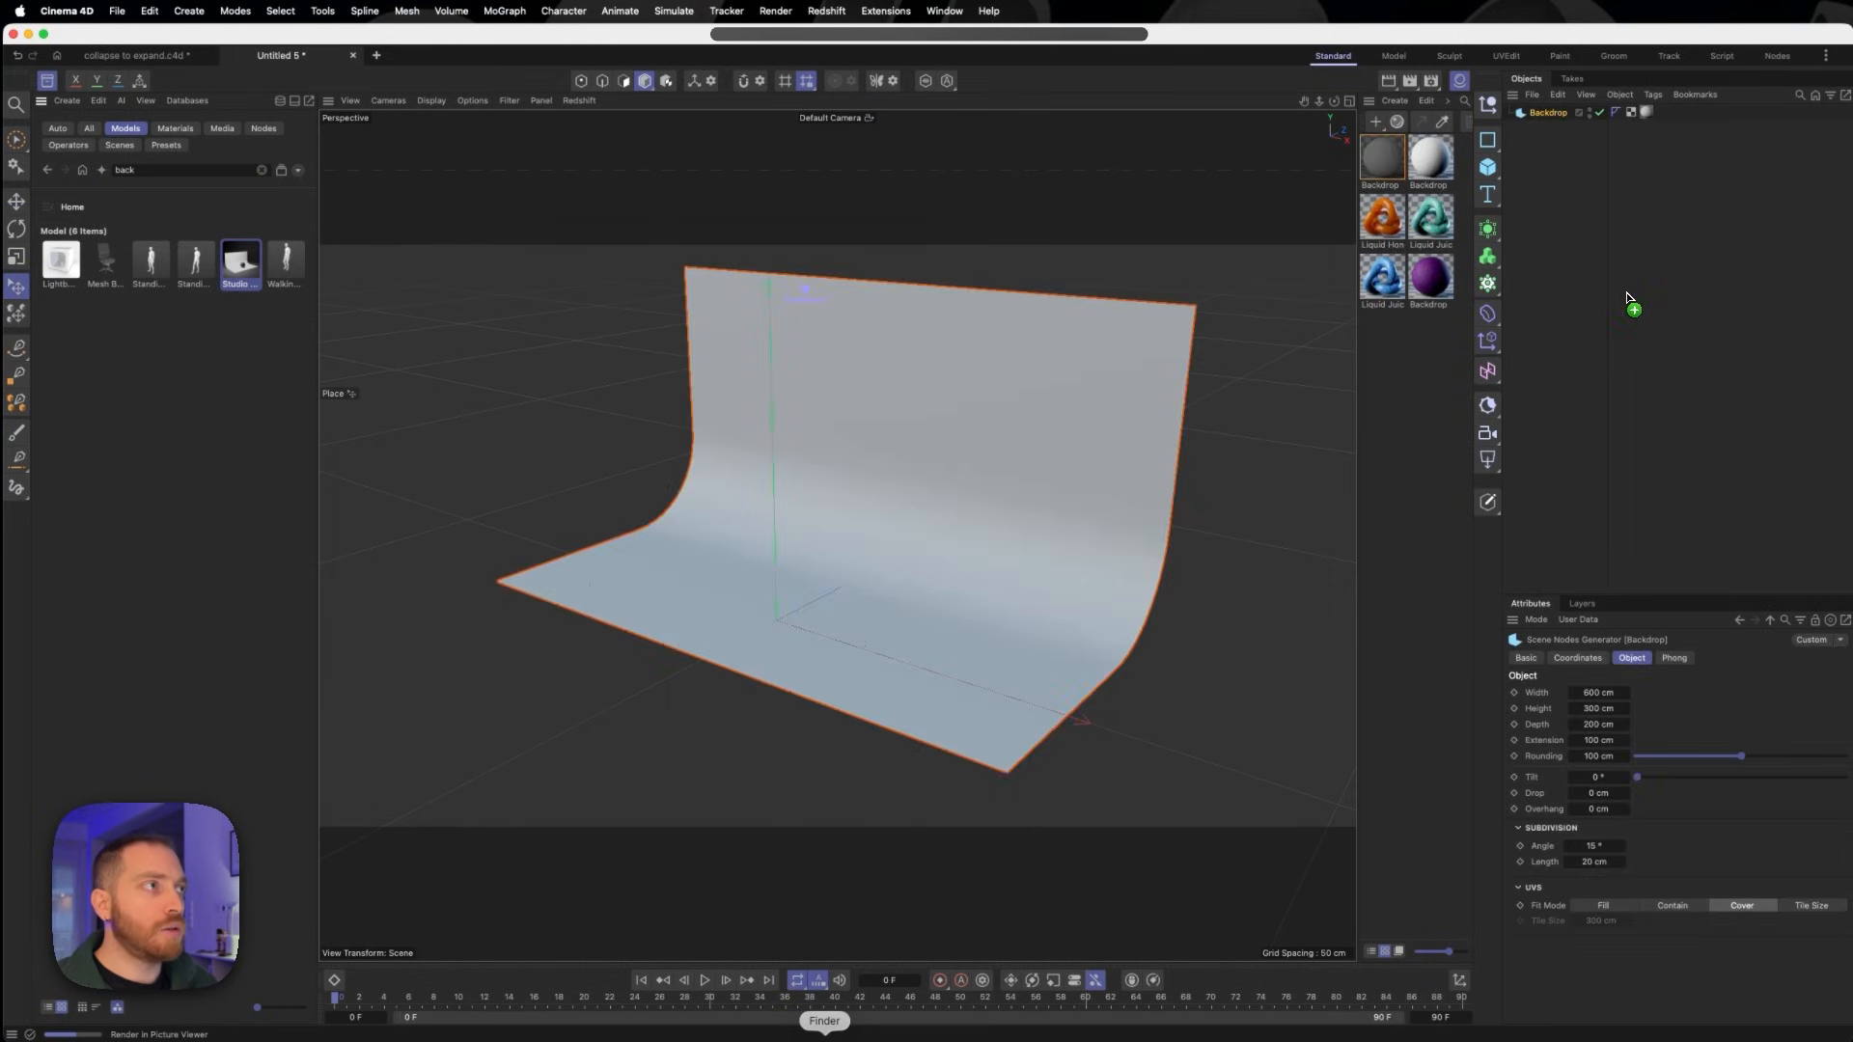
pyautogui.click(48, 87)
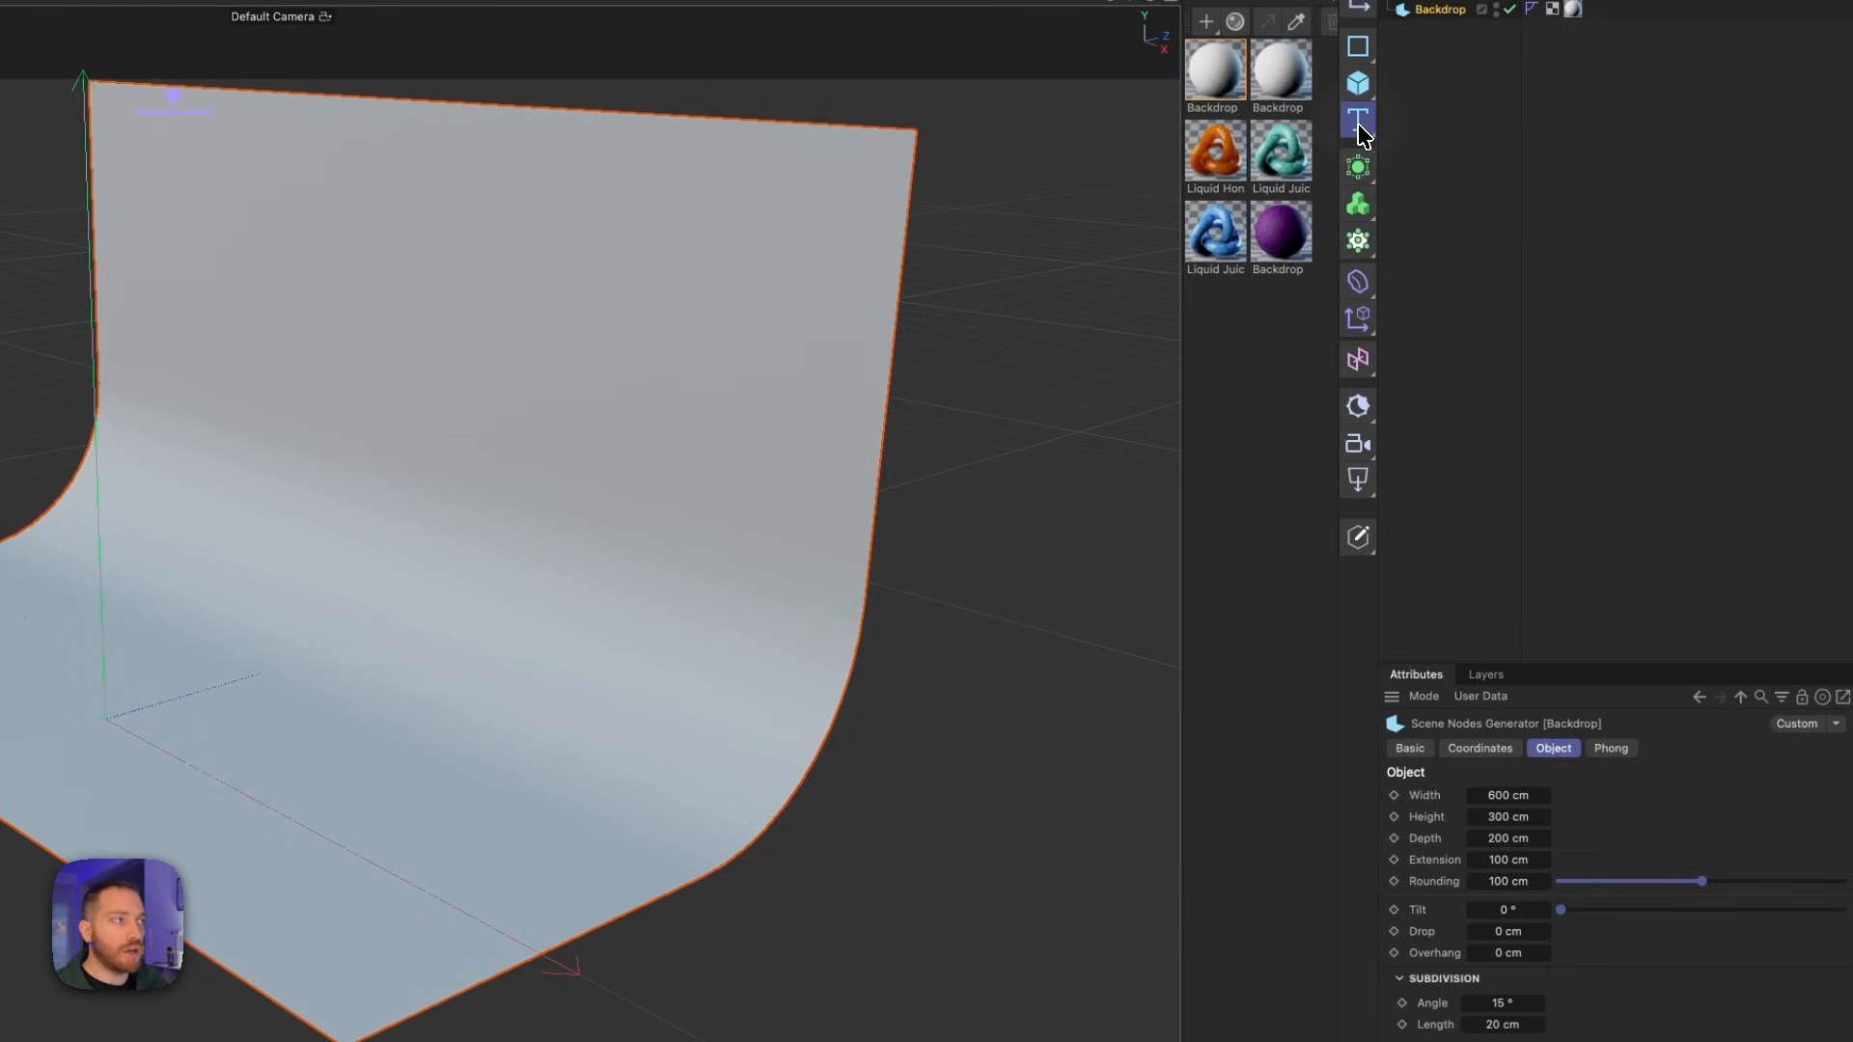
# - Add a 3D text object reading COLLAPSE on the first line and TO EXPAND on the second
pyautogui.click(1362, 125)
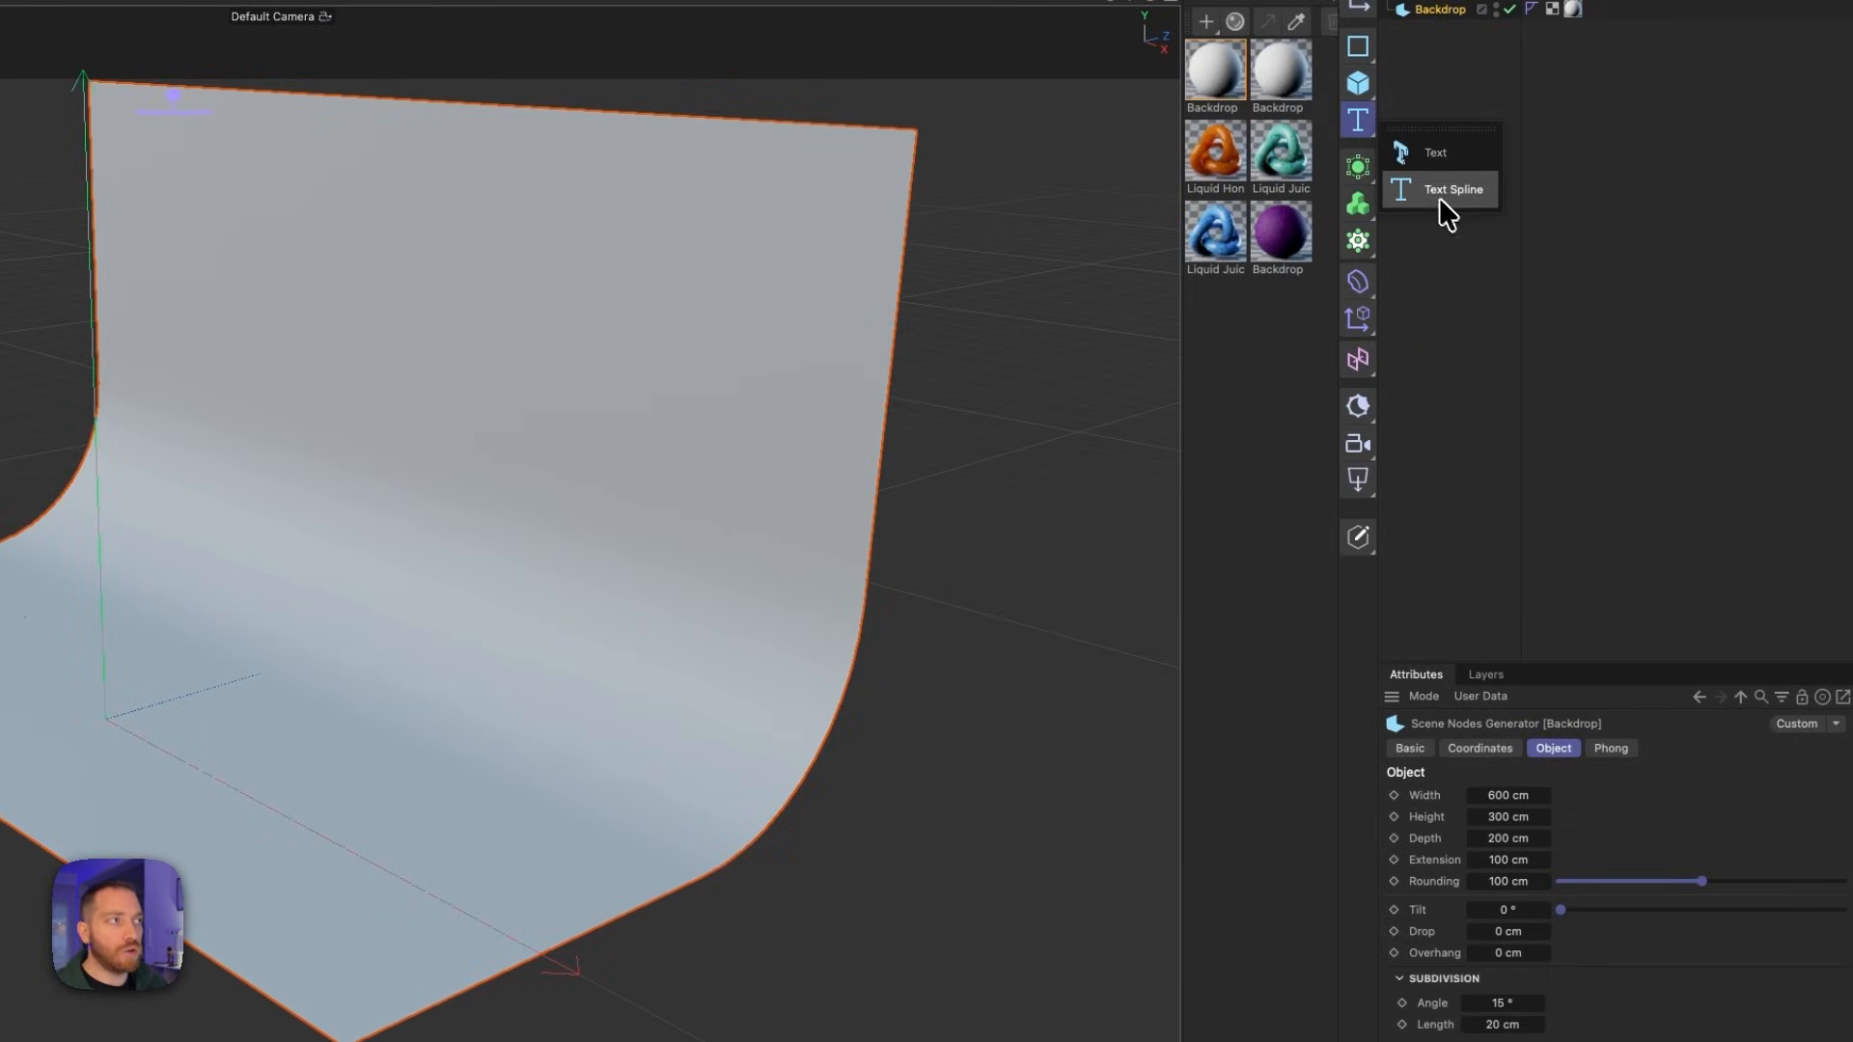
pyautogui.click(1448, 160)
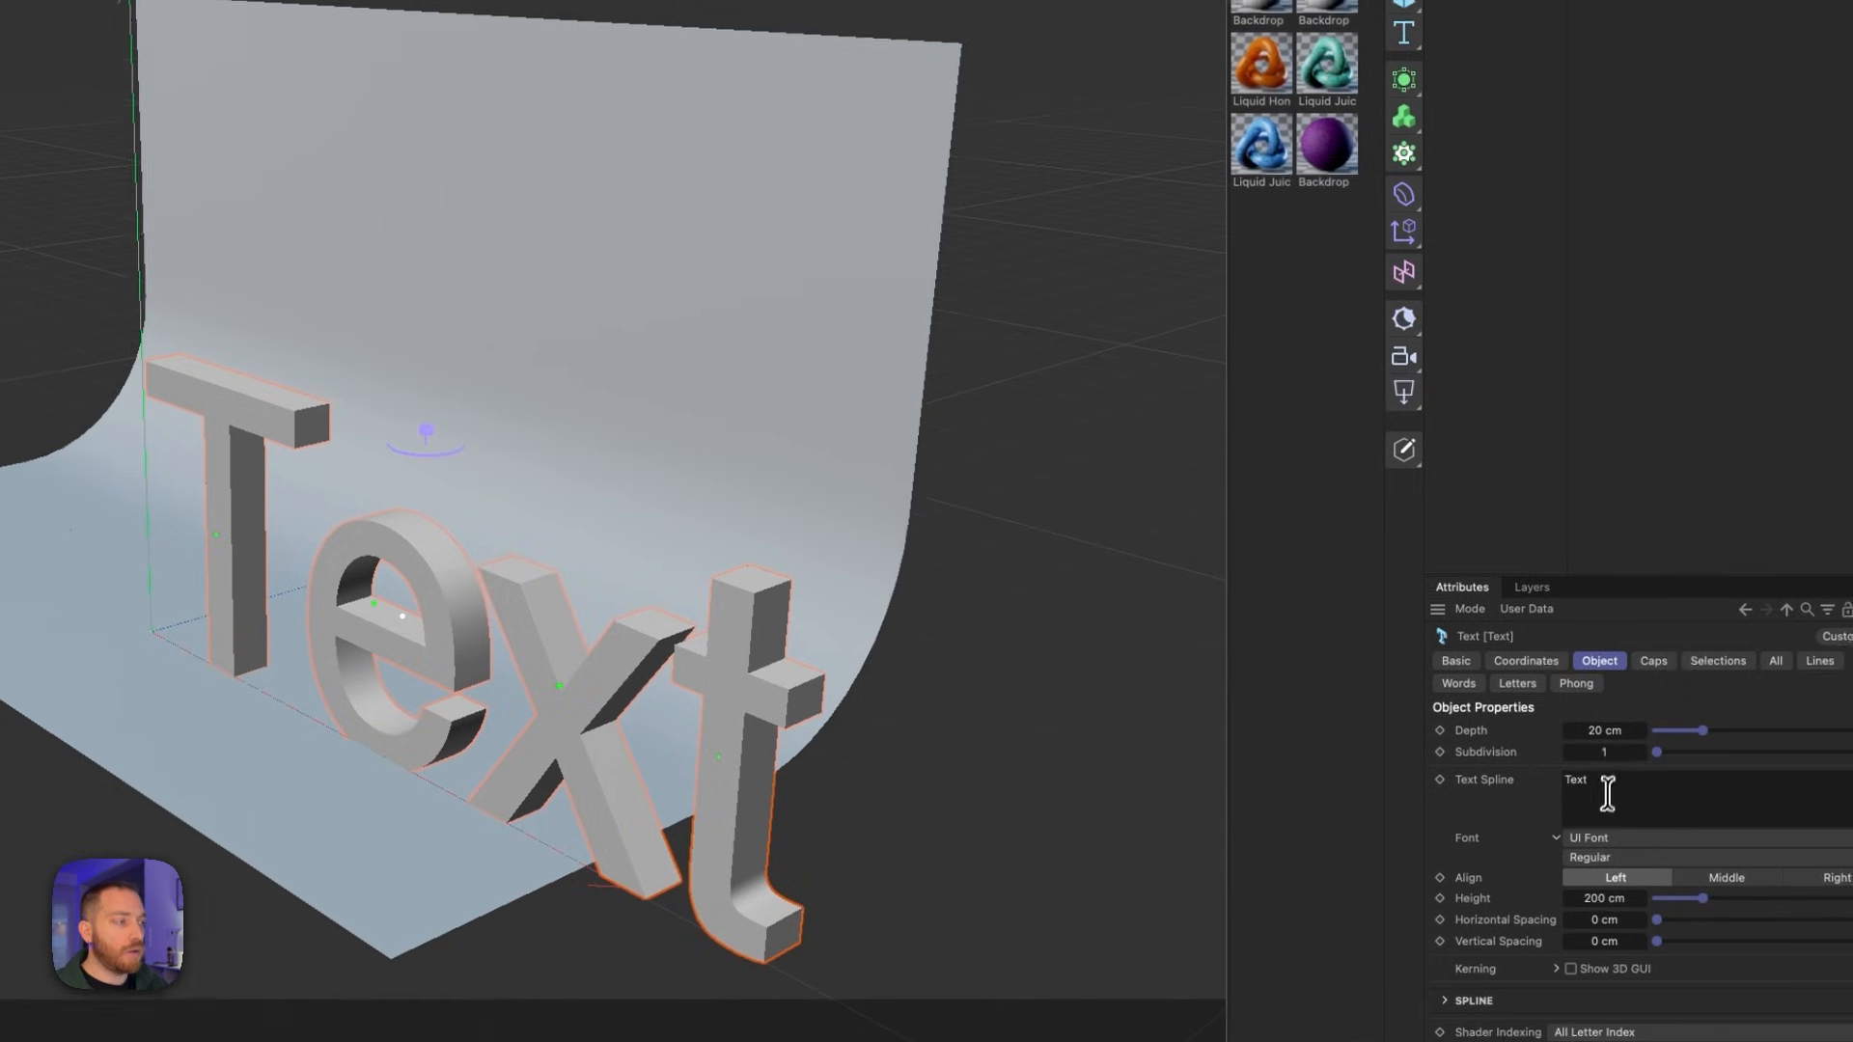
pyautogui.click(1561, 869)
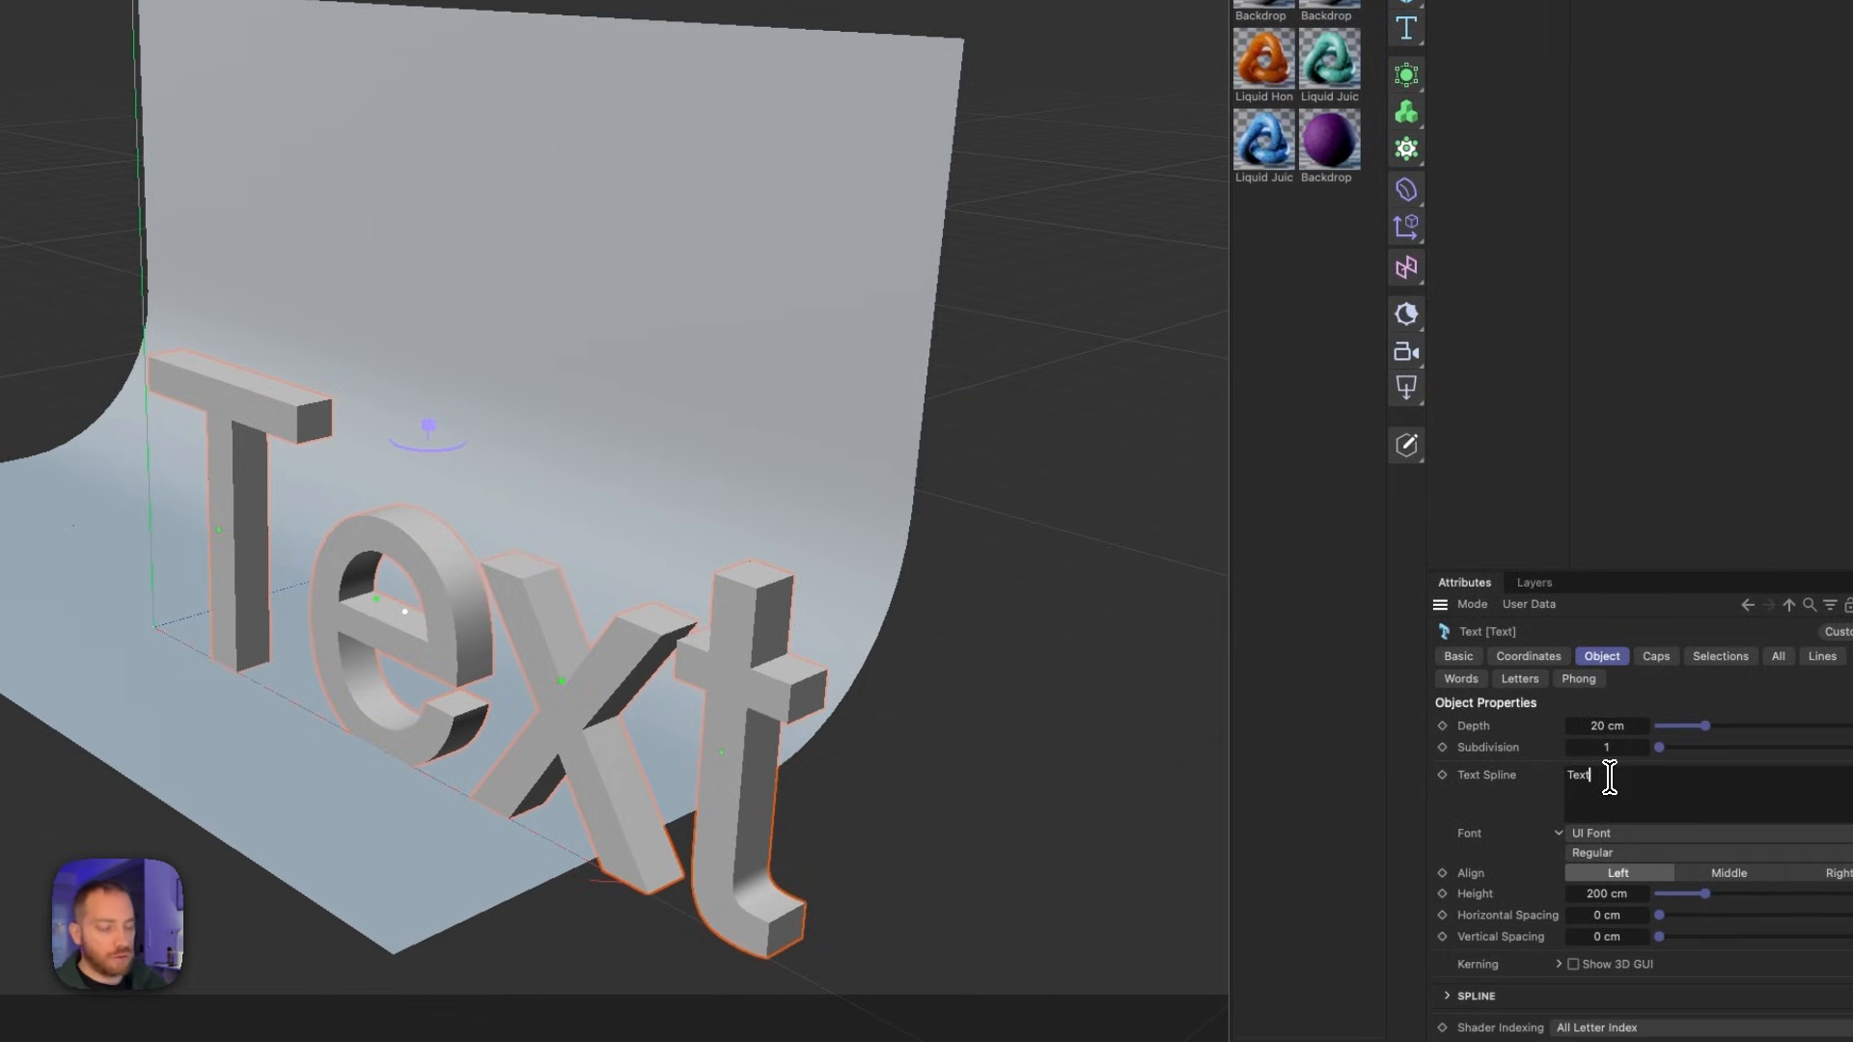
pyautogui.press('super+a')
pyautogui.write('COL')
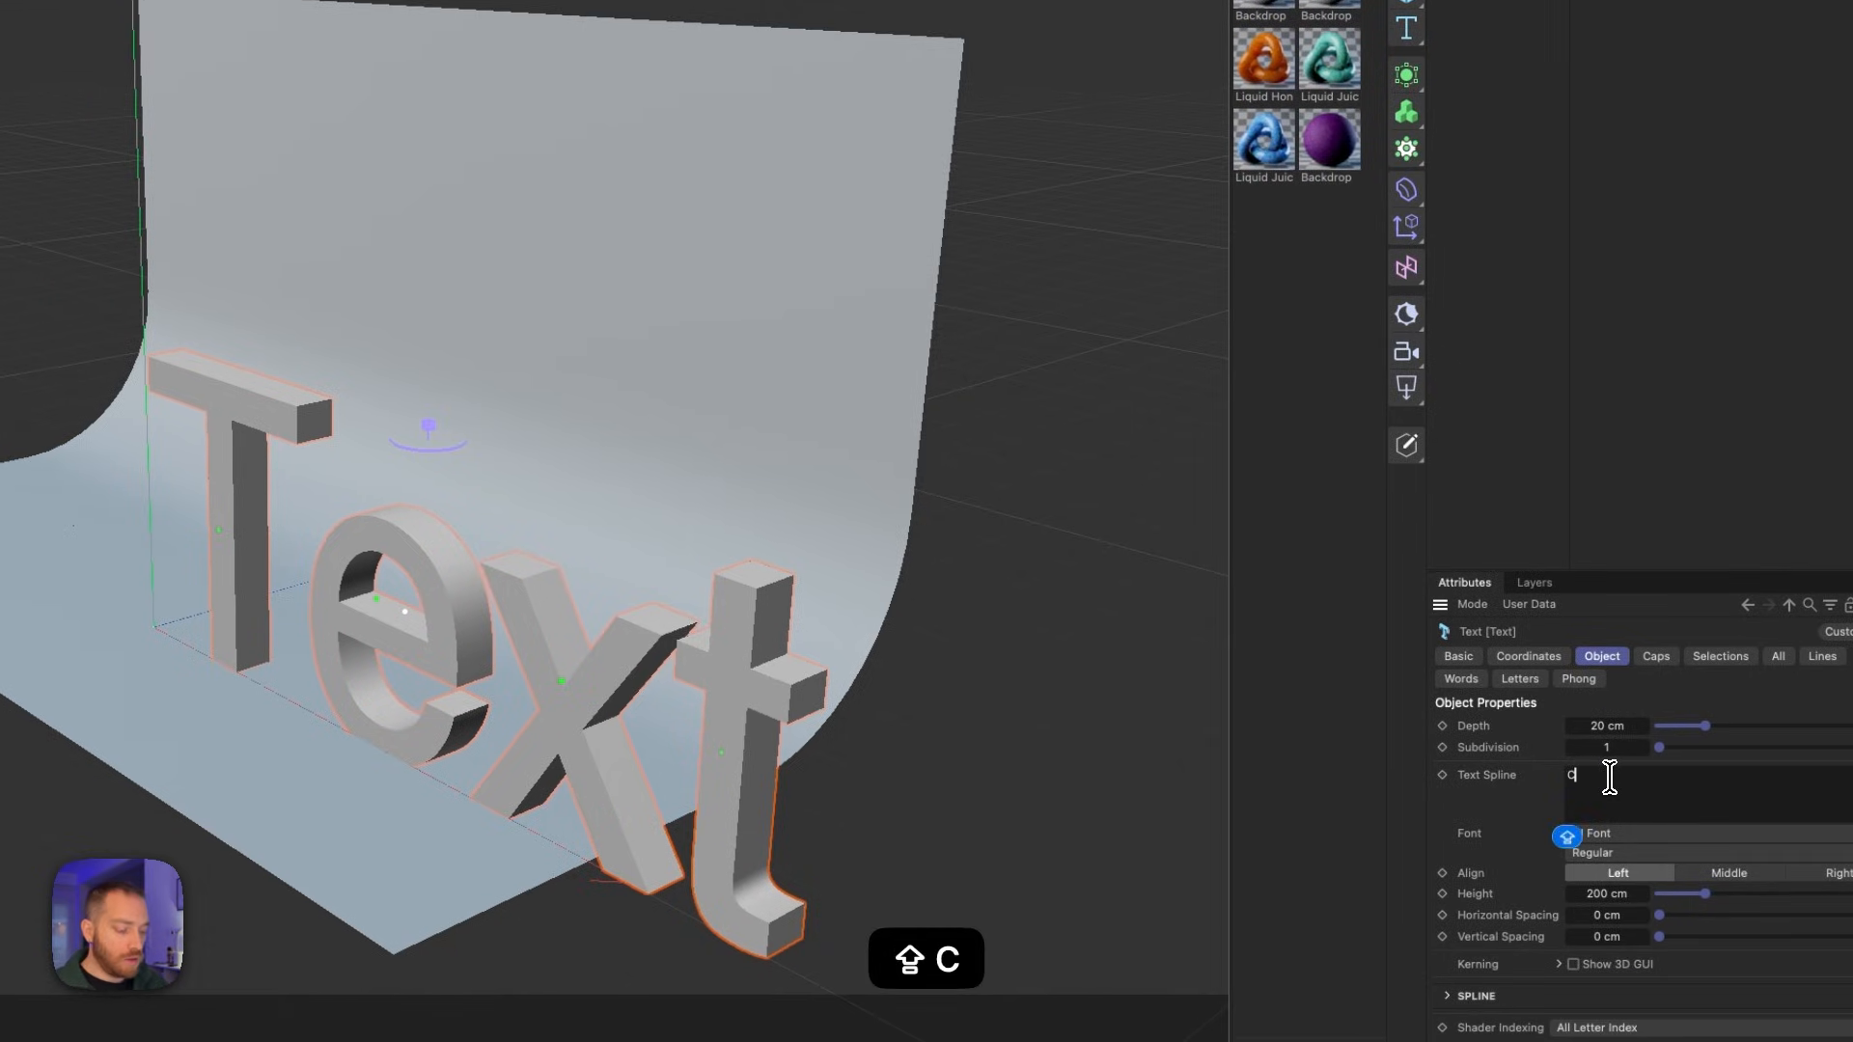
pyautogui.write('LAPSE')
pyautogui.hotkey('shift', 'Return')
pyautogui.write('TO EXPAND')
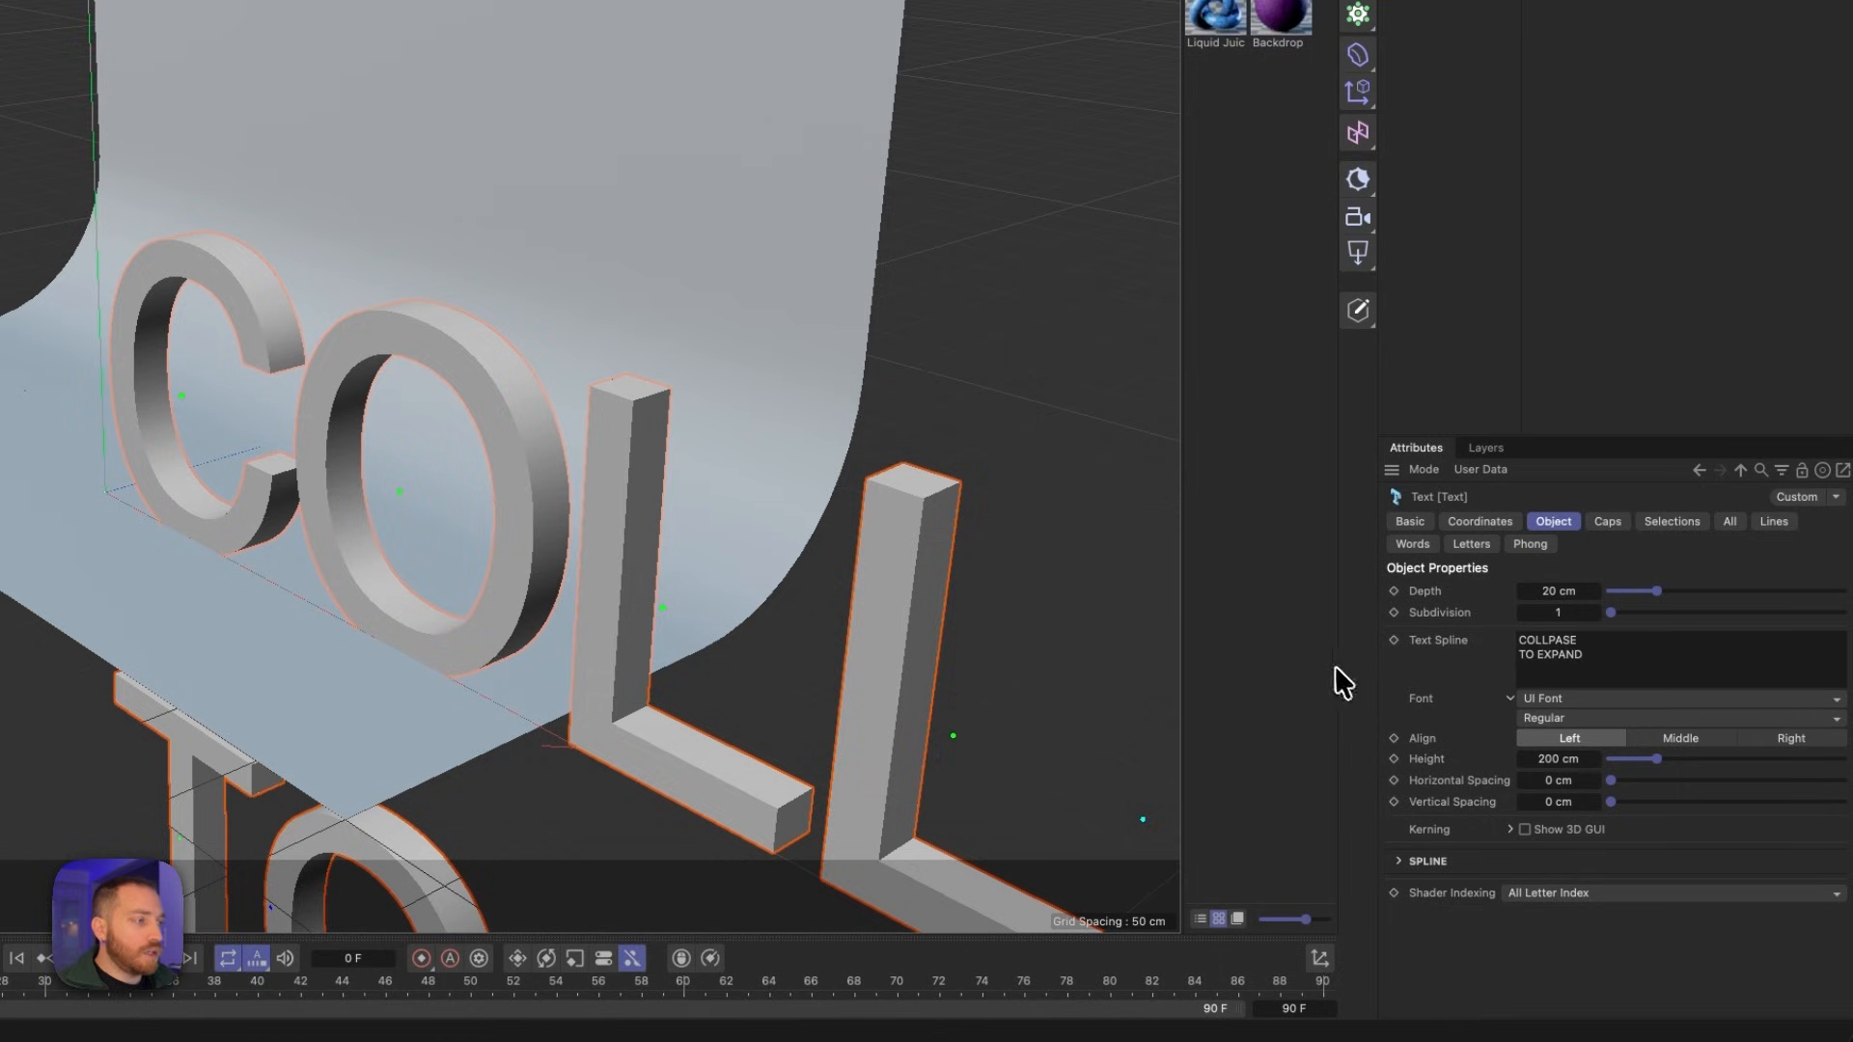
# - Set the text's font to Montserrat in the Black weight
pyautogui.click(1597, 655)
pyautogui.keyDown('shift'); pyautogui.click(1514, 643); pyautogui.keyUp('shift')
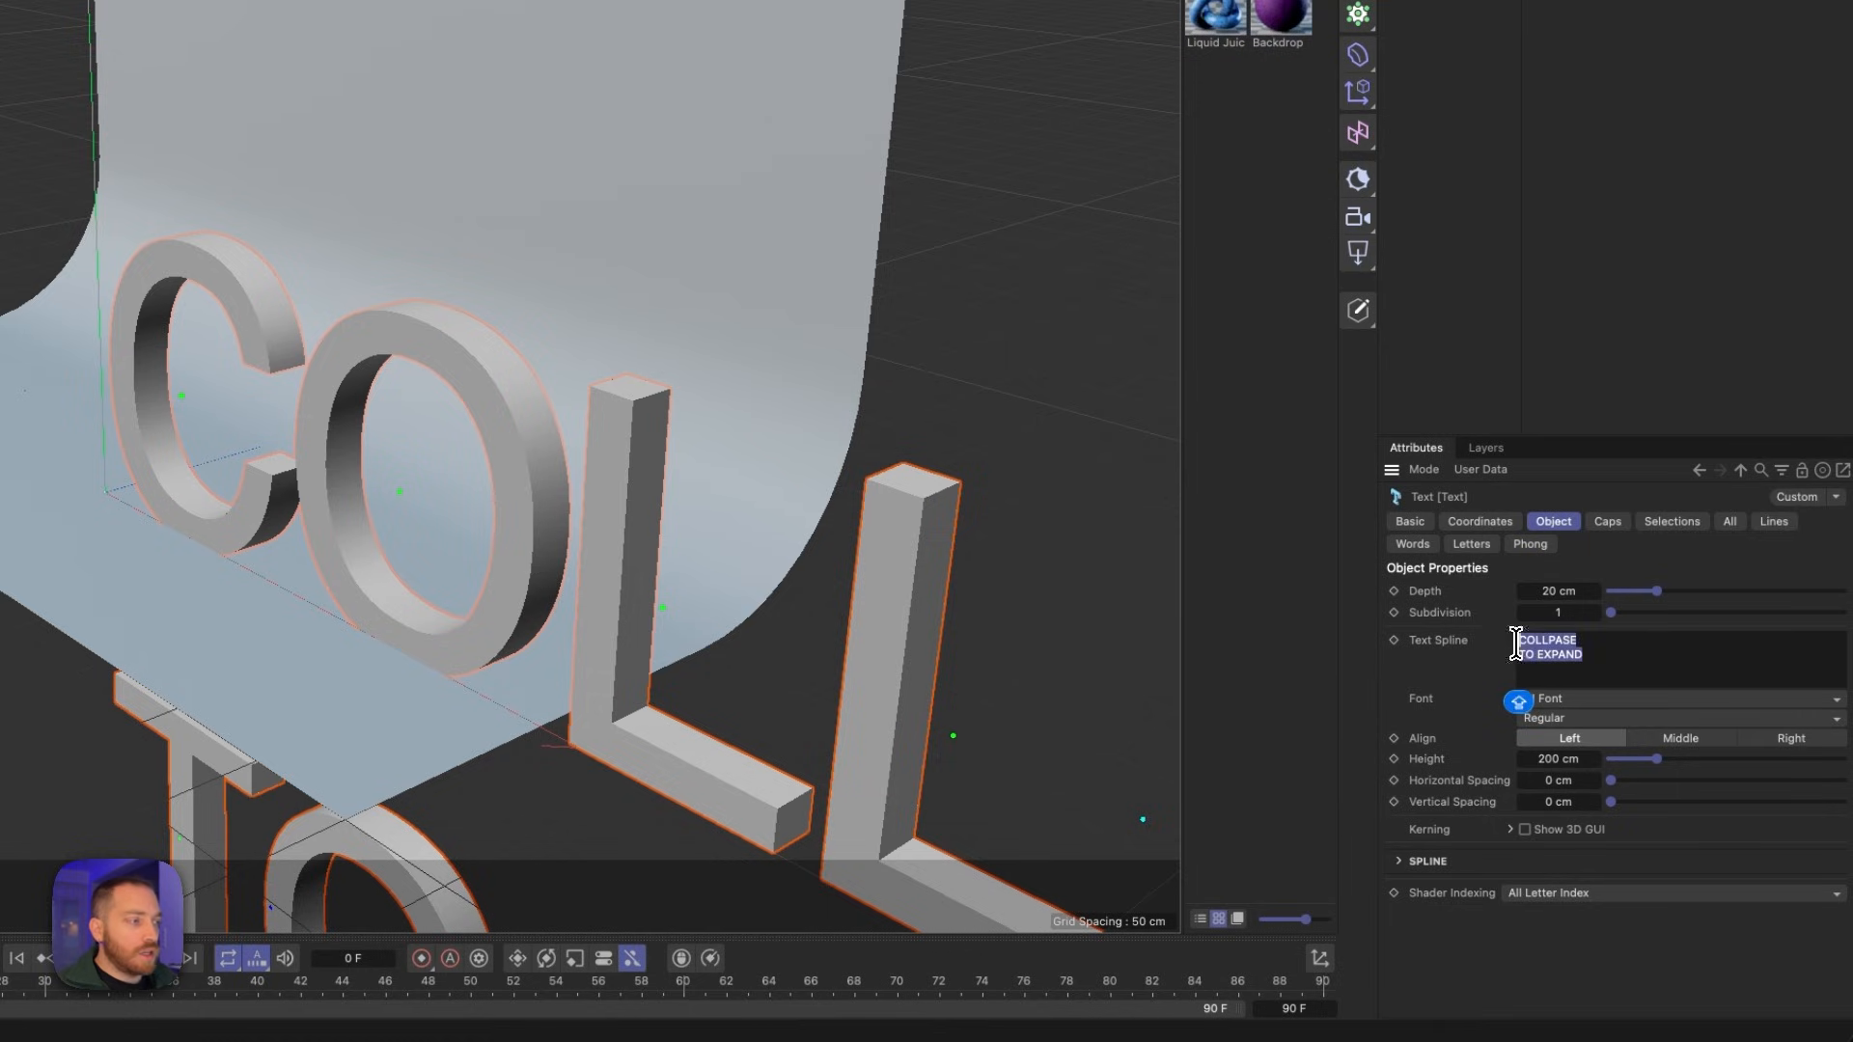
pyautogui.click(1675, 700)
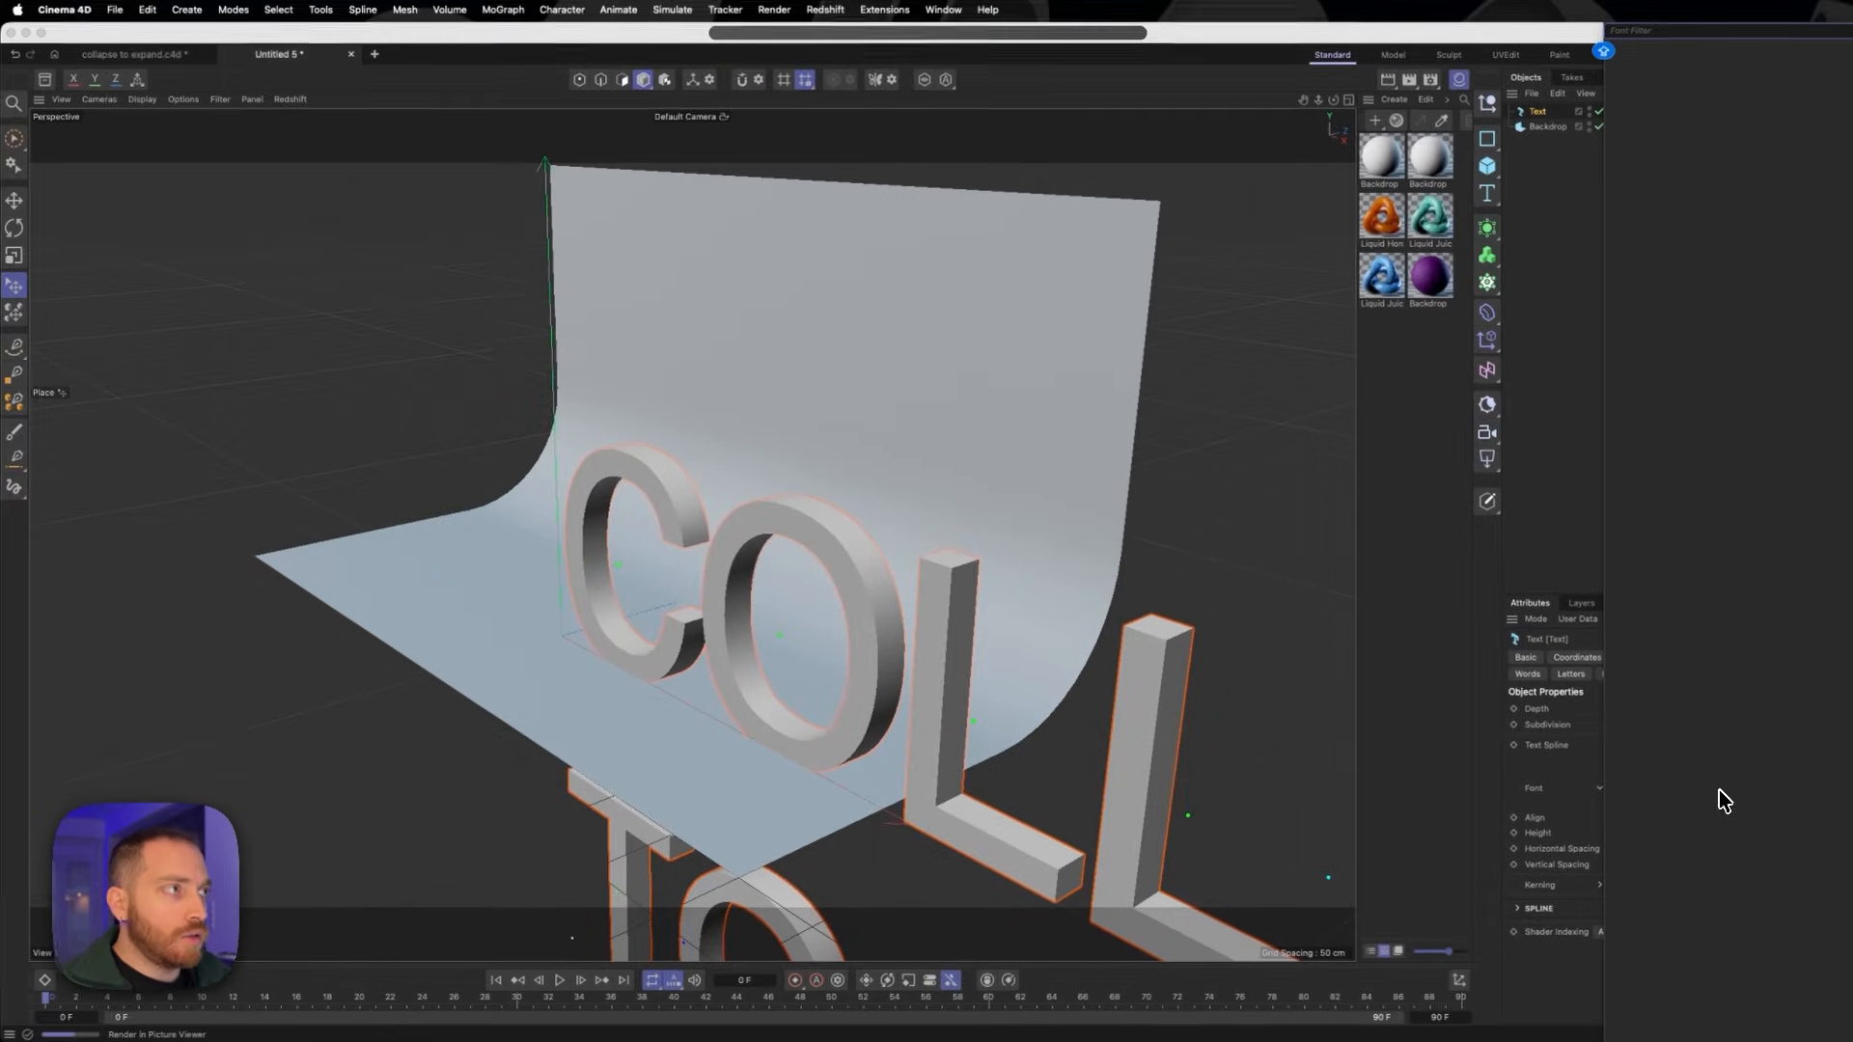
pyautogui.write('MONTS')
pyautogui.press('Return')
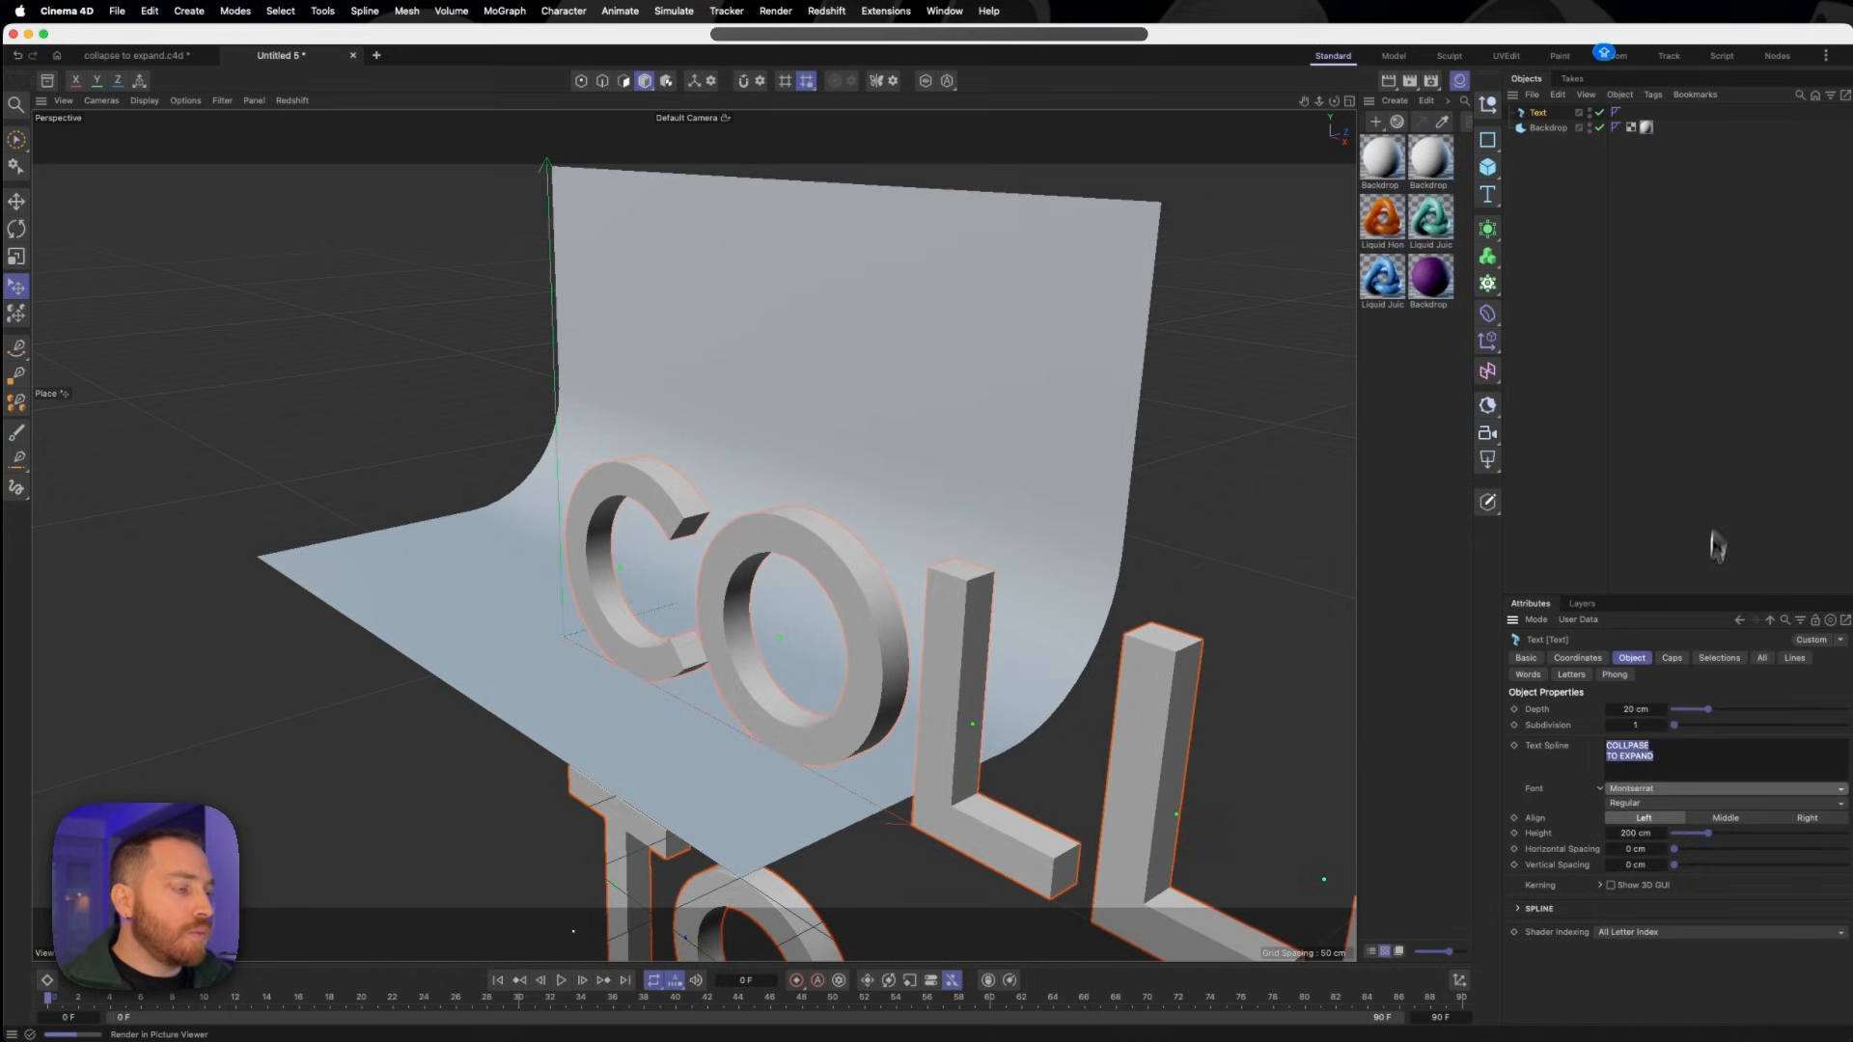
pyautogui.click(1646, 803)
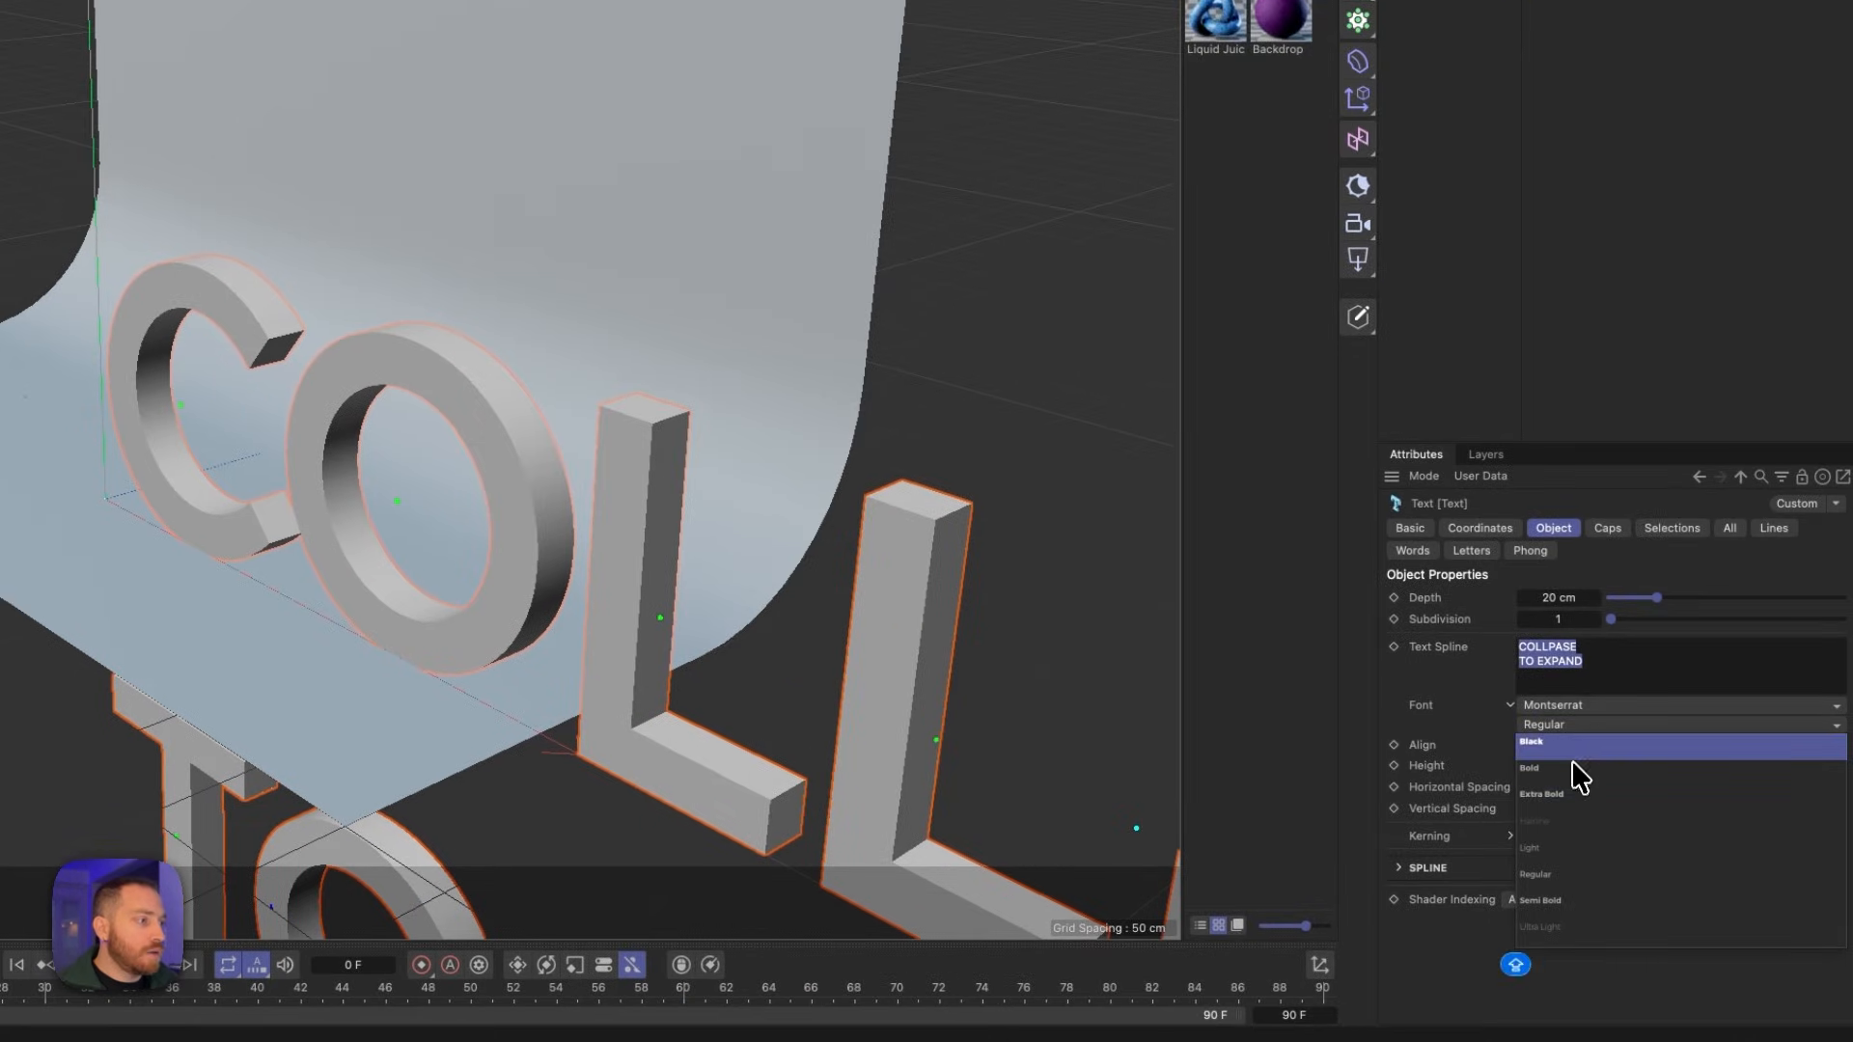
pyautogui.click(1572, 744)
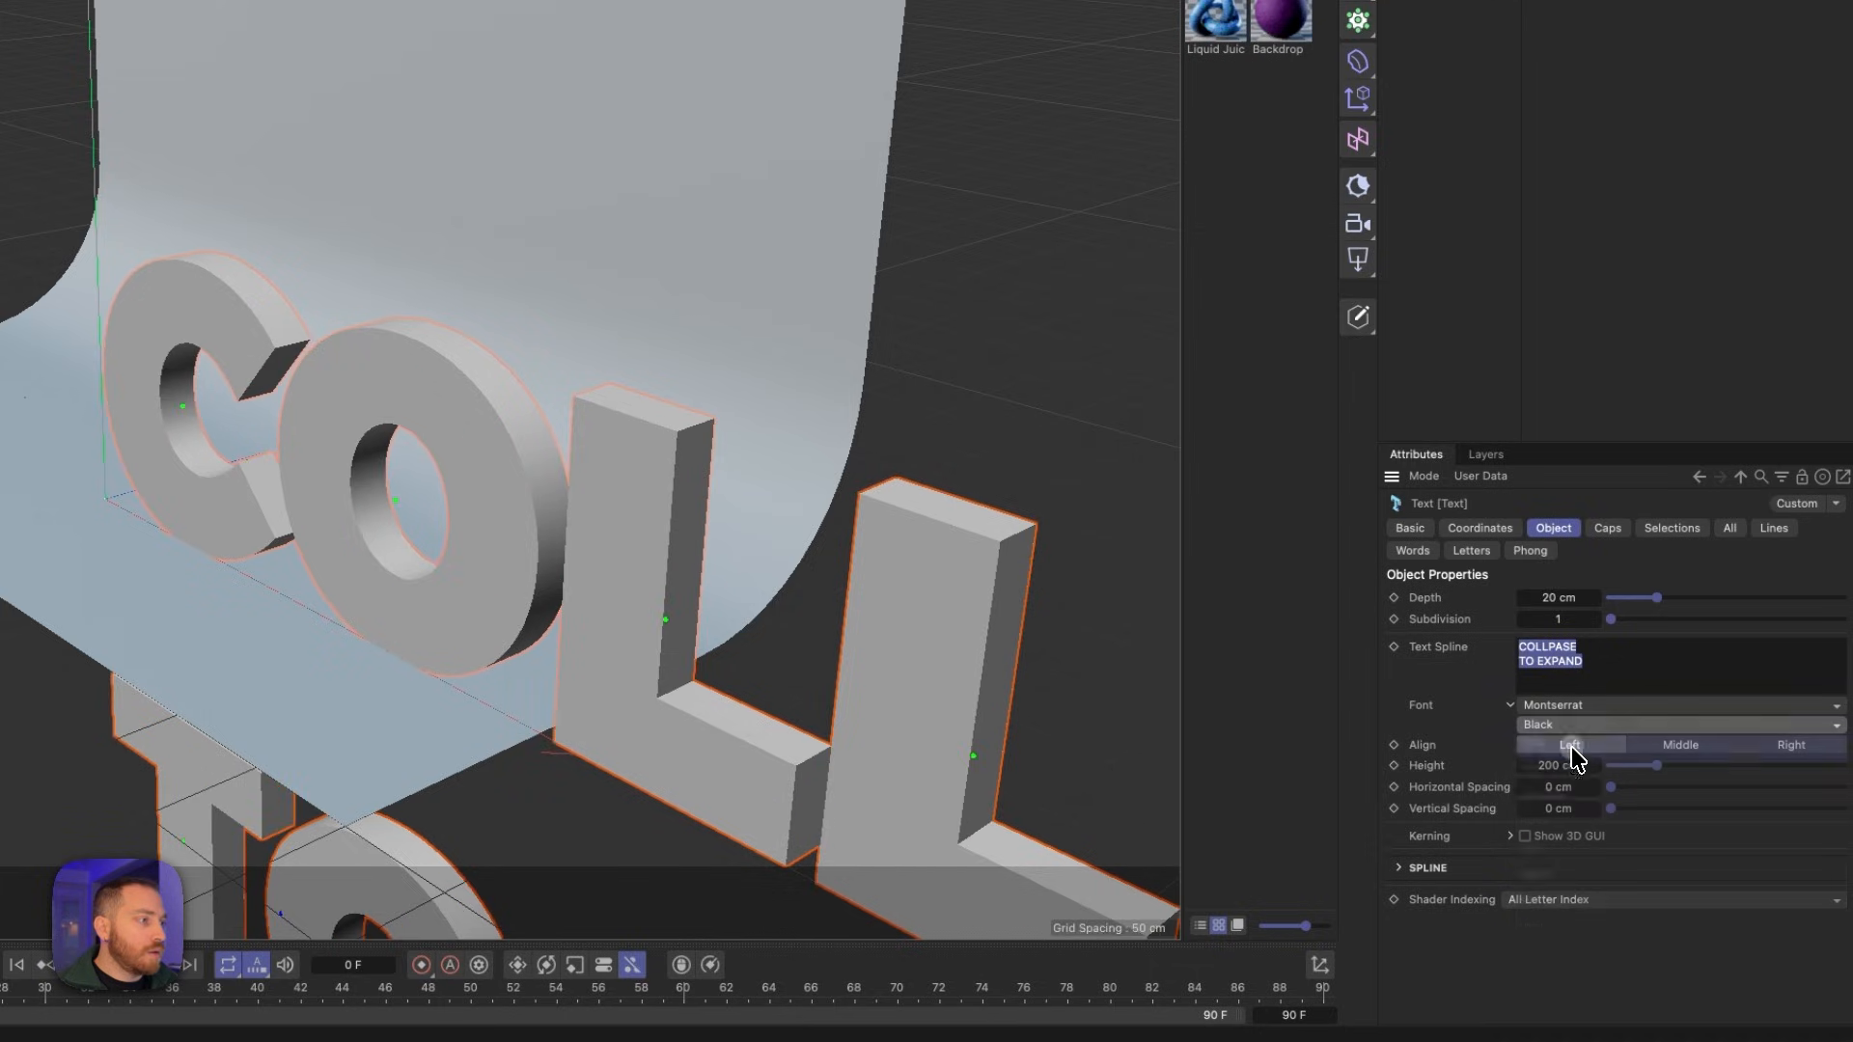
# - Align the text to the middle and set its height to 20 cm
pyautogui.click(1681, 745)
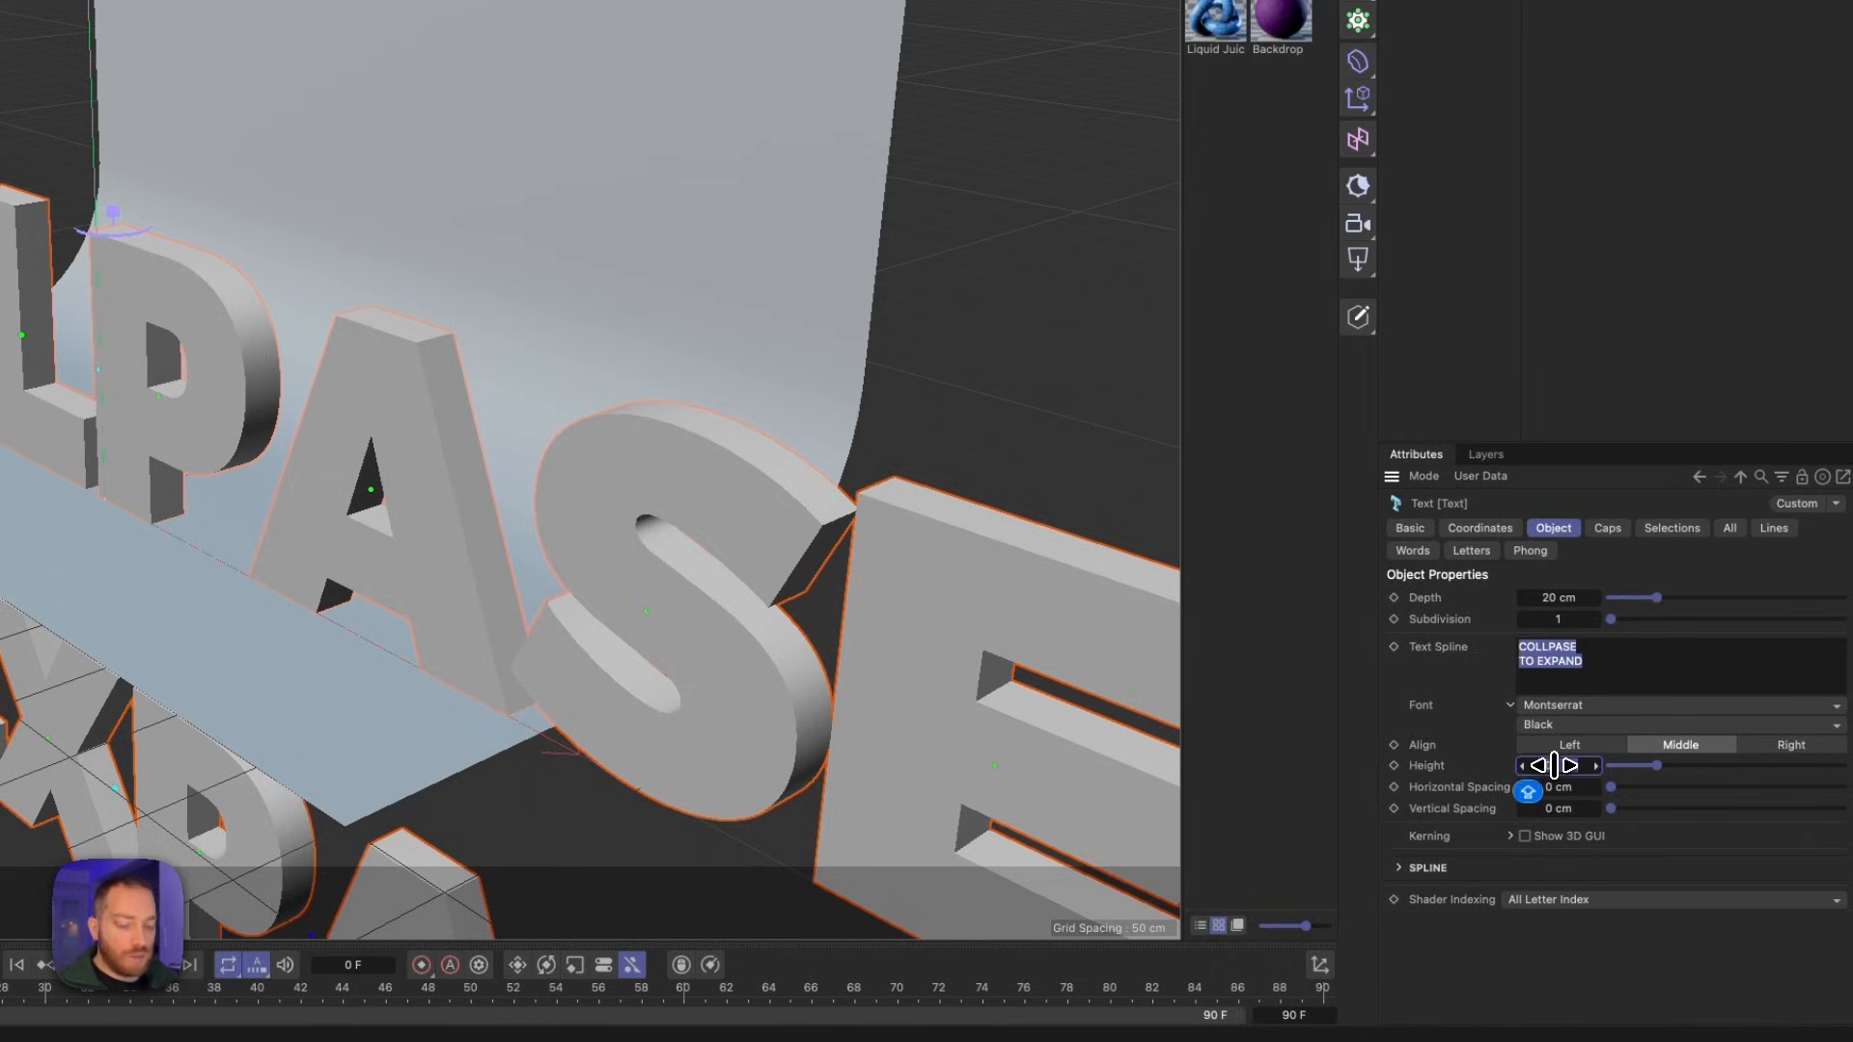
pyautogui.write('20')
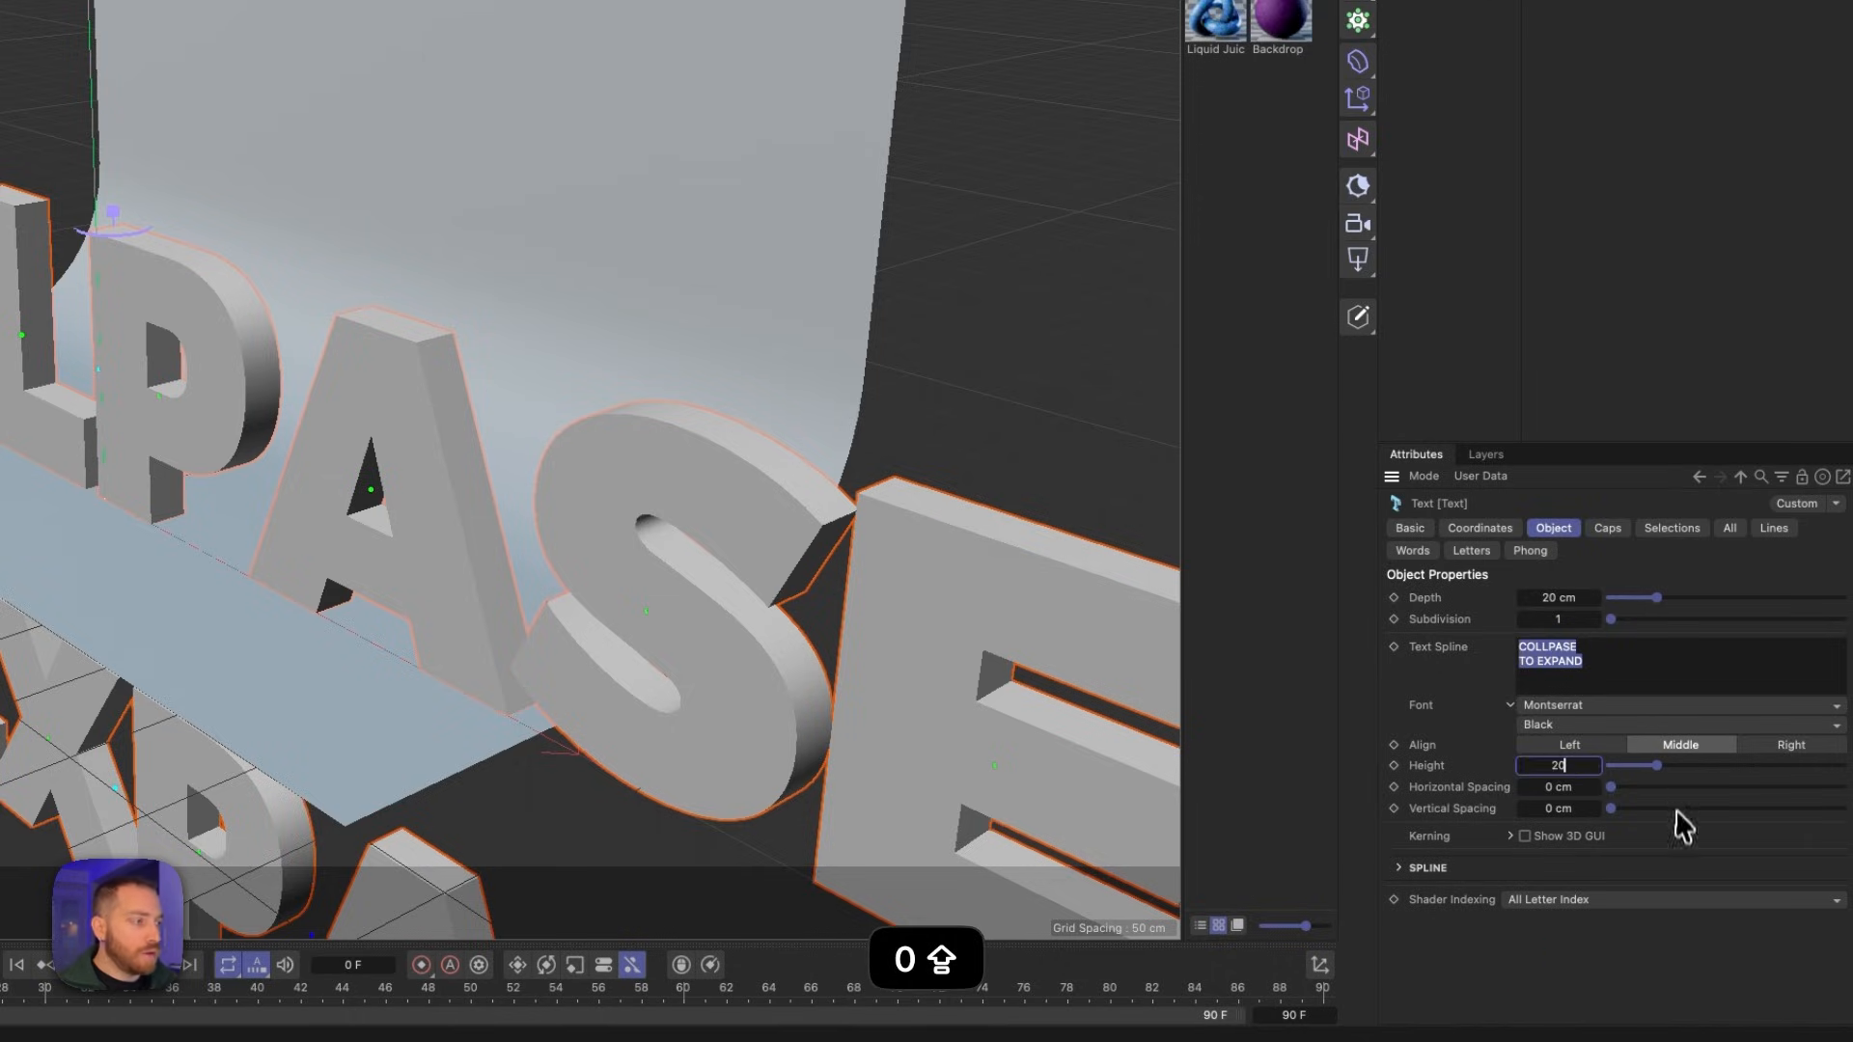
pyautogui.press('Return')
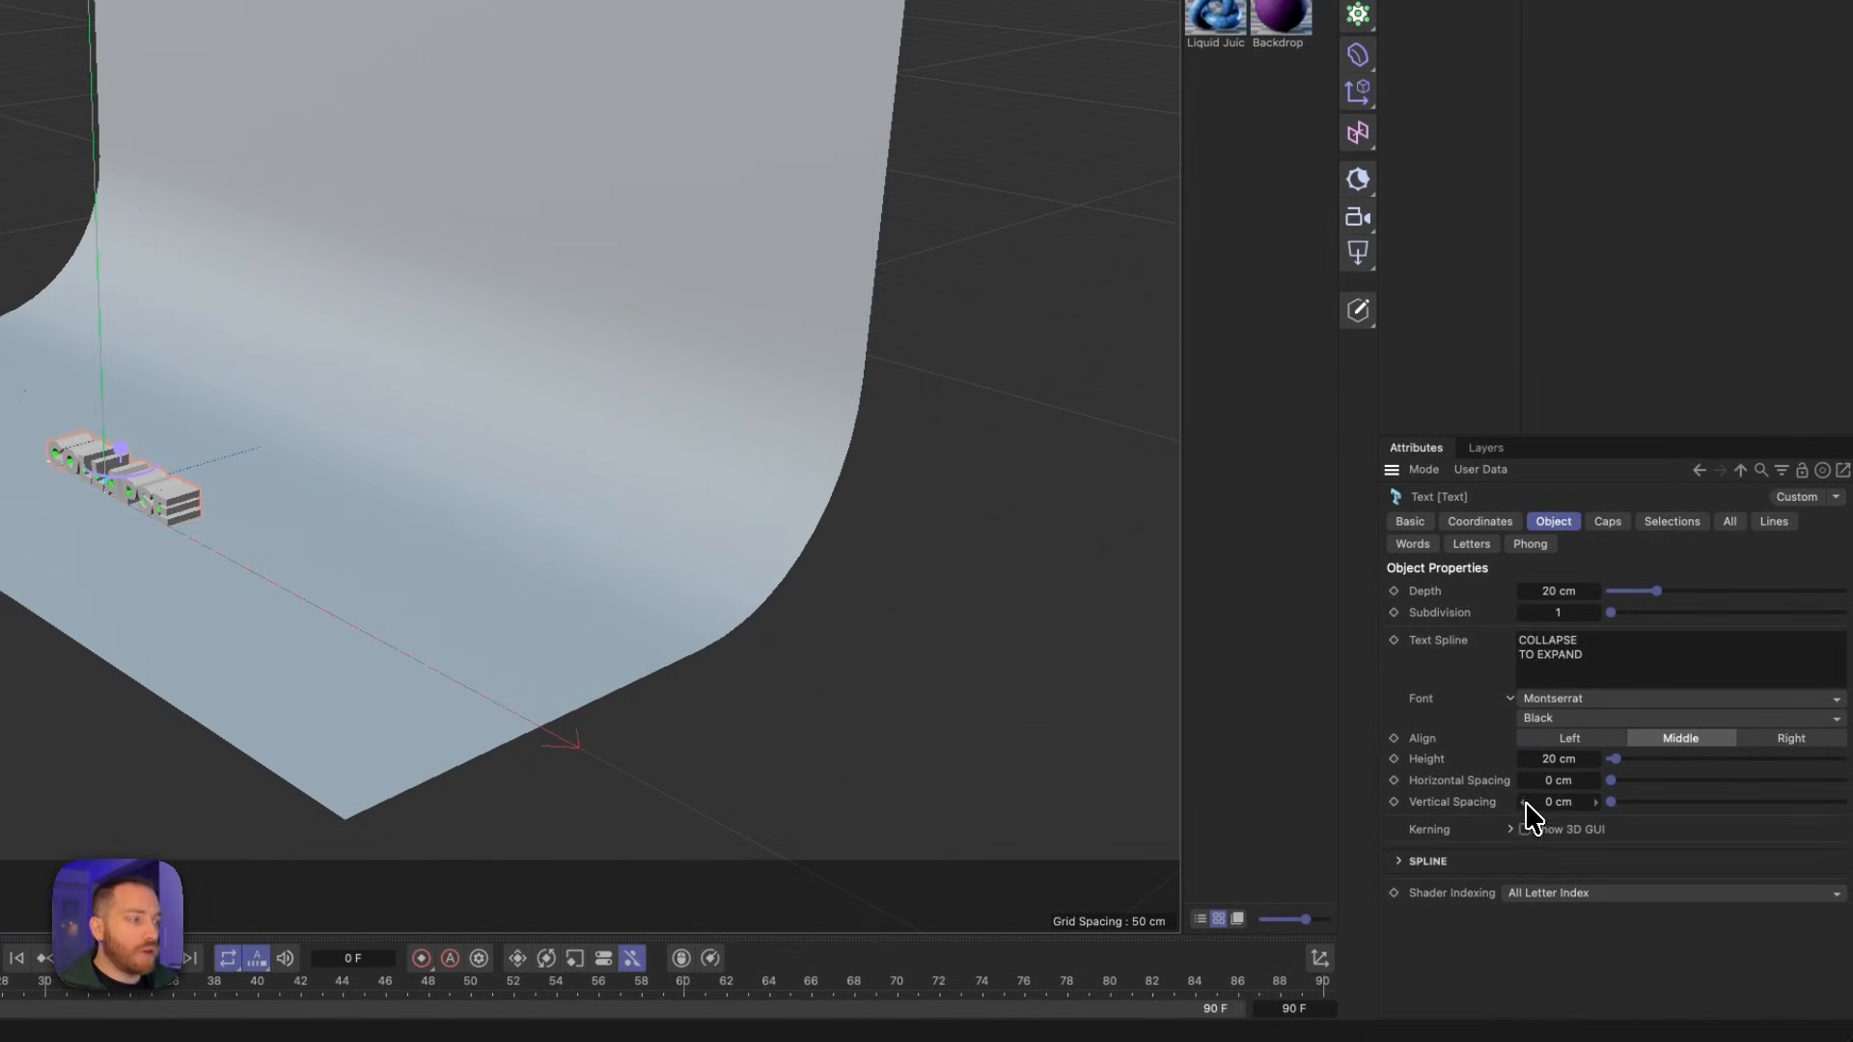
# - Set the text's vertical spacing to -6 cm and its depth to 10 cm
pyautogui.click(1524, 802)
pyautogui.click(1524, 802)
pyautogui.click(1524, 802)
pyautogui.click(1524, 802)
pyautogui.click(1524, 802)
pyautogui.click(1524, 802)
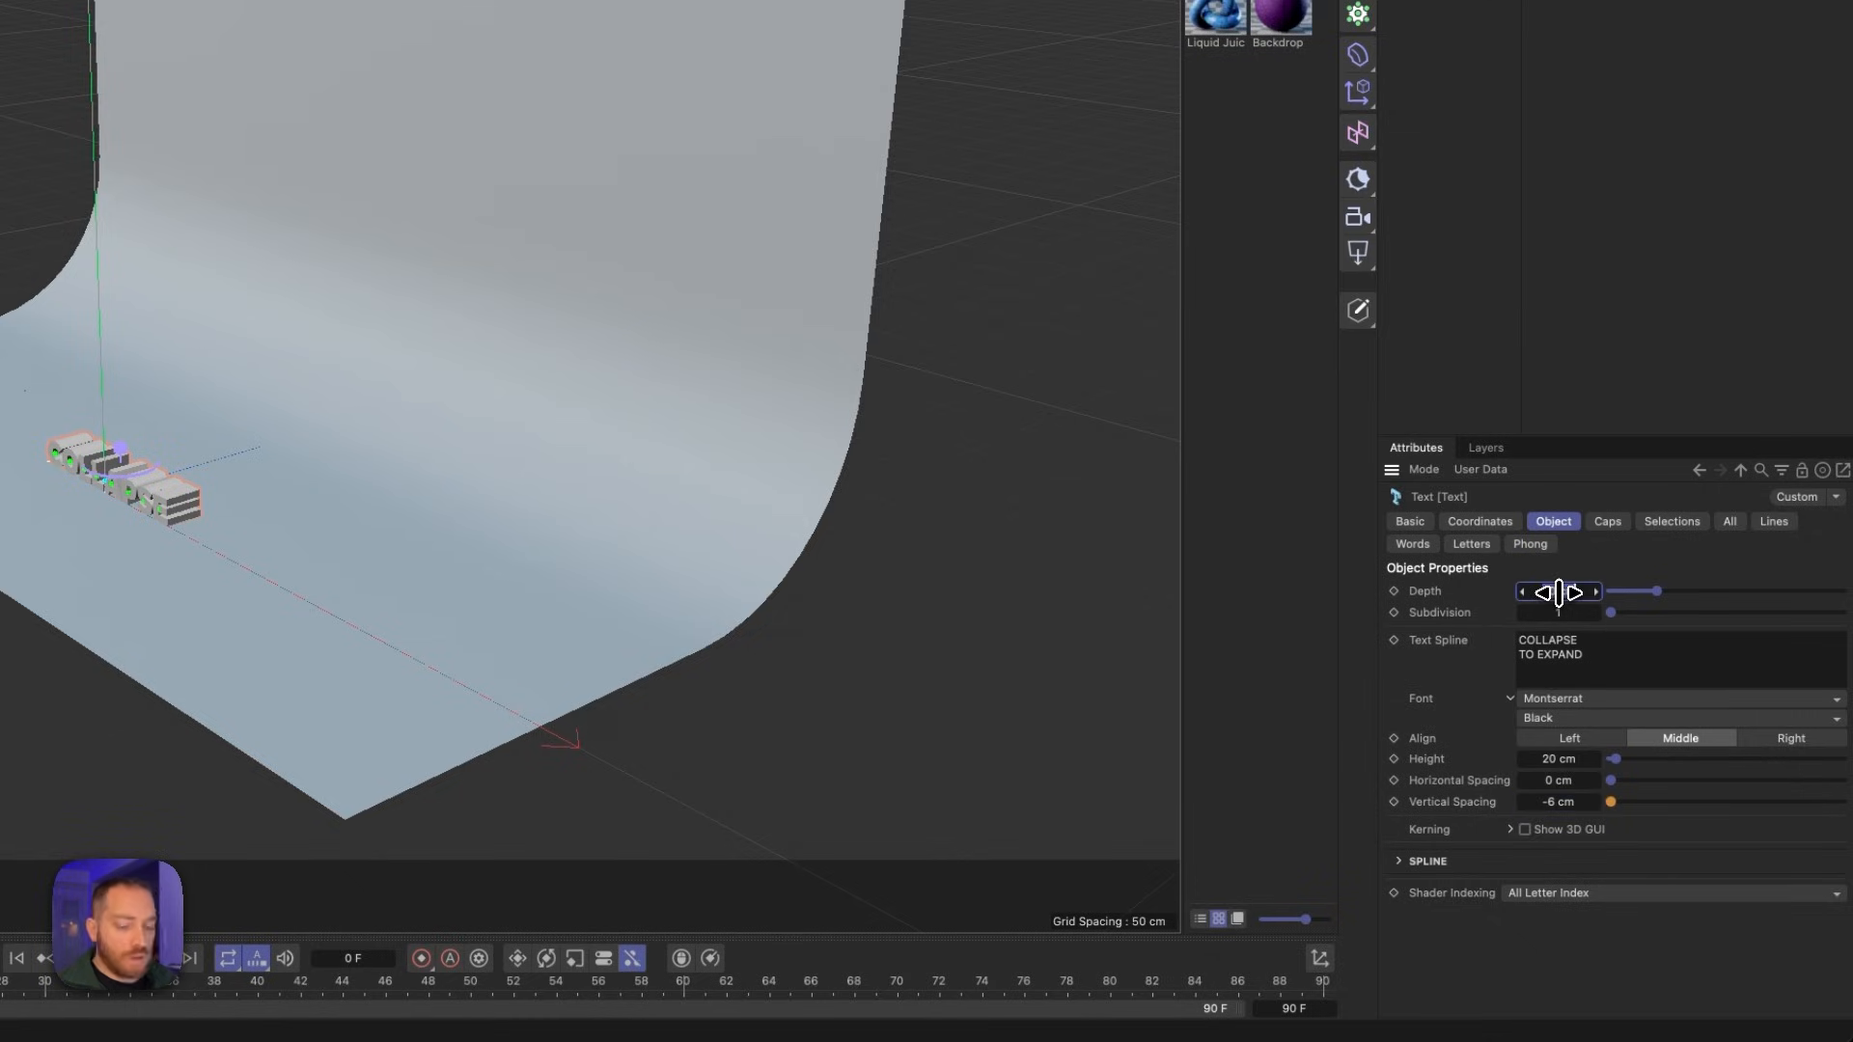
pyautogui.doubleClick(1559, 592)
pyautogui.write('10')
pyautogui.press('Return')
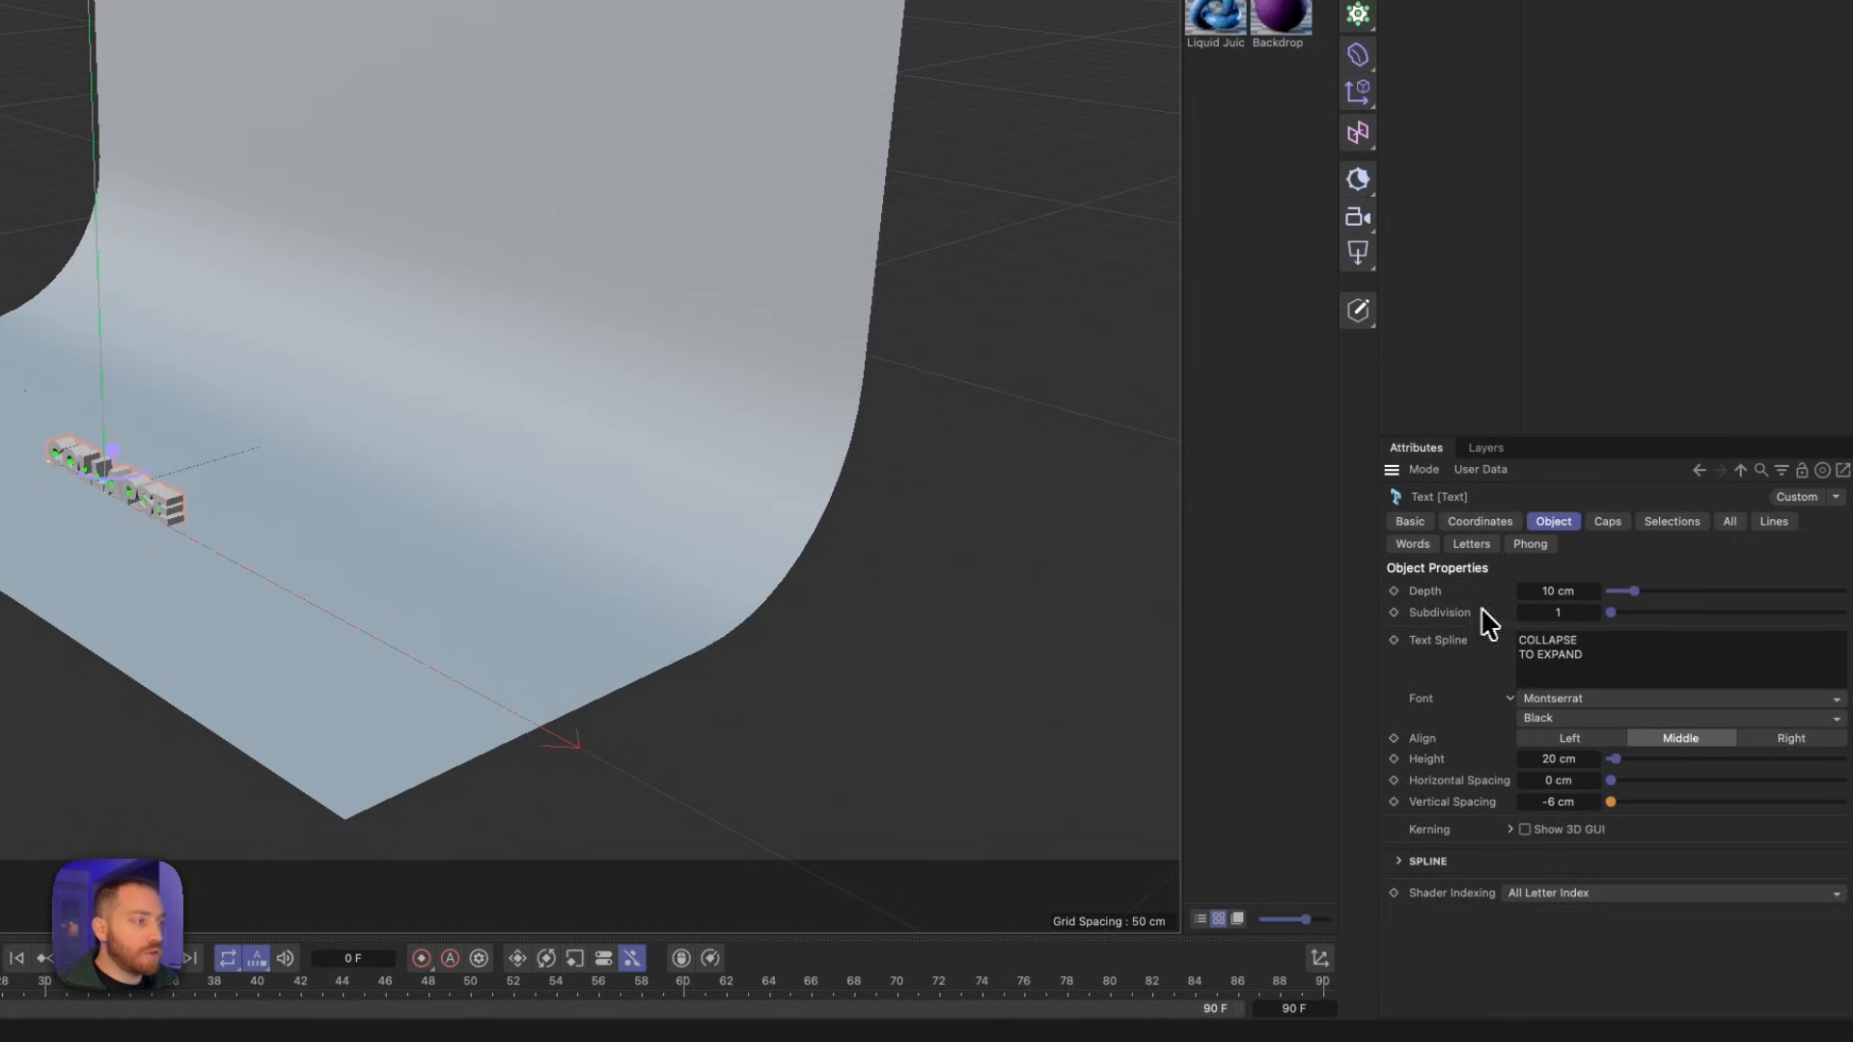
# - Move the text upward so both lines float above the floor in front of the backdrop's wall
pyautogui.press('e')
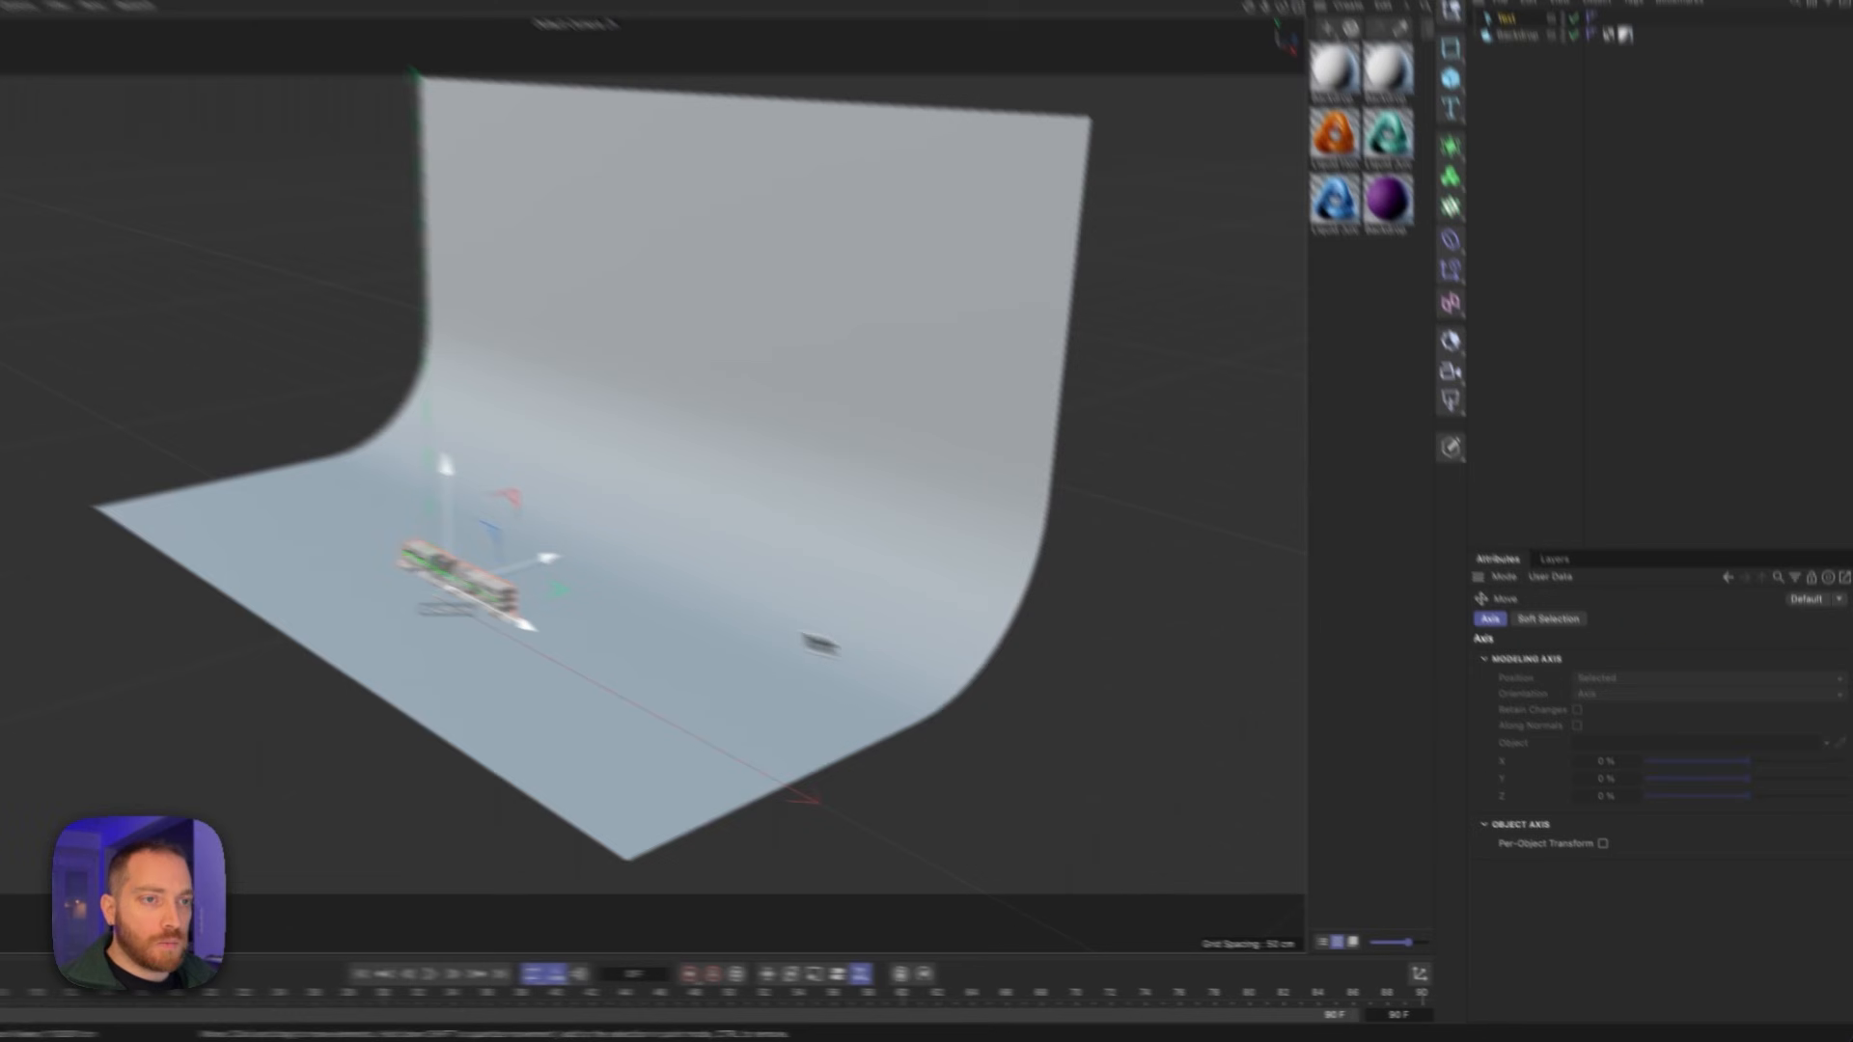
pyautogui.keyDown('alt'); pyautogui.moveTo(229, 491); pyautogui.dragTo(356, 467, button='right'); pyautogui.keyUp('alt')
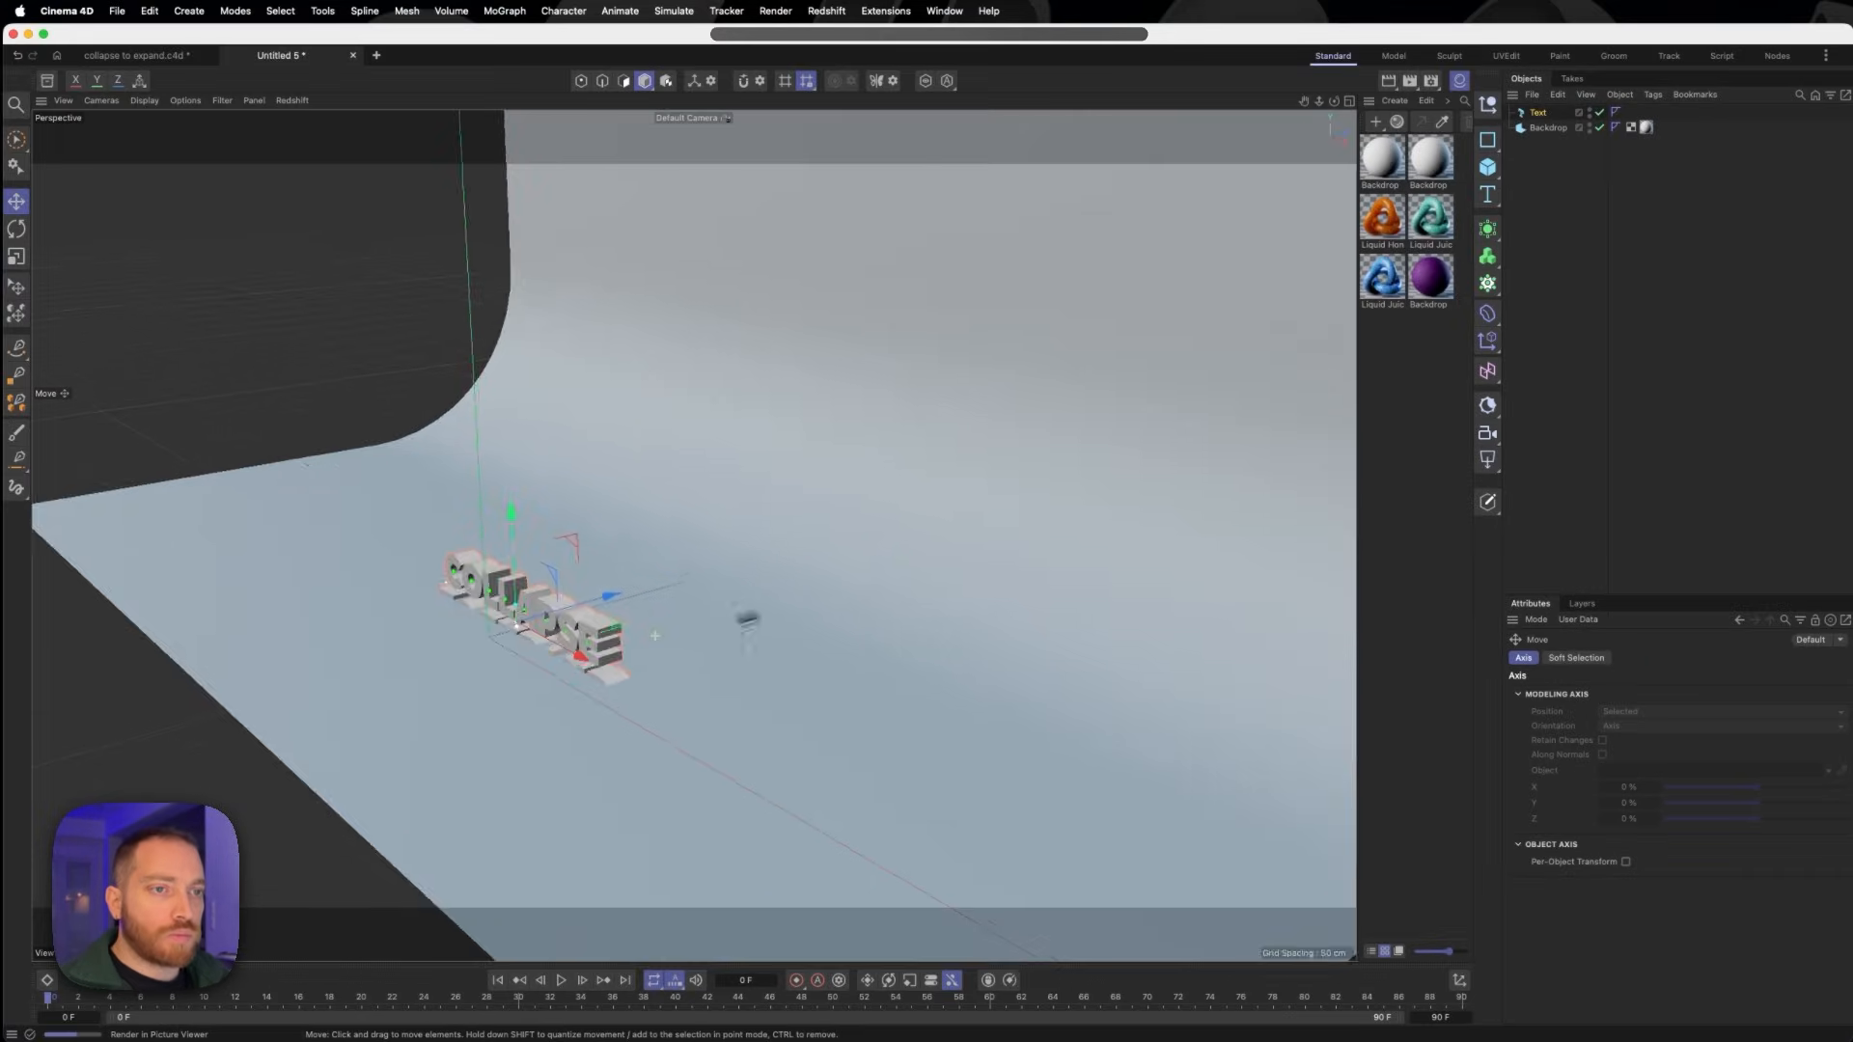
pyautogui.keyDown('alt'); pyautogui.moveTo(675, 618); pyautogui.dragTo(818, 623); pyautogui.keyUp('alt')
pyautogui.moveTo(563, 566); pyautogui.dragTo(559, 364)
pyautogui.keyDown('alt'); pyautogui.moveTo(628, 453); pyautogui.dragTo(702, 497); pyautogui.keyUp('alt')
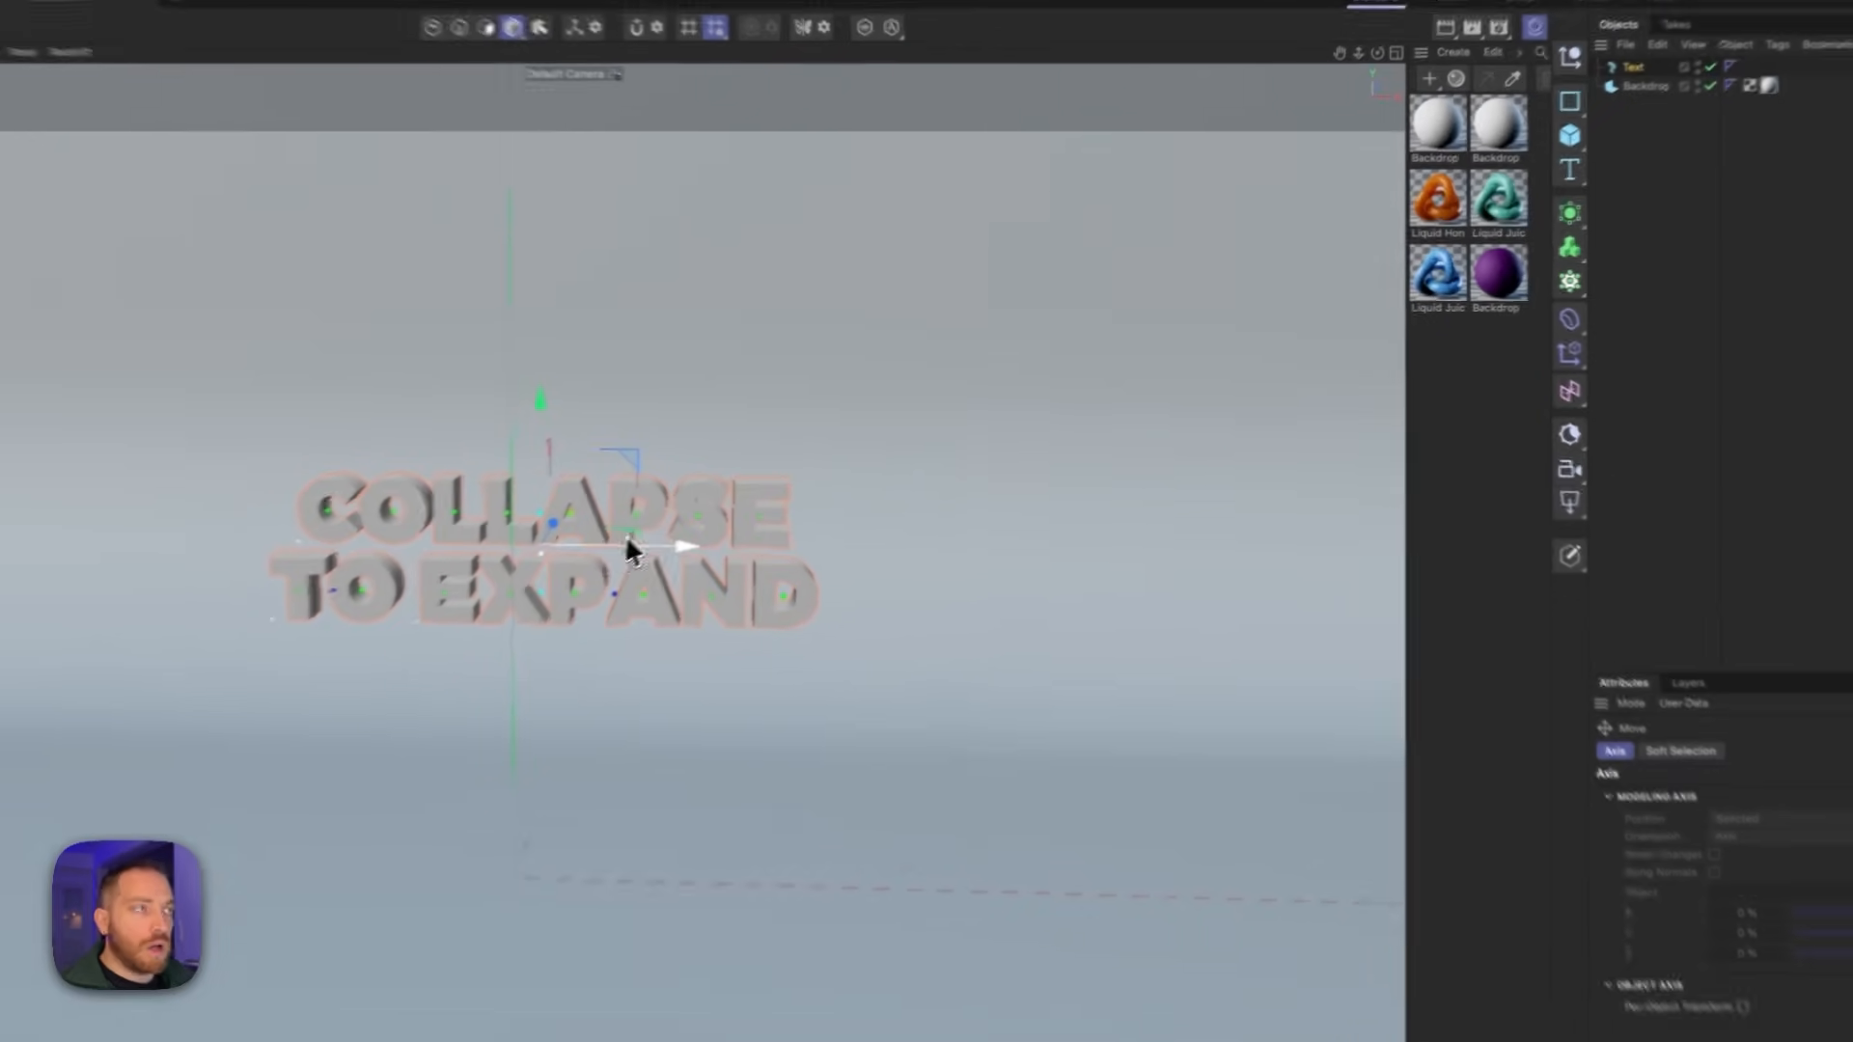
# - Give the text's caps a round bevel with a size of 0.8 cm
pyautogui.click(1540, 113)
pyautogui.click(1618, 758)
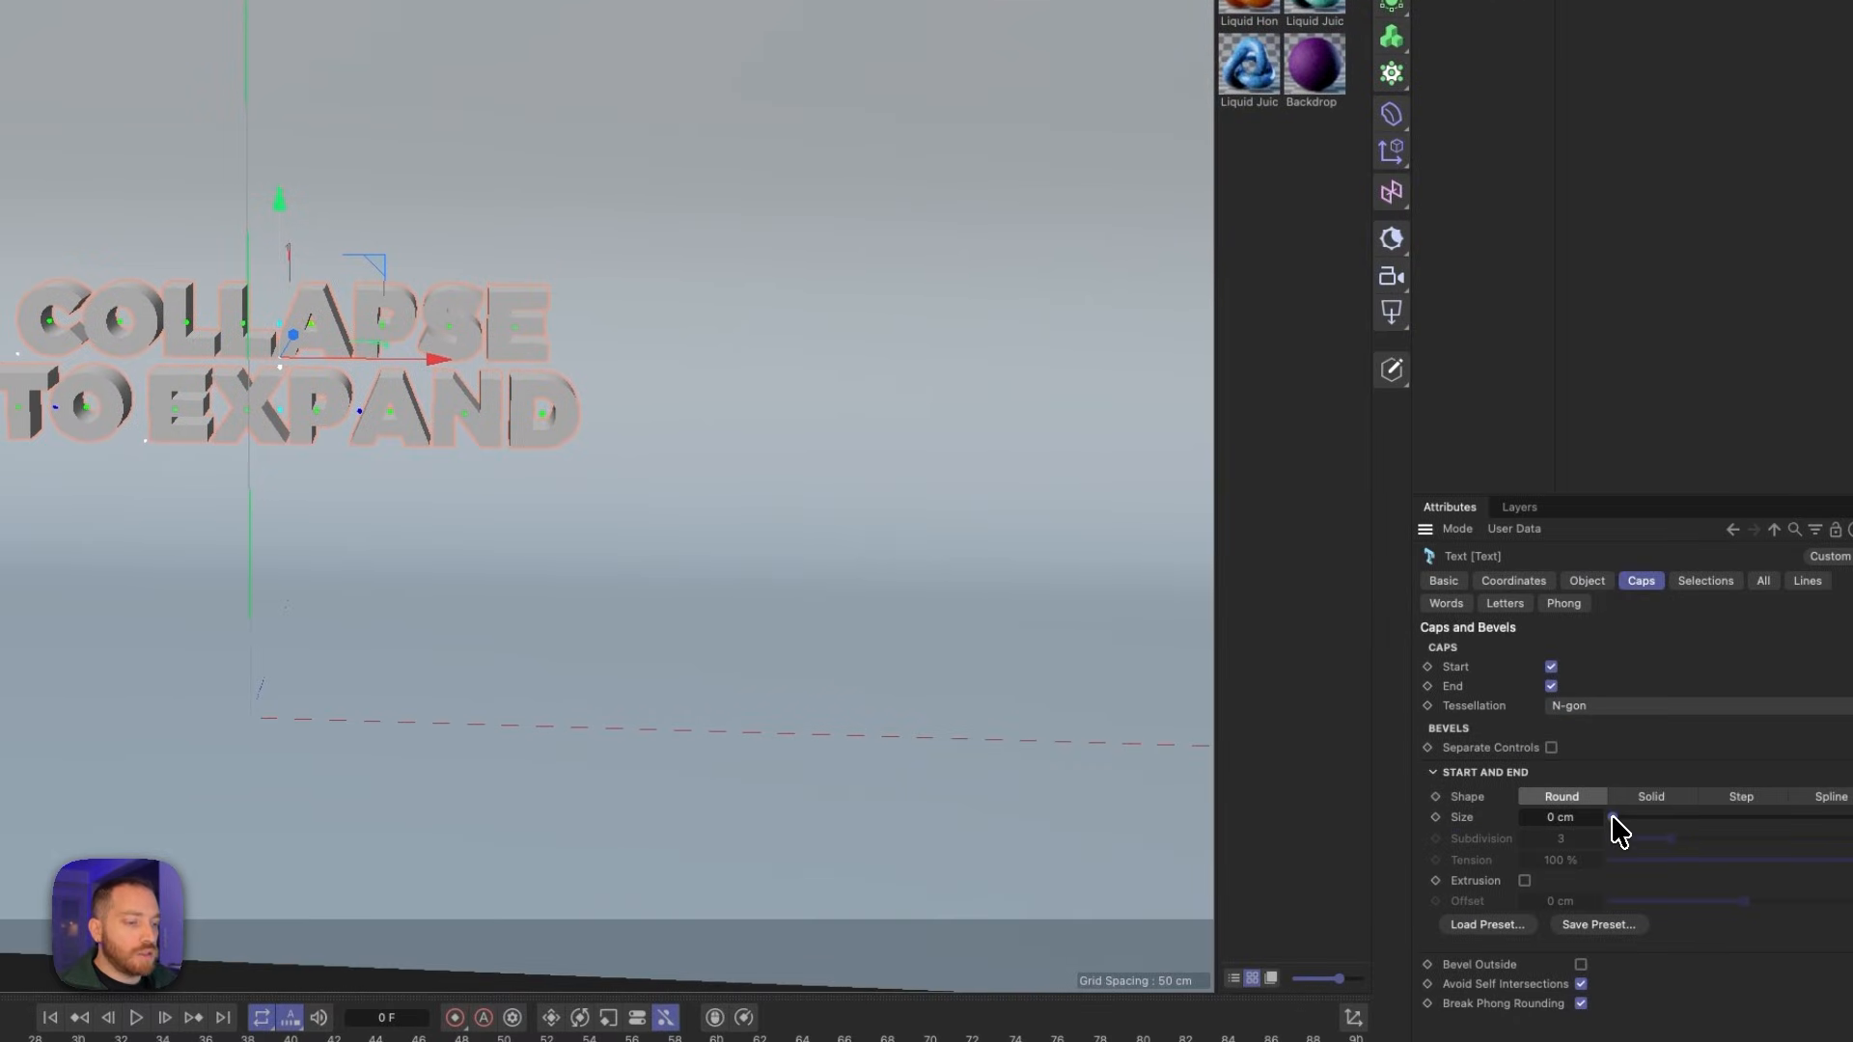
pyautogui.click(1565, 818)
pyautogui.write('0.8')
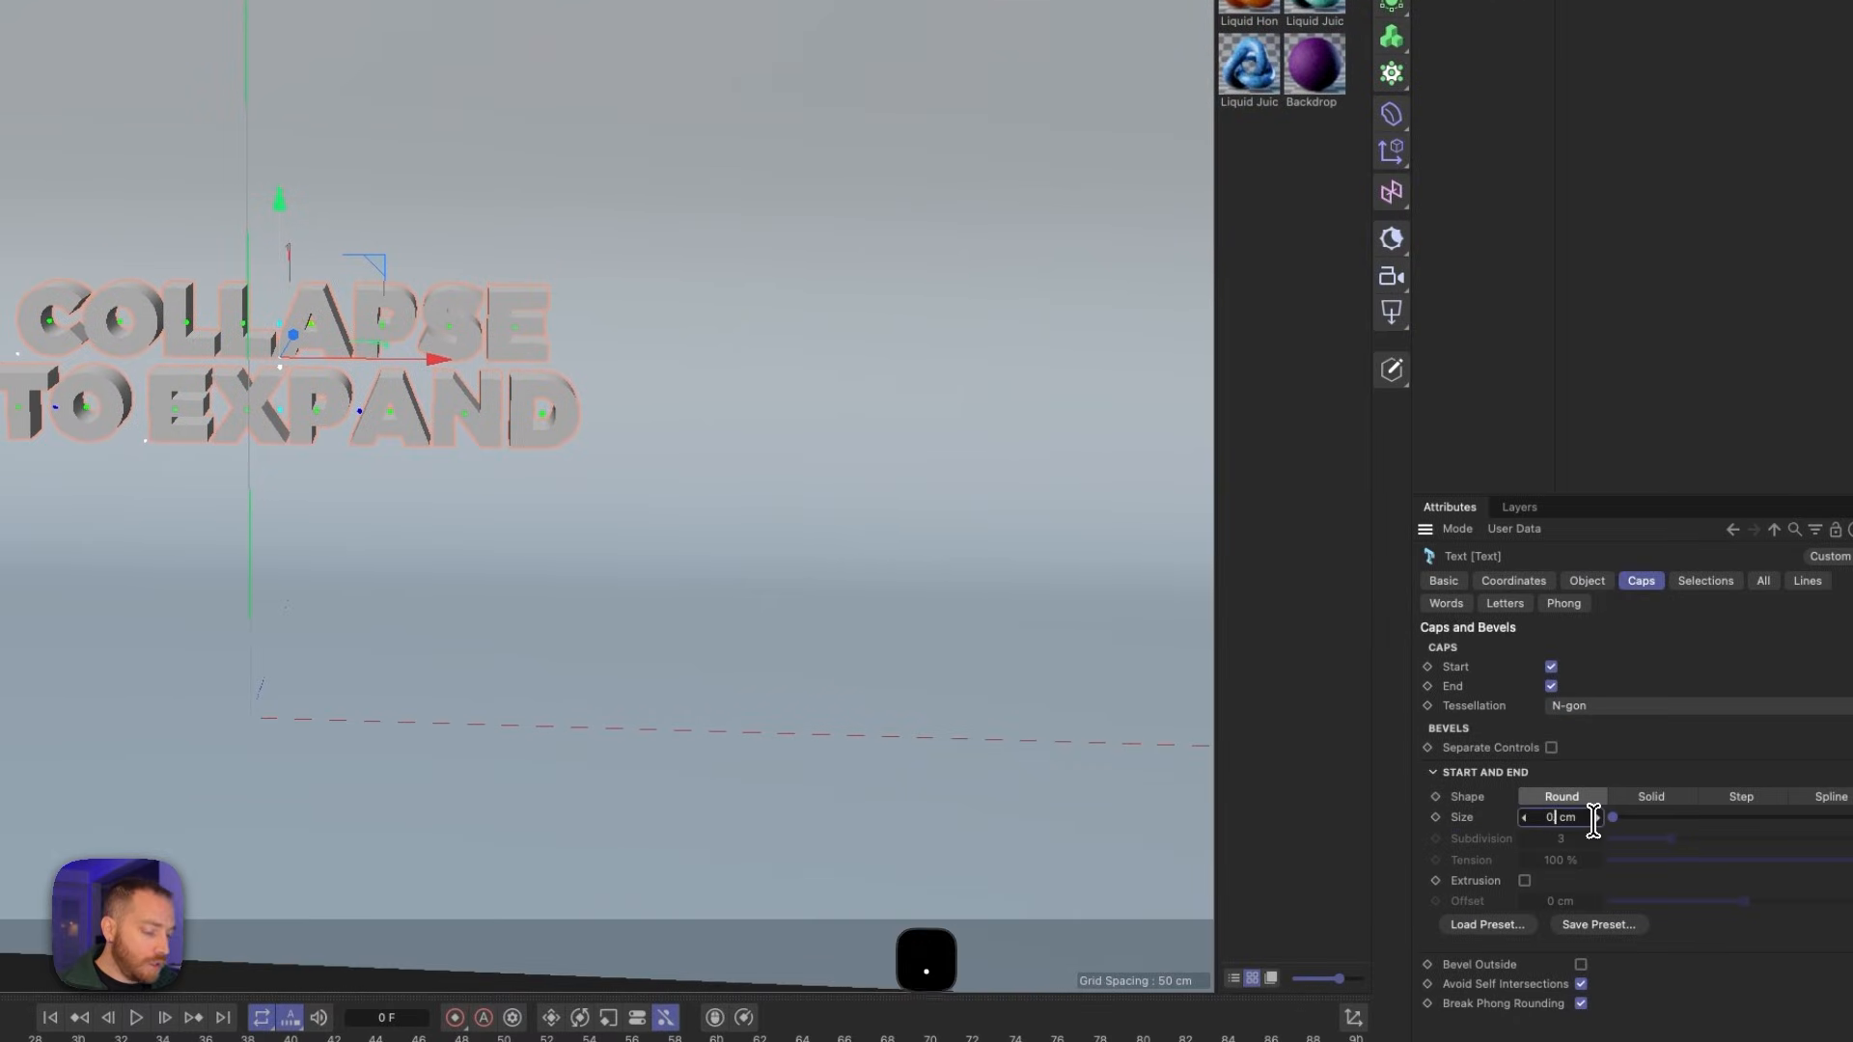
pyautogui.press('Return')
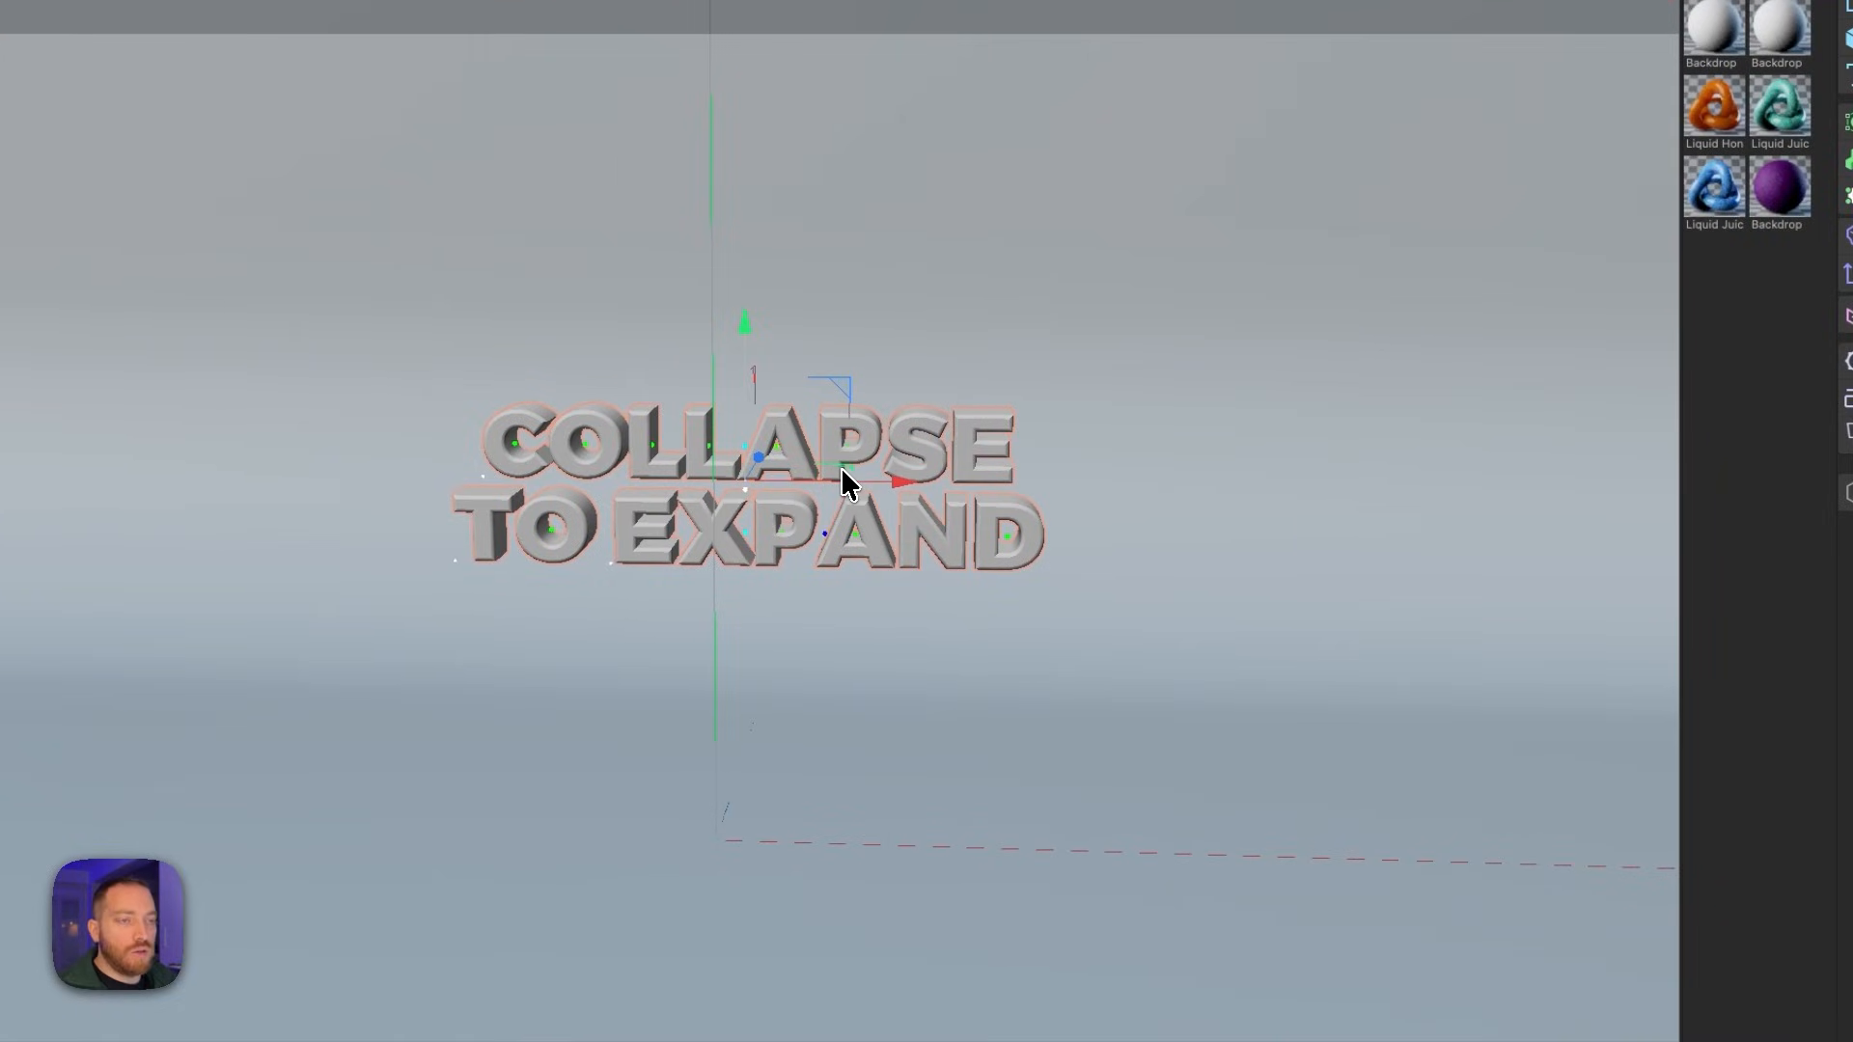
# - Make the text object editable and expand its hierarchy down to the individual COLLAPSE letters
pyautogui.press('3')
pyautogui.moveTo(888, 453); pyautogui.dragTo(702, 597)
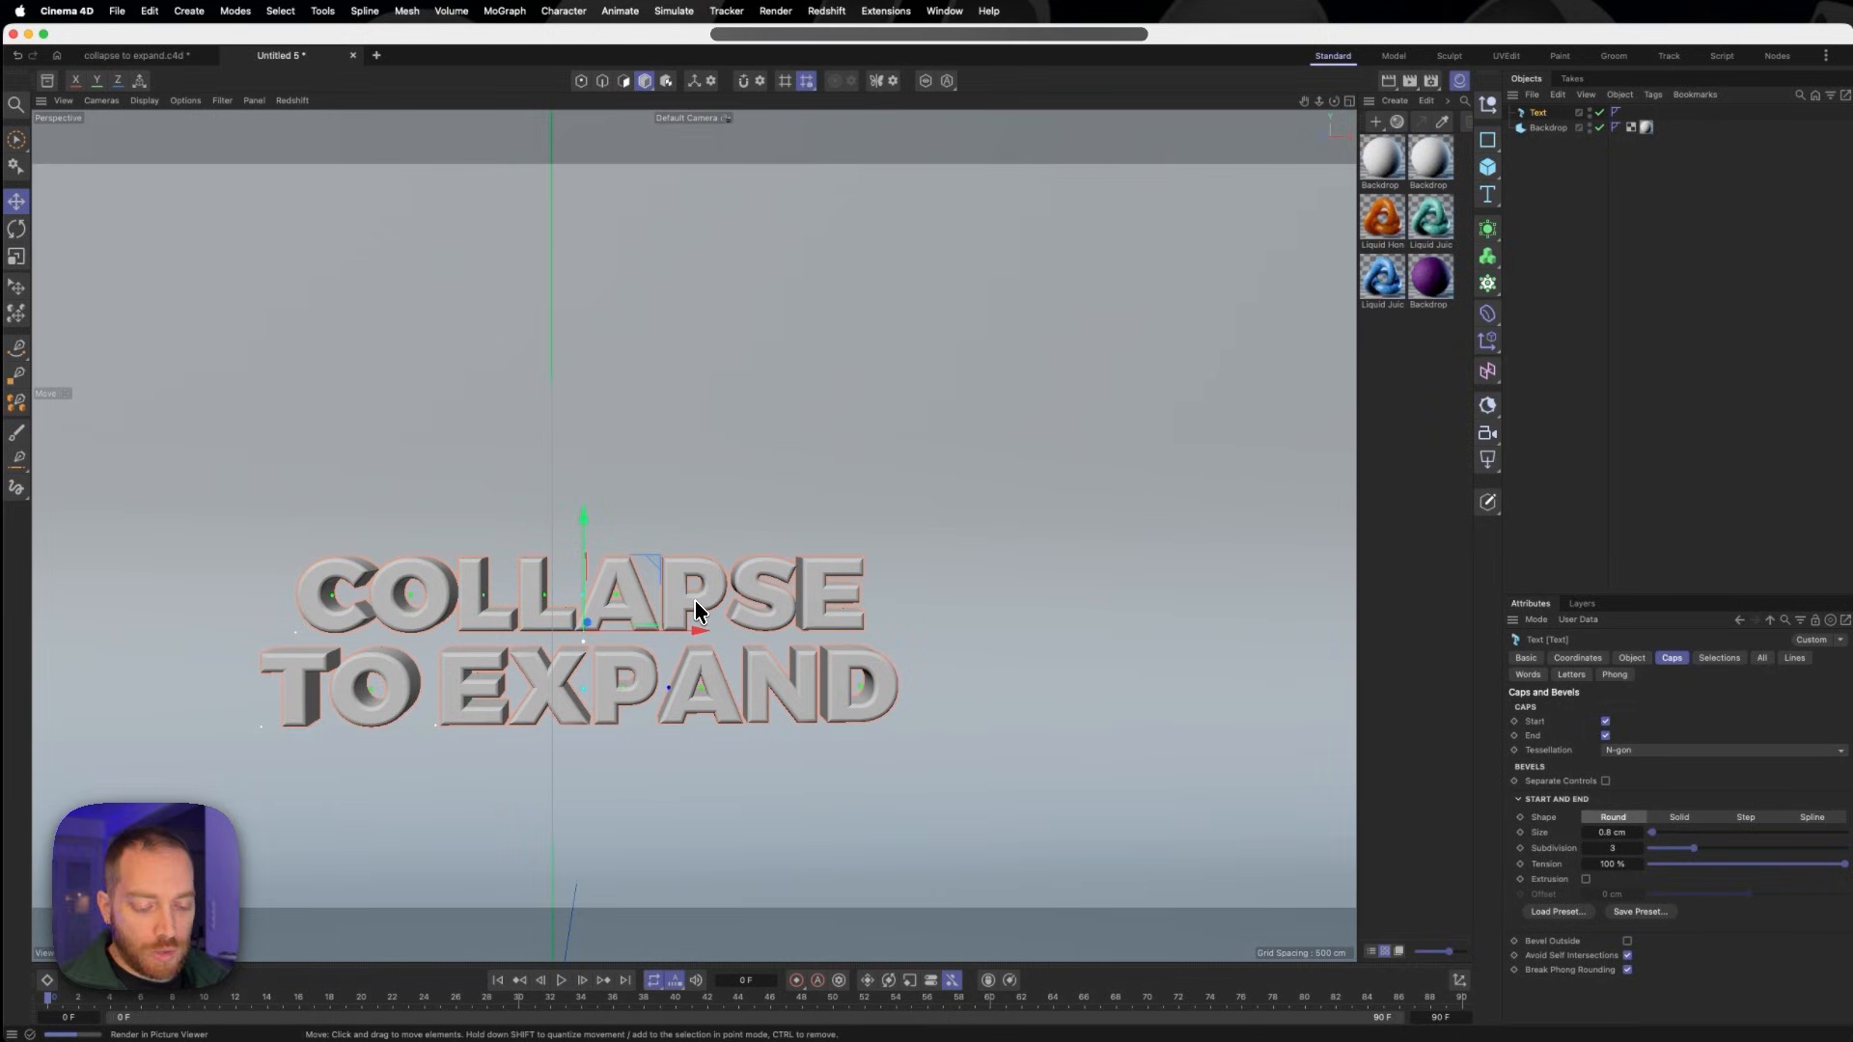
pyautogui.press('c')
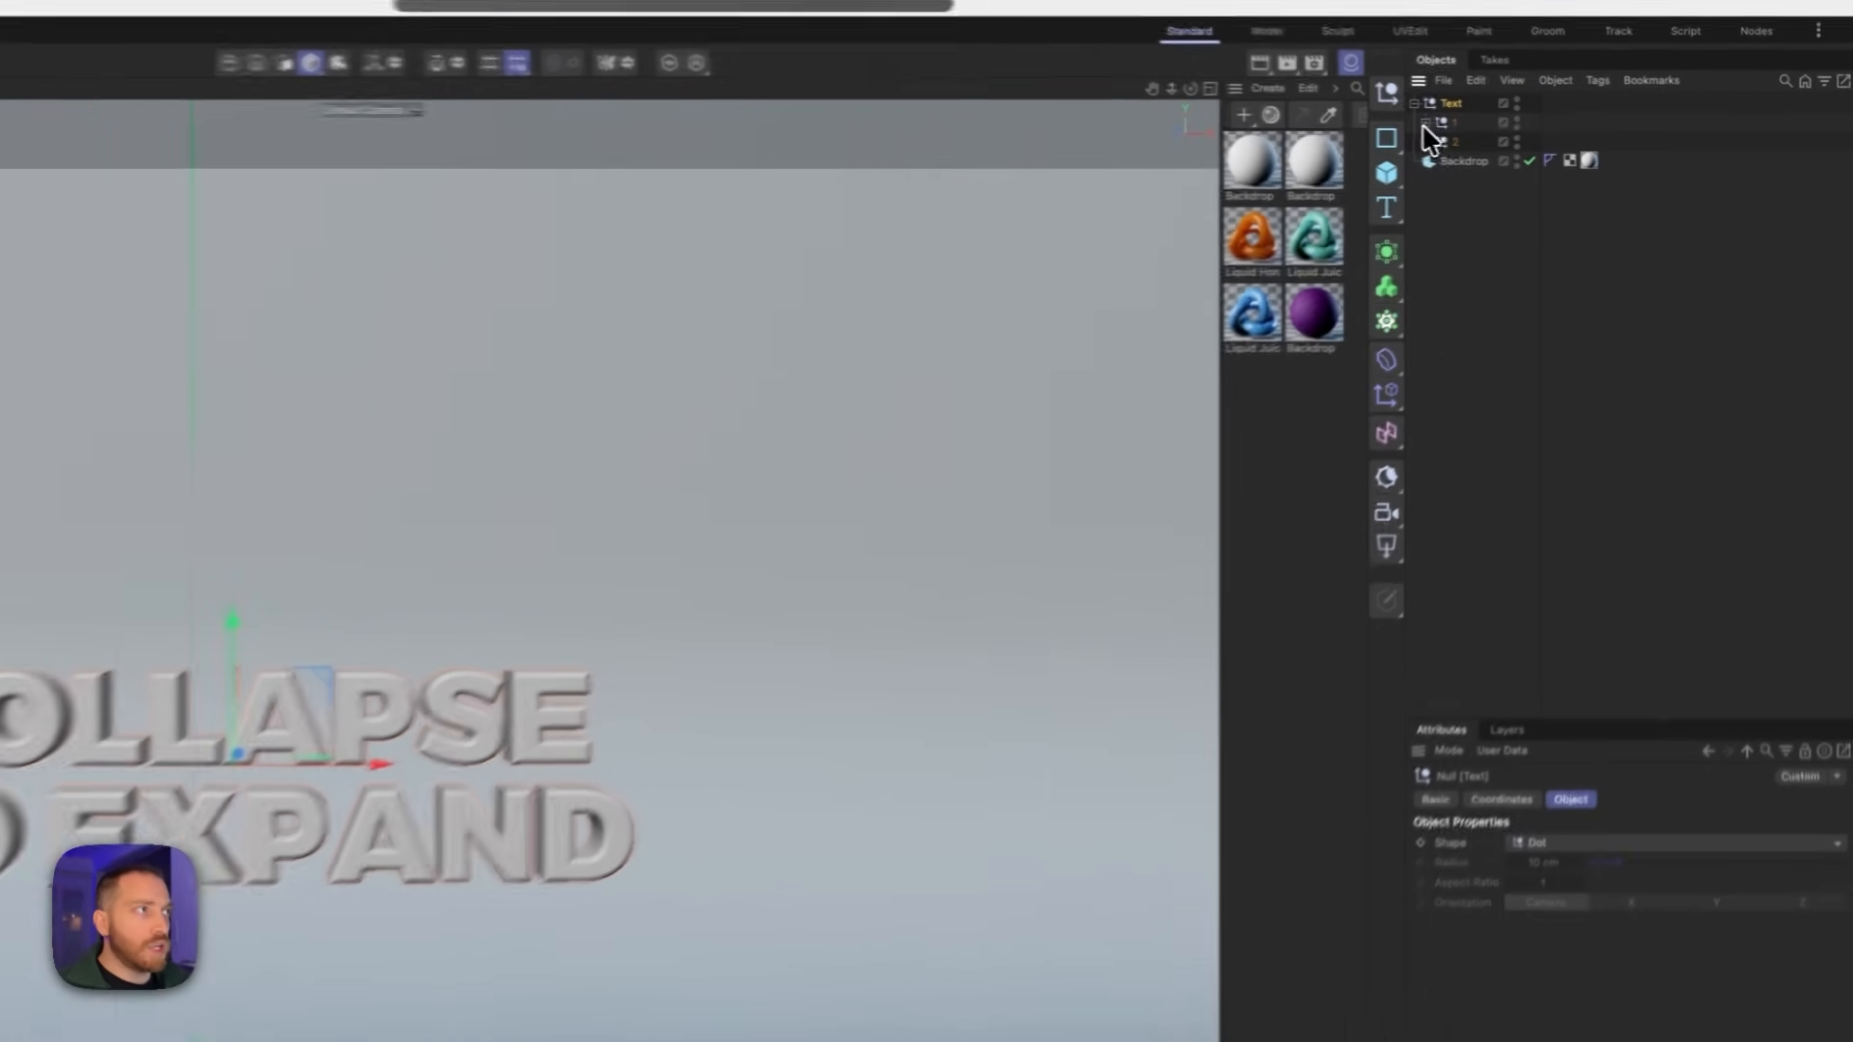
pyautogui.click(1509, 112)
pyautogui.click(1518, 127)
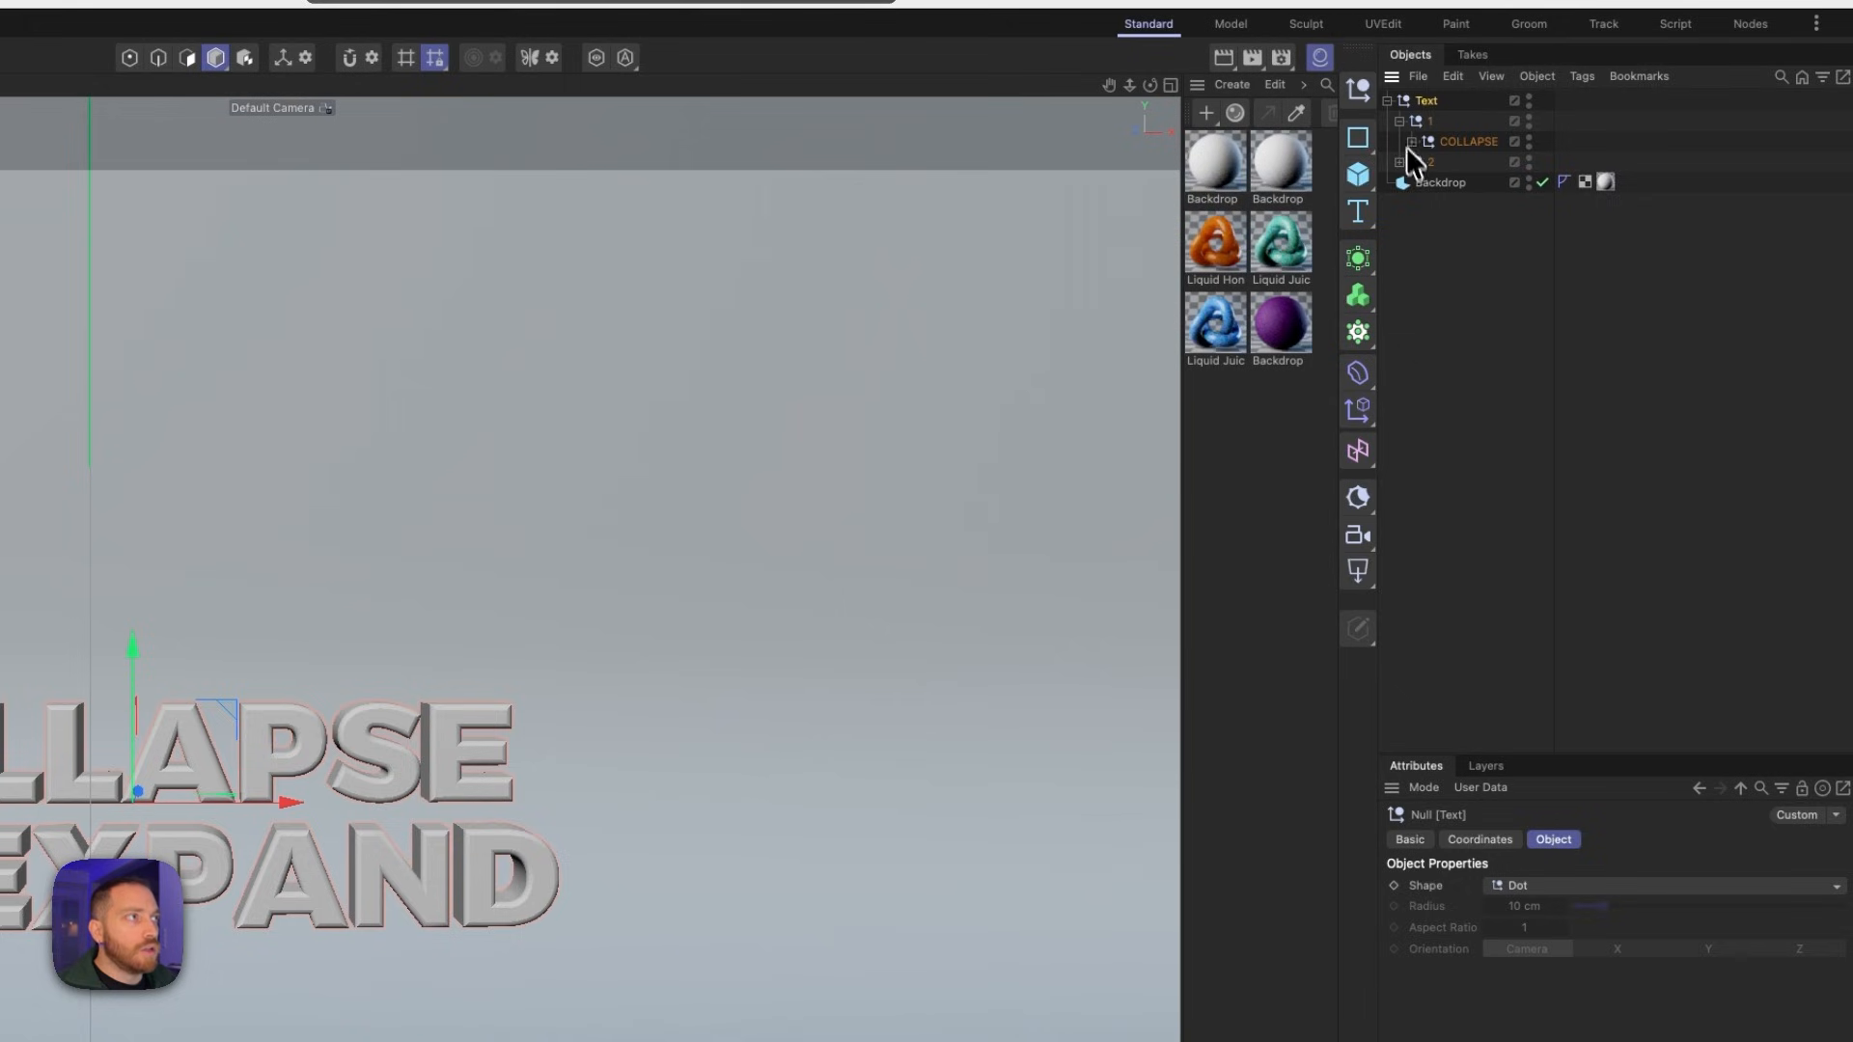
pyautogui.click(1400, 162)
pyautogui.click(1411, 142)
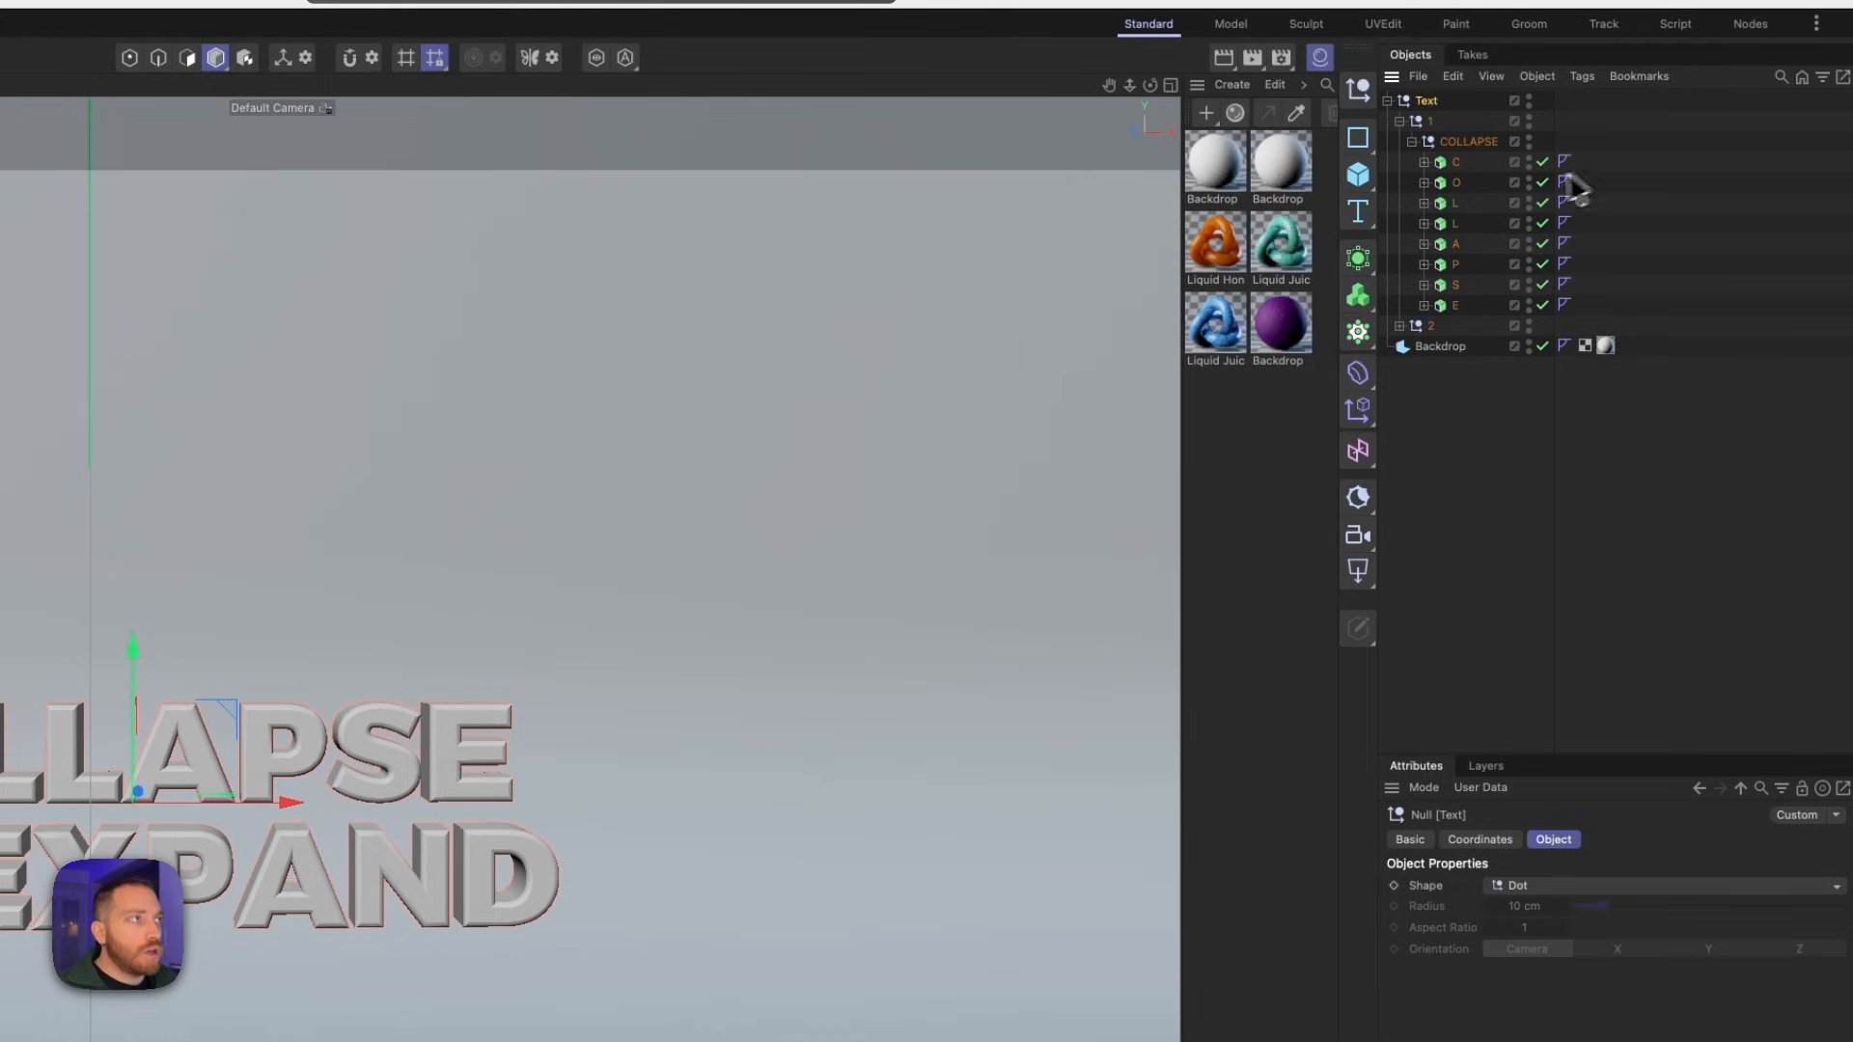
# - Move all eight COLLAPSE letters directly into group 1 and delete the emptied COLLAPSE null
pyautogui.click(1457, 163)
pyautogui.keyDown('shift'); pyautogui.click(1456, 306); pyautogui.keyUp('shift')
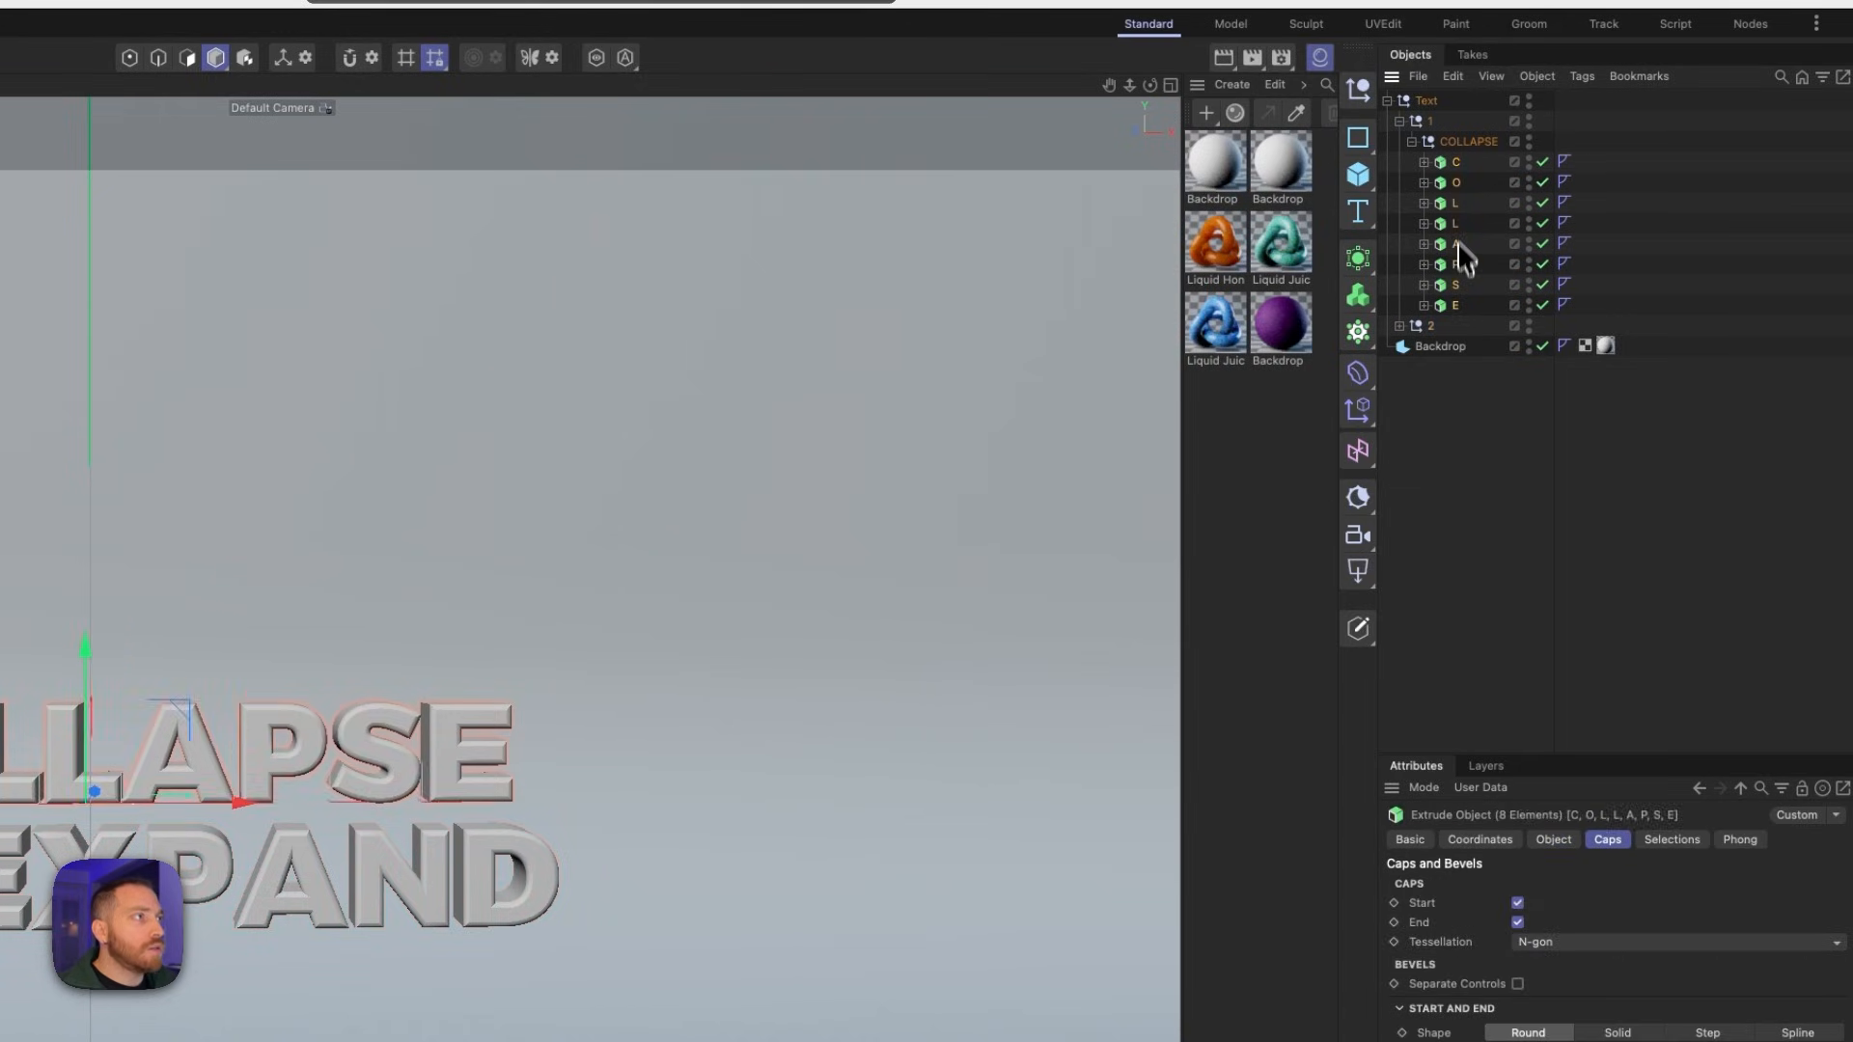
pyautogui.moveTo(1444, 130); pyautogui.dragTo(1444, 145)
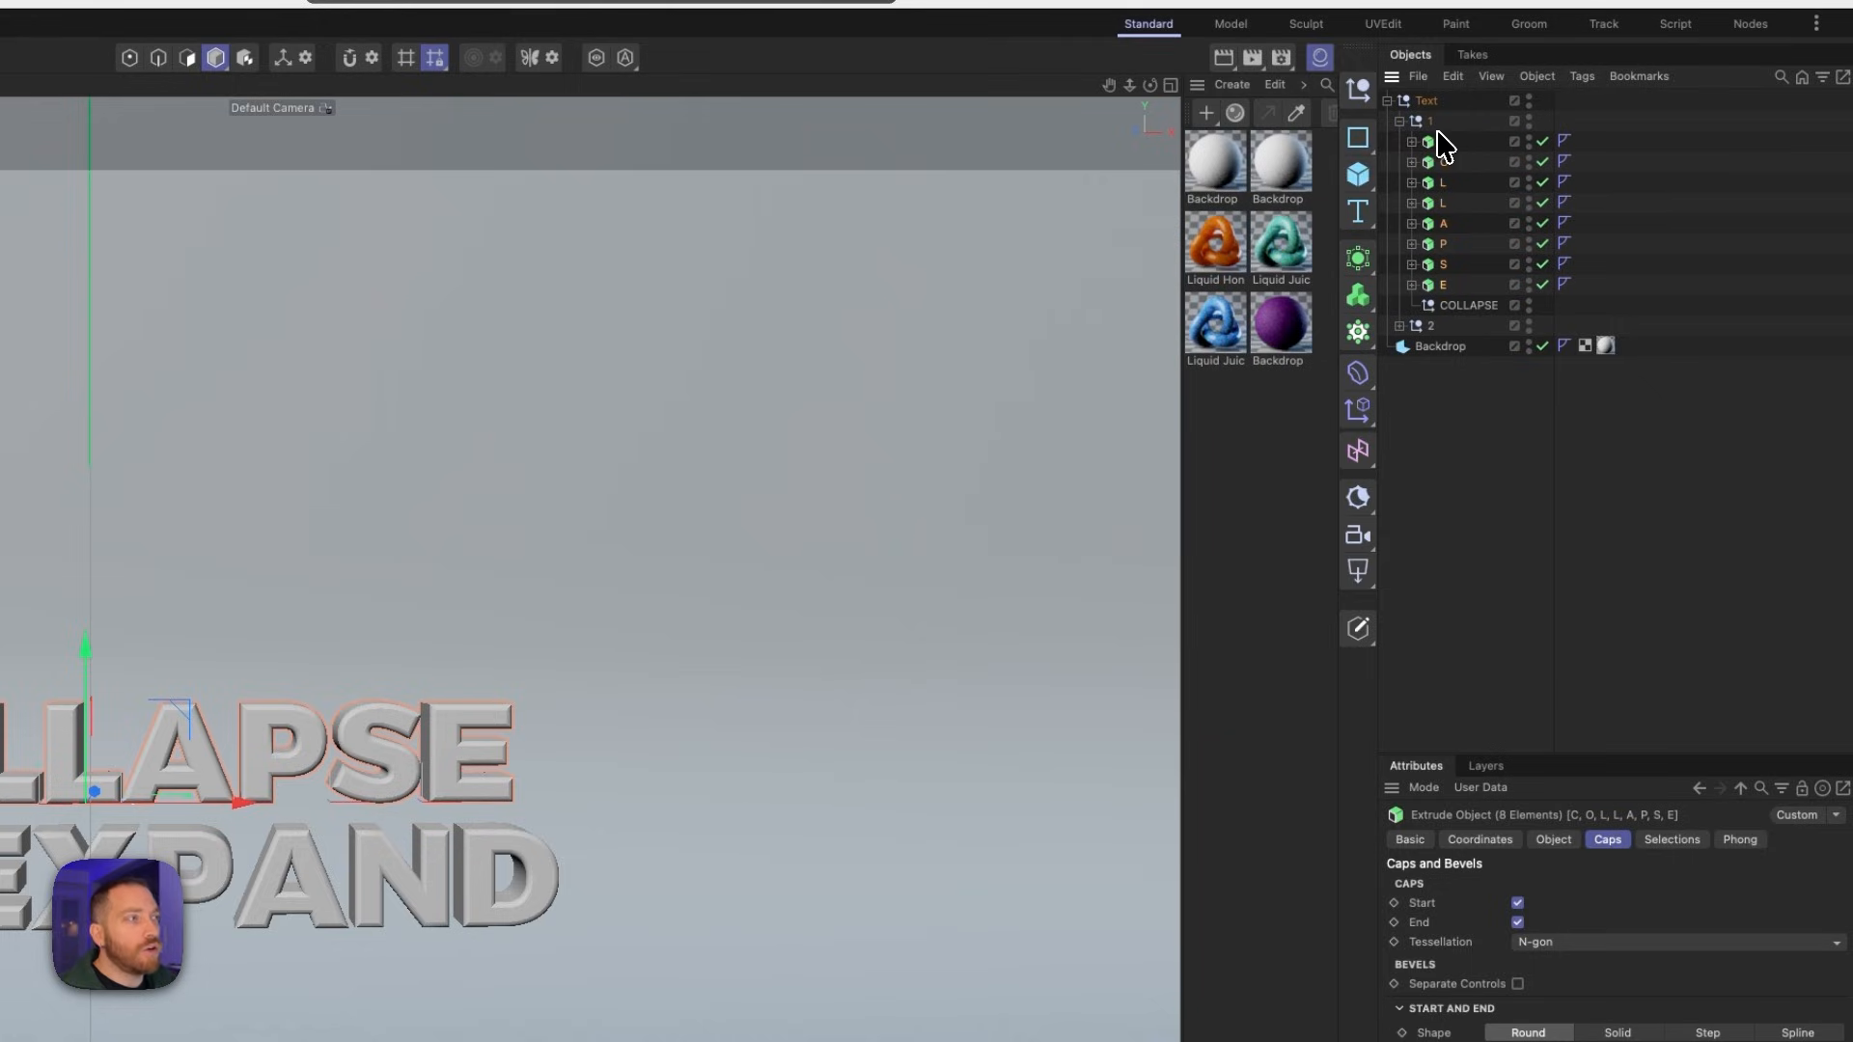
pyautogui.click(1459, 305)
pyautogui.press('BackSpace')
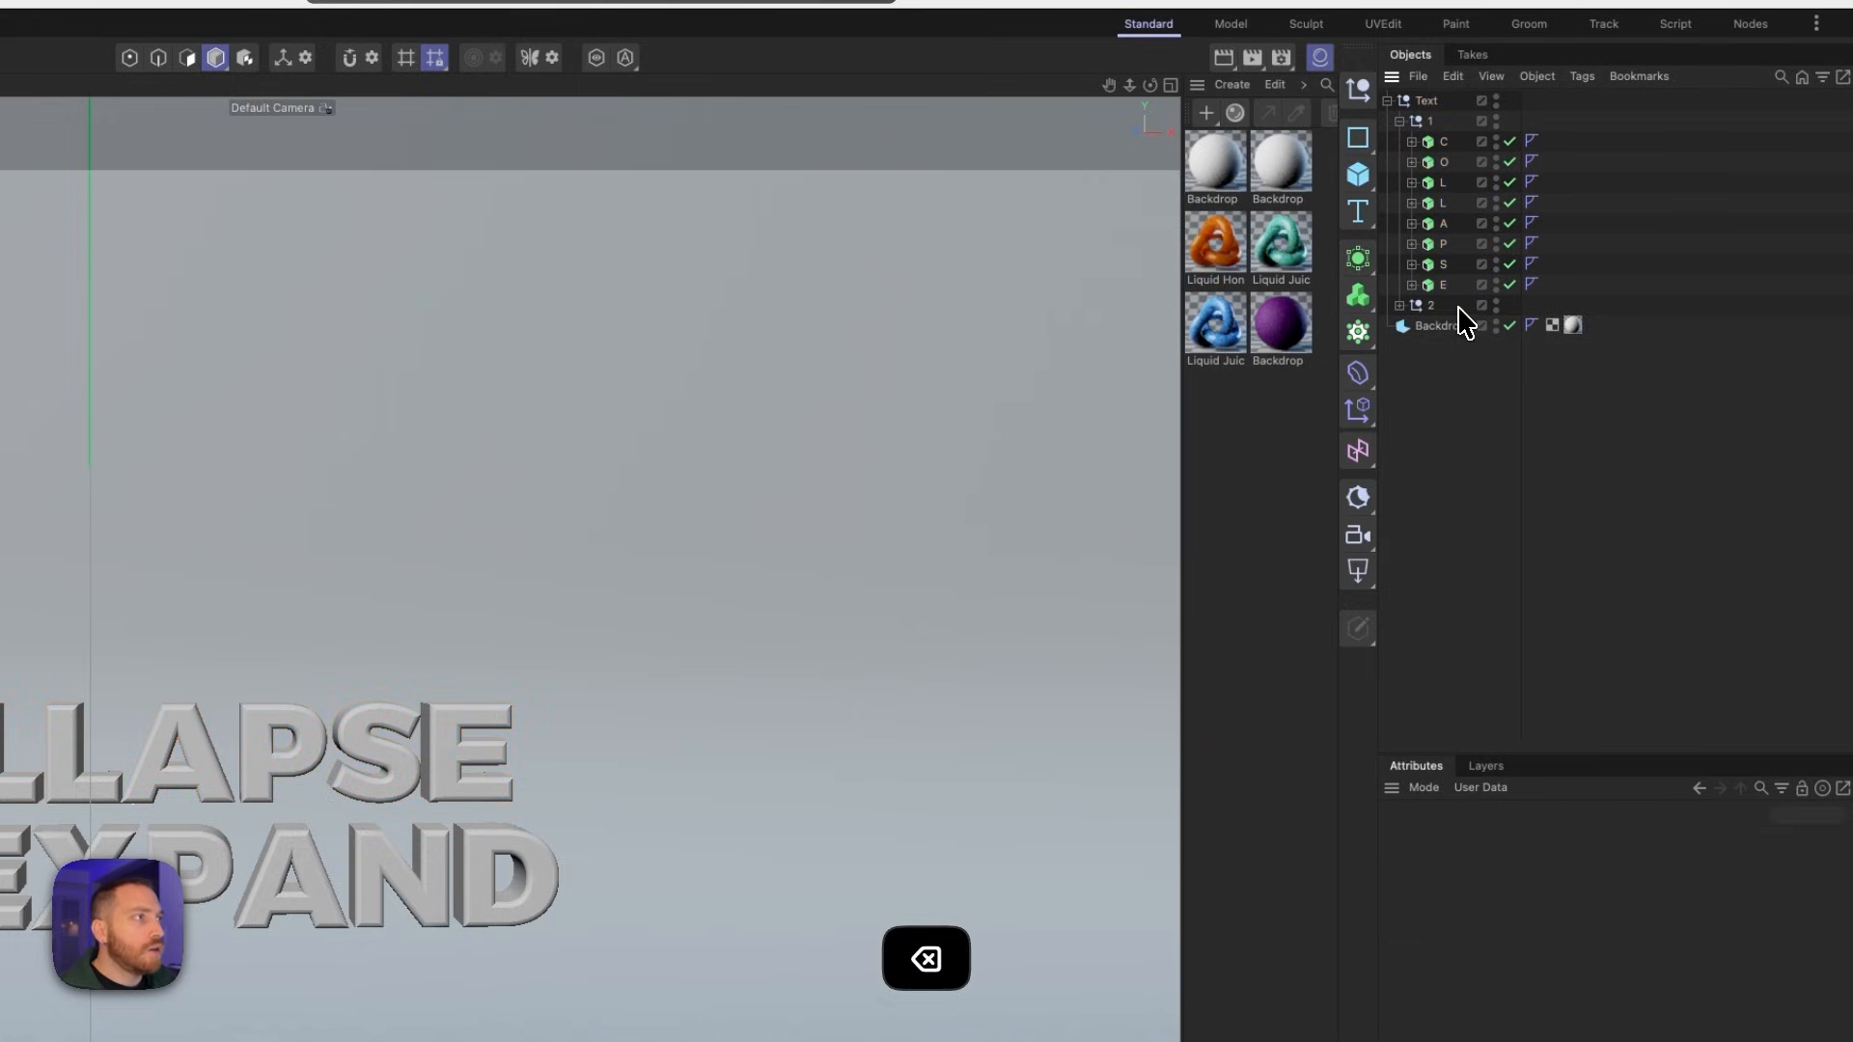
# - Expand group 2, move the EXPAND letters in with the TO letters, and delete the emptied EXPAND null
pyautogui.click(1401, 305)
pyautogui.click(1413, 387)
pyautogui.click(1457, 409)
pyautogui.keyDown('shift'); pyautogui.click(1456, 511); pyautogui.keyUp('shift')
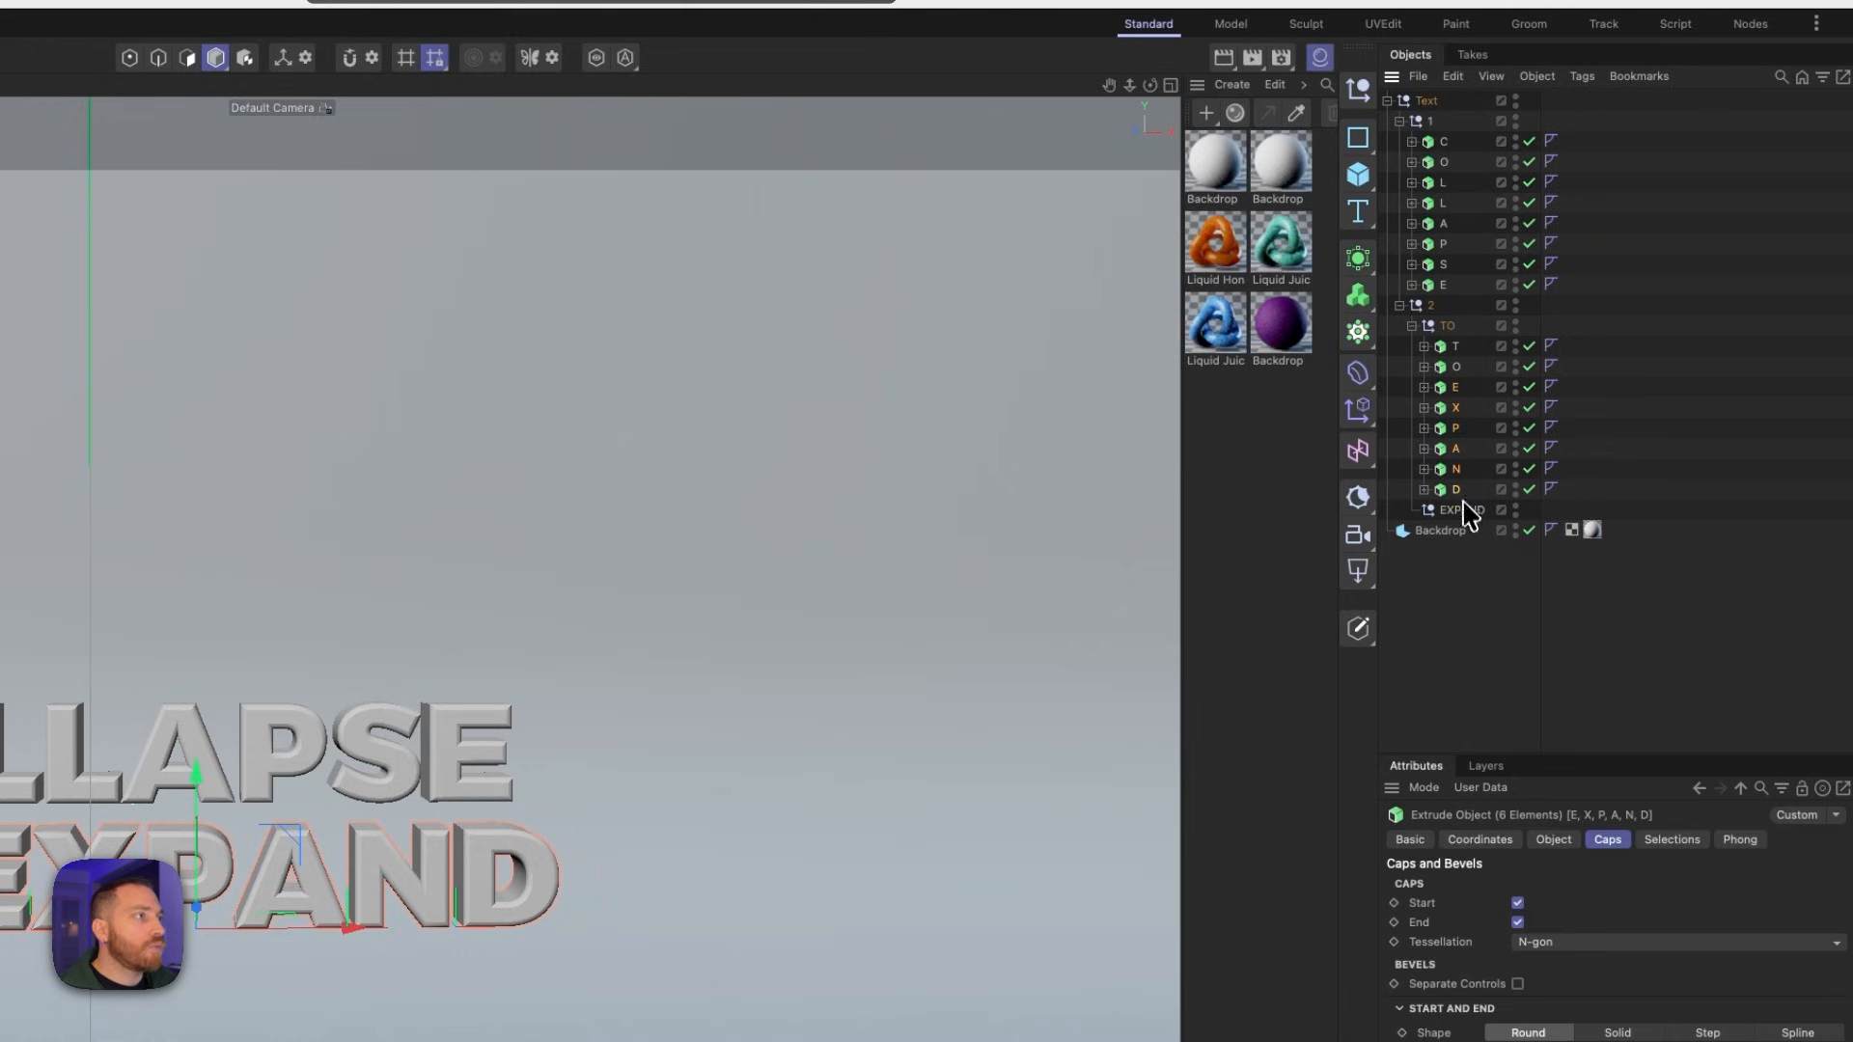
pyautogui.click(1459, 509)
pyautogui.press('BackSpace')
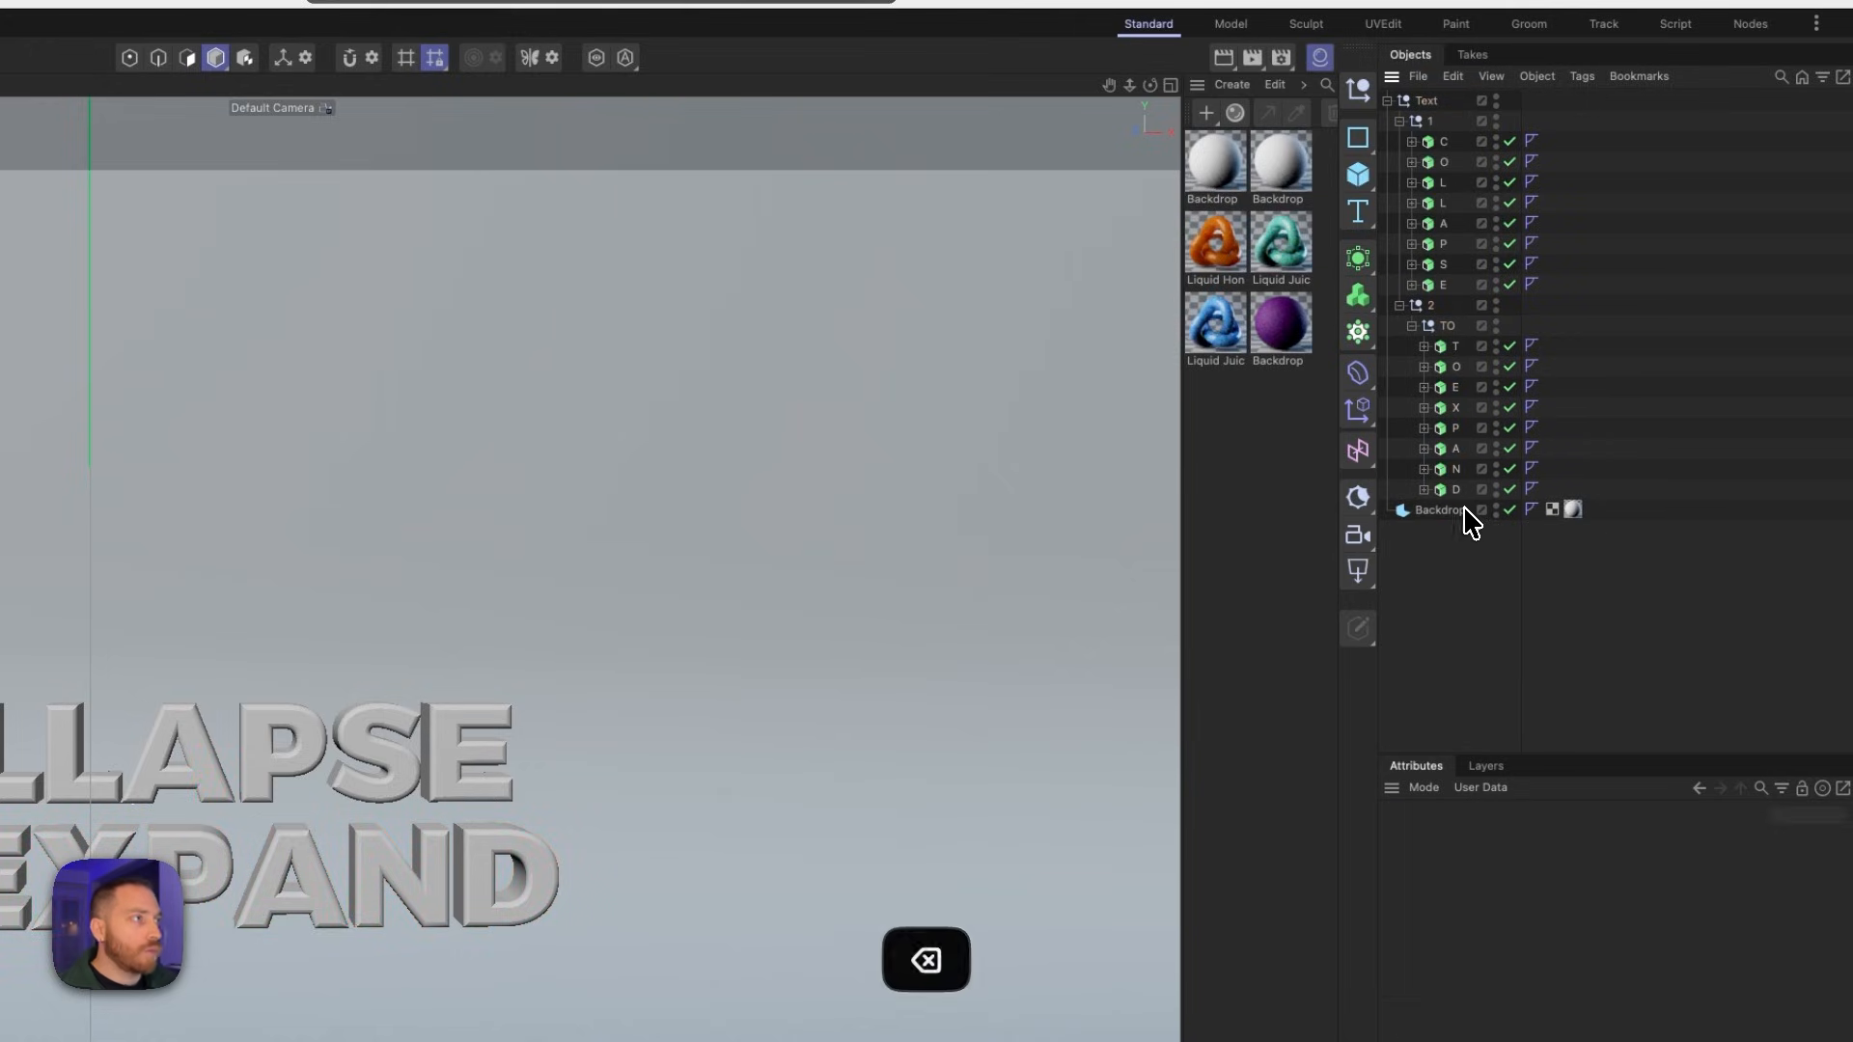
# - Move the TO and EXPAND letters directly into group 2 and delete the emptied TO null
pyautogui.click(1453, 345)
pyautogui.keyDown('shift'); pyautogui.click(1455, 489); pyautogui.keyUp('shift')
pyautogui.moveTo(1447, 369); pyautogui.dragTo(1433, 328)
pyautogui.click(1448, 491)
pyautogui.press('BackSpace')
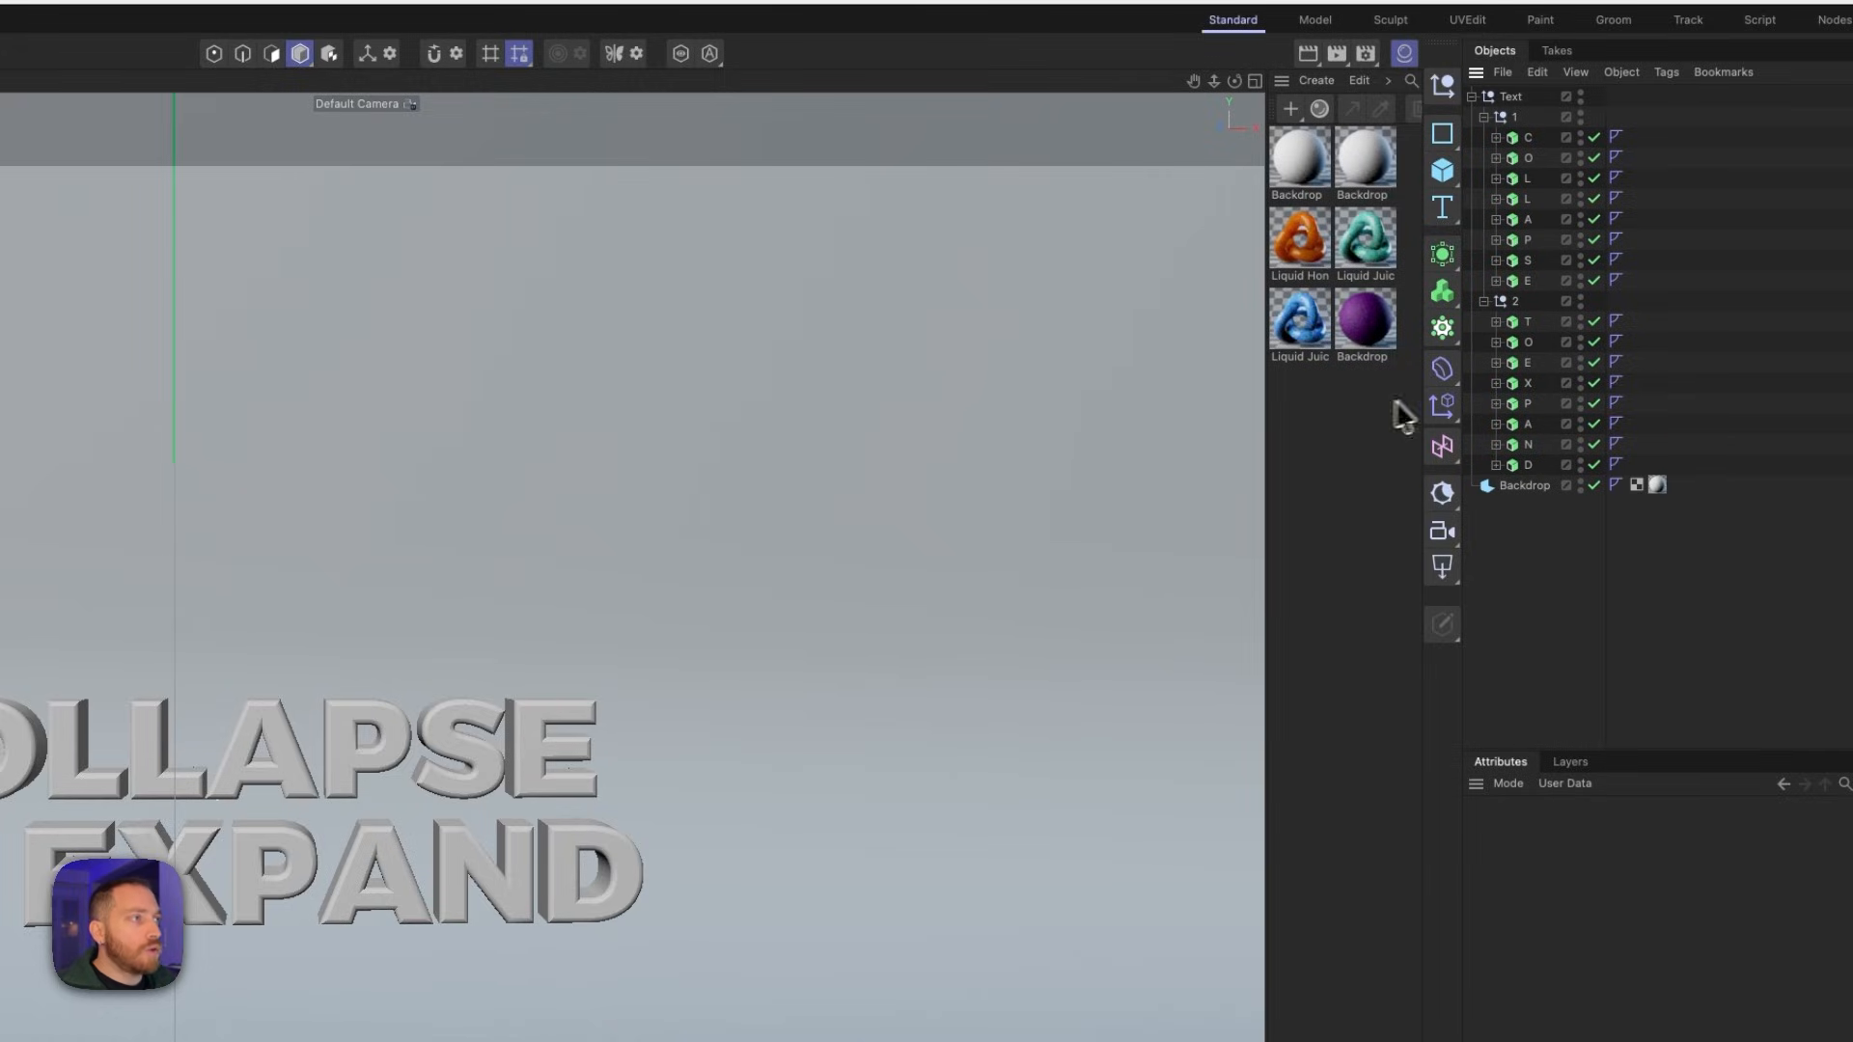
# - Apply the purple Backdrop material to the backdrop and Liquid Honey 001 to every COLLAPSE letter
pyautogui.moveTo(1371, 326); pyautogui.dragTo(1528, 499)
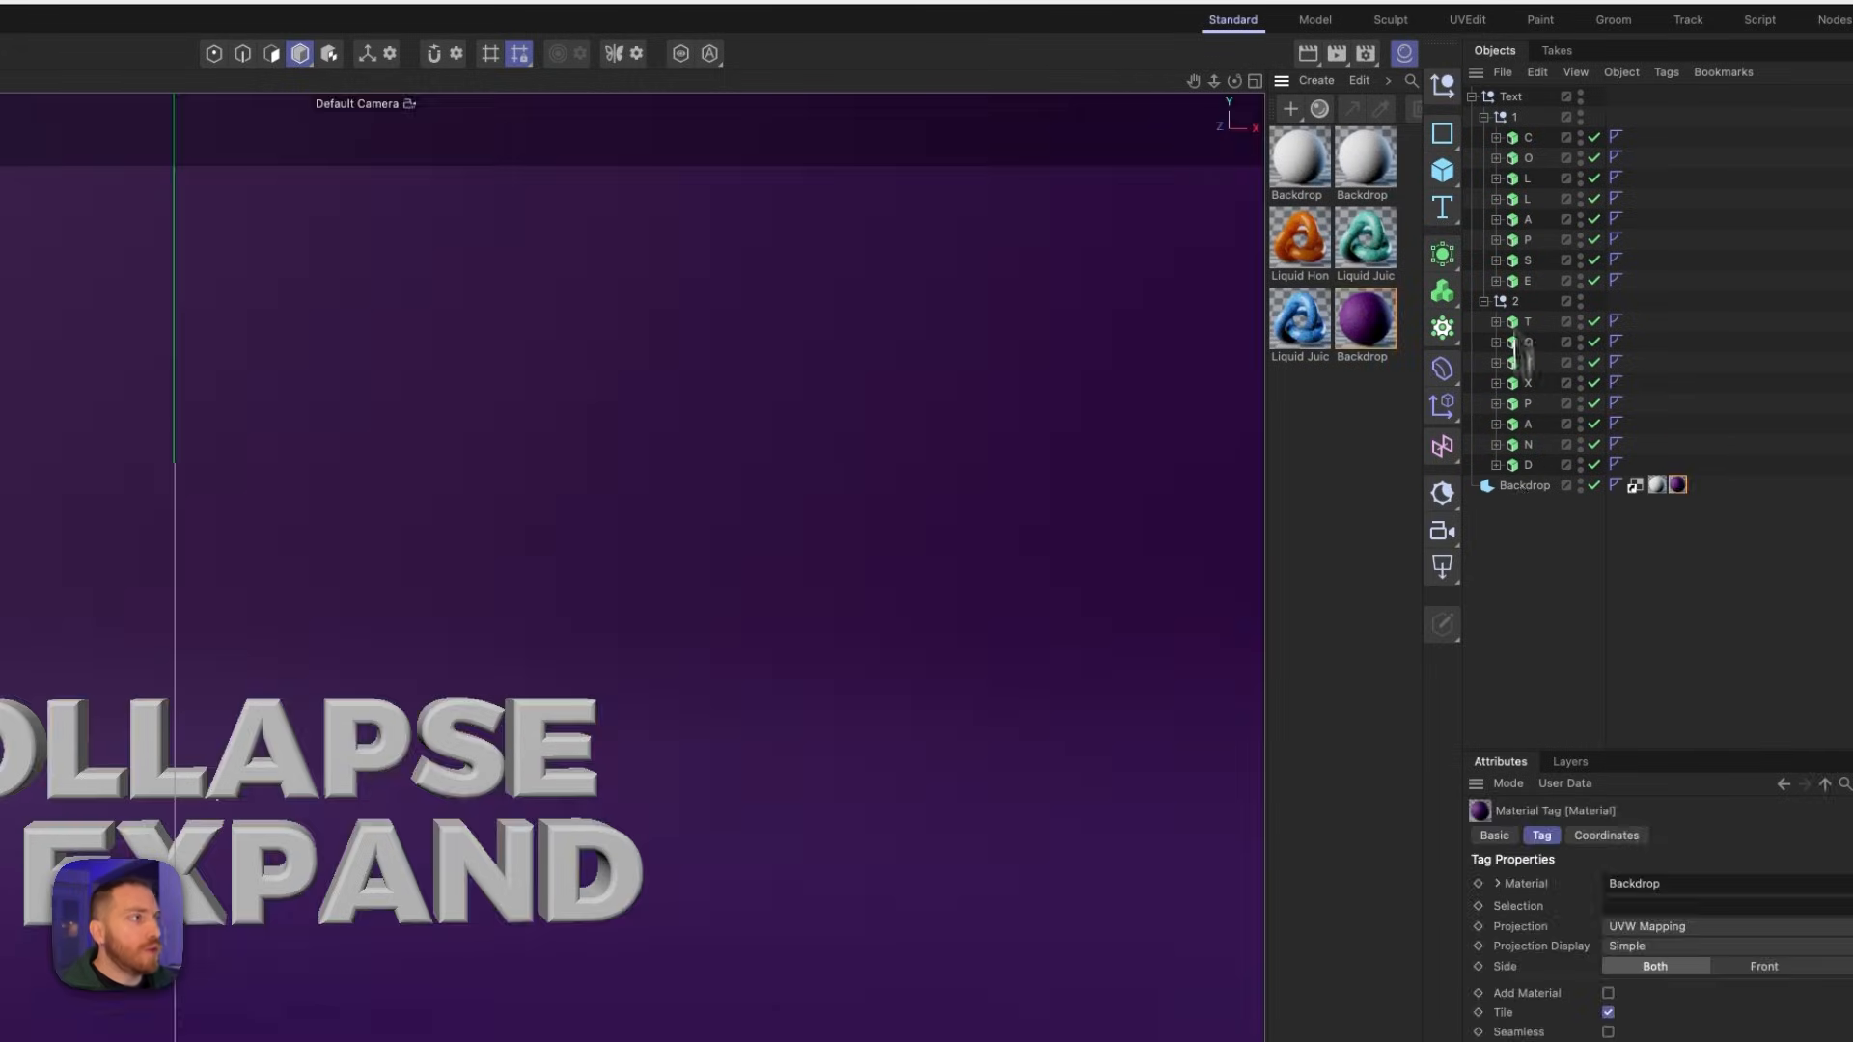
pyautogui.moveTo(1299, 253); pyautogui.dragTo(1530, 140)
pyautogui.moveTo(1308, 257); pyautogui.dragTo(1536, 178)
pyautogui.moveTo(1305, 249); pyautogui.dragTo(1536, 220)
pyautogui.moveTo(1305, 249); pyautogui.dragTo(1531, 241)
pyautogui.moveTo(1305, 249); pyautogui.dragTo(1532, 260)
pyautogui.moveTo(1305, 249); pyautogui.dragTo(1532, 279)
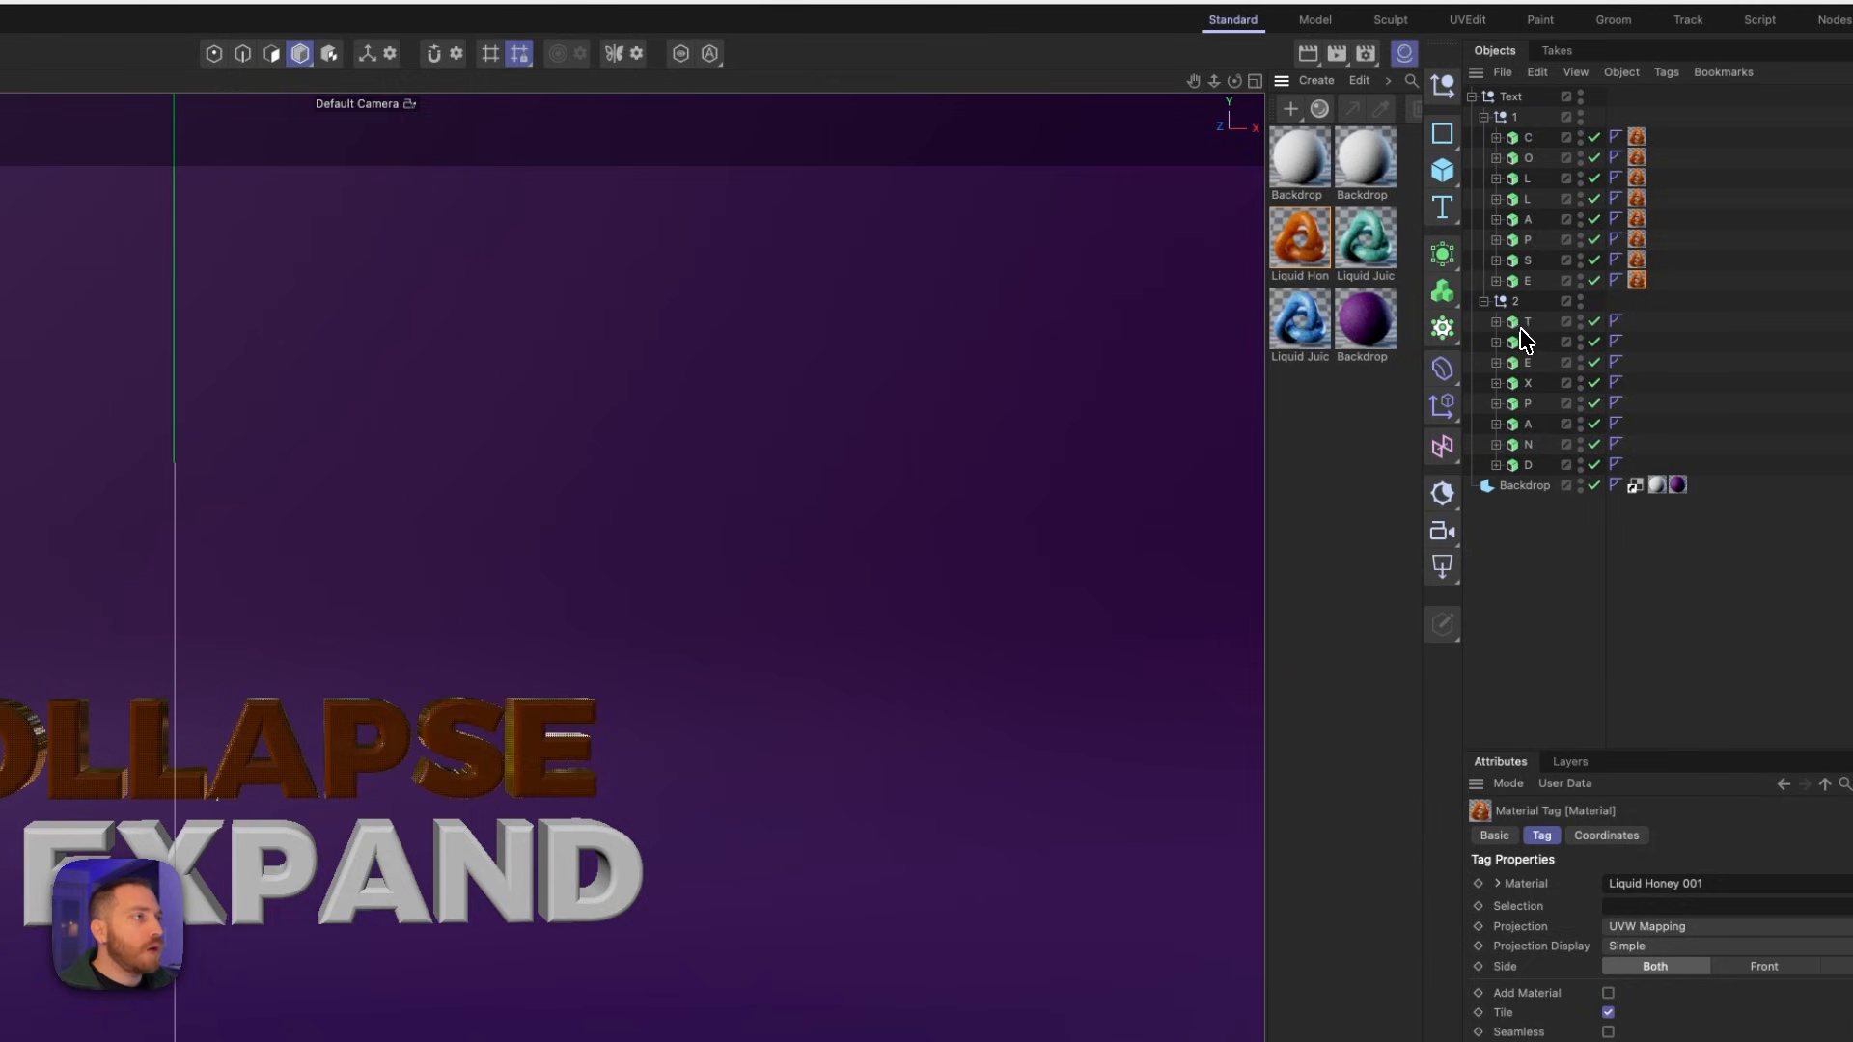
# - Apply the blue liquid material to the TO letters and the teal liquid material to the EXPAND letters
pyautogui.moveTo(1530, 404)
pyautogui.mouseDown()
pyautogui.moveTo(1554, 322)
pyautogui.moveTo(1554, 384)
pyautogui.mouseUp()
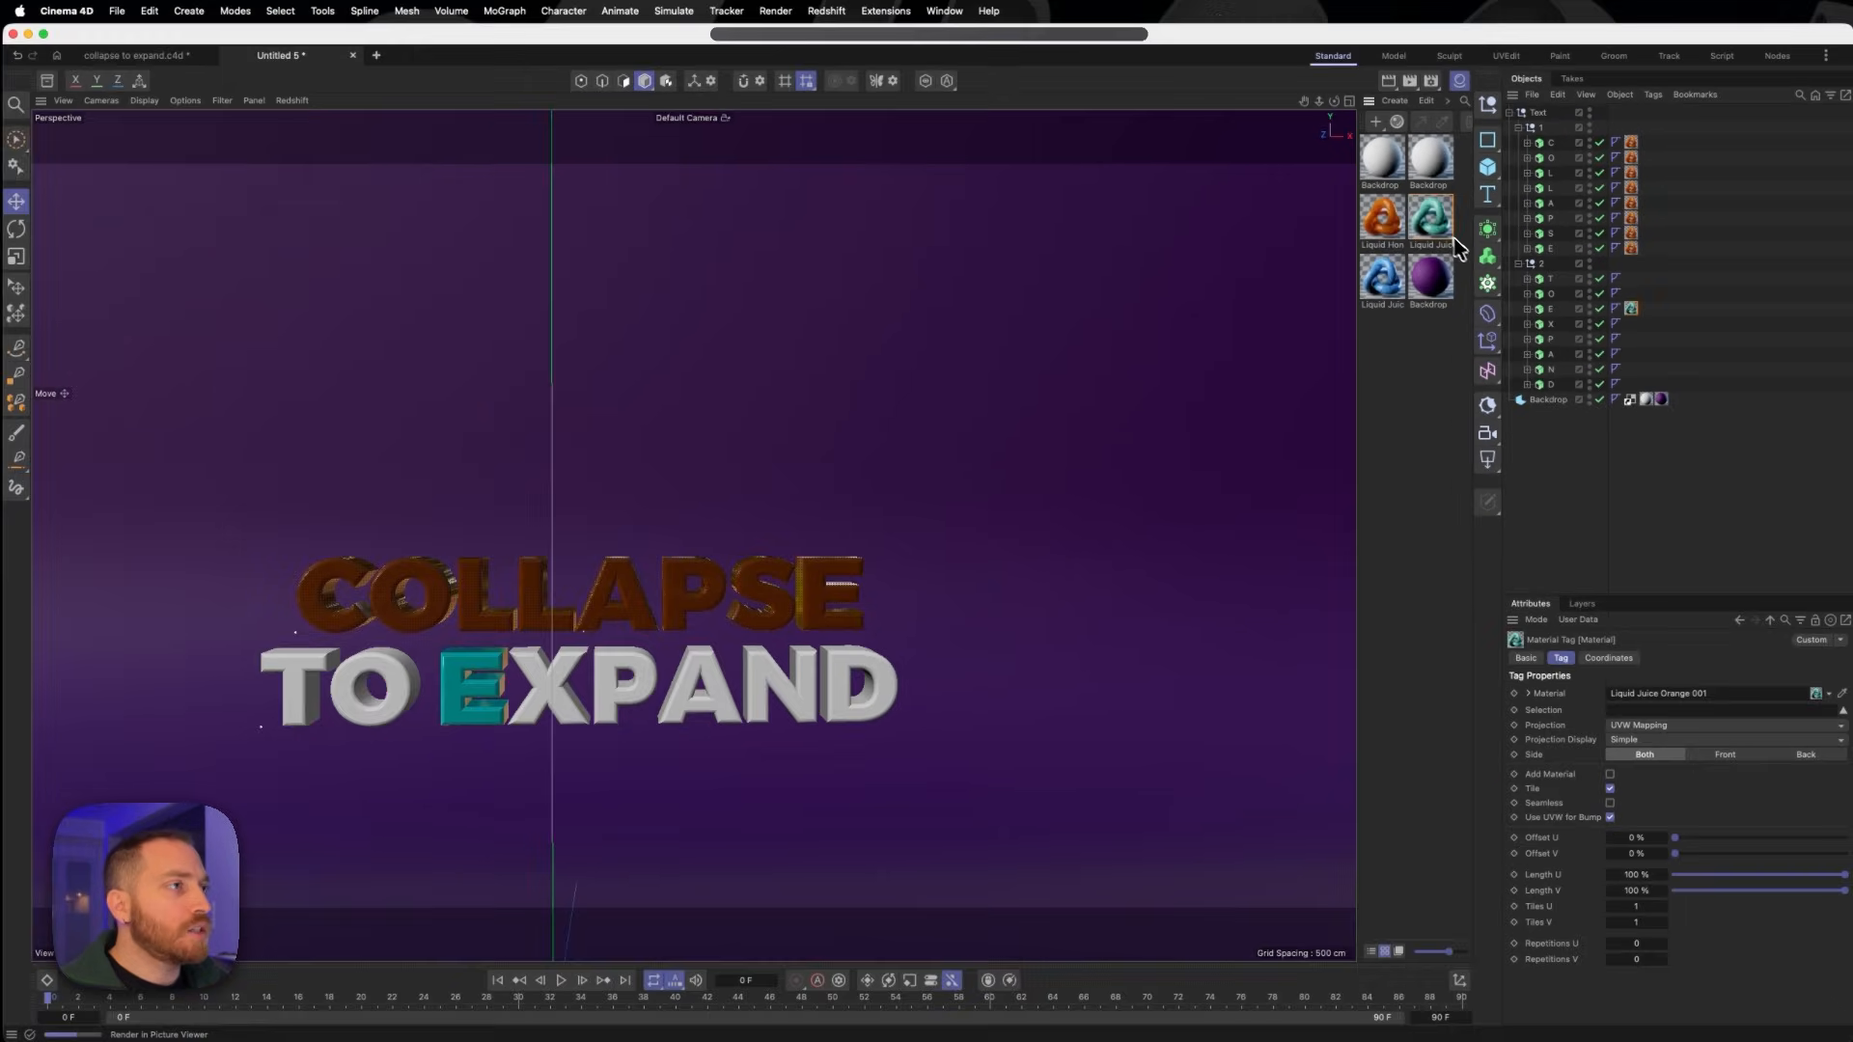
pyautogui.moveTo(1551, 287); pyautogui.dragTo(1549, 294)
pyautogui.click(1654, 439)
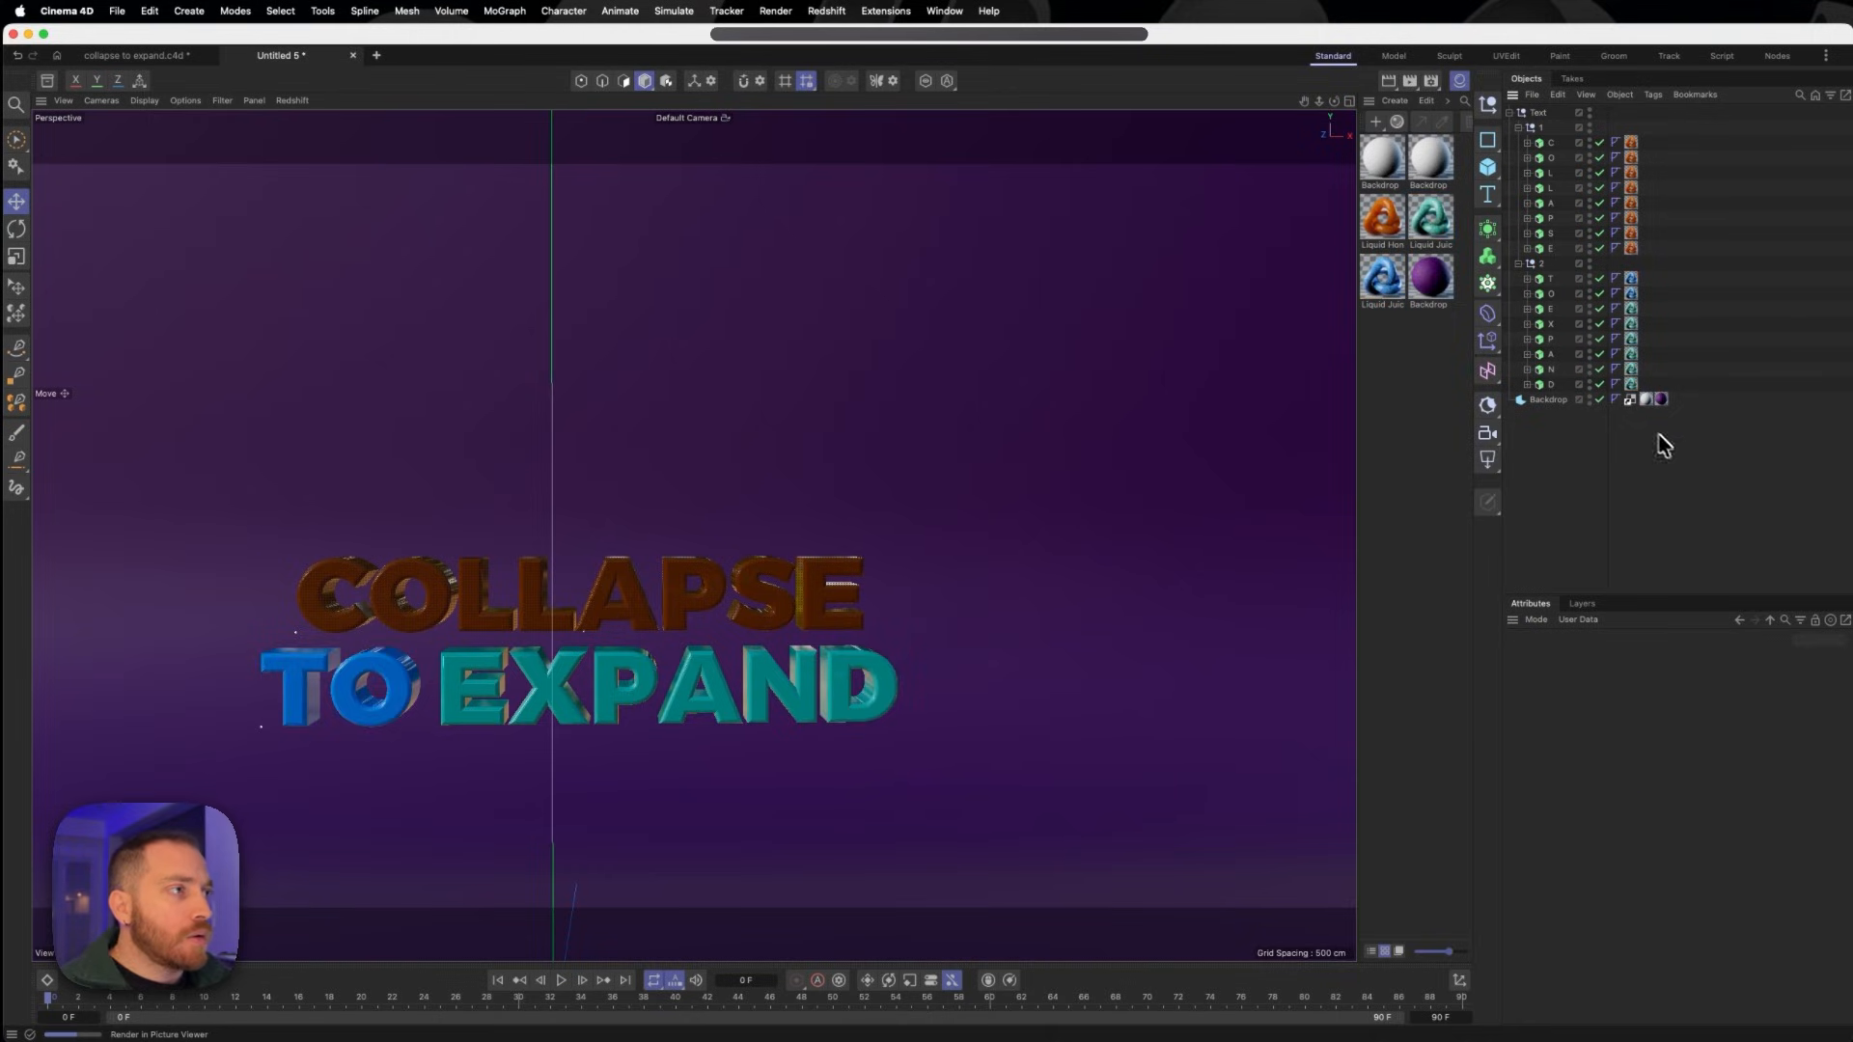
# - Delete the white material tag from the backdrop, keeping only the purple one
pyautogui.click(1647, 400)
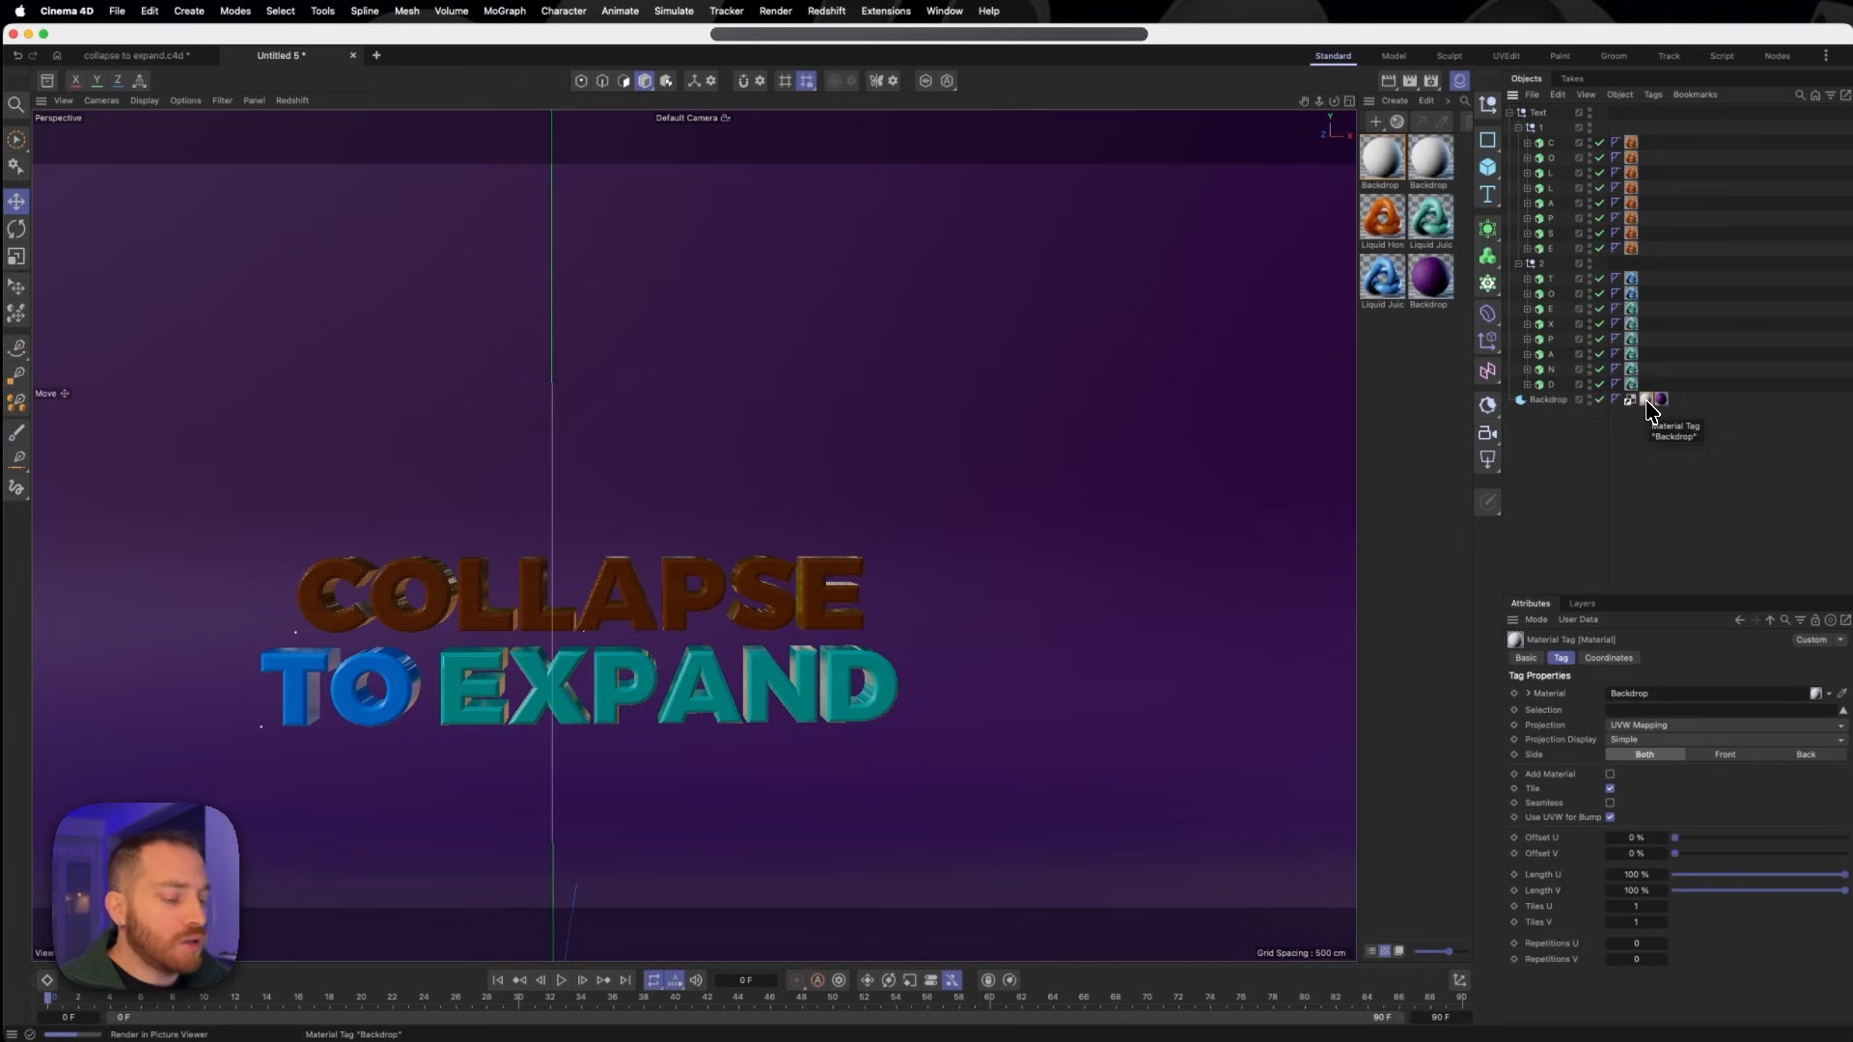
pyautogui.press('Delete')
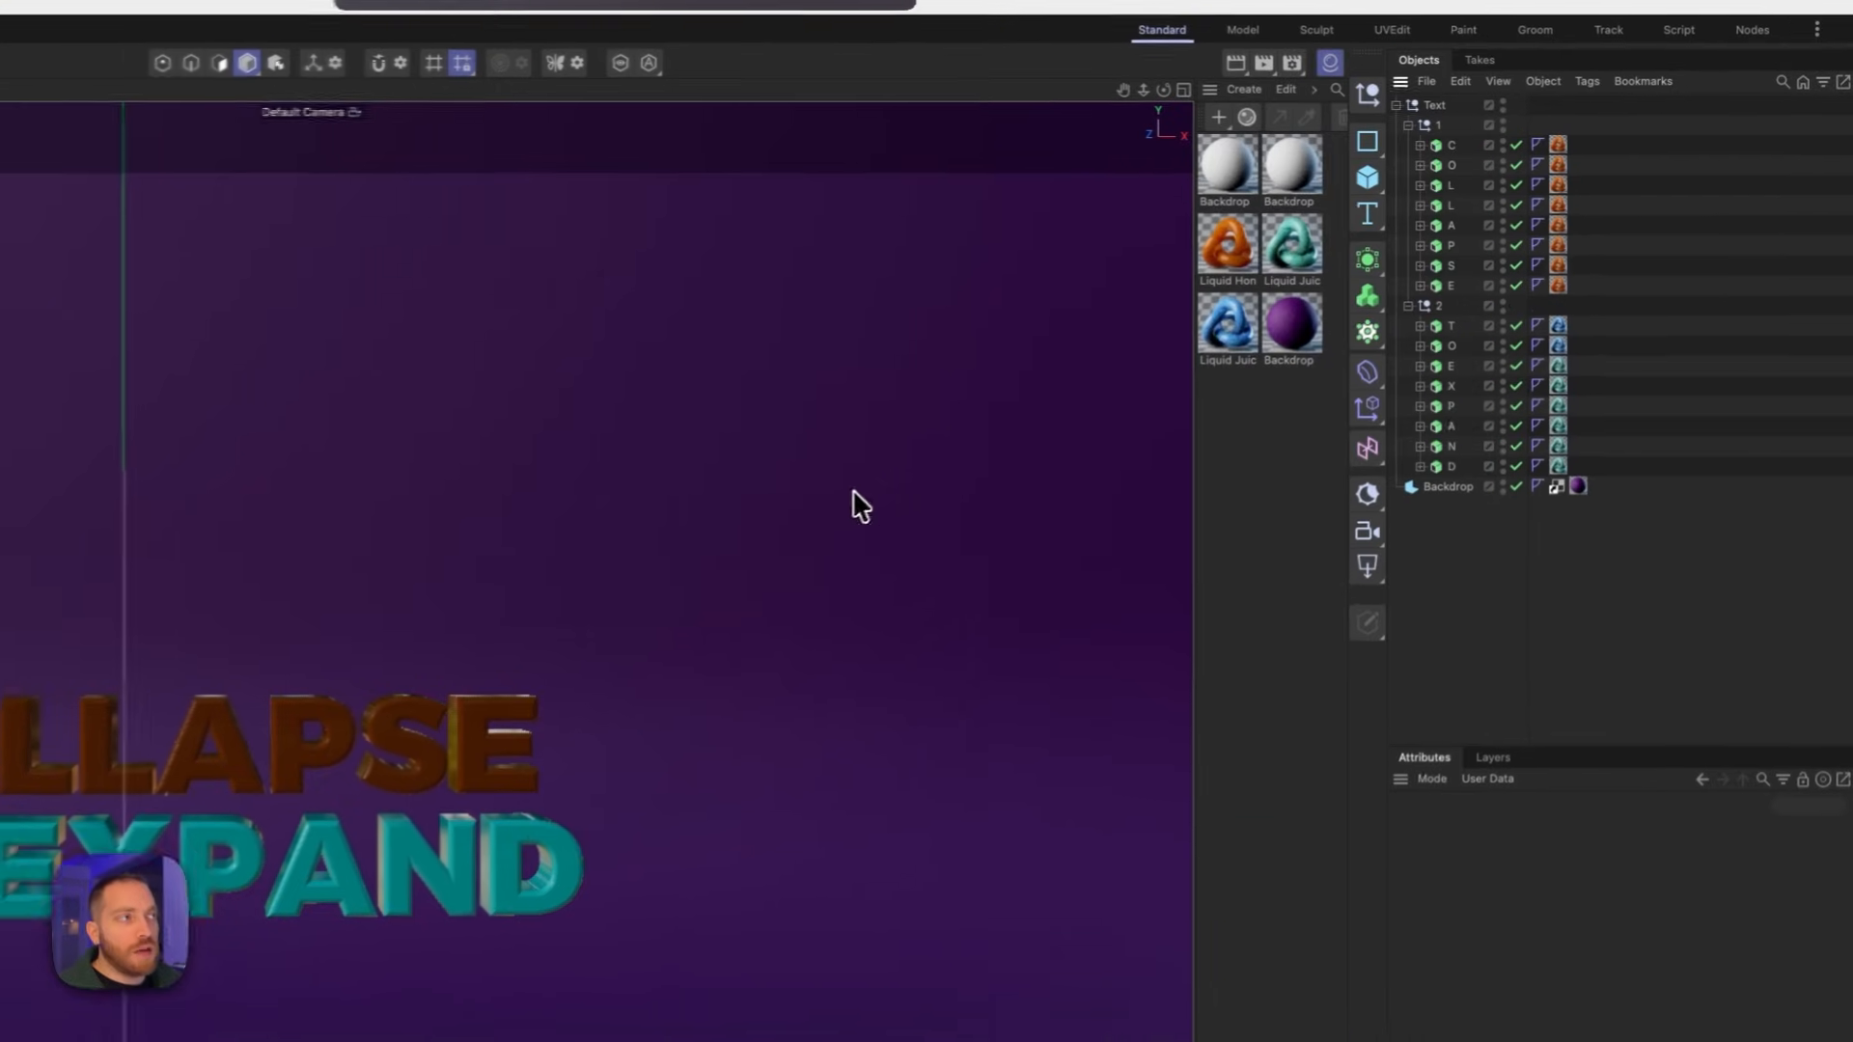
# - Add Rigid Body simulation tags to all the letters of both lines
pyautogui.click(1444, 146)
pyautogui.keyDown('shift'); pyautogui.click(1444, 473); pyautogui.keyUp('shift')
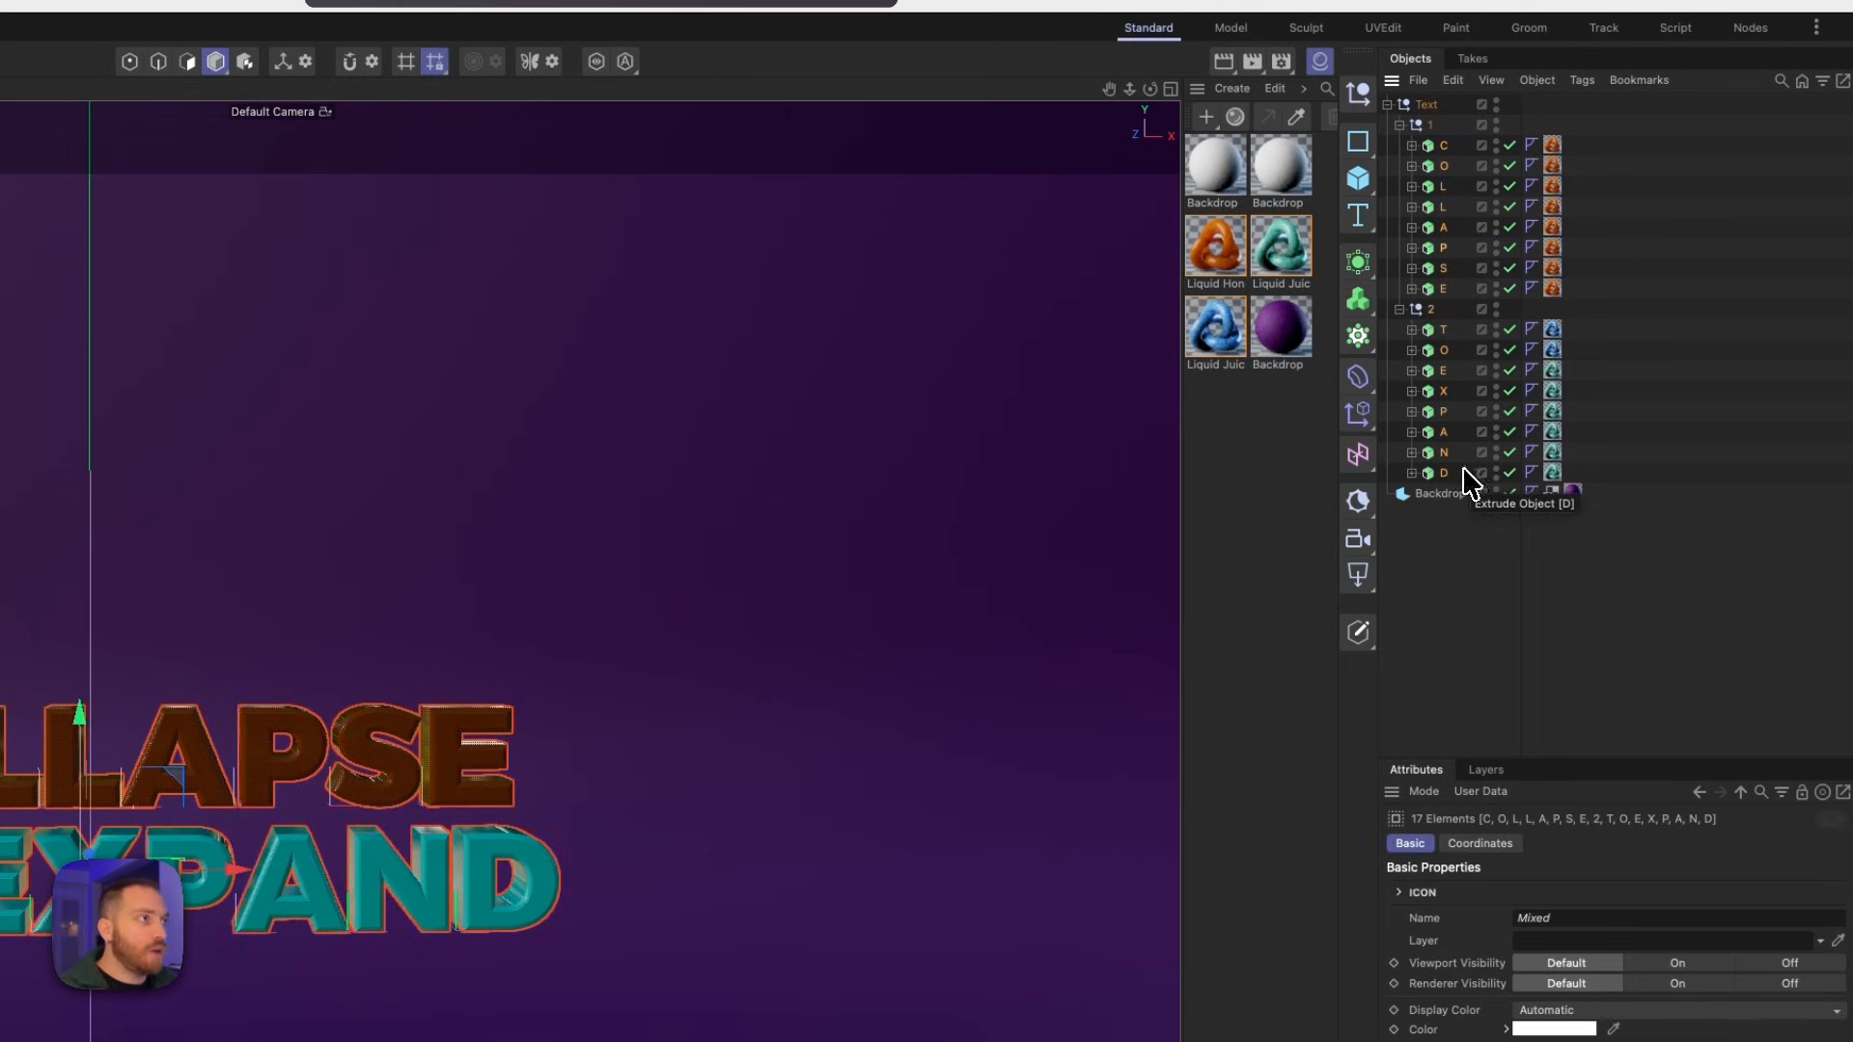
pyautogui.press('super+z')
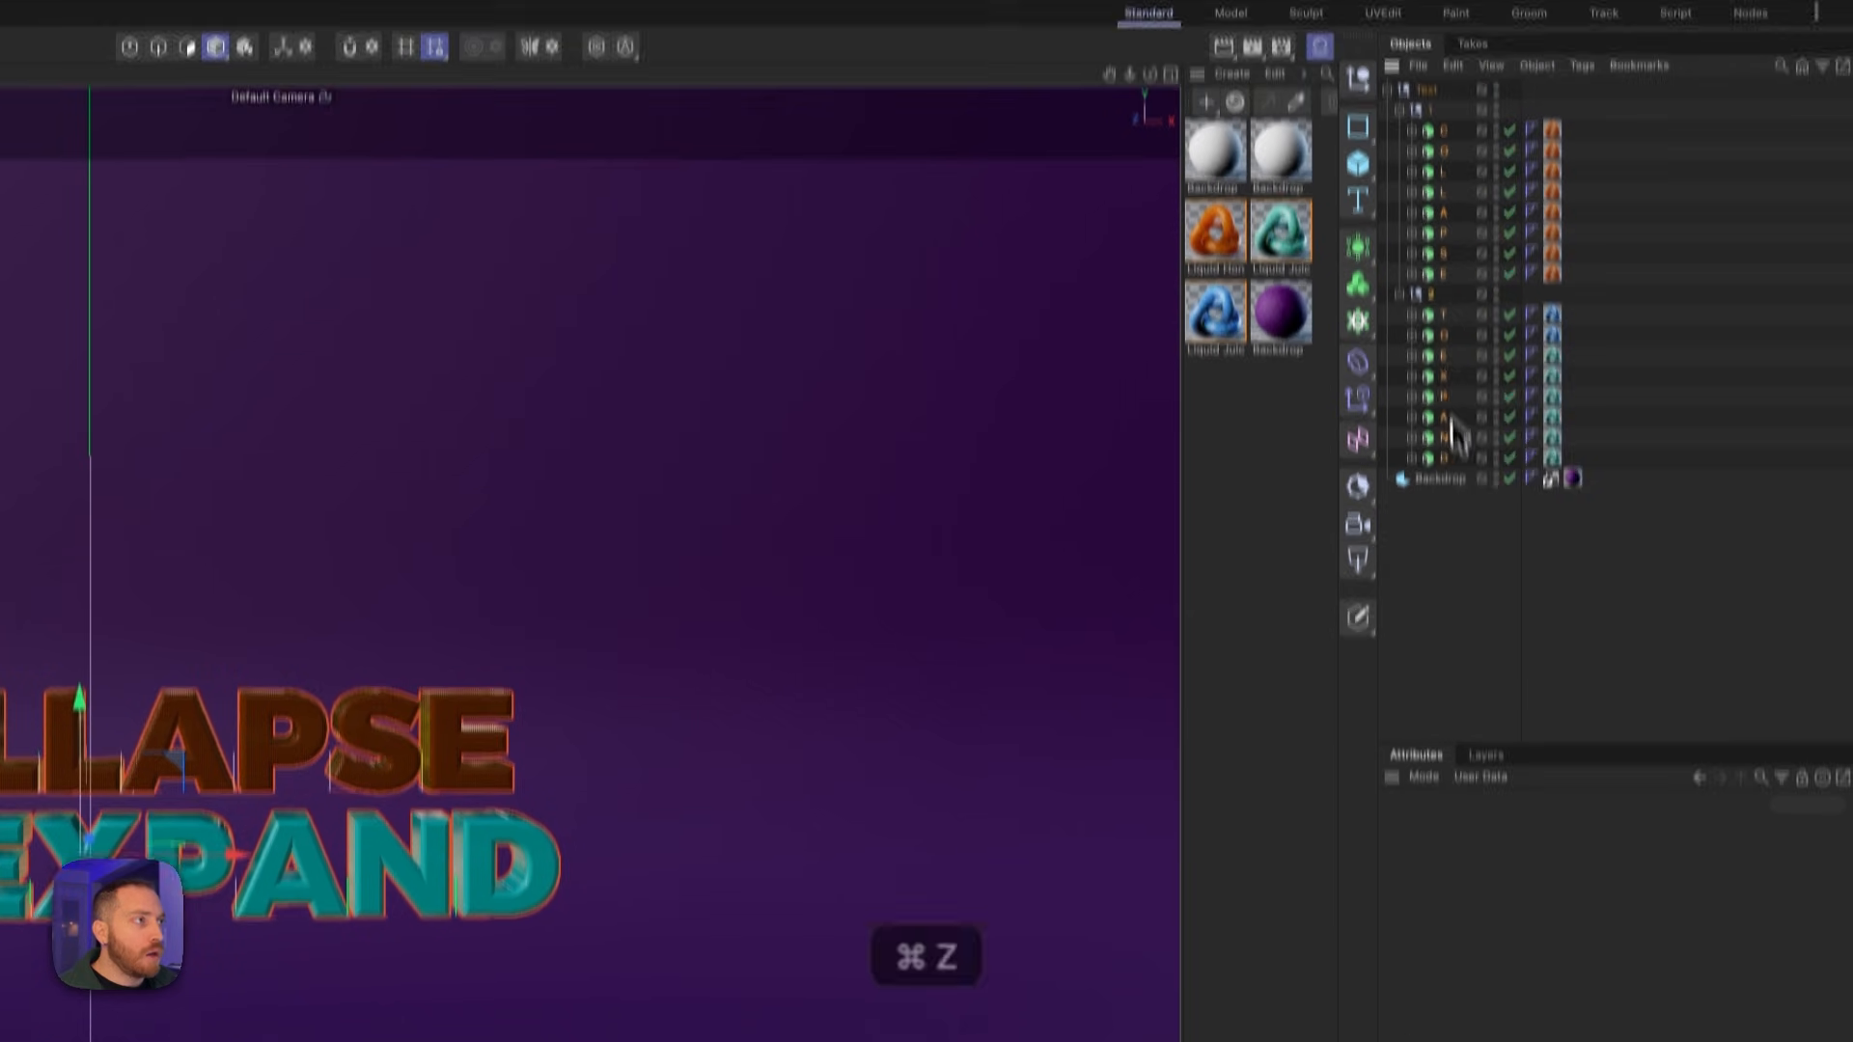
pyautogui.rightClick(1458, 371)
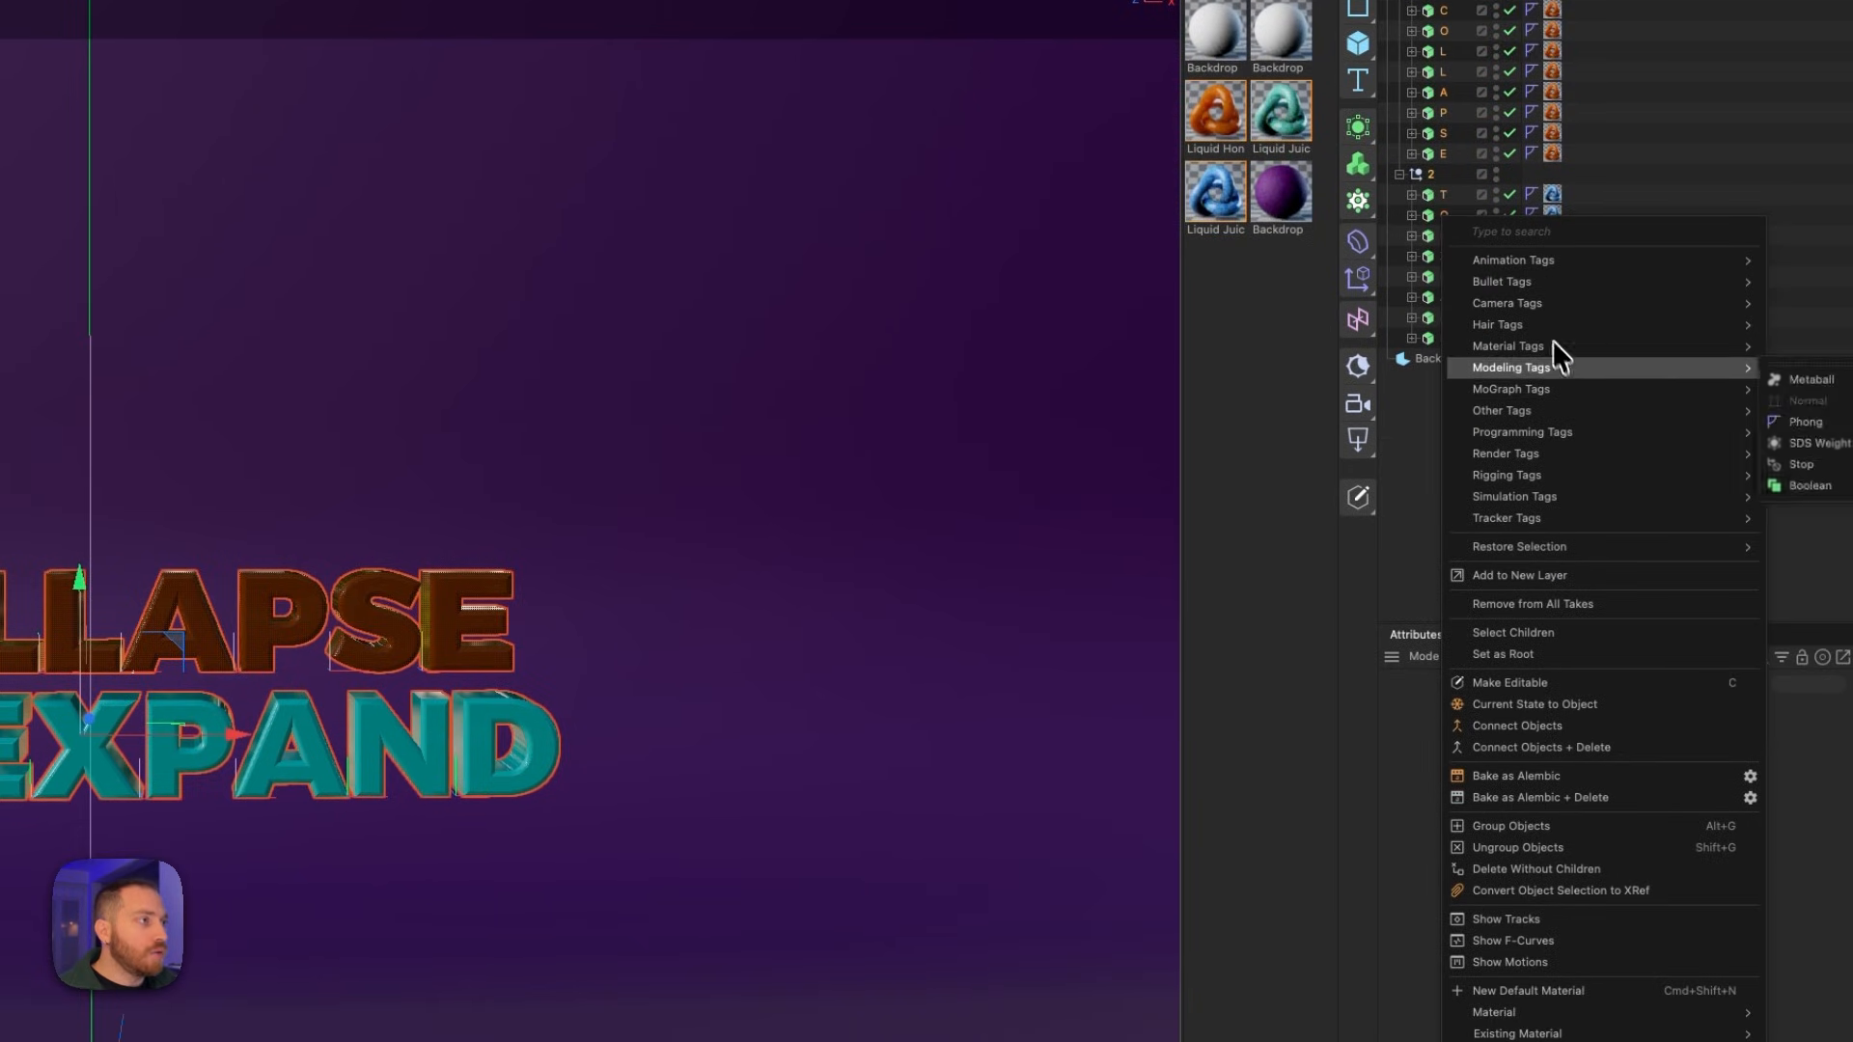
pyautogui.moveTo(1605, 500)
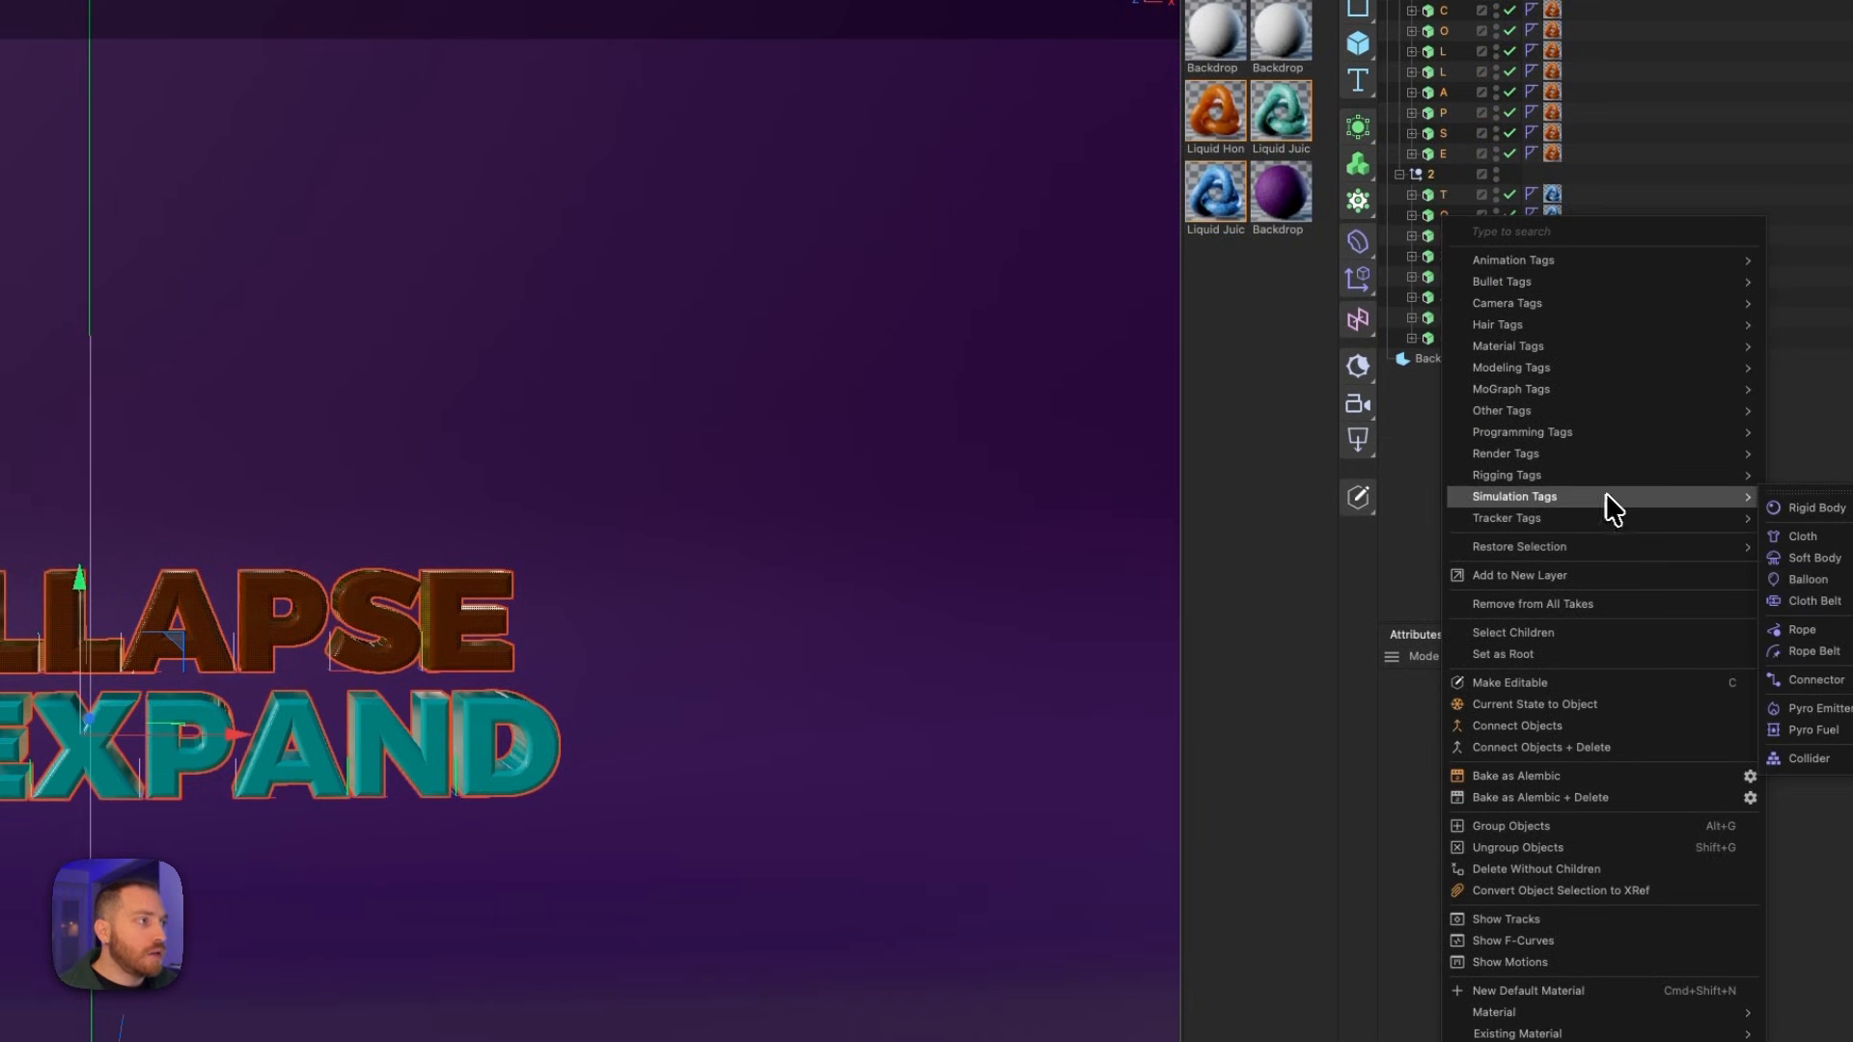
pyautogui.click(1815, 508)
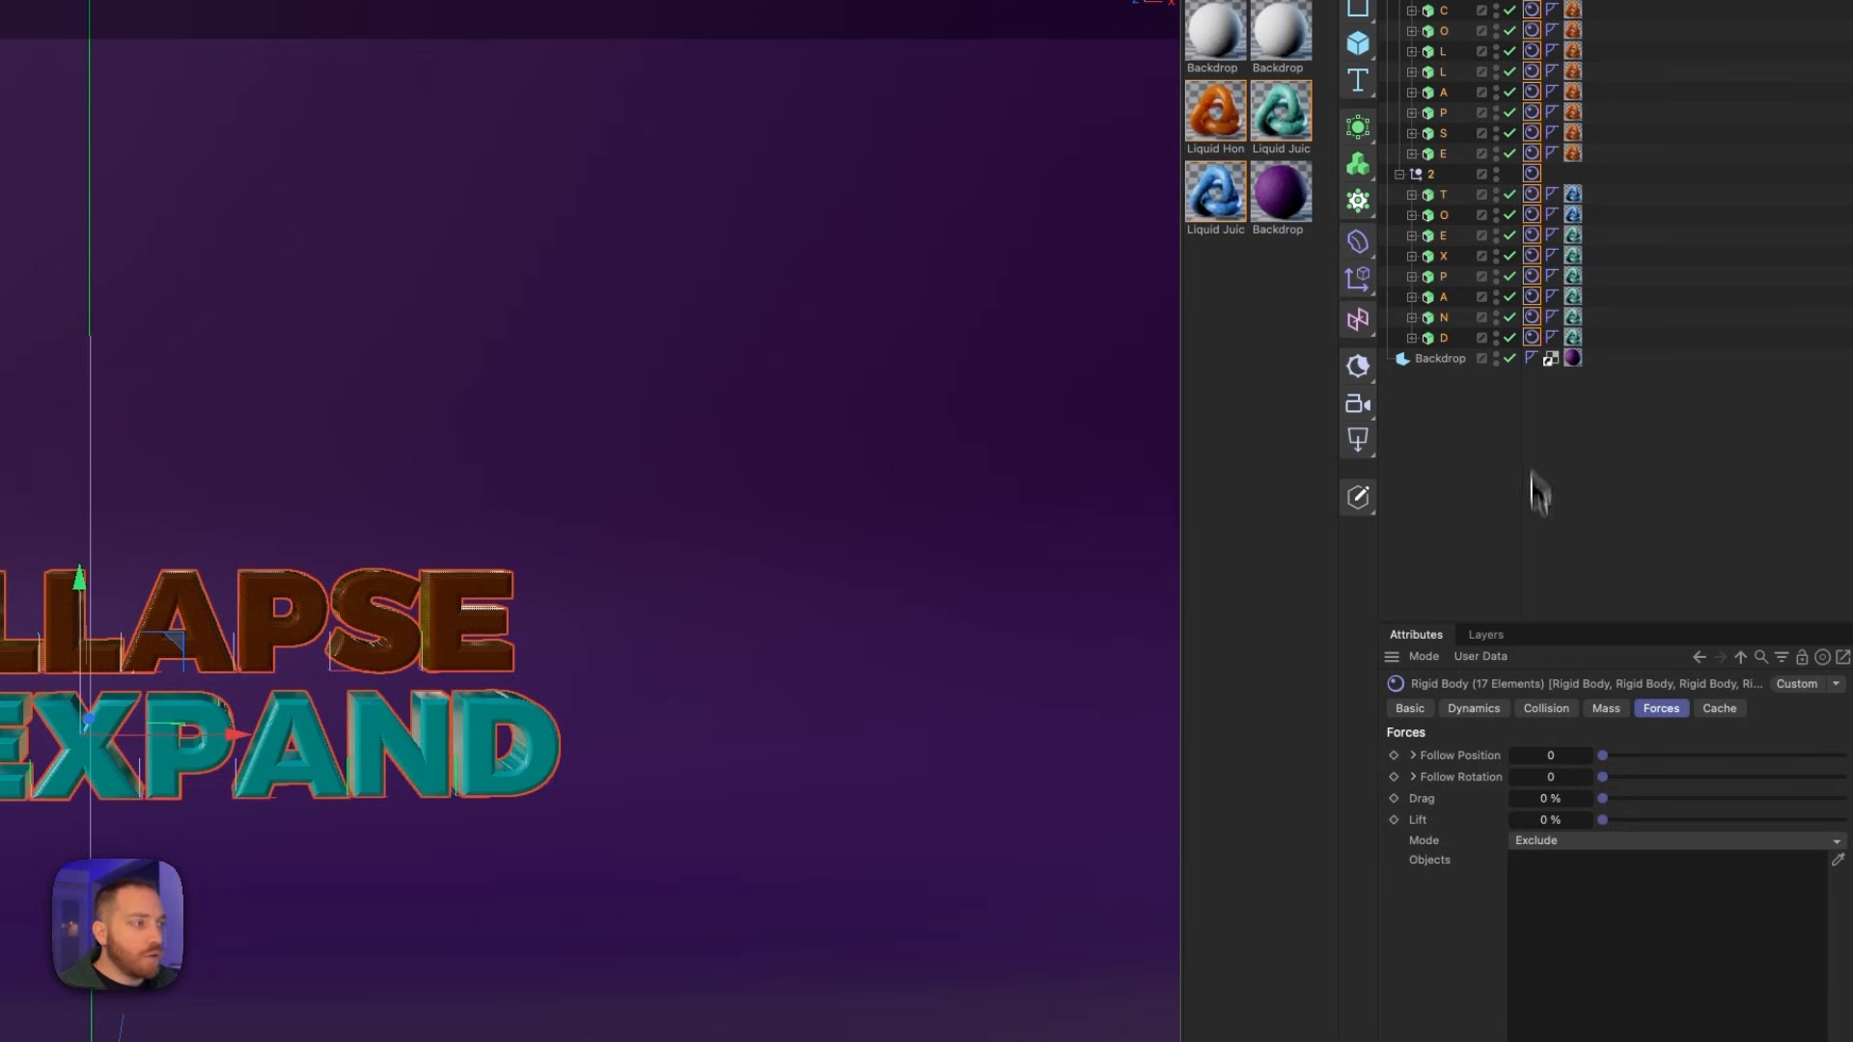
# - Set the rigid bodies' collision friction to 0.6, bounciness to 1 and search radius to 1 cm, and test-play the simulation
pyautogui.click(1549, 709)
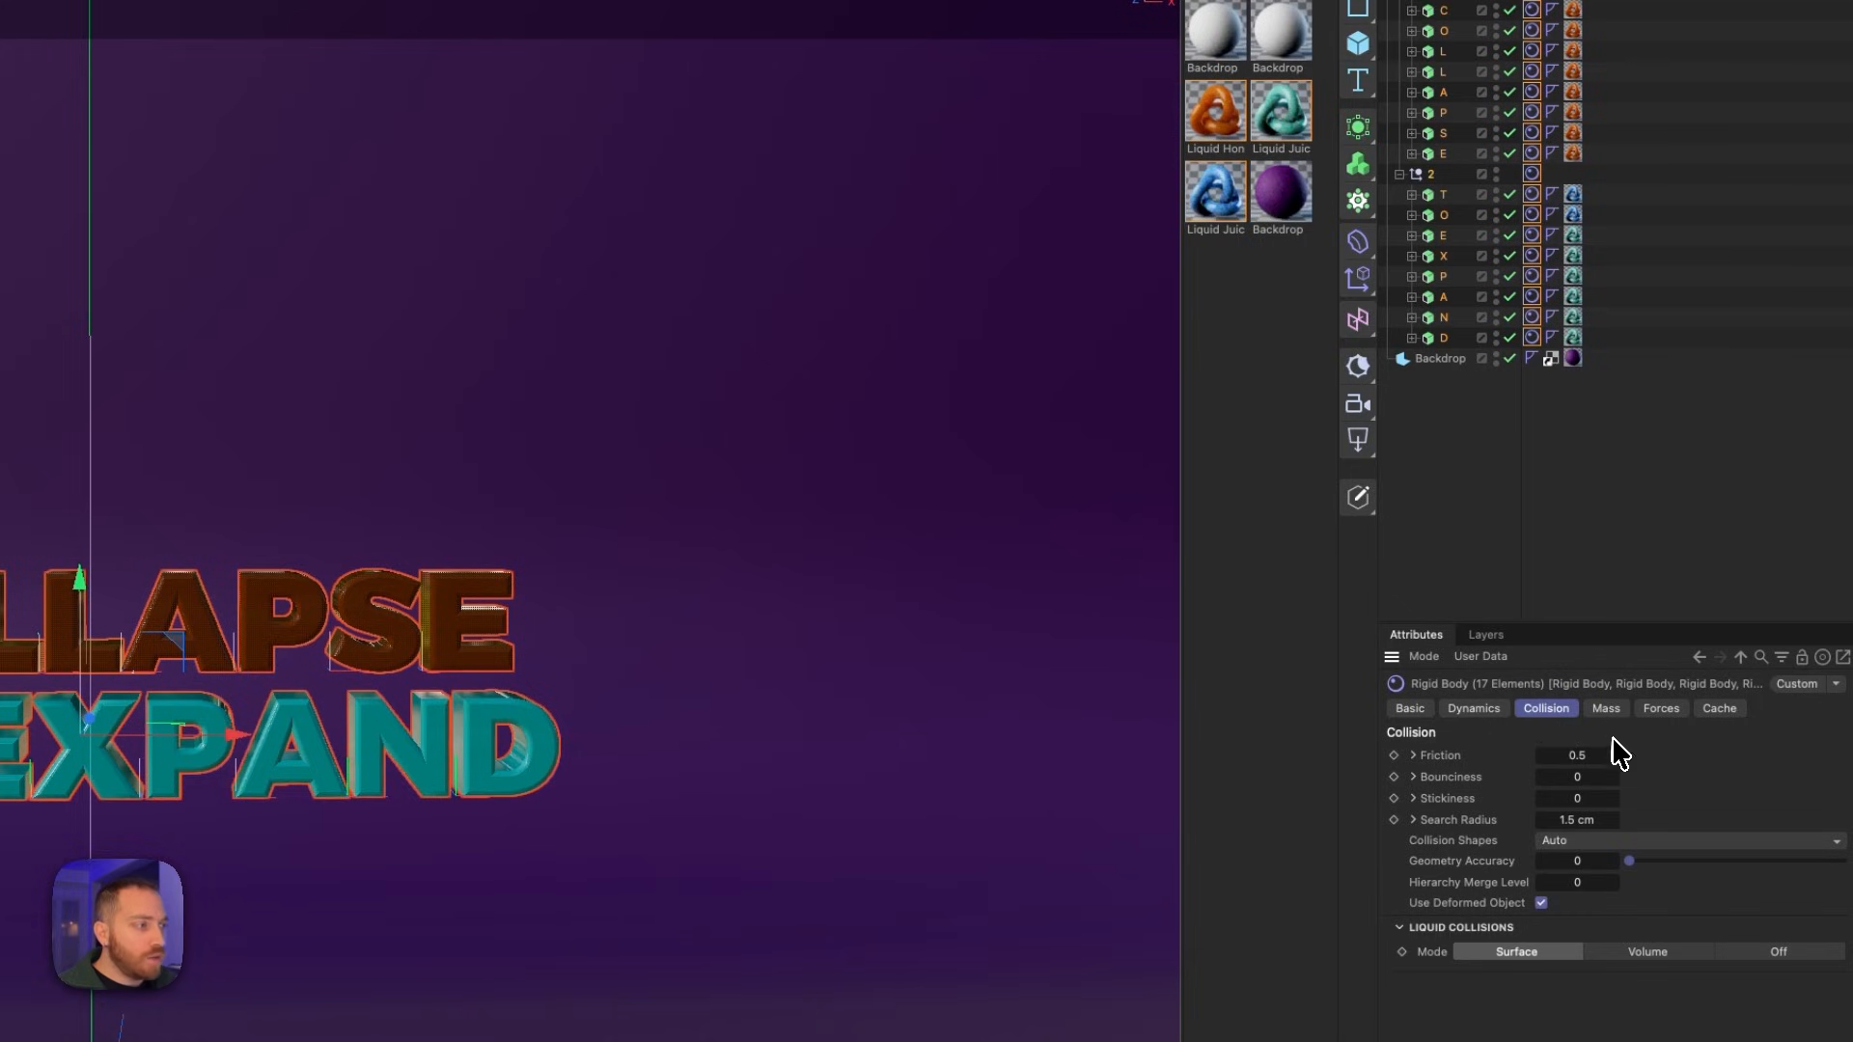
pyautogui.click(1614, 757)
pyautogui.doubleClick(1584, 777)
pyautogui.write('1')
pyautogui.doubleClick(1588, 821)
pyautogui.write('1')
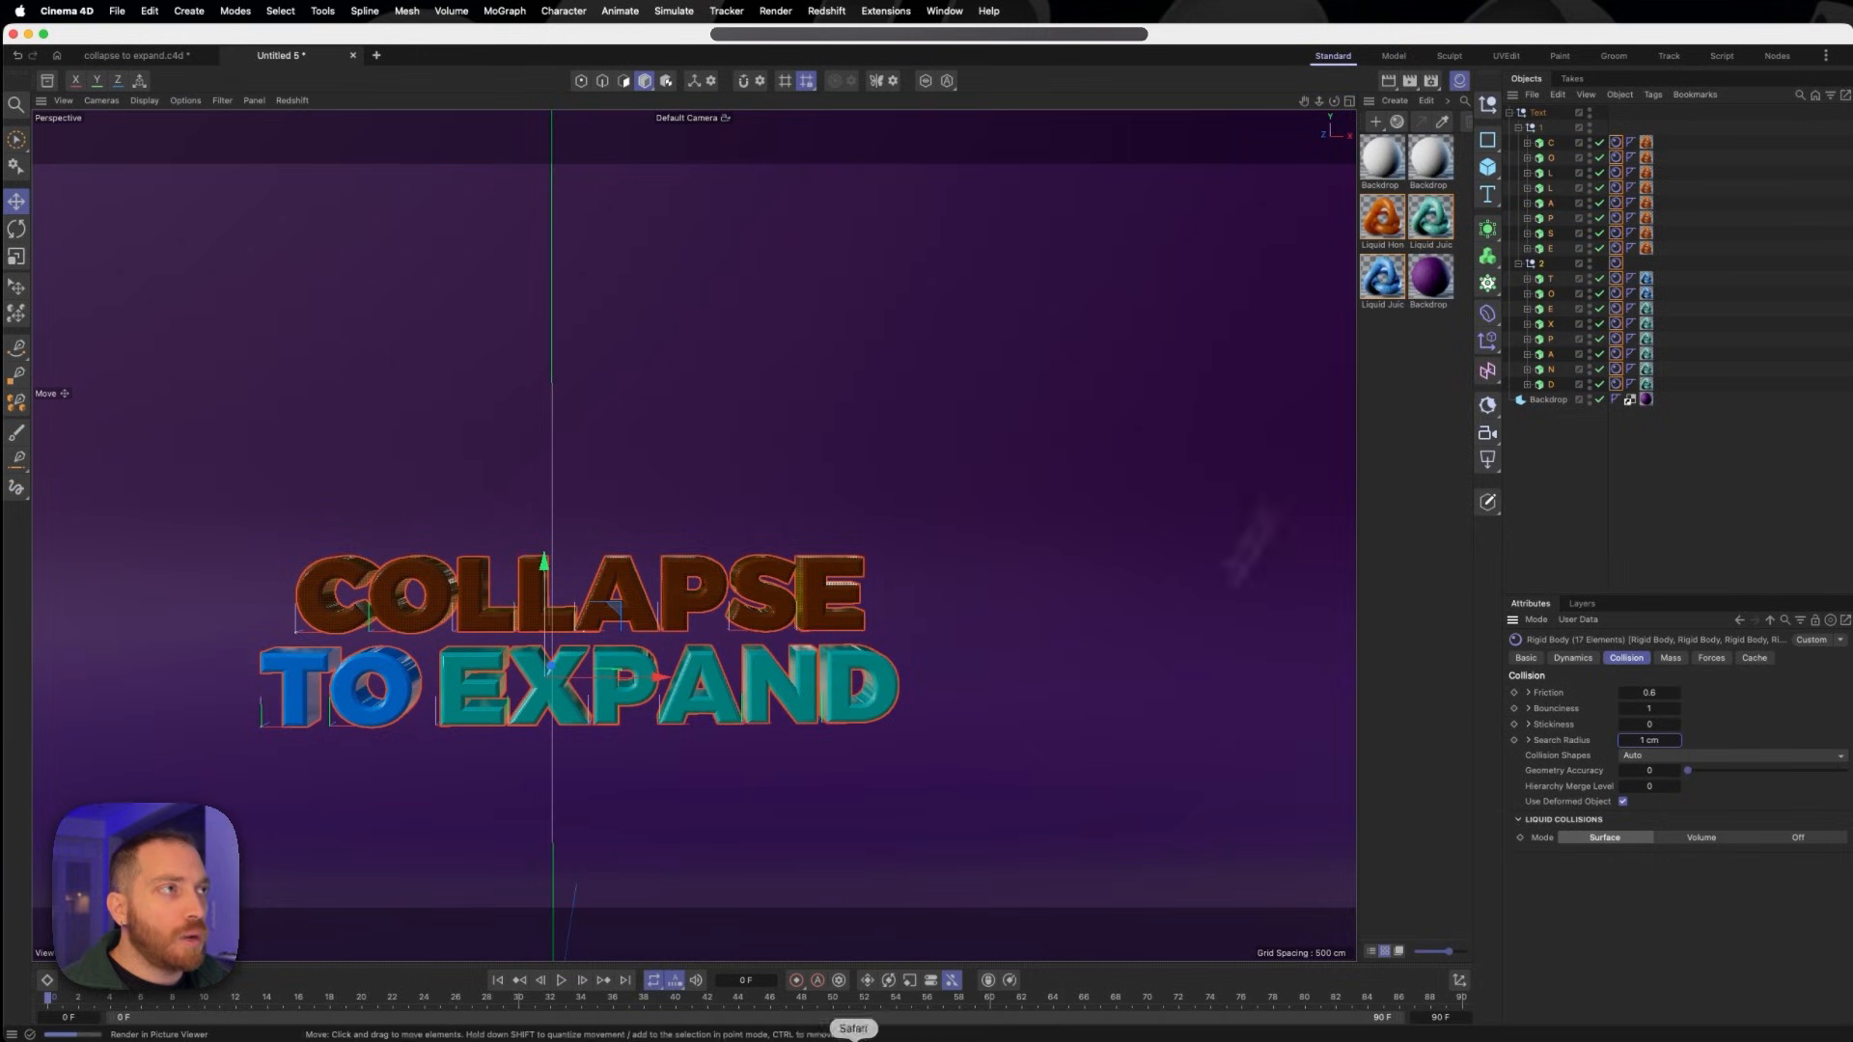
pyautogui.click(561, 980)
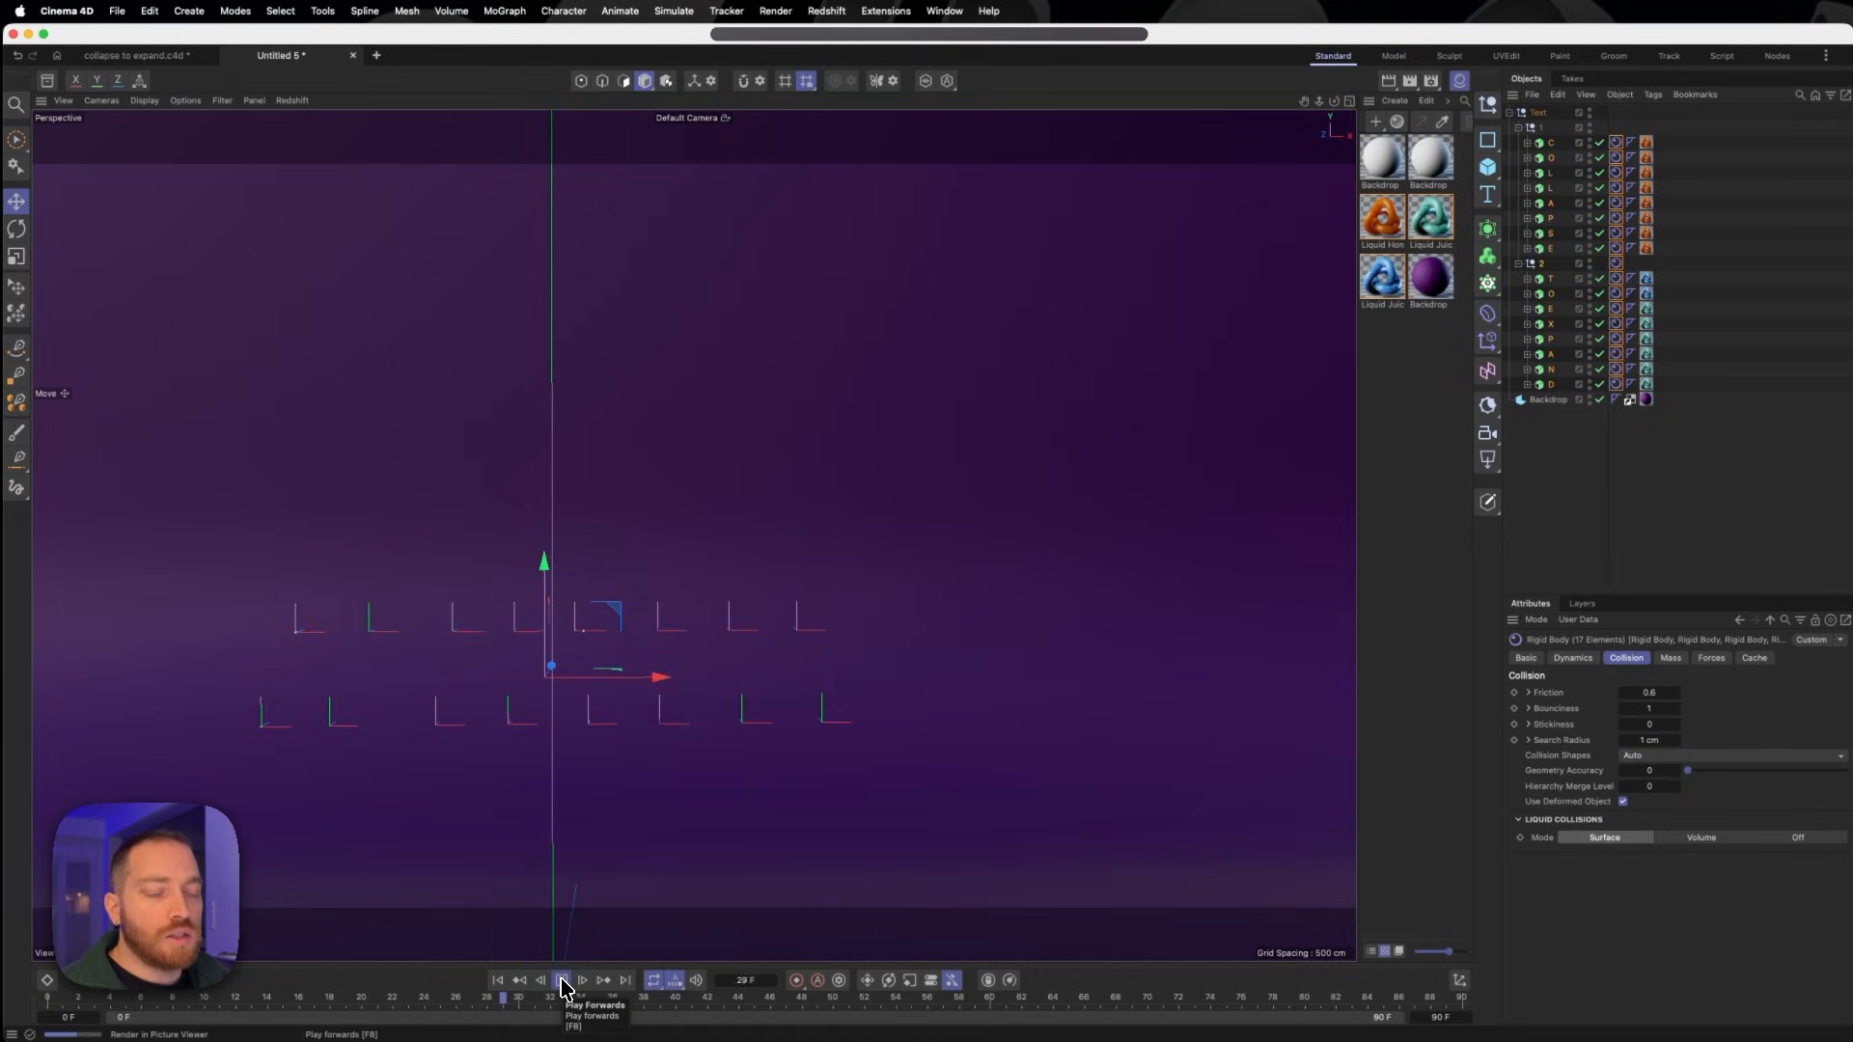
pyautogui.click(561, 981)
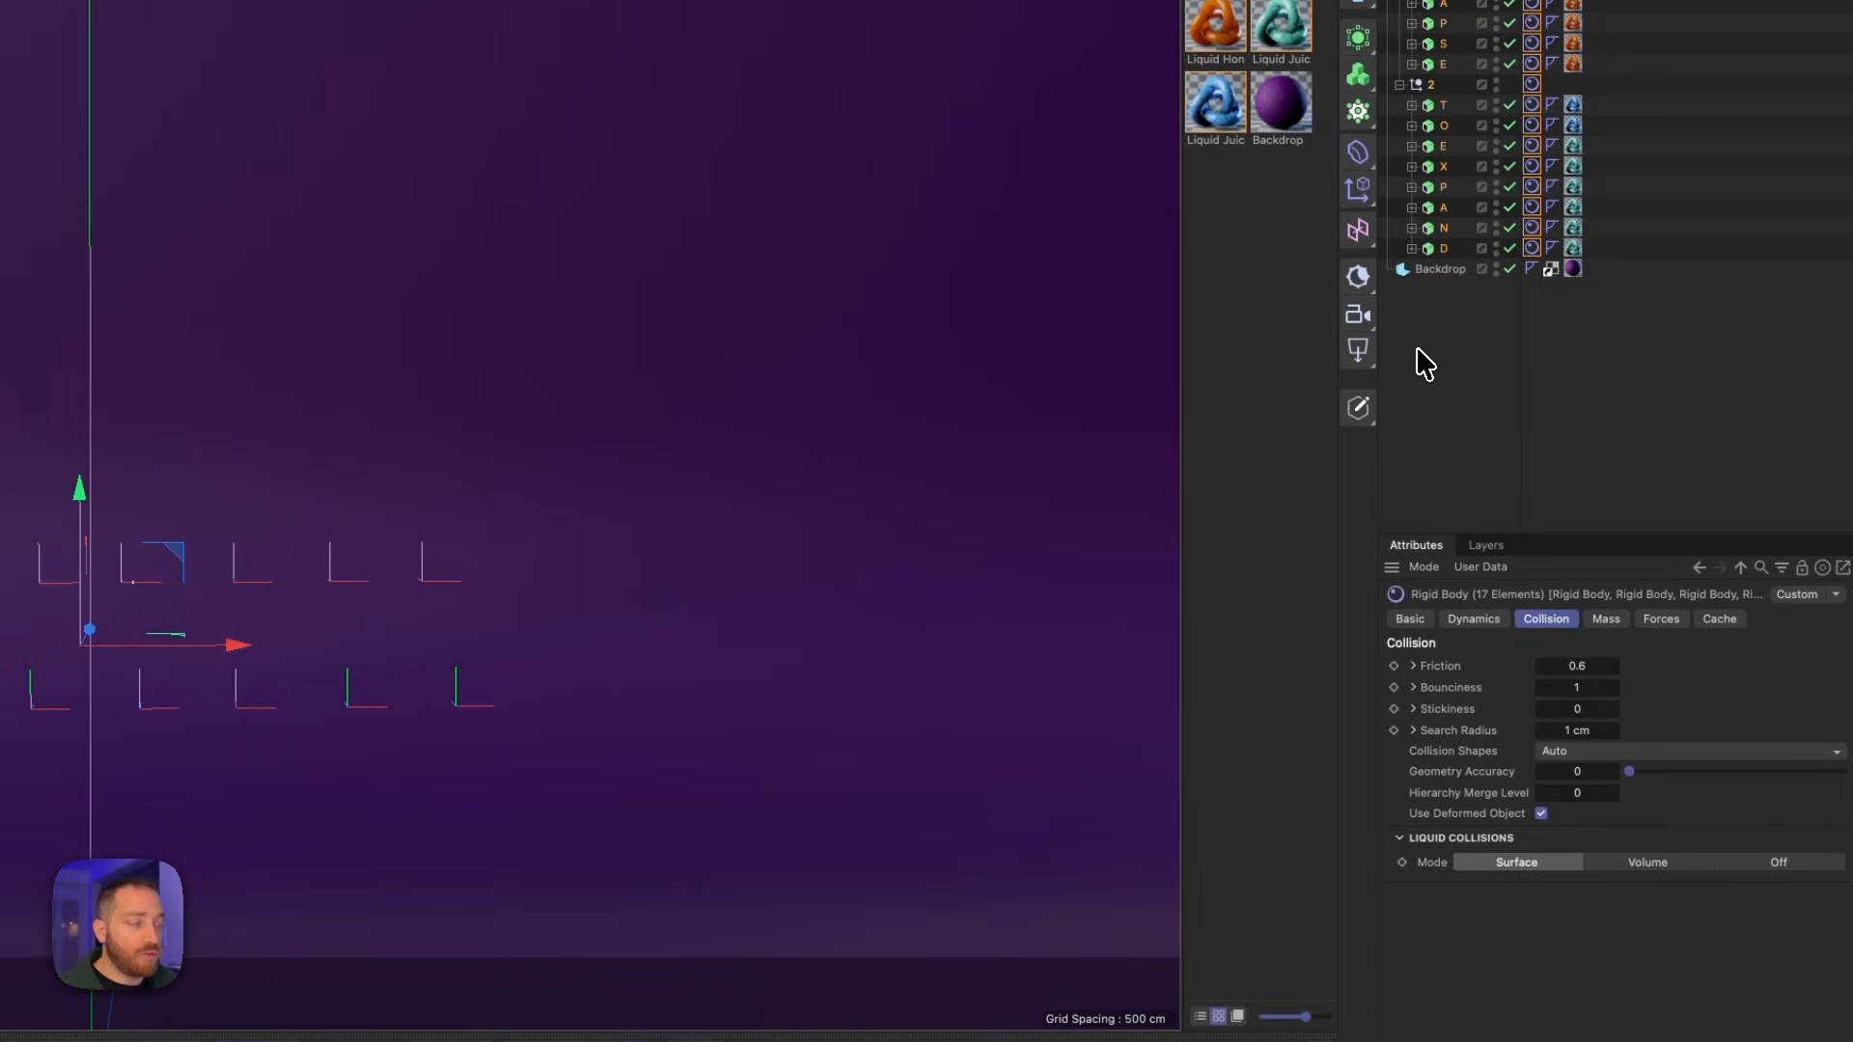
# - Add a Collider simulation tag to the backdrop
pyautogui.rightClick(1438, 270)
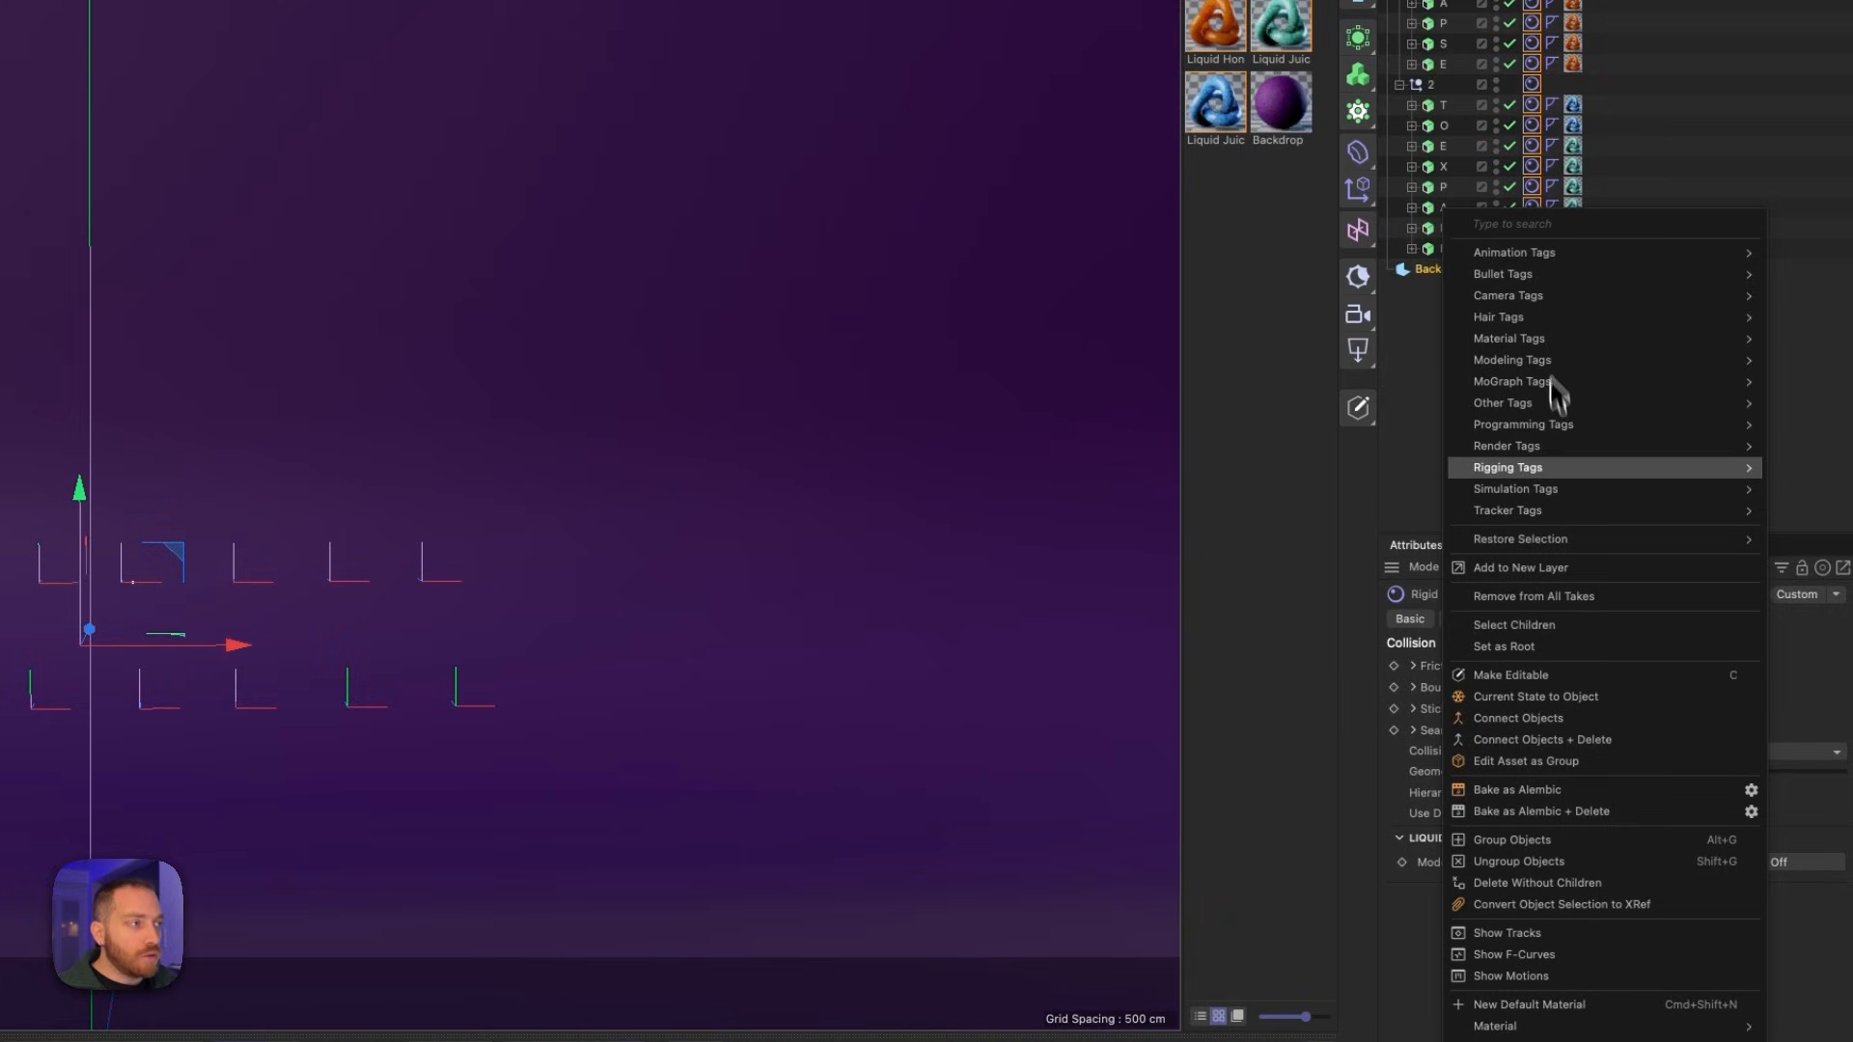
pyautogui.moveTo(1565, 490)
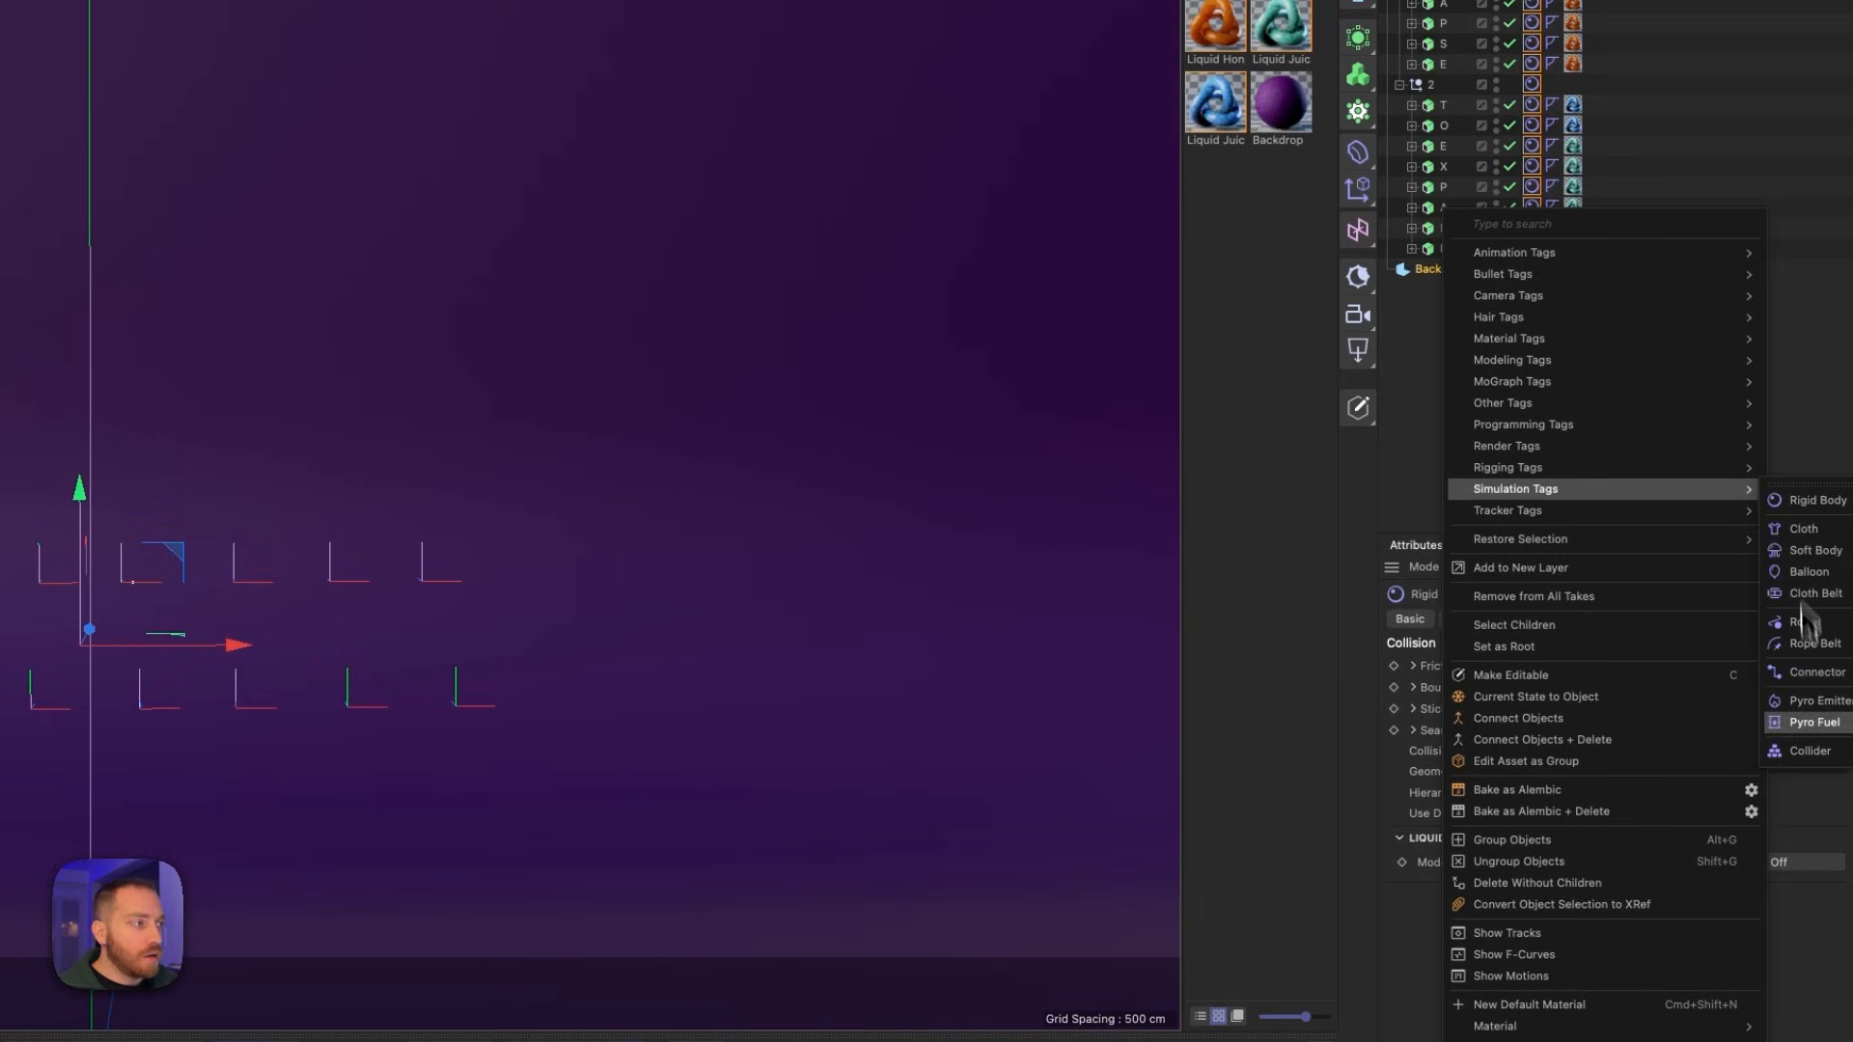
pyautogui.click(1811, 751)
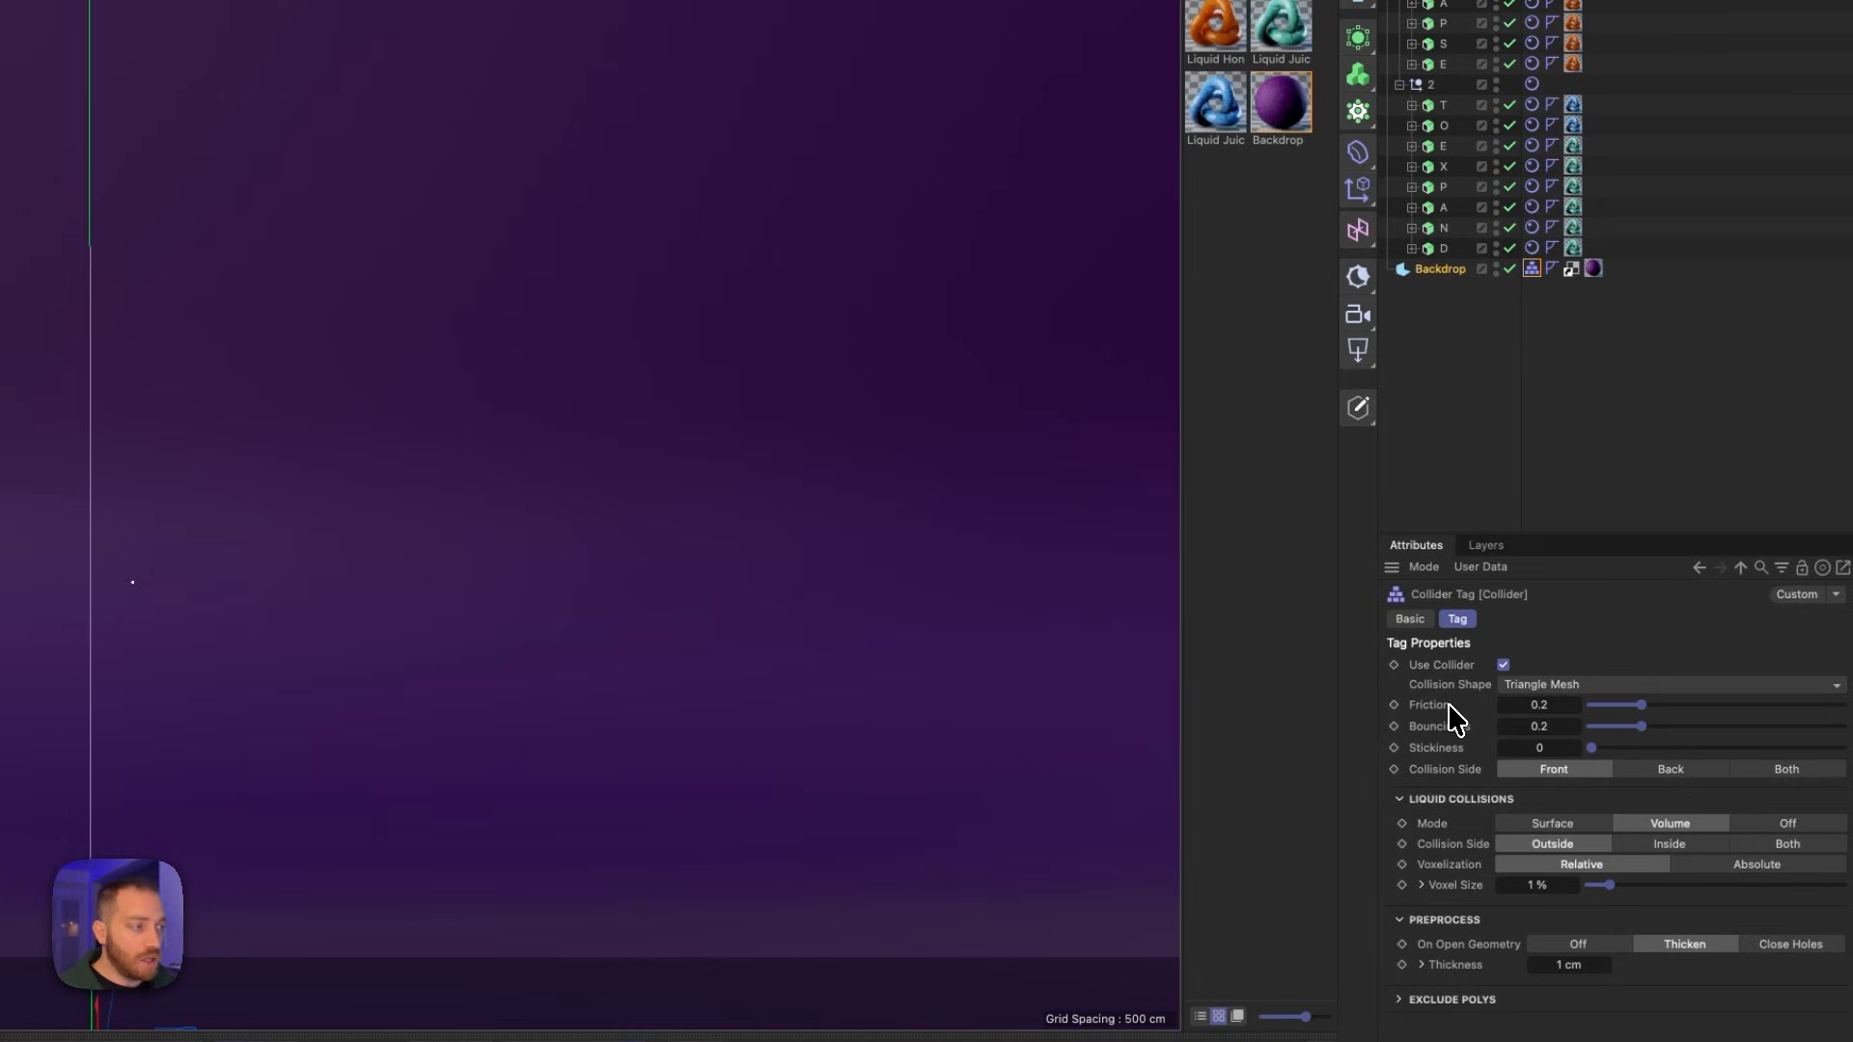
# - Set the backdrop collider's friction to 0.89 and its bounciness to 0.07
pyautogui.click(1538, 705)
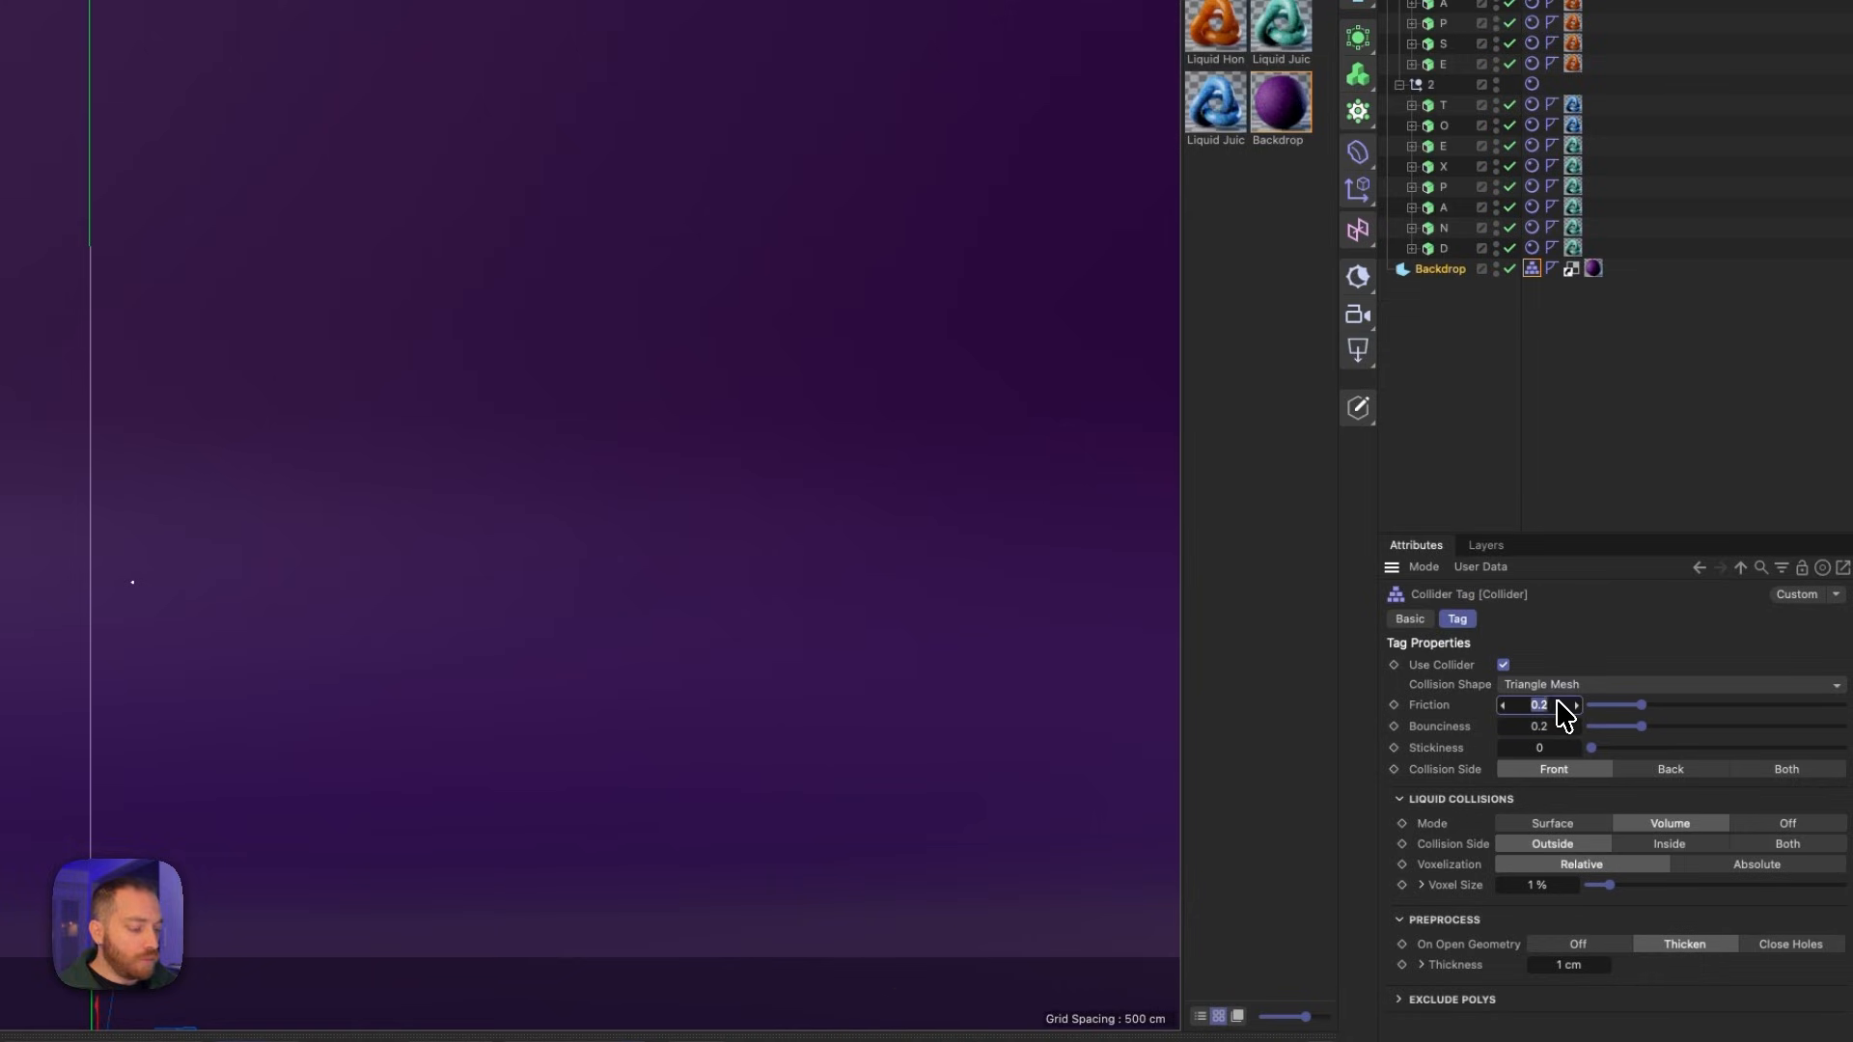
pyautogui.press('Right')
pyautogui.press('BackSpace')
pyautogui.write('8')
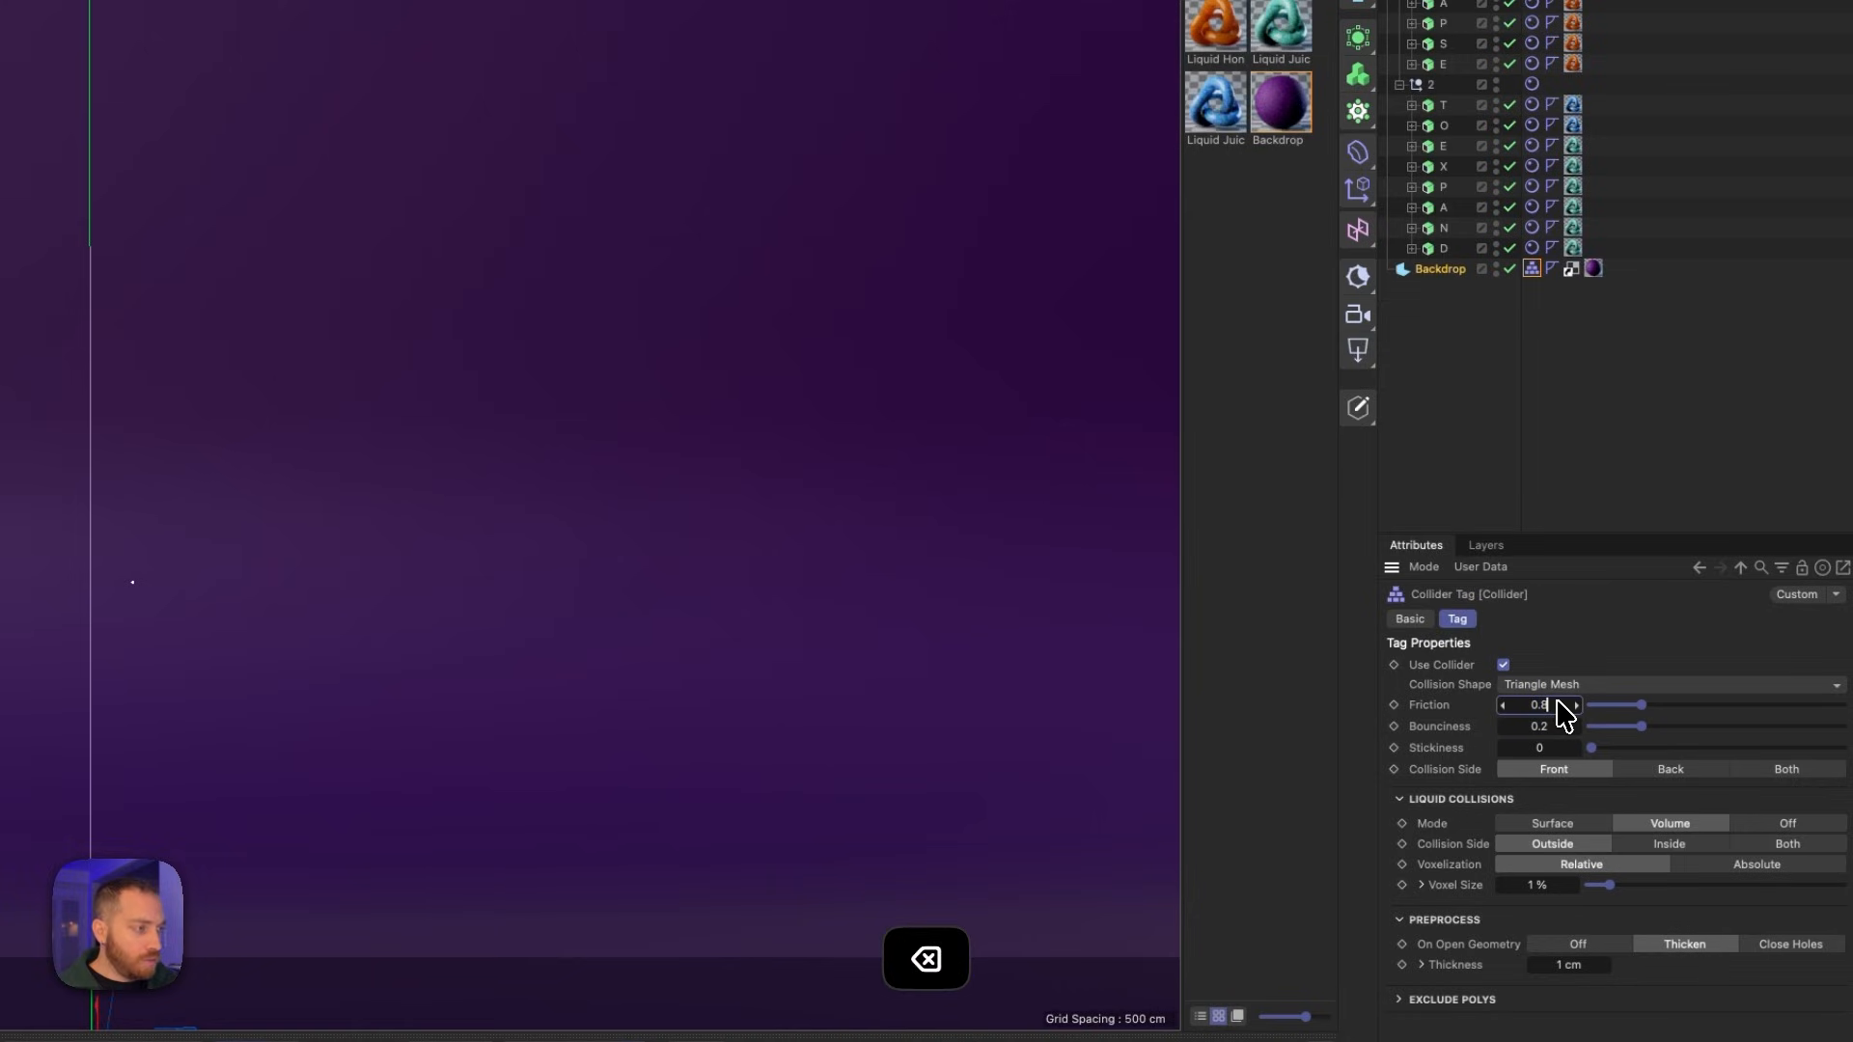
pyautogui.write('9')
pyautogui.click(1560, 725)
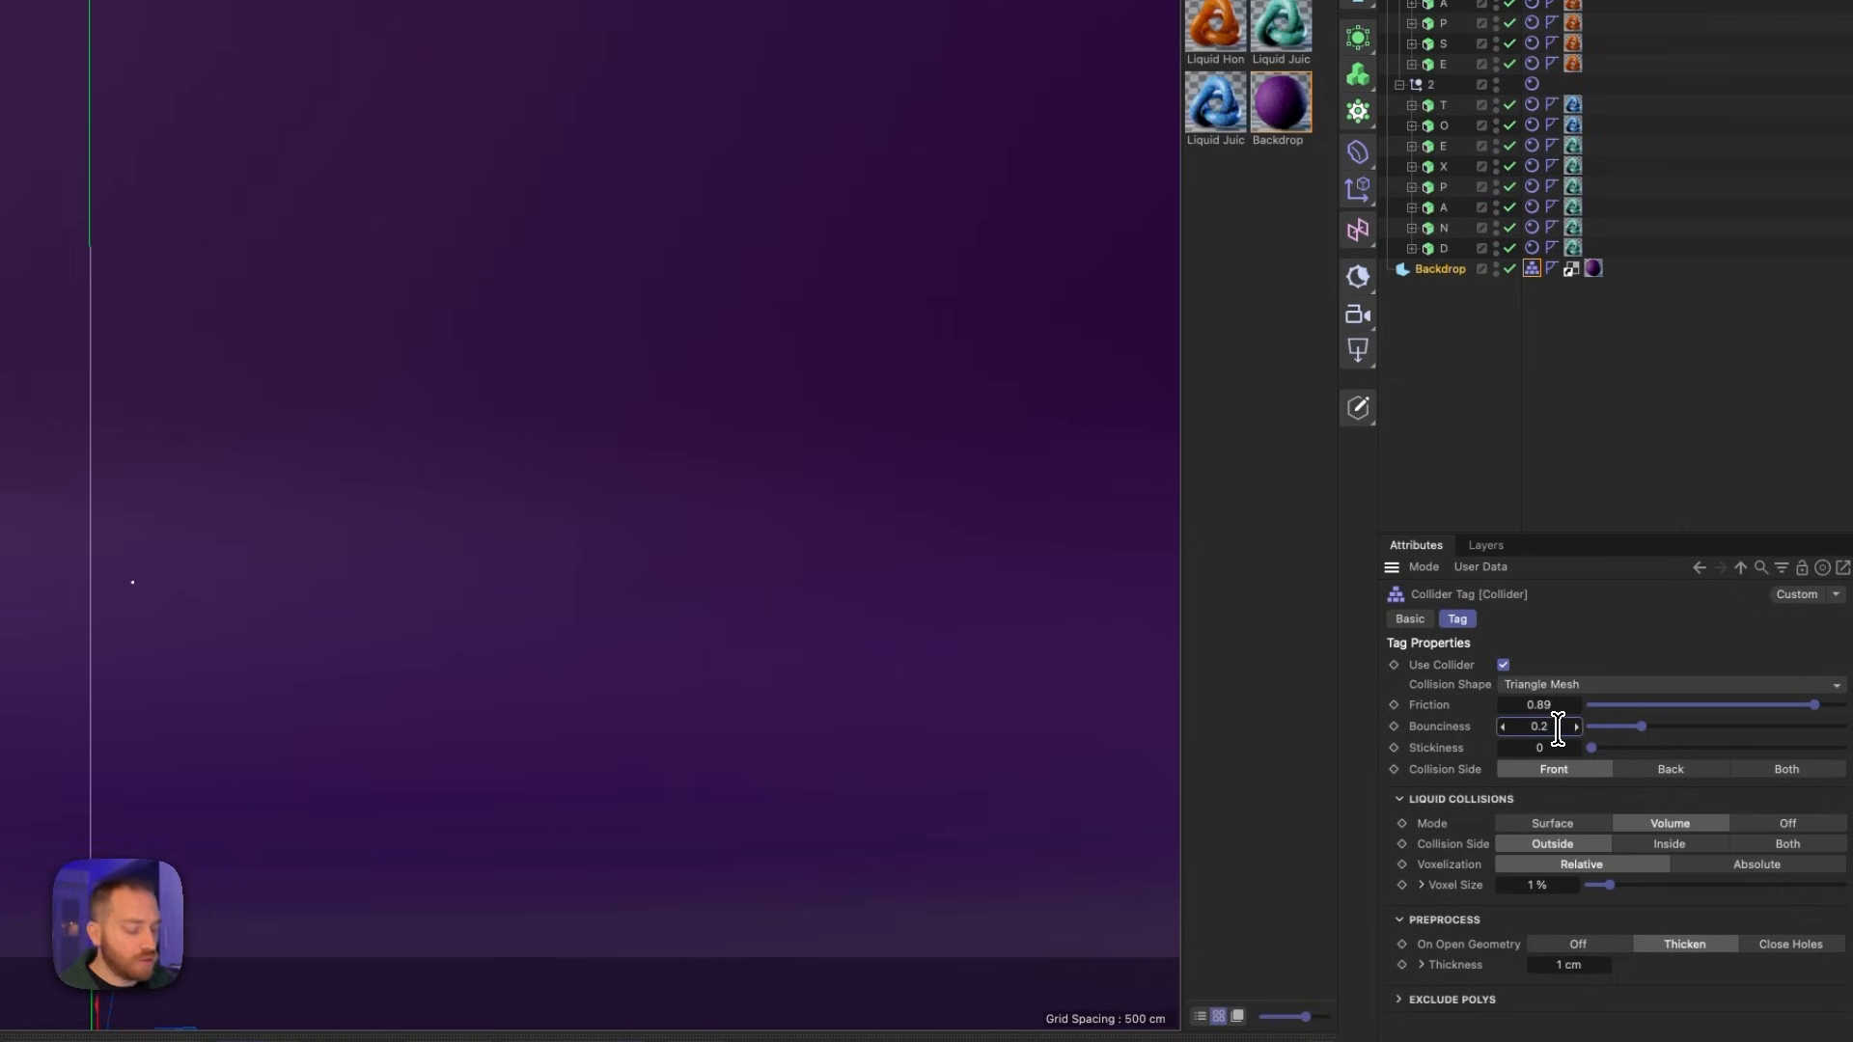
pyautogui.press('BackSpace')
pyautogui.write('0')
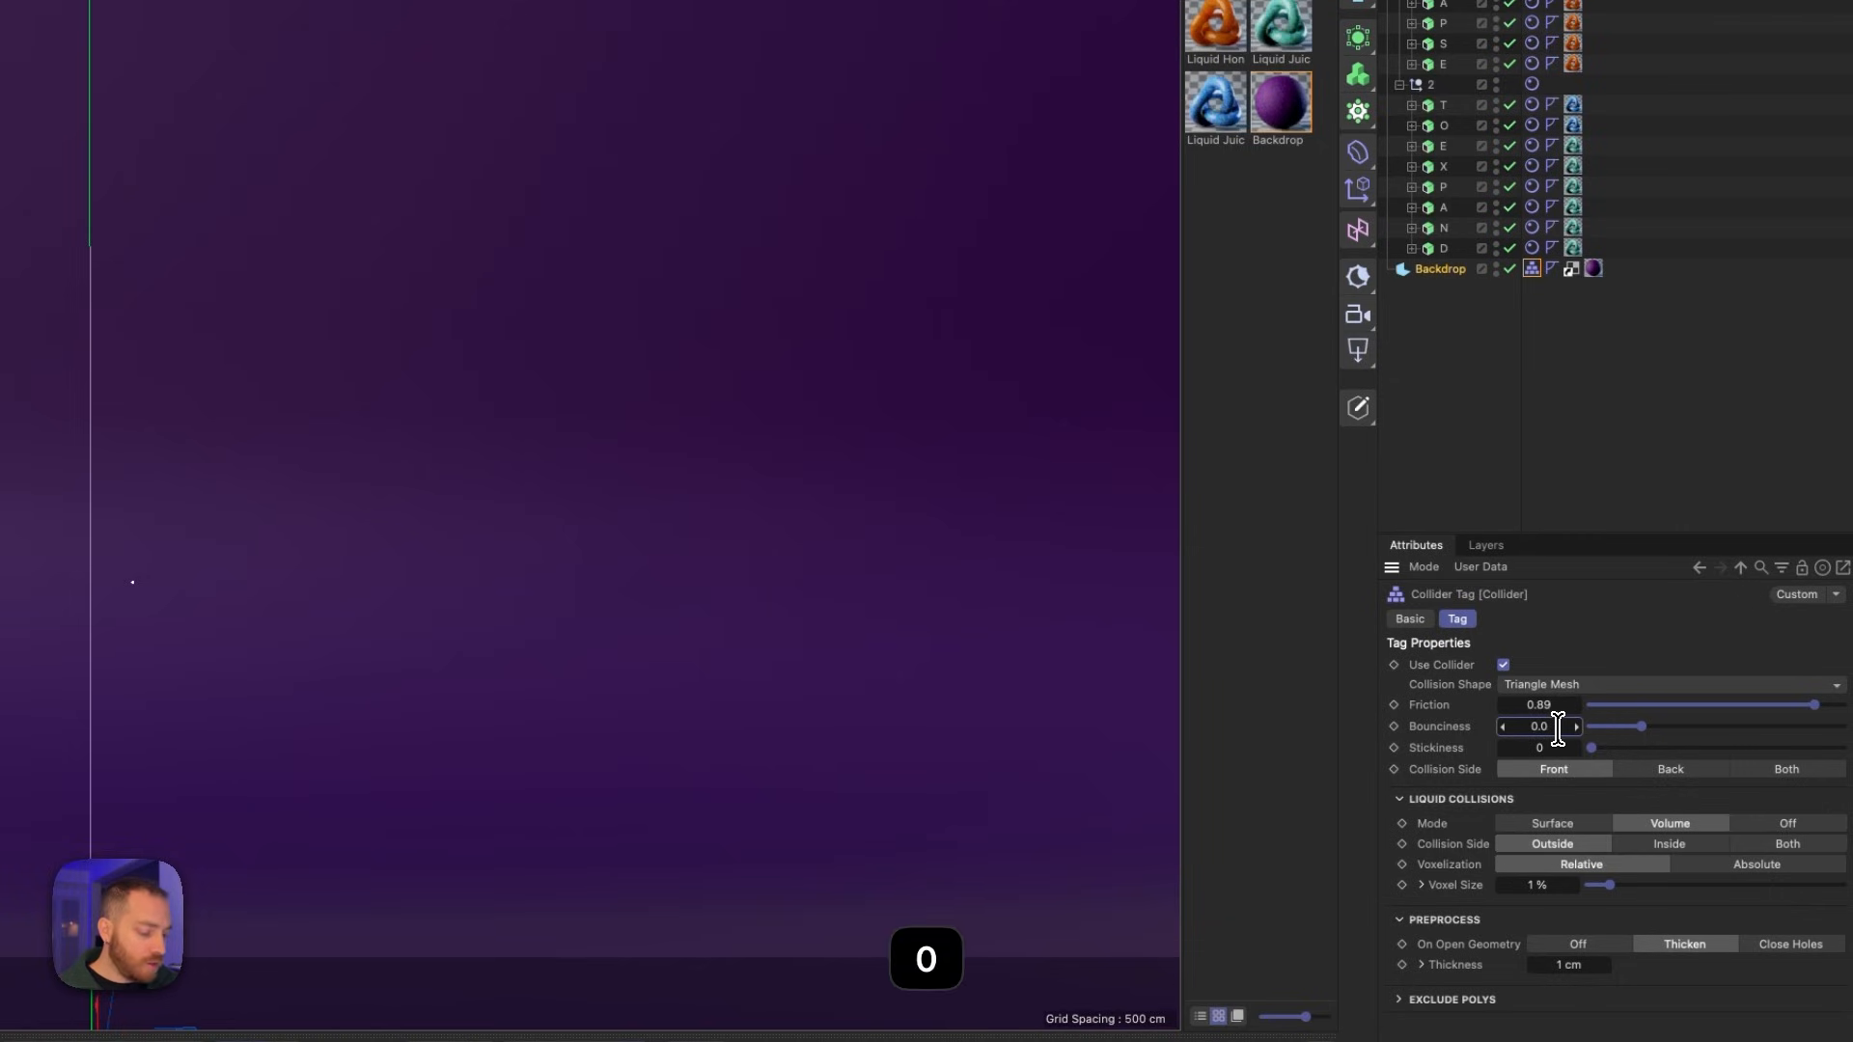
pyautogui.write('.')
pyautogui.press('BackSpace')
pyautogui.write('7')
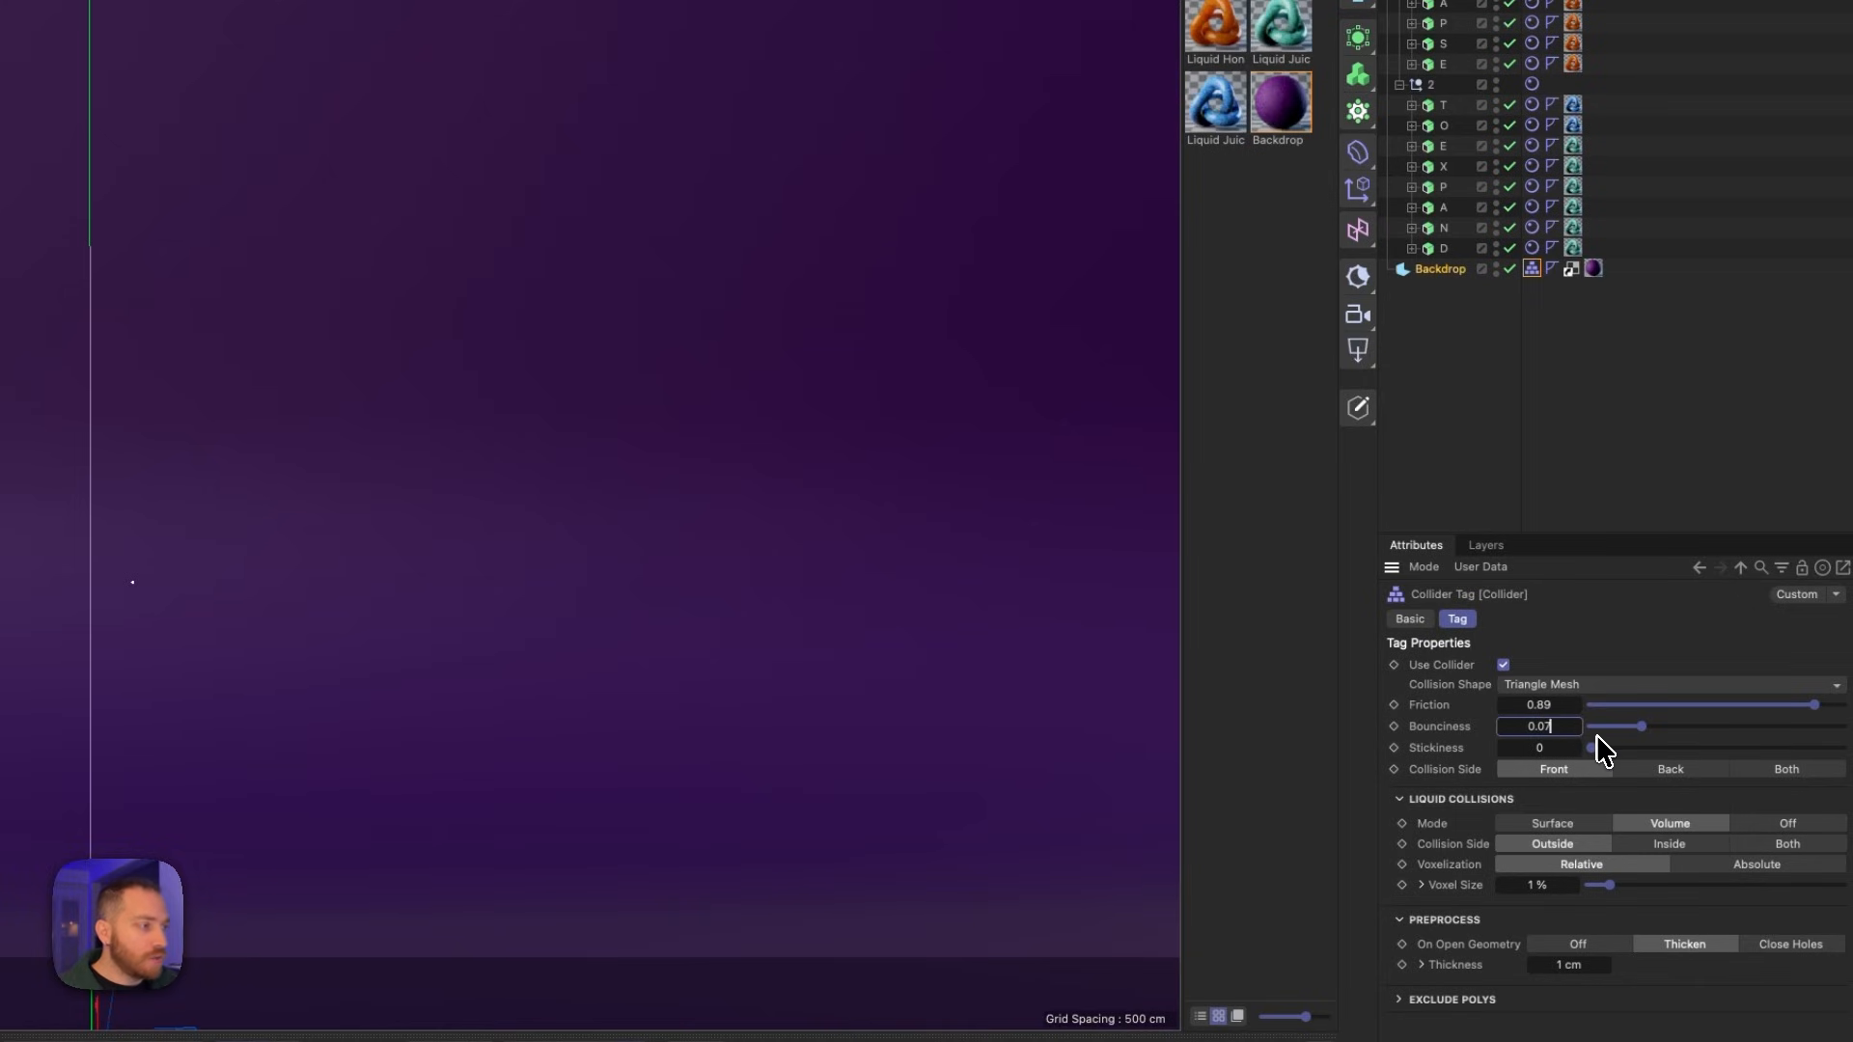
# - Set the backdrop collider's stickiness to 0.5 and its liquid-collision voxel size to 3.7%
pyautogui.click(1564, 745)
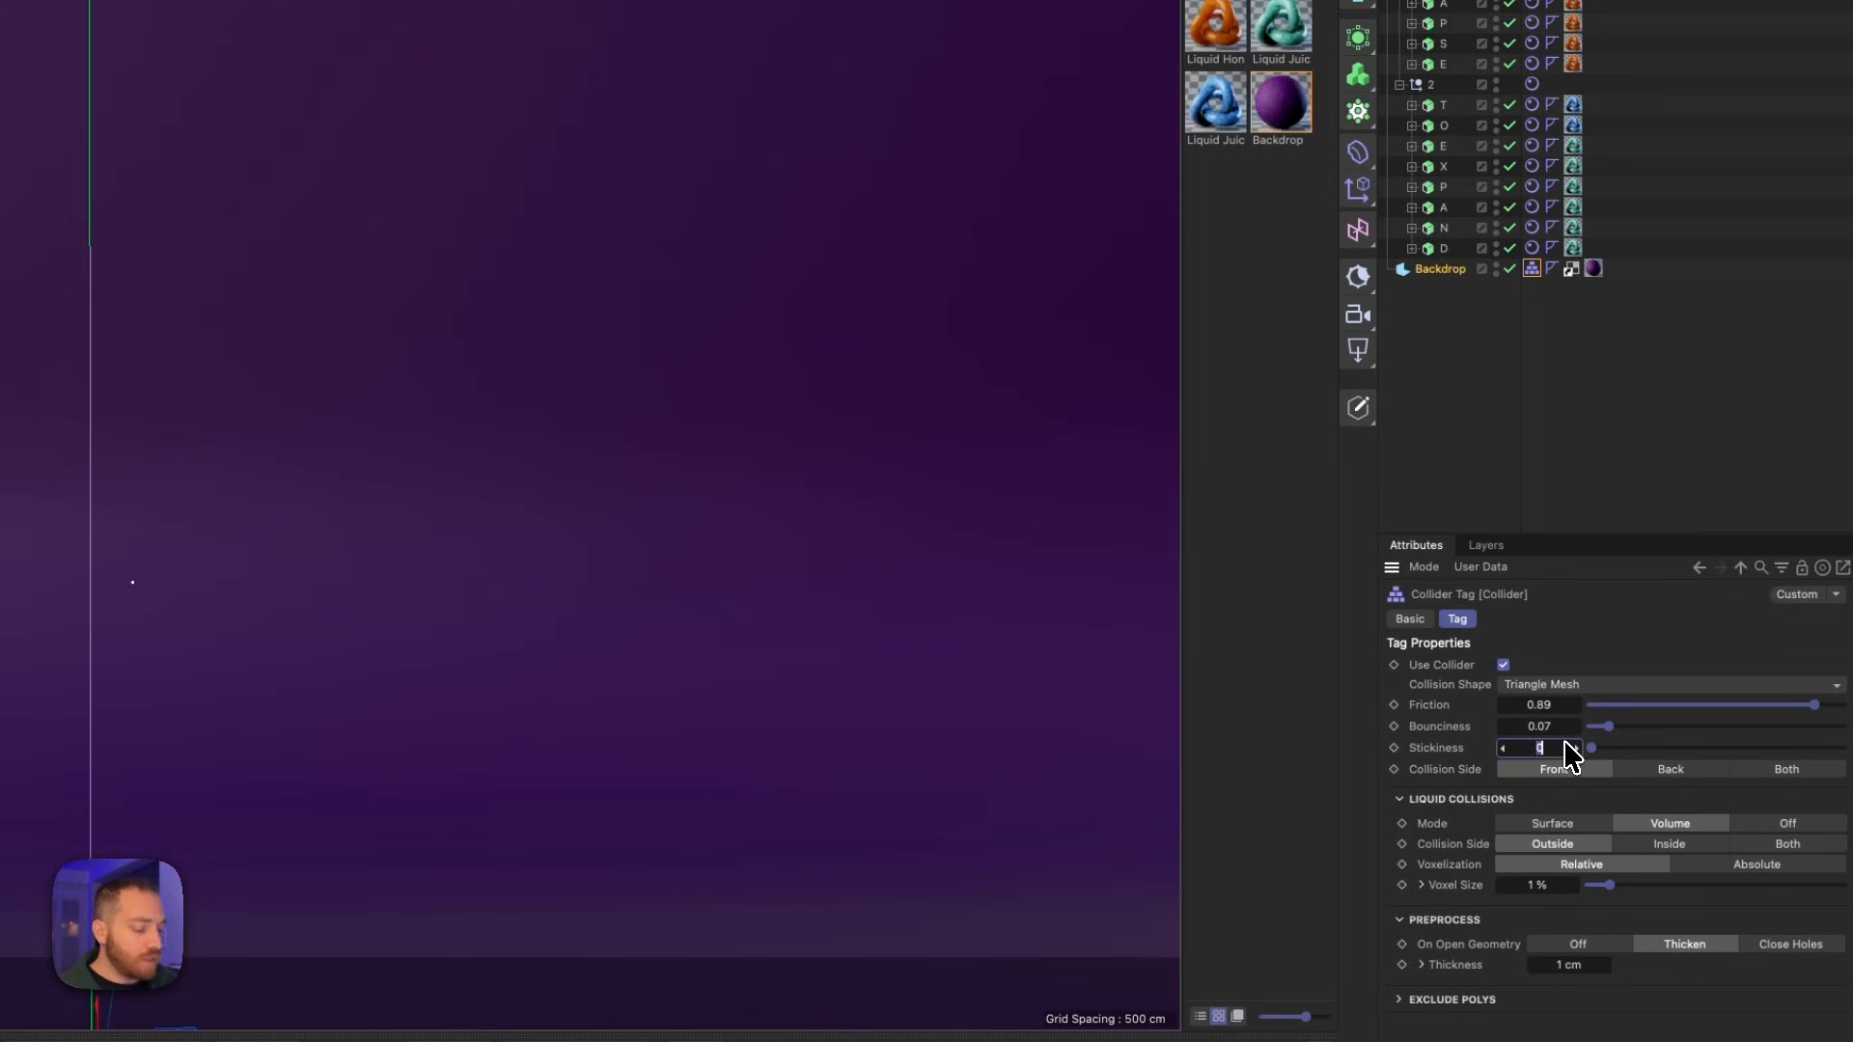
pyautogui.press('Right')
pyautogui.write('.5')
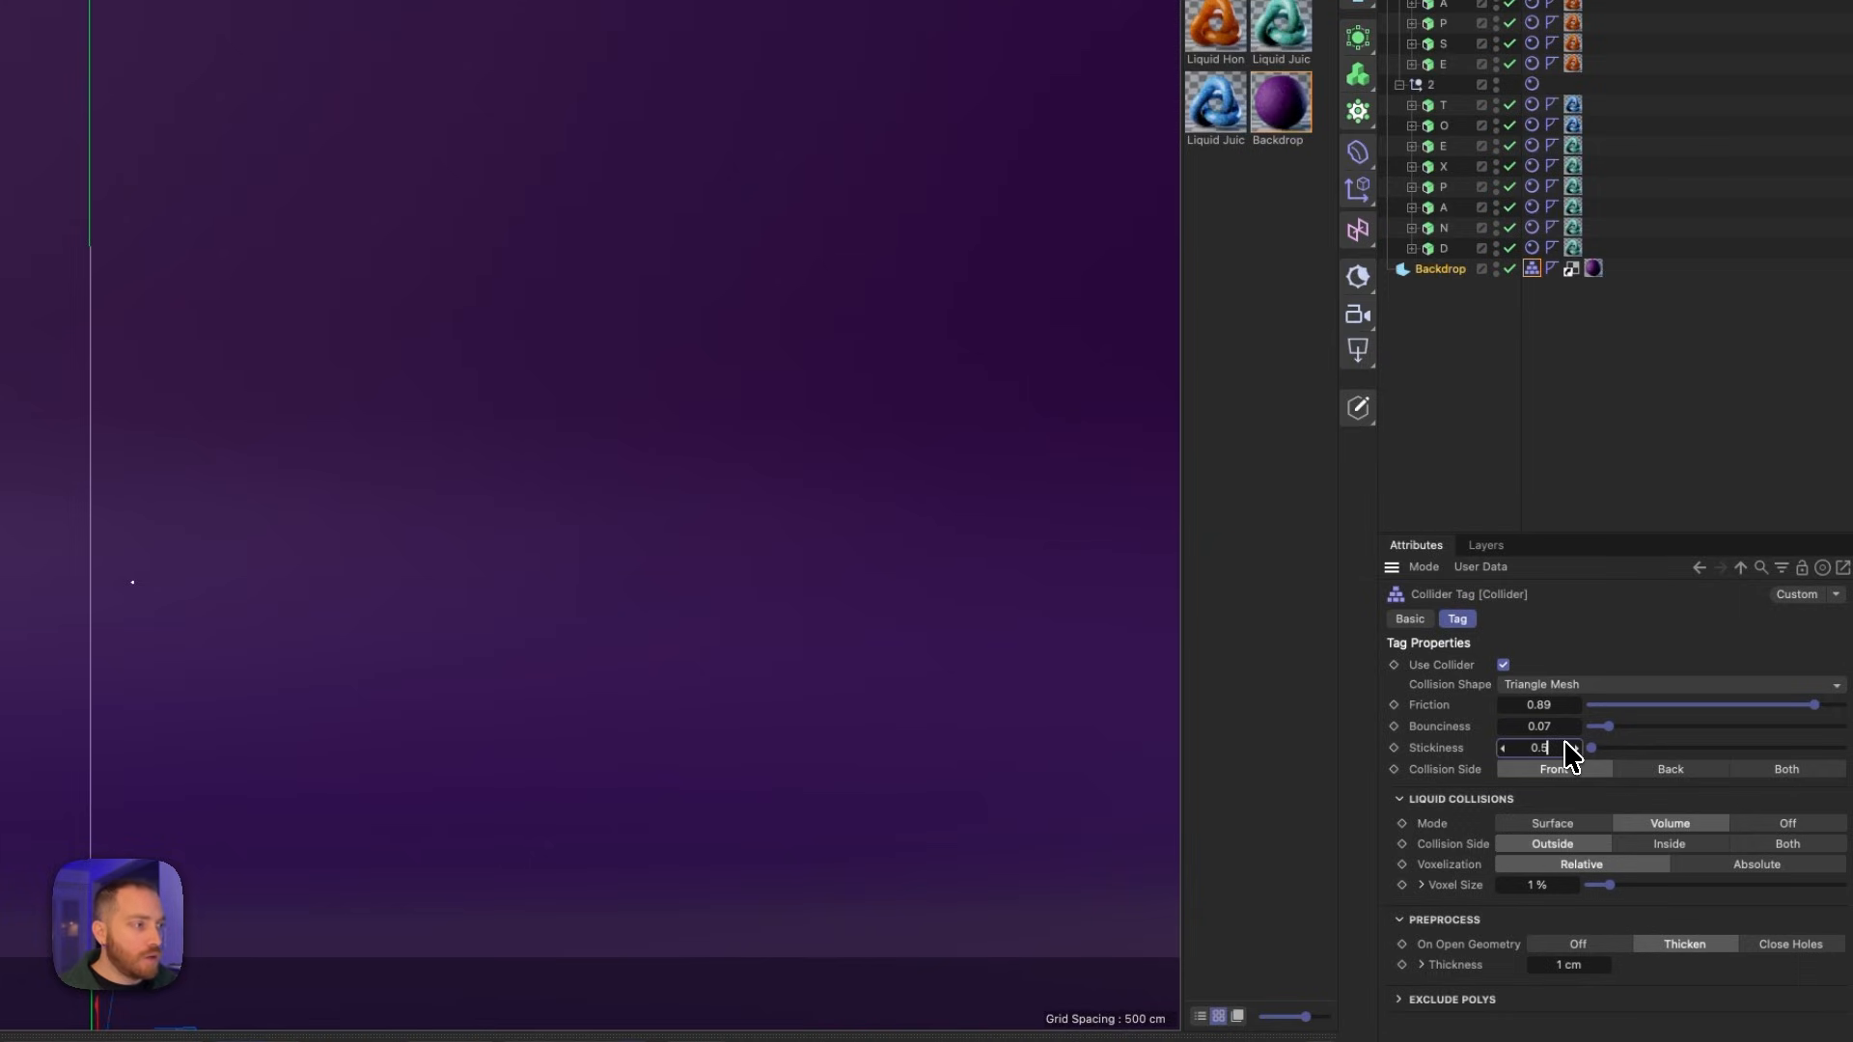
pyautogui.click(1535, 884)
pyautogui.write('3.7')
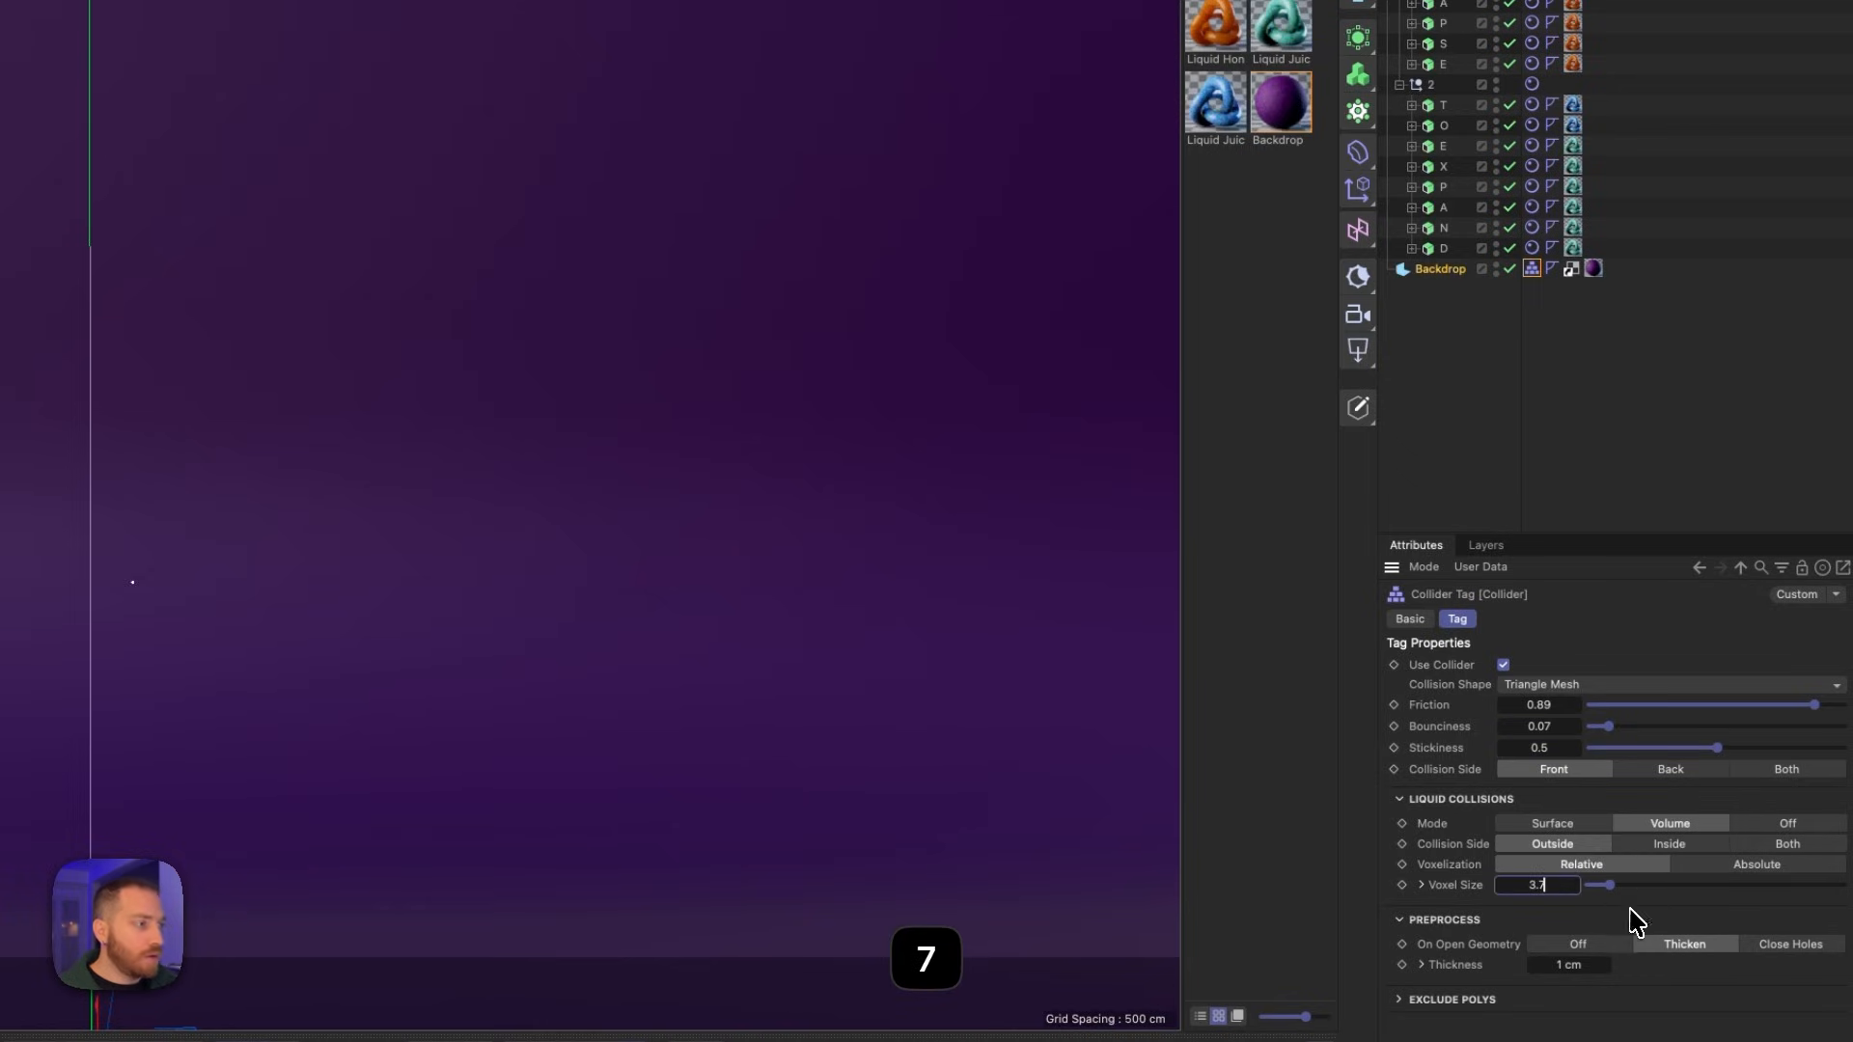
# - Commit the collider's 3.7% voxel size, play the simulation and pause it to inspect how the letters land on the backdrop
pyautogui.press('Return')
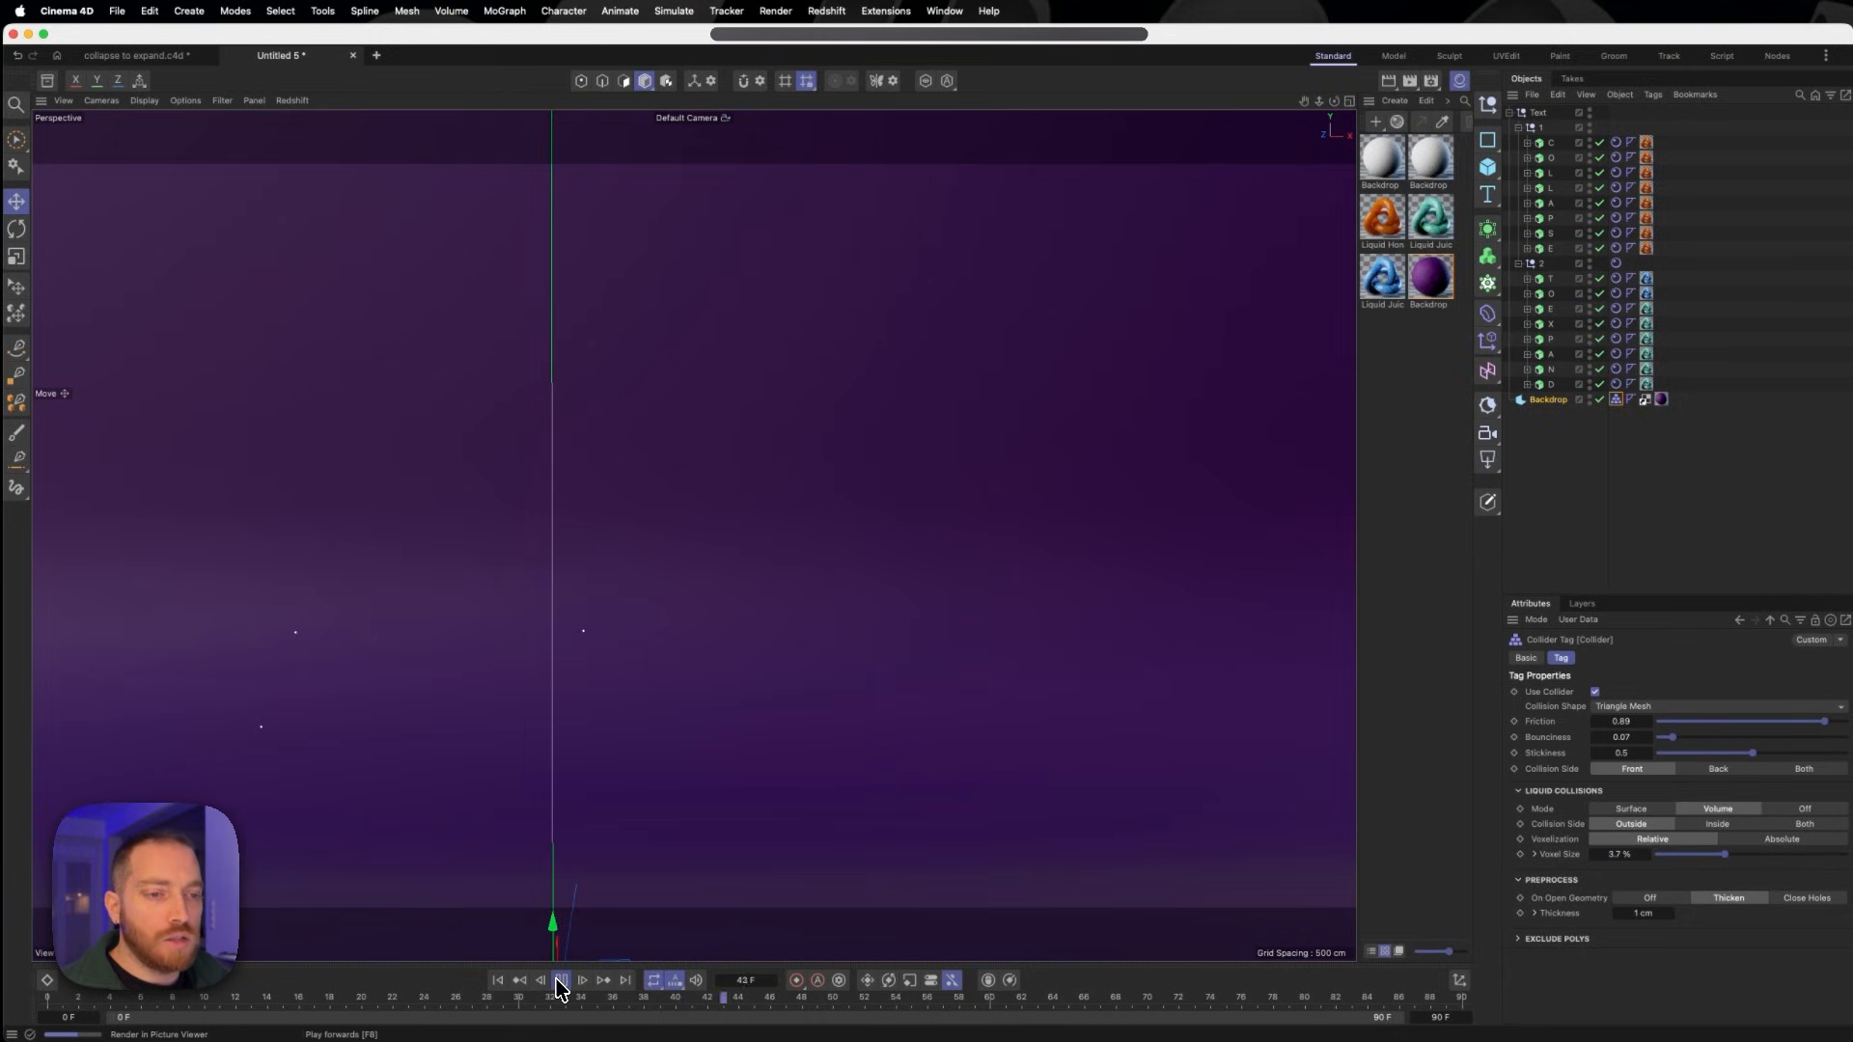
pyautogui.scroll(-10, 798, 707)
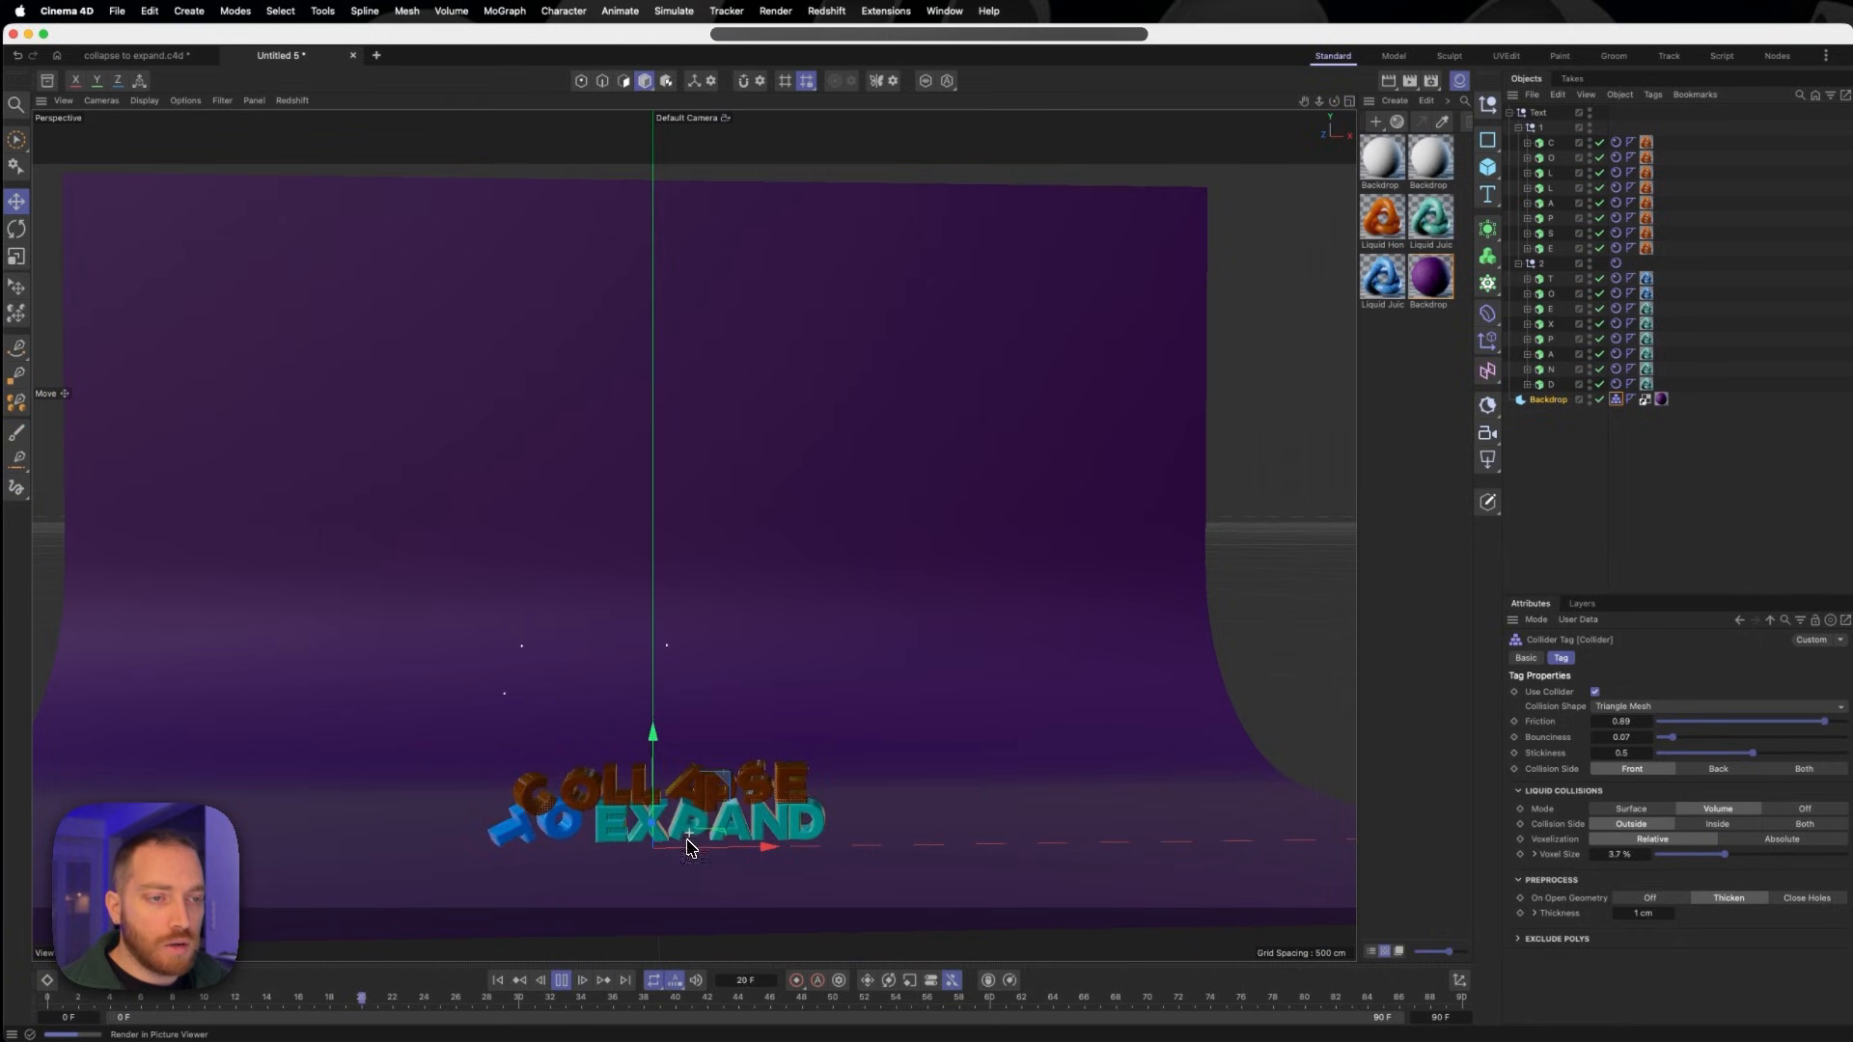
pyautogui.scroll(3, 679, 846)
pyautogui.click(564, 981)
pyautogui.moveTo(660, 852)
pyautogui.keyDown('alt'); pyautogui.mouseDown()
pyautogui.moveTo(702, 830)
pyautogui.moveTo(676, 849)
pyautogui.mouseUp(); pyautogui.keyUp('alt')
pyautogui.keyDown('alt'); pyautogui.moveTo(677, 848); pyautogui.dragTo(736, 673, button='middle'); pyautogui.keyUp('alt')
pyautogui.keyDown('alt'); pyautogui.moveTo(735, 673); pyautogui.dragTo(759, 663); pyautogui.keyUp('alt')
pyautogui.scroll(-2, 775, 628)
pyautogui.keyDown('alt'); pyautogui.moveTo(775, 630); pyautogui.dragTo(713, 757, button='middle'); pyautogui.keyUp('alt')
pyautogui.keyDown('alt'); pyautogui.moveTo(713, 757); pyautogui.dragTo(656, 738); pyautogui.keyUp('alt')
pyautogui.scroll(-2, 772, 673)
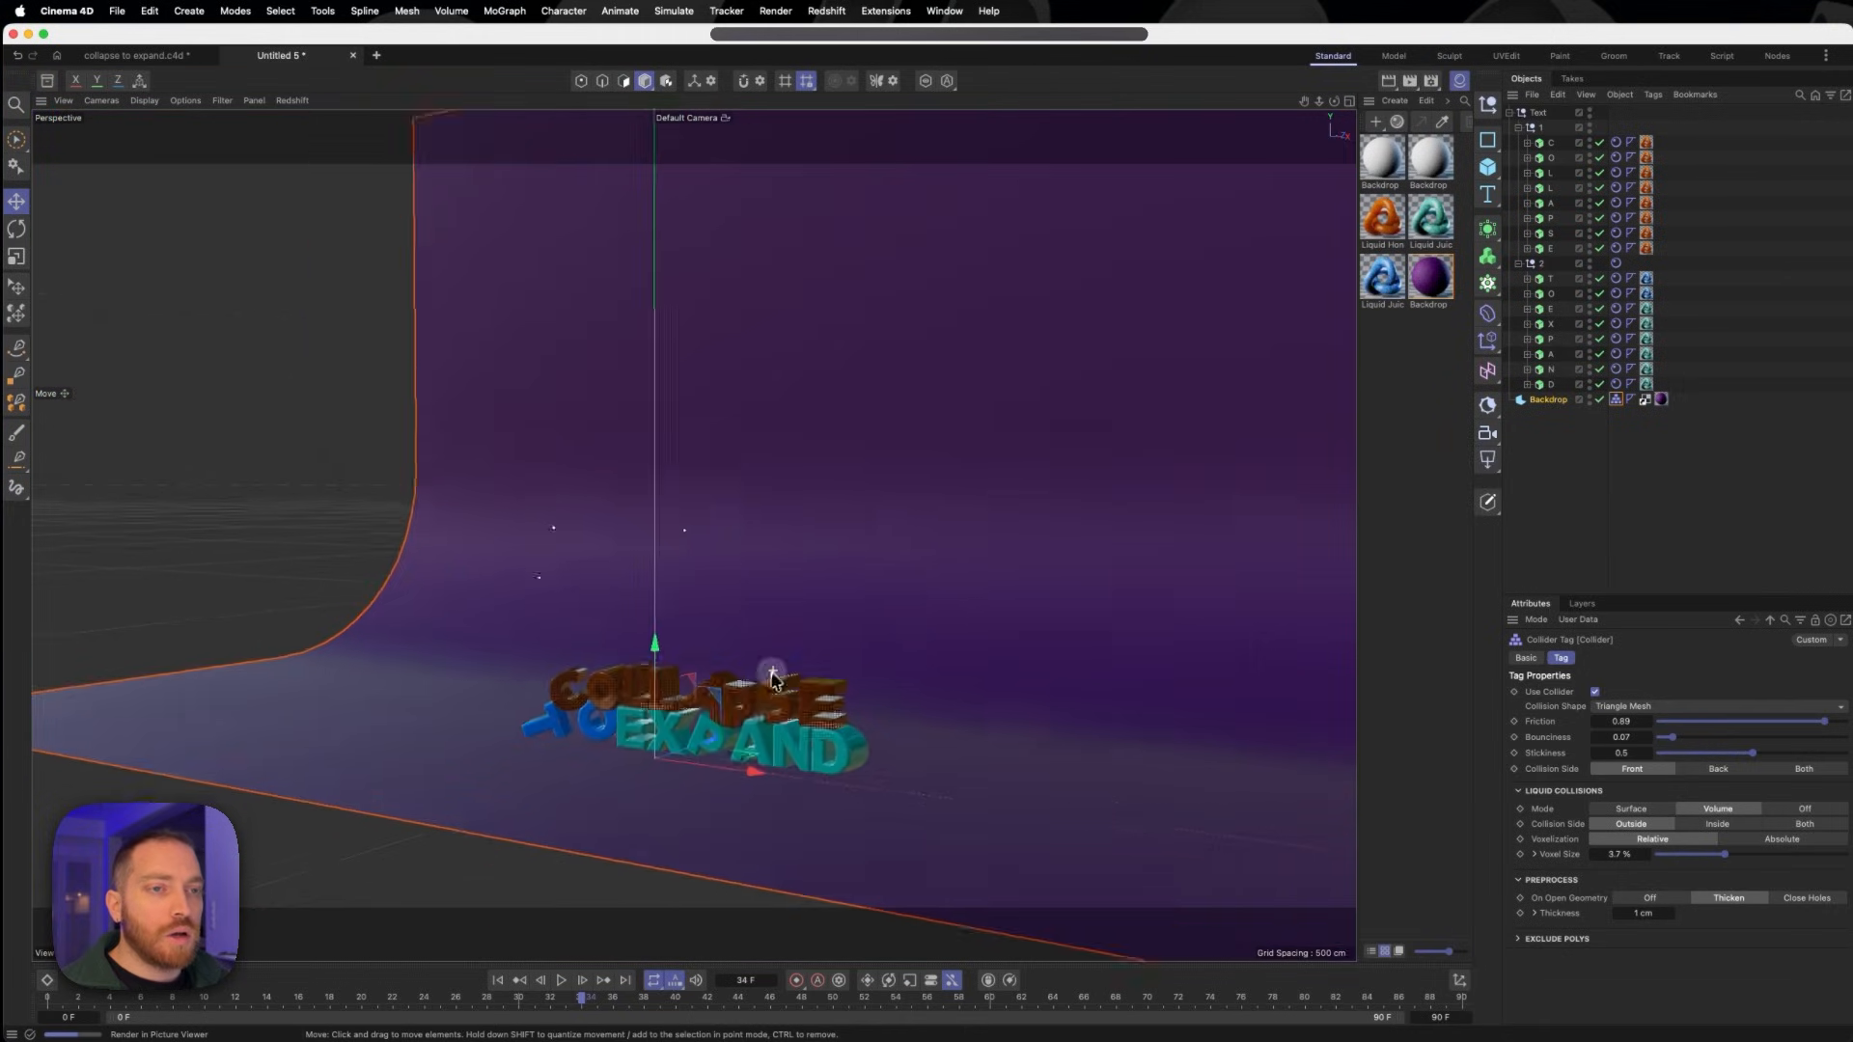
pyautogui.scroll(-3, 772, 672)
pyautogui.keyDown('alt'); pyautogui.moveTo(785, 706); pyautogui.dragTo(768, 738); pyautogui.keyUp('alt')
pyautogui.press('3')
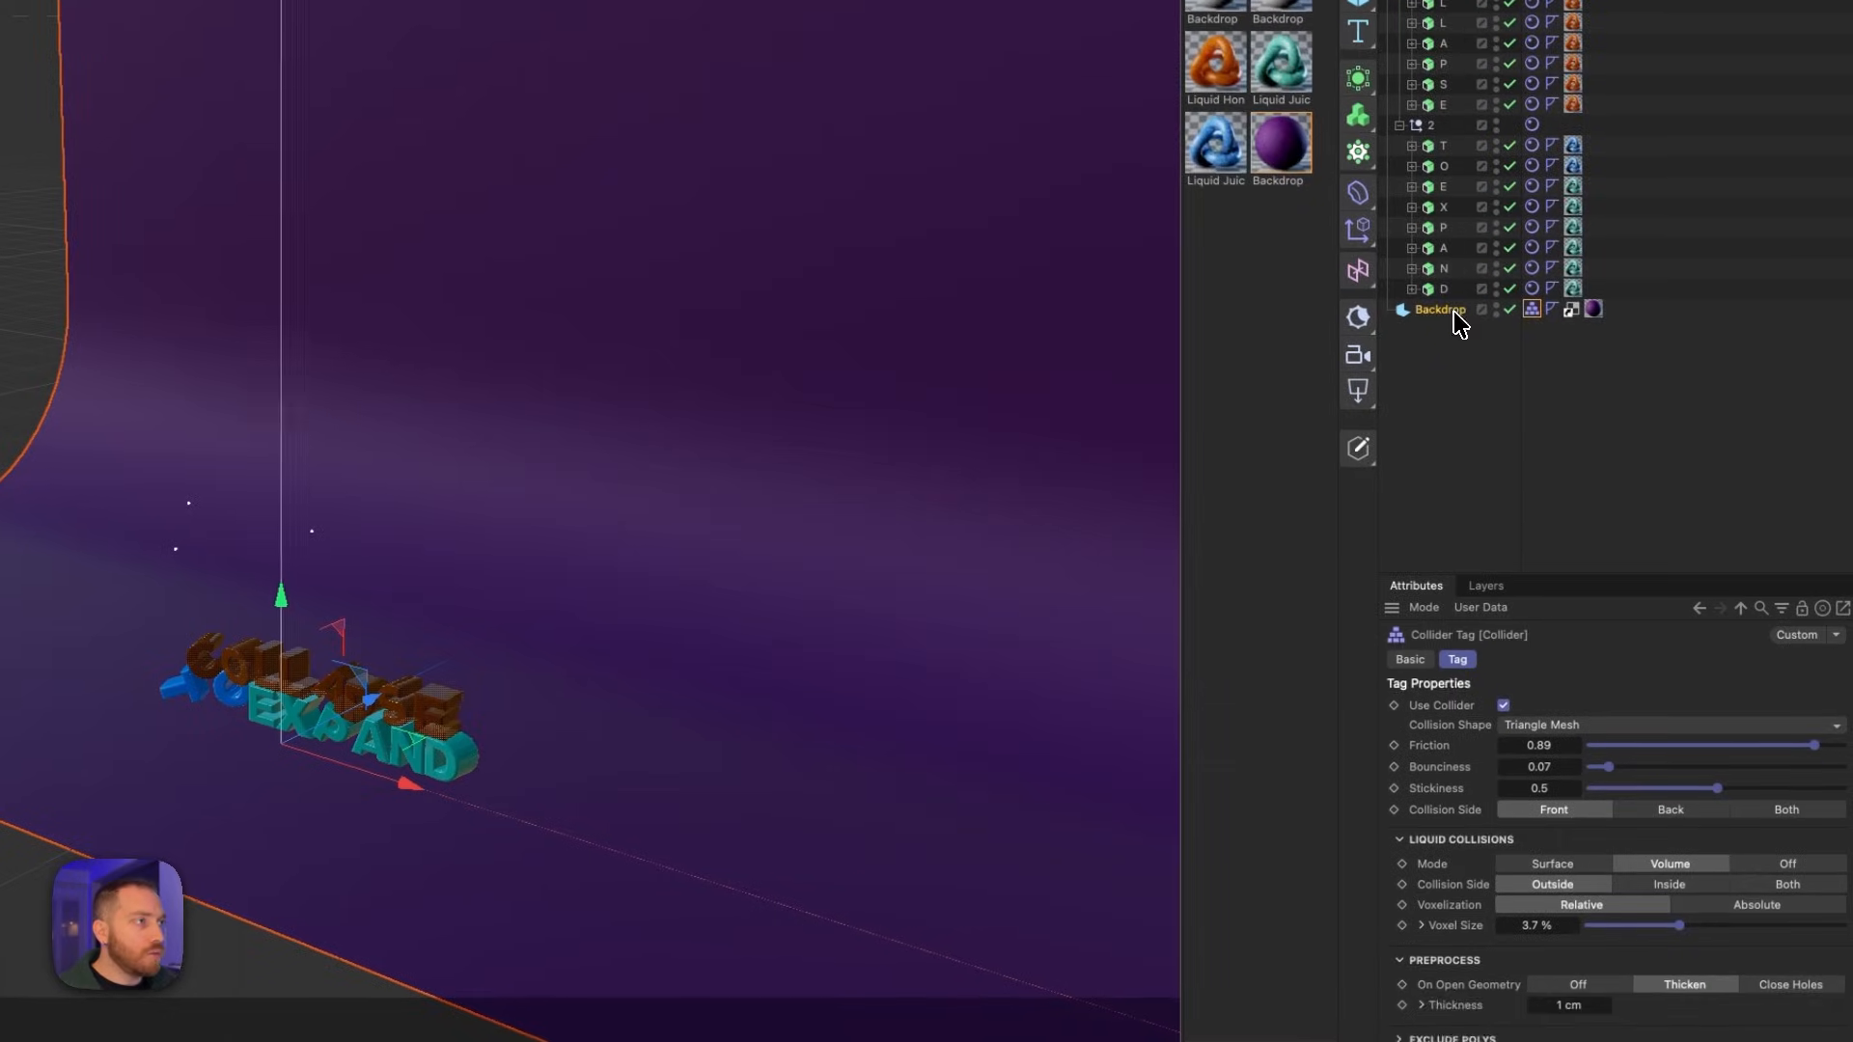
# - Scale the backdrop to 1.39 along Z and move it to about -63.6 cm on the Z axis
pyautogui.click(1455, 312)
pyautogui.click(1448, 660)
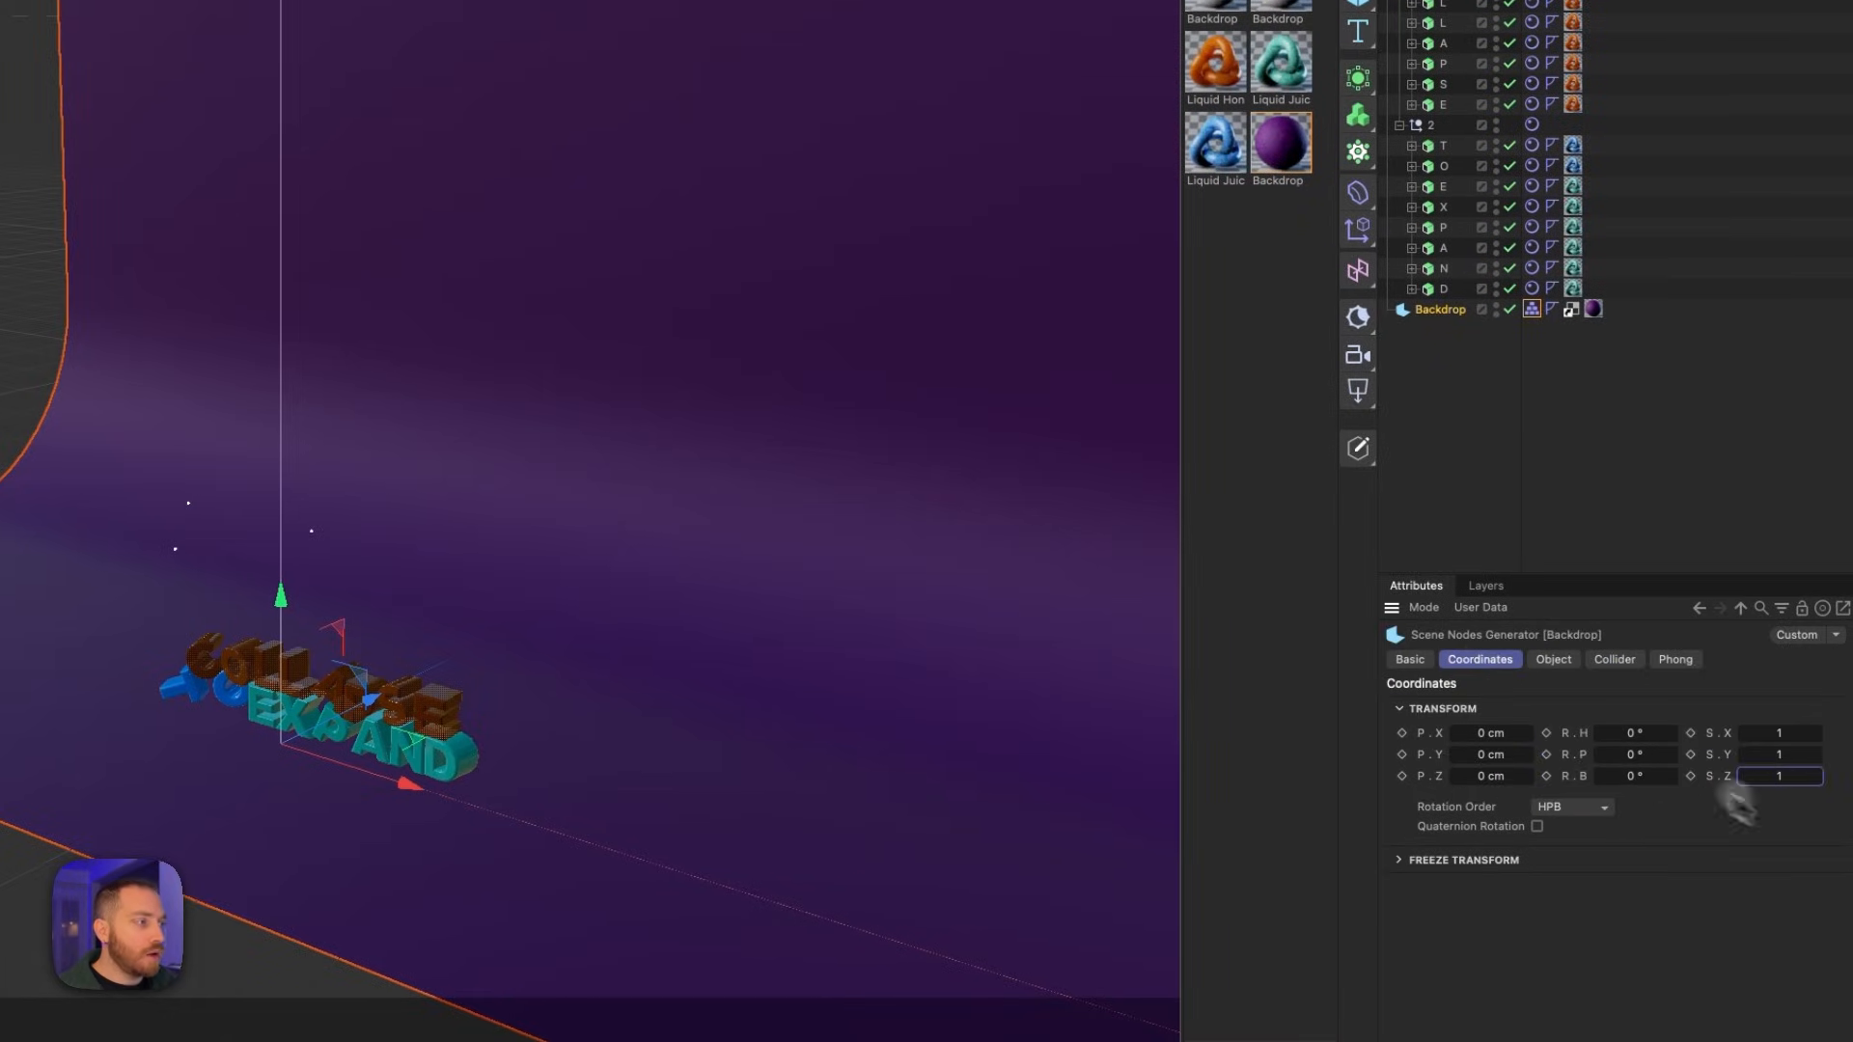
pyautogui.moveTo(1781, 777); pyautogui.dragTo(1786, 777)
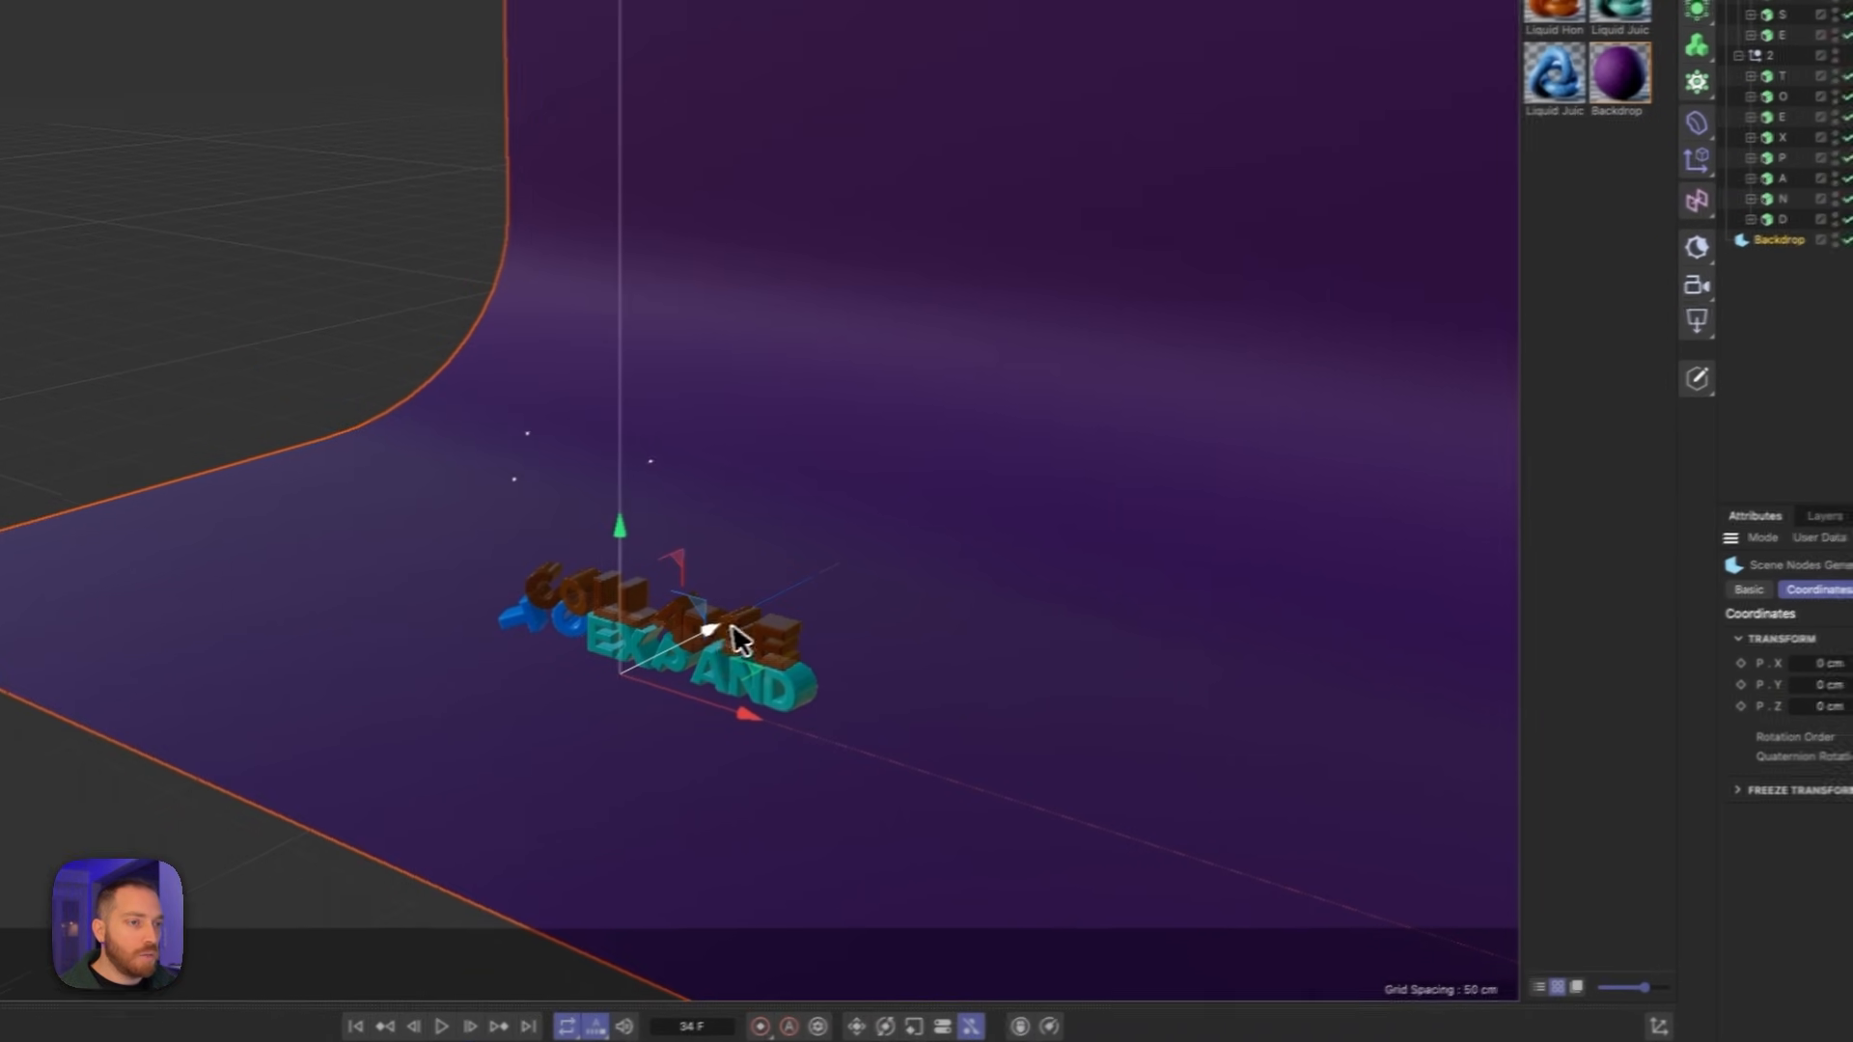
pyautogui.moveTo(378, 702); pyautogui.dragTo(317, 734)
pyautogui.moveTo(674, 652); pyautogui.dragTo(619, 681)
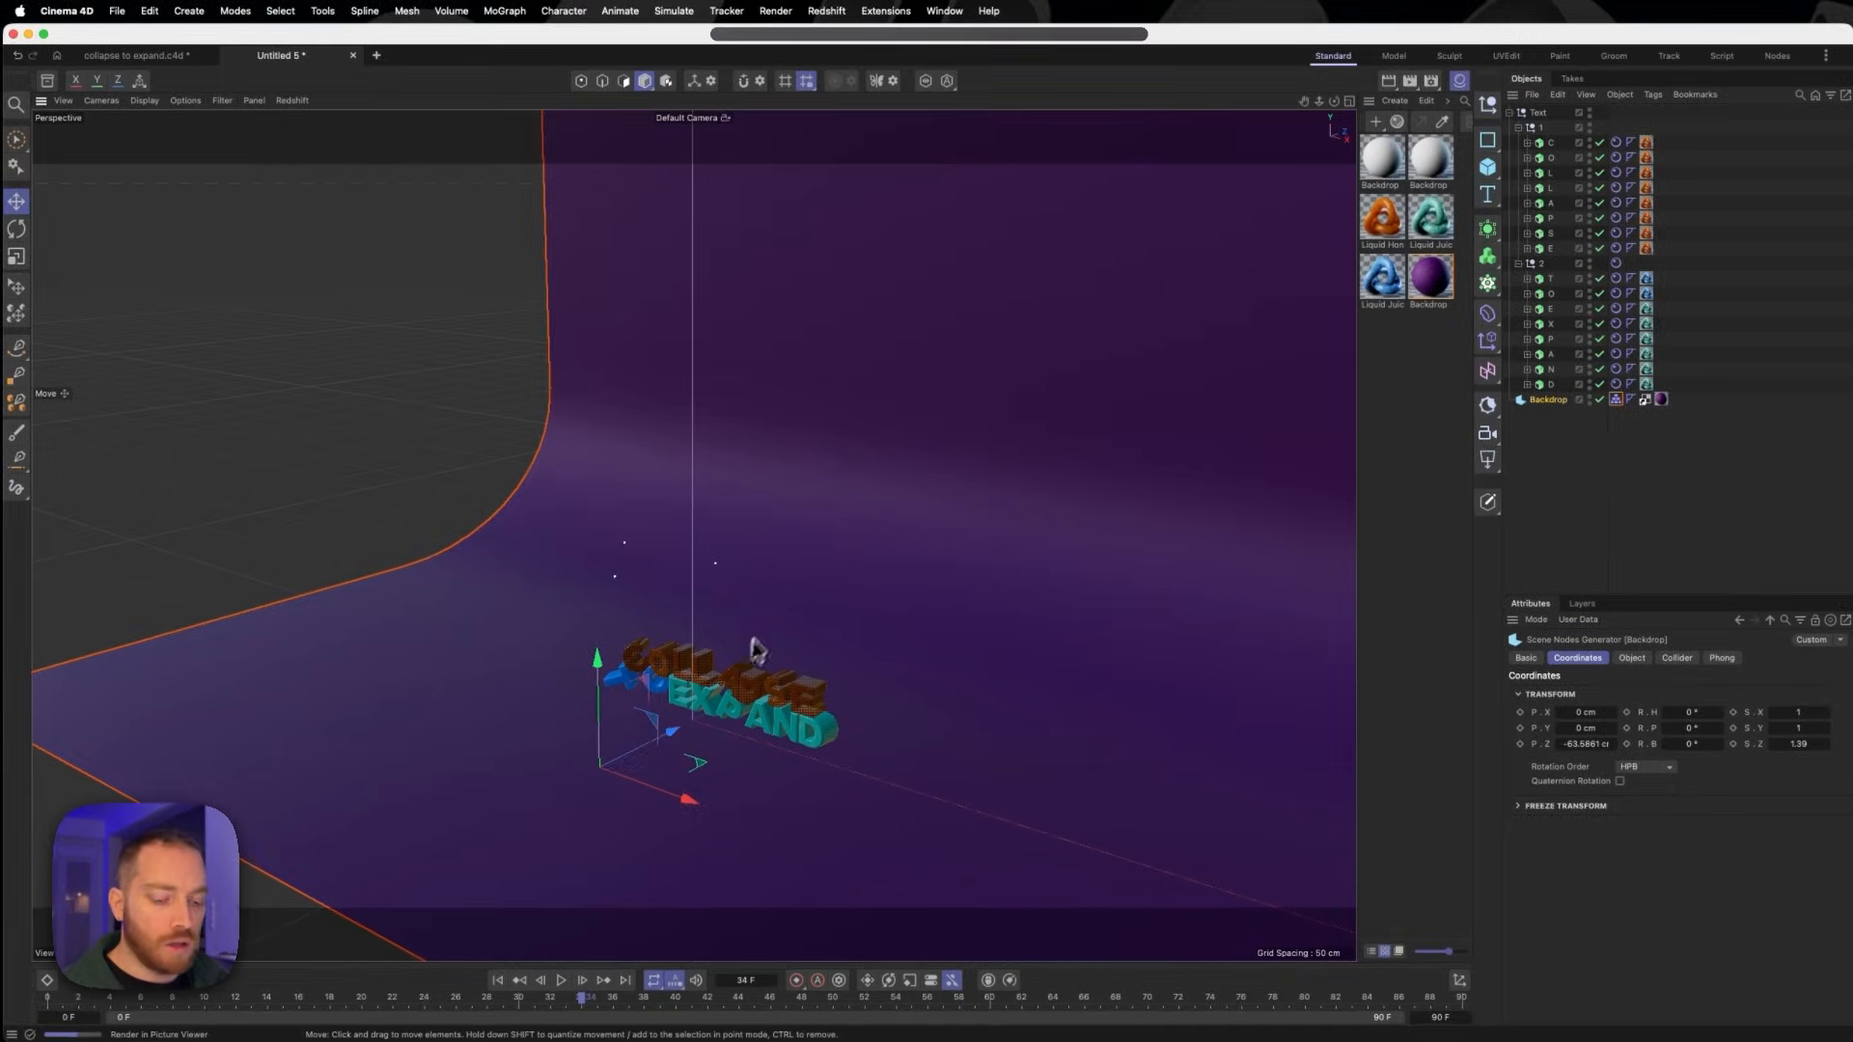
pyautogui.keyDown('alt'); pyautogui.moveTo(778, 617); pyautogui.dragTo(873, 606); pyautogui.keyUp('alt')
pyautogui.keyDown('alt'); pyautogui.moveTo(915, 634); pyautogui.dragTo(1028, 622, button='right'); pyautogui.keyUp('alt')
pyautogui.moveTo(907, 641)
pyautogui.keyDown('alt'); pyautogui.mouseDown()
pyautogui.moveTo(935, 634)
pyautogui.moveTo(911, 625)
pyautogui.mouseUp(); pyautogui.keyUp('alt')
pyautogui.keyDown('alt'); pyautogui.moveTo(944, 618); pyautogui.dragTo(861, 639, button='middle'); pyautogui.keyUp('alt')
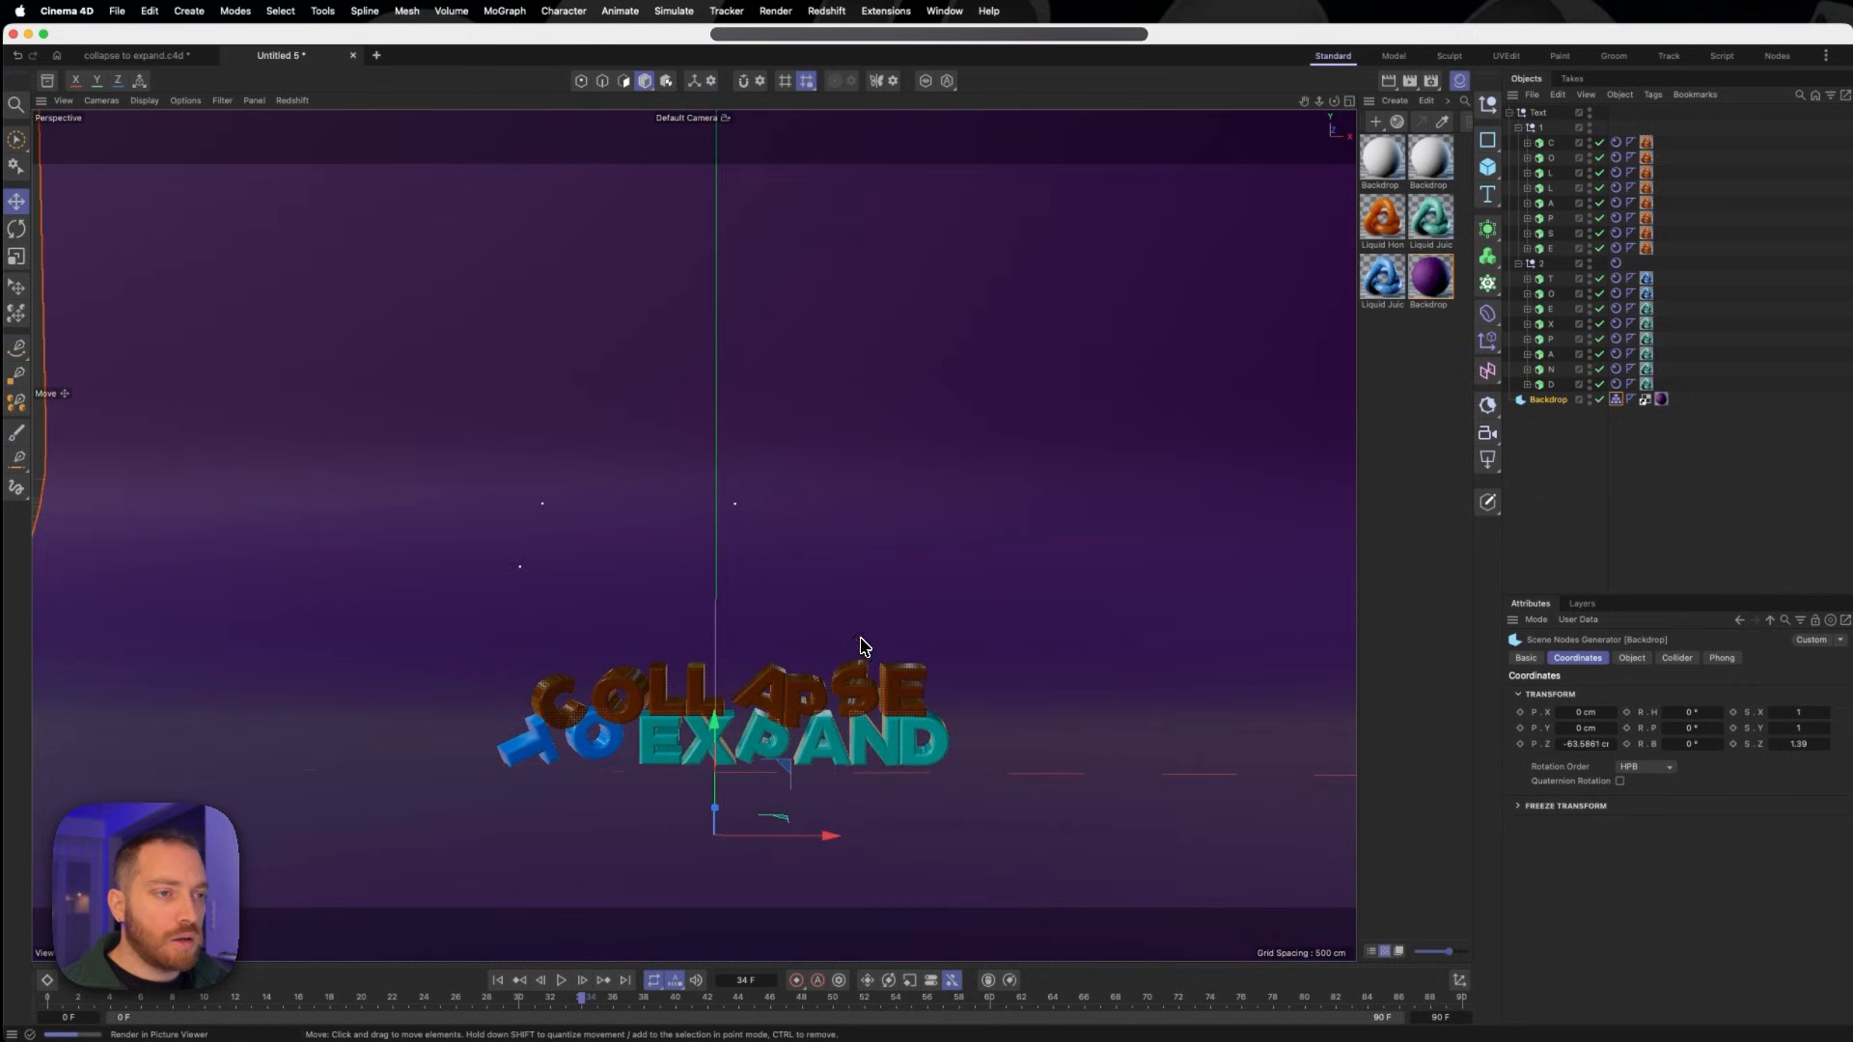
pyautogui.keyDown('alt'); pyautogui.moveTo(861, 639); pyautogui.dragTo(864, 637); pyautogui.keyUp('alt')
# - Play the simulation, rewind it to the first frame and replay it to check the letters' fall on the stretched backdrop
pyautogui.click(560, 983)
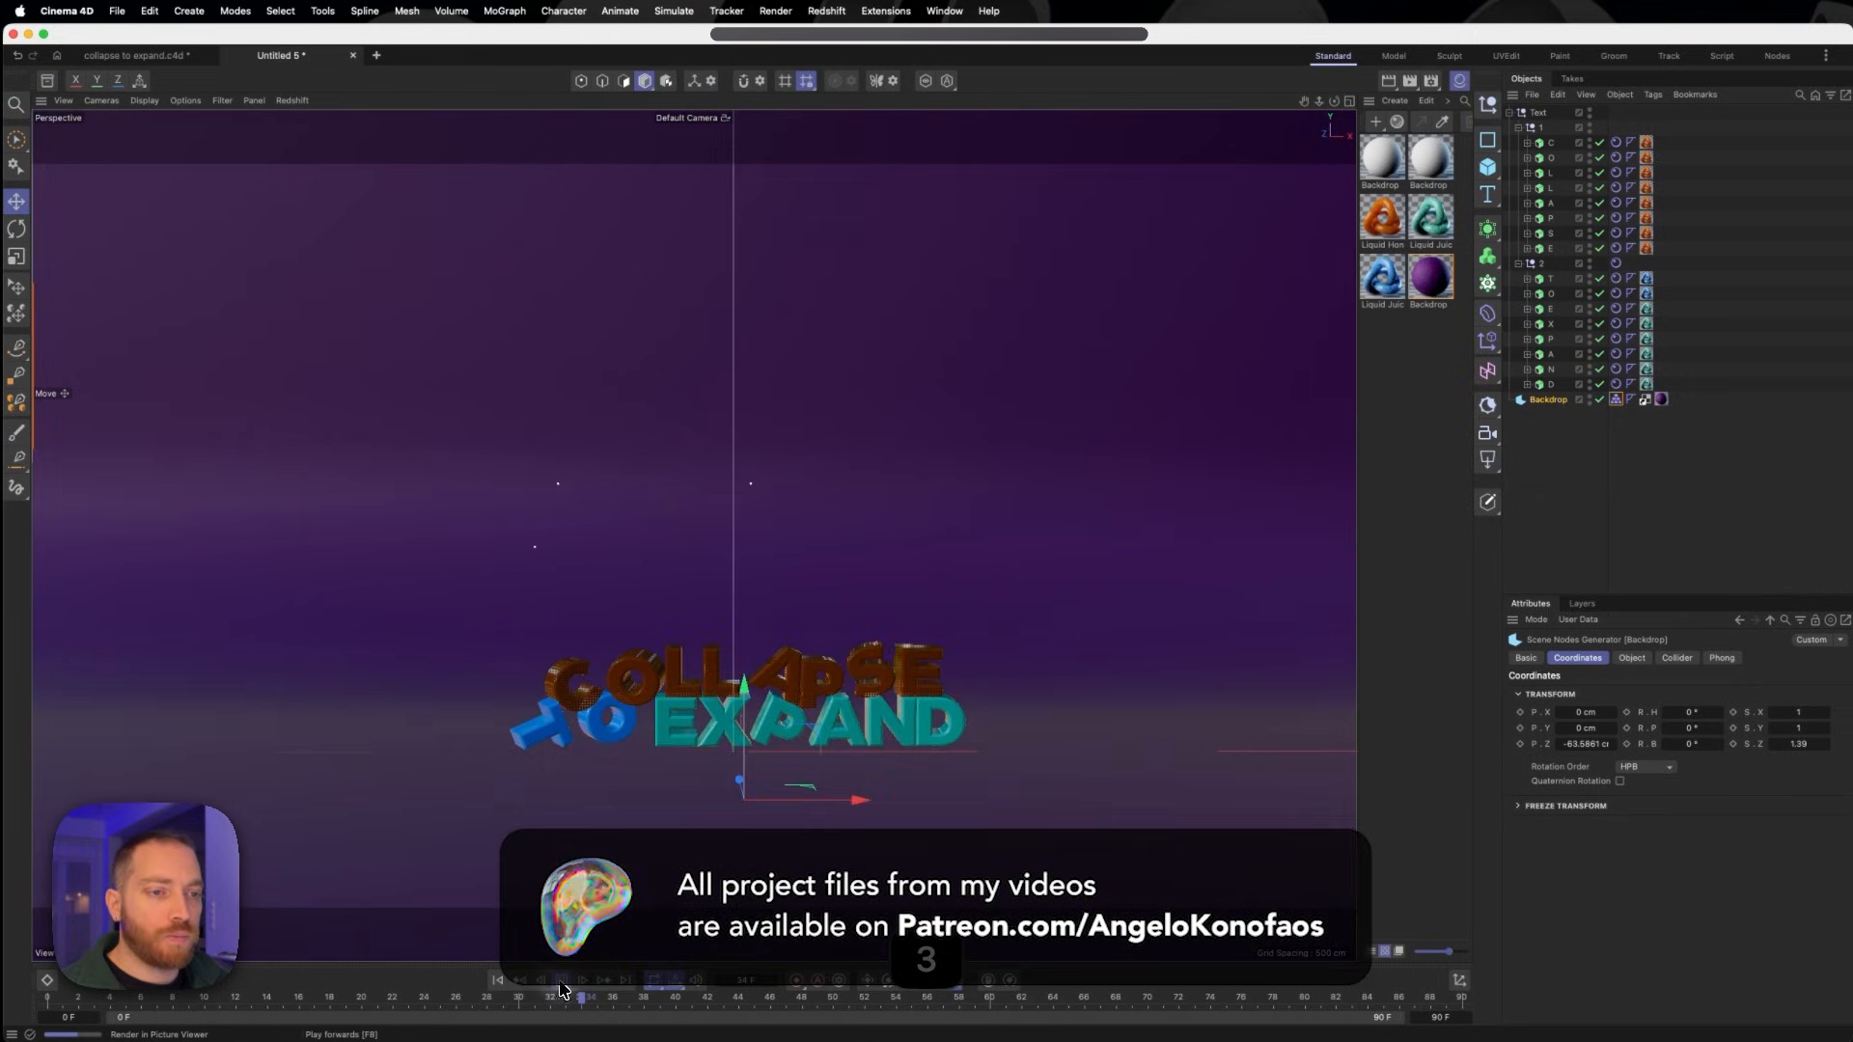
pyautogui.click(498, 979)
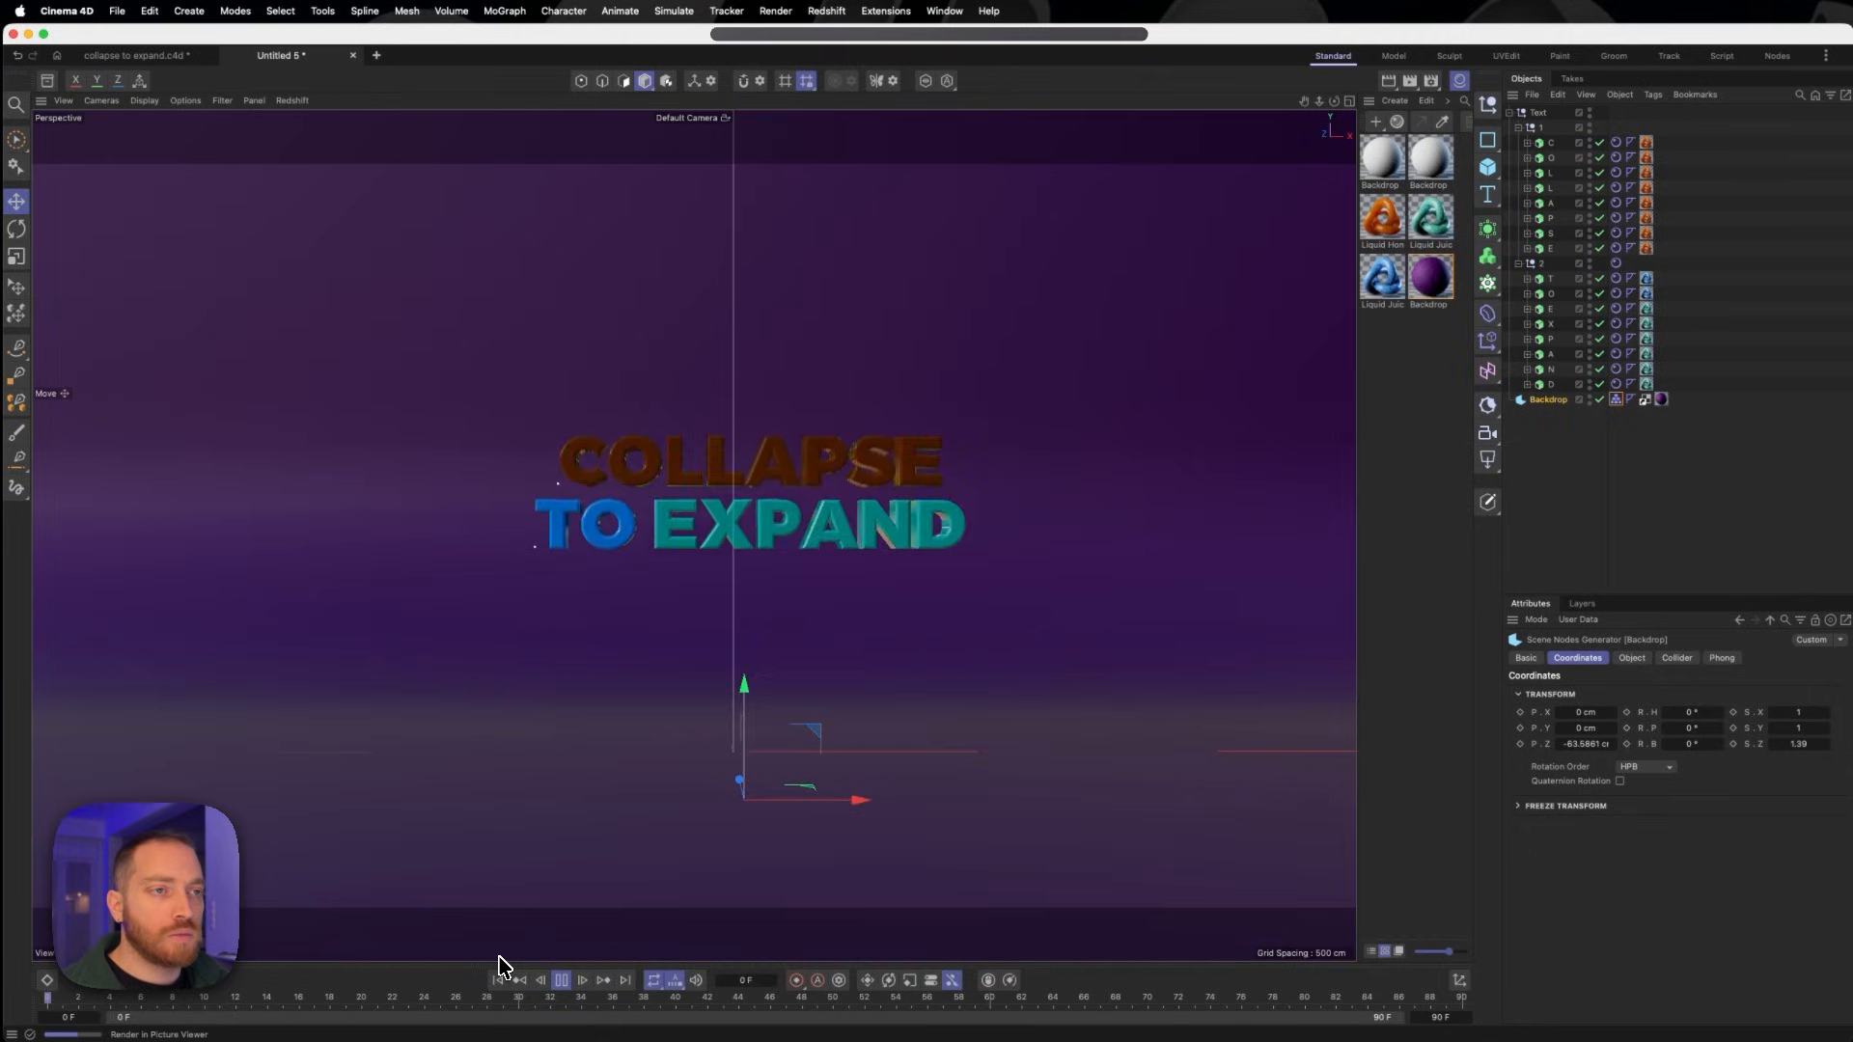
pyautogui.click(562, 980)
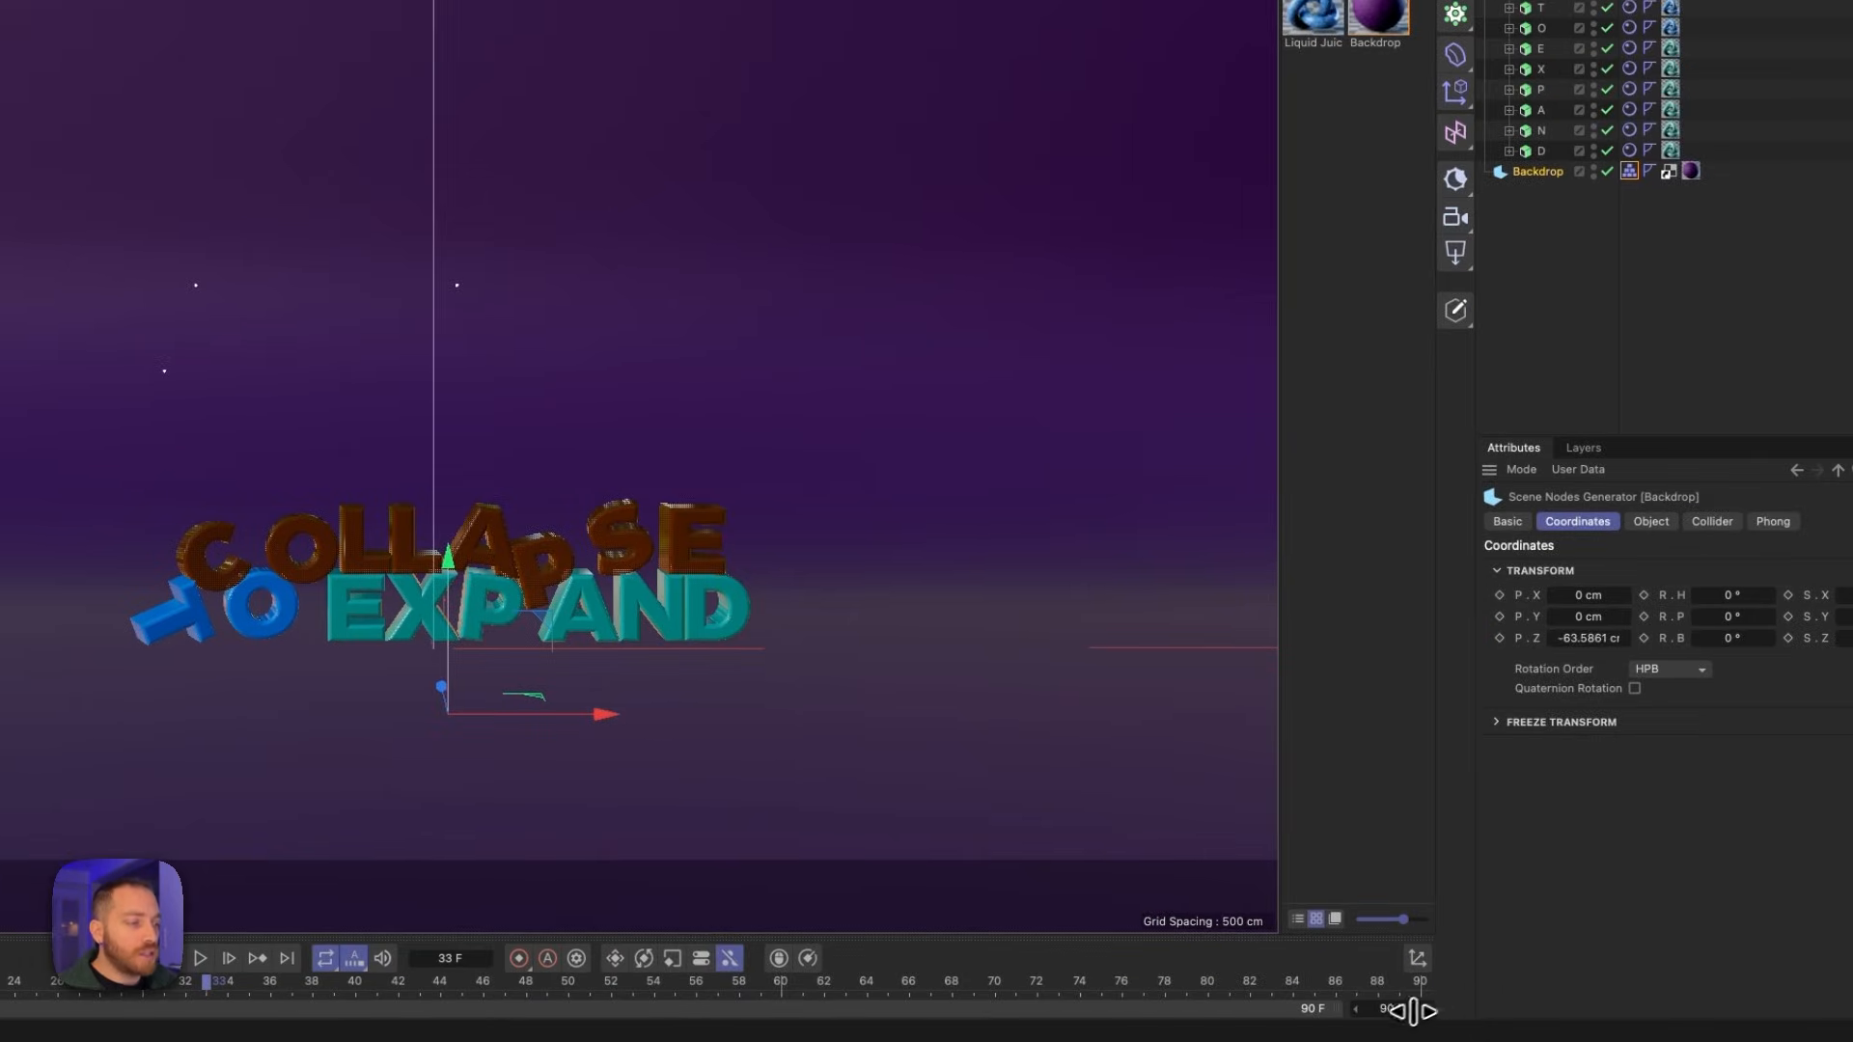
# - Extend the project's timeline to 210 frames
pyautogui.click(1388, 1009)
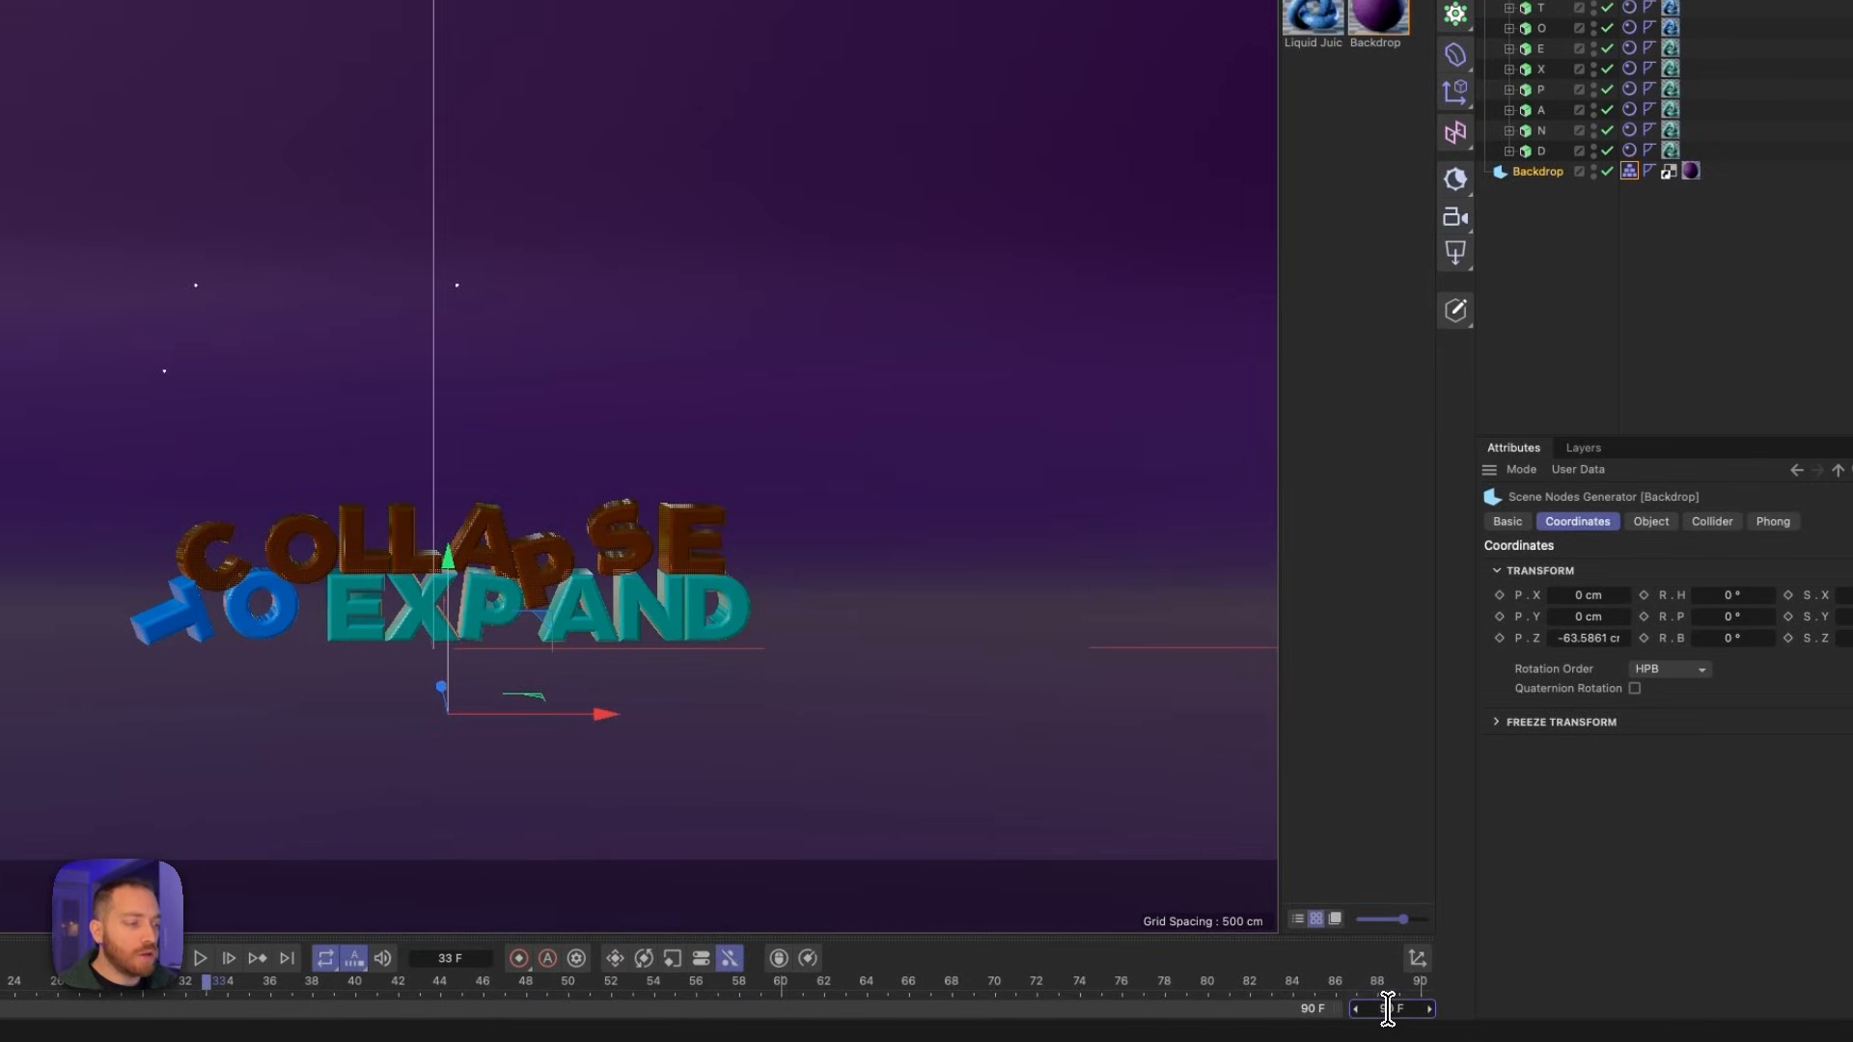
pyautogui.moveTo(1388, 1008); pyautogui.dragTo(1369, 1007)
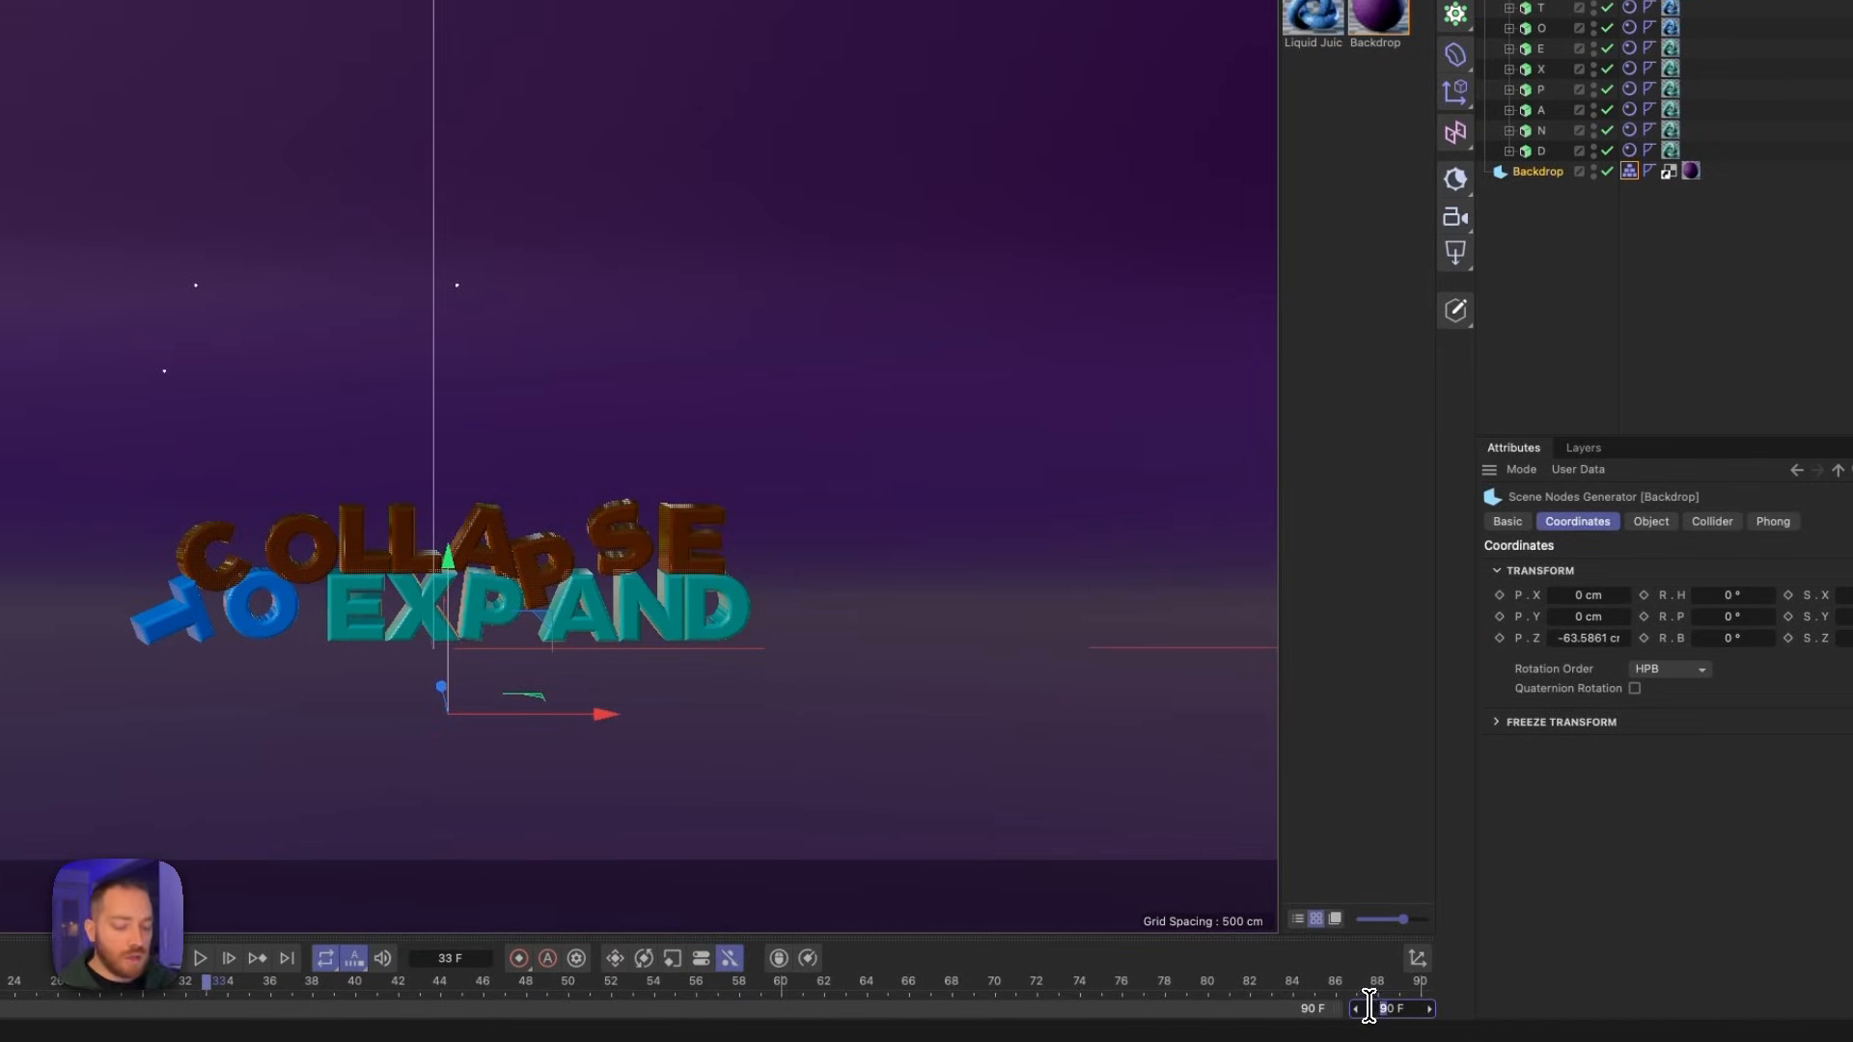
pyautogui.write('21')
pyautogui.press('Return')
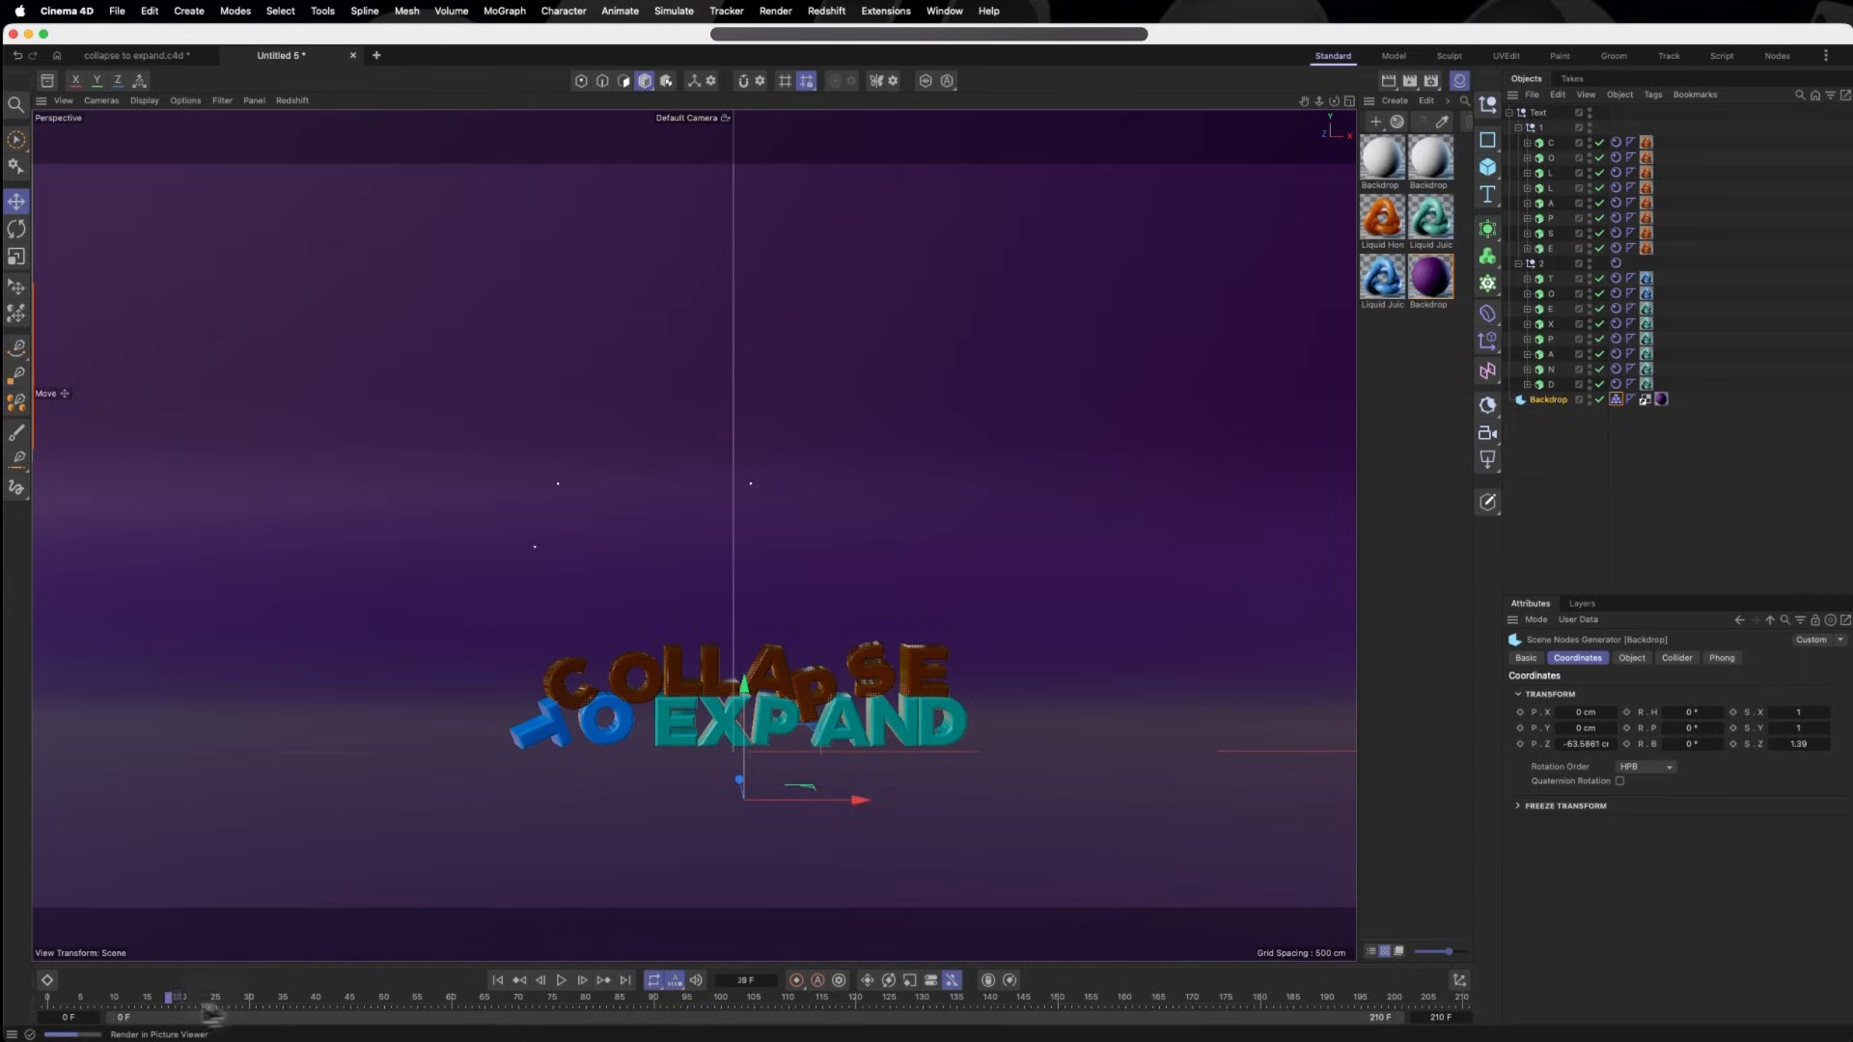
# - At frame 0, set Follow Position and Follow Rotation to 10 on all COLLAPSE rigid body tags and keyframe both
pyautogui.click(34, 1001)
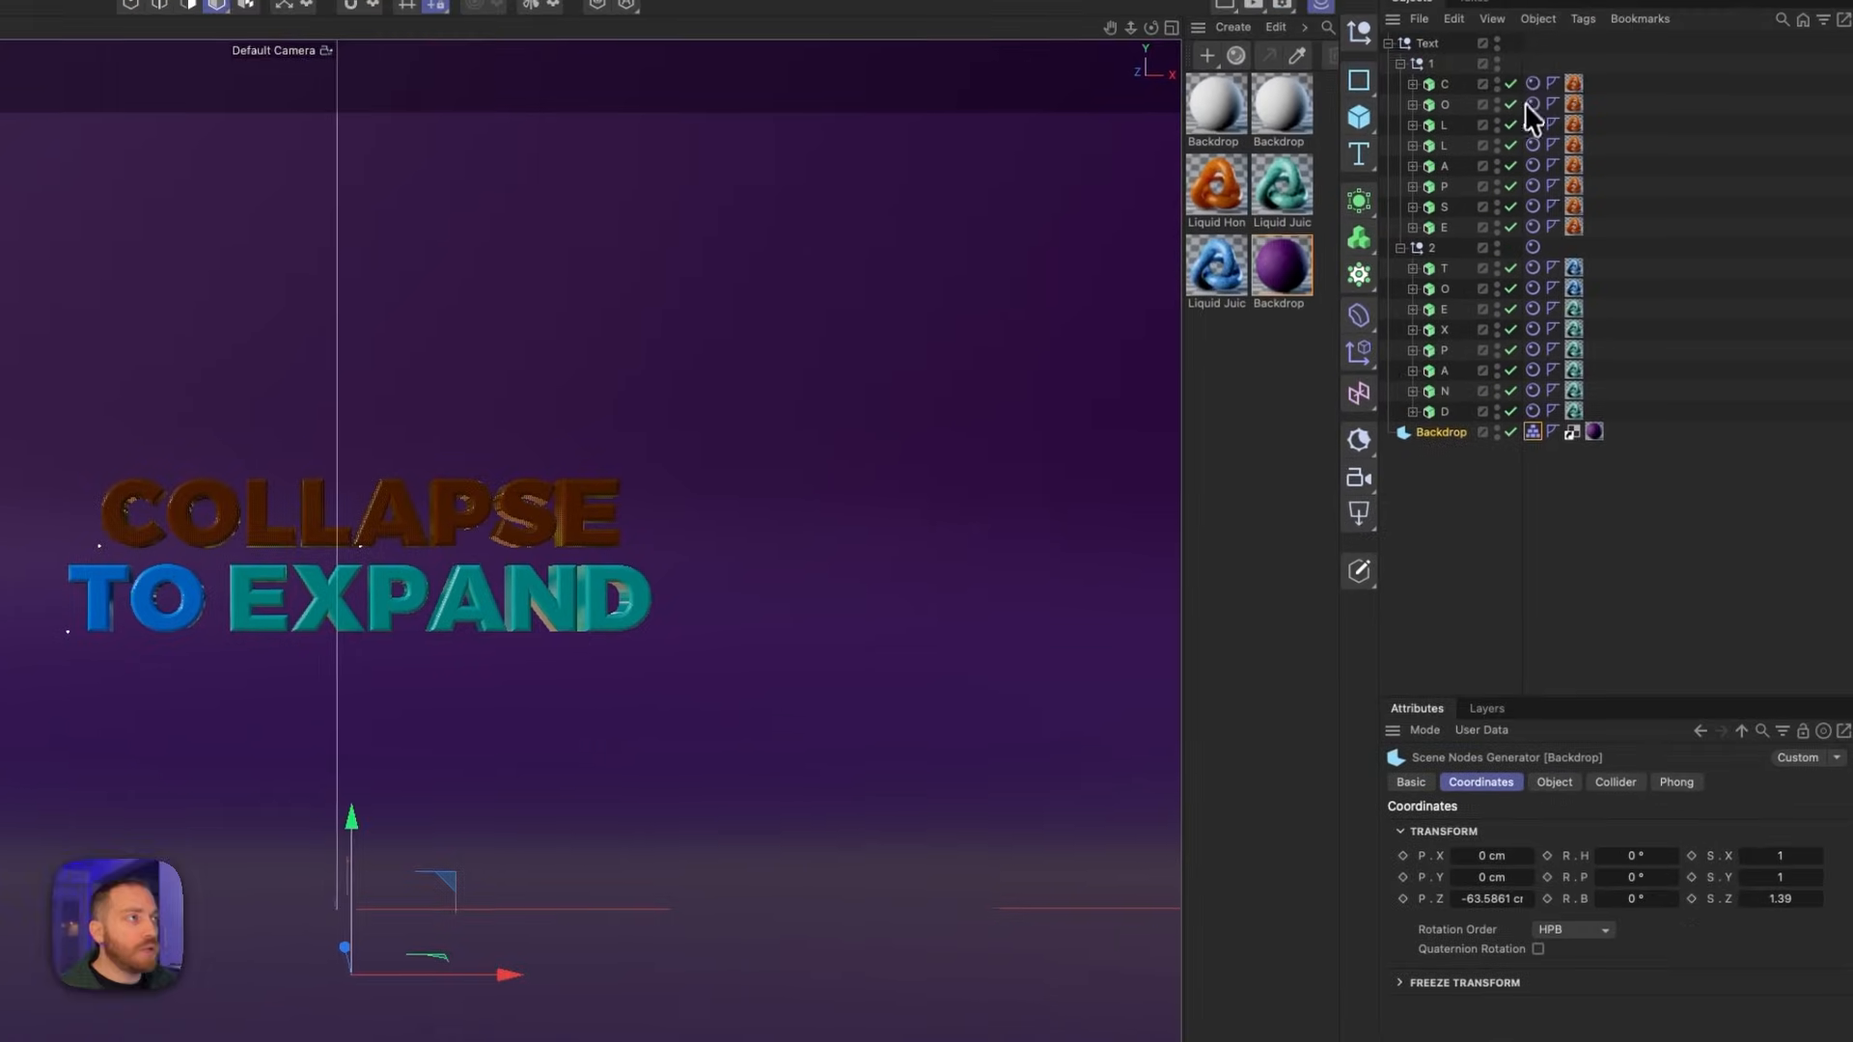
pyautogui.click(1532, 84)
pyautogui.keyDown('shift'); pyautogui.click(1532, 228); pyautogui.keyUp('shift')
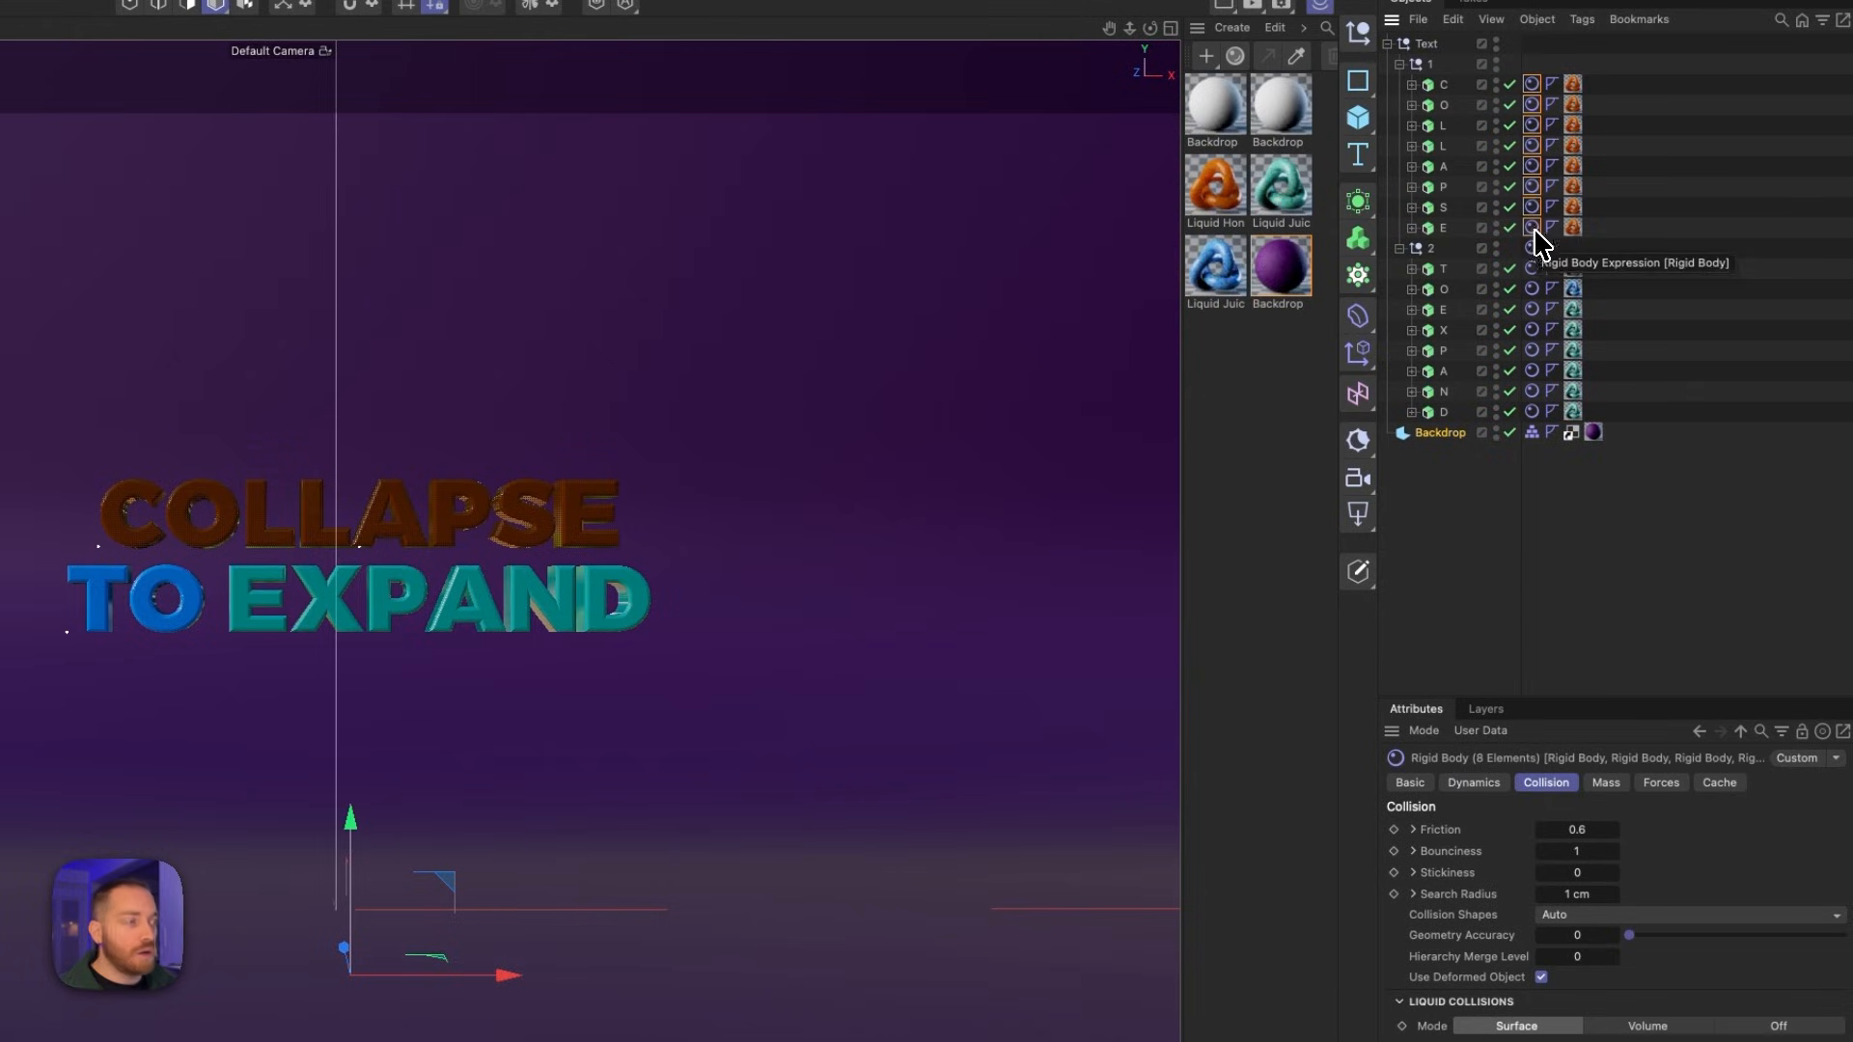
pyautogui.click(1662, 783)
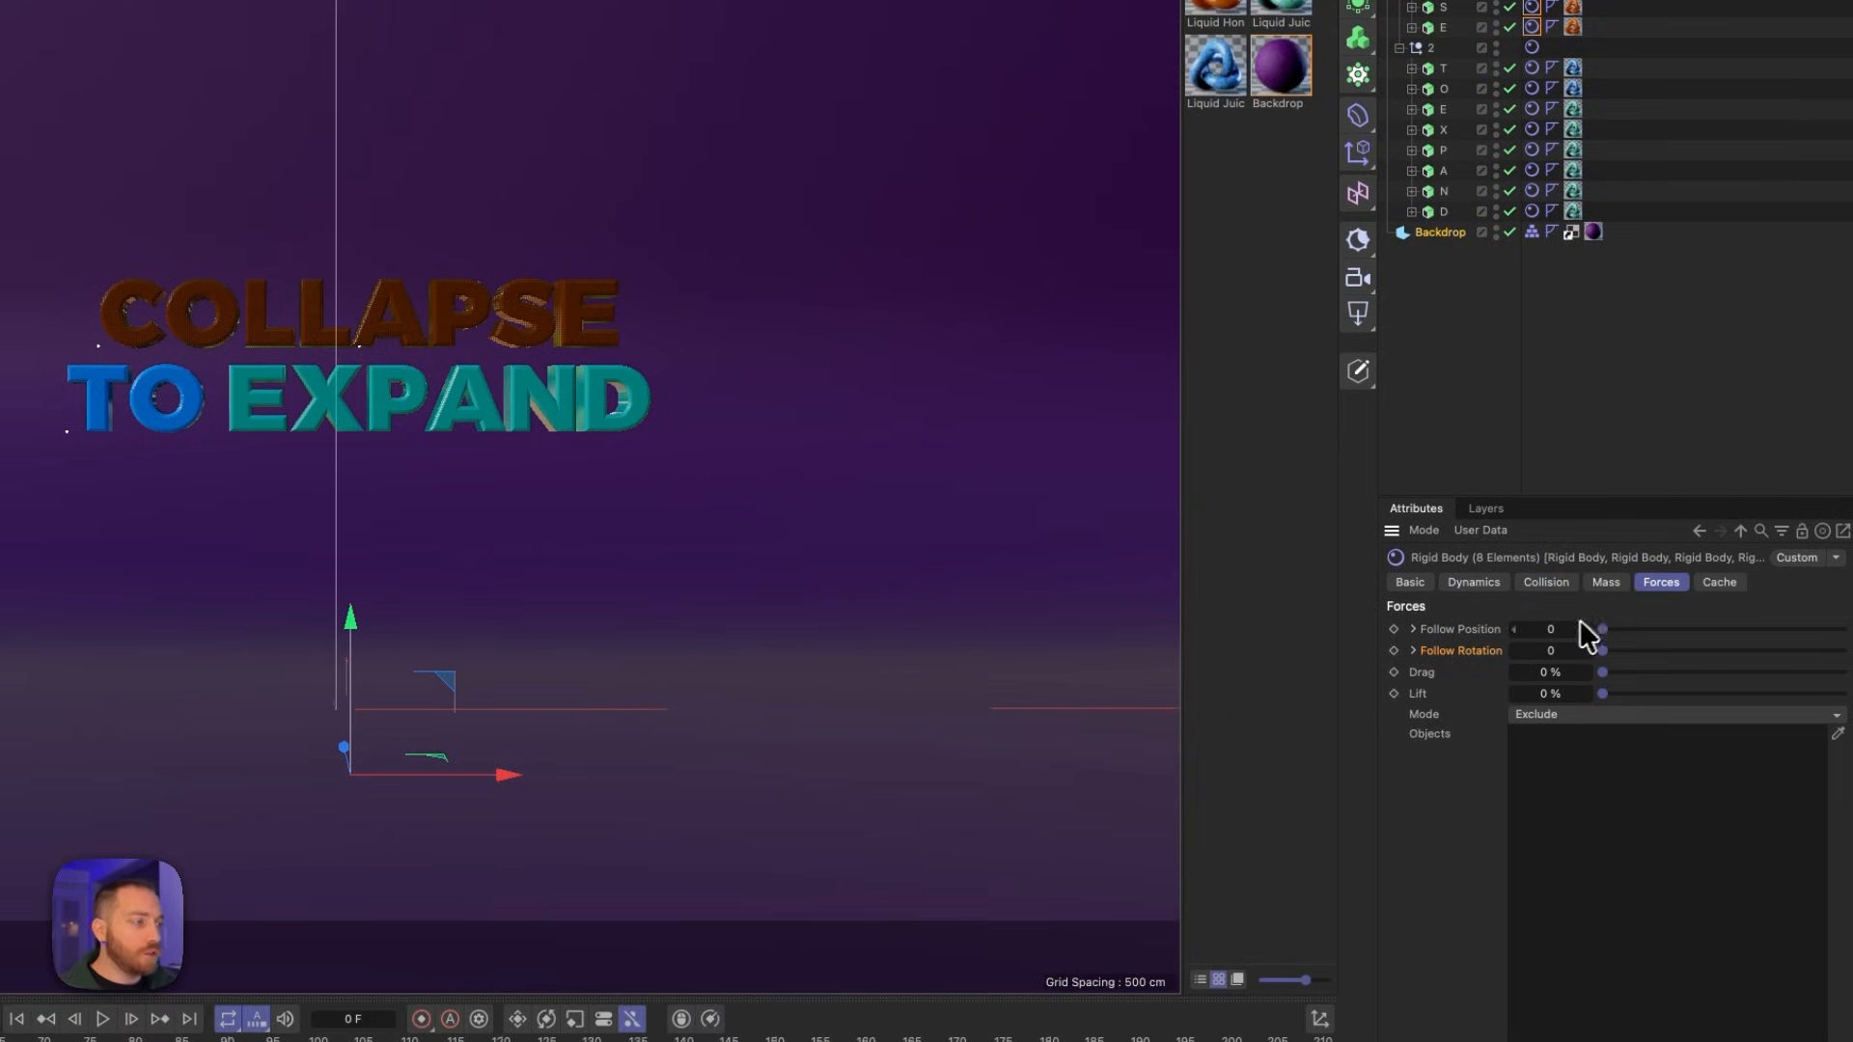
pyautogui.moveTo(1602, 630); pyautogui.dragTo(1839, 632)
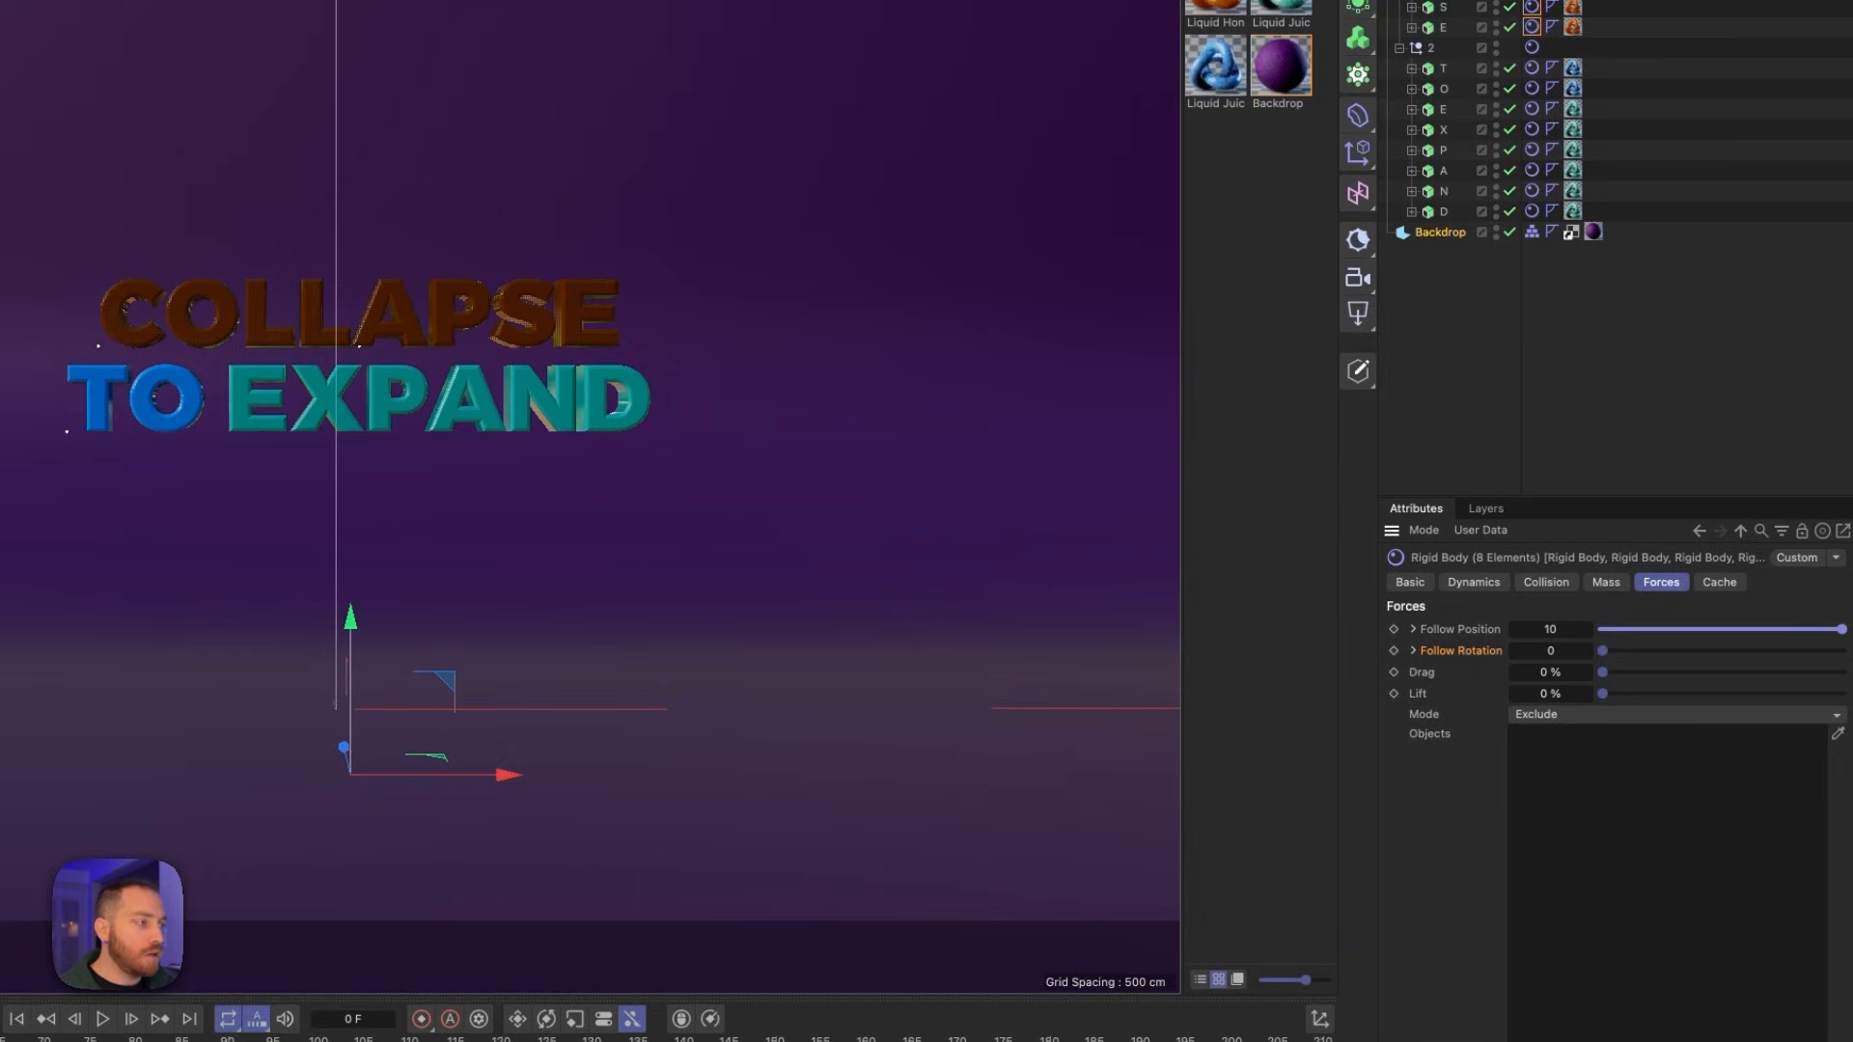
pyautogui.moveTo(1602, 650); pyautogui.dragTo(1815, 664)
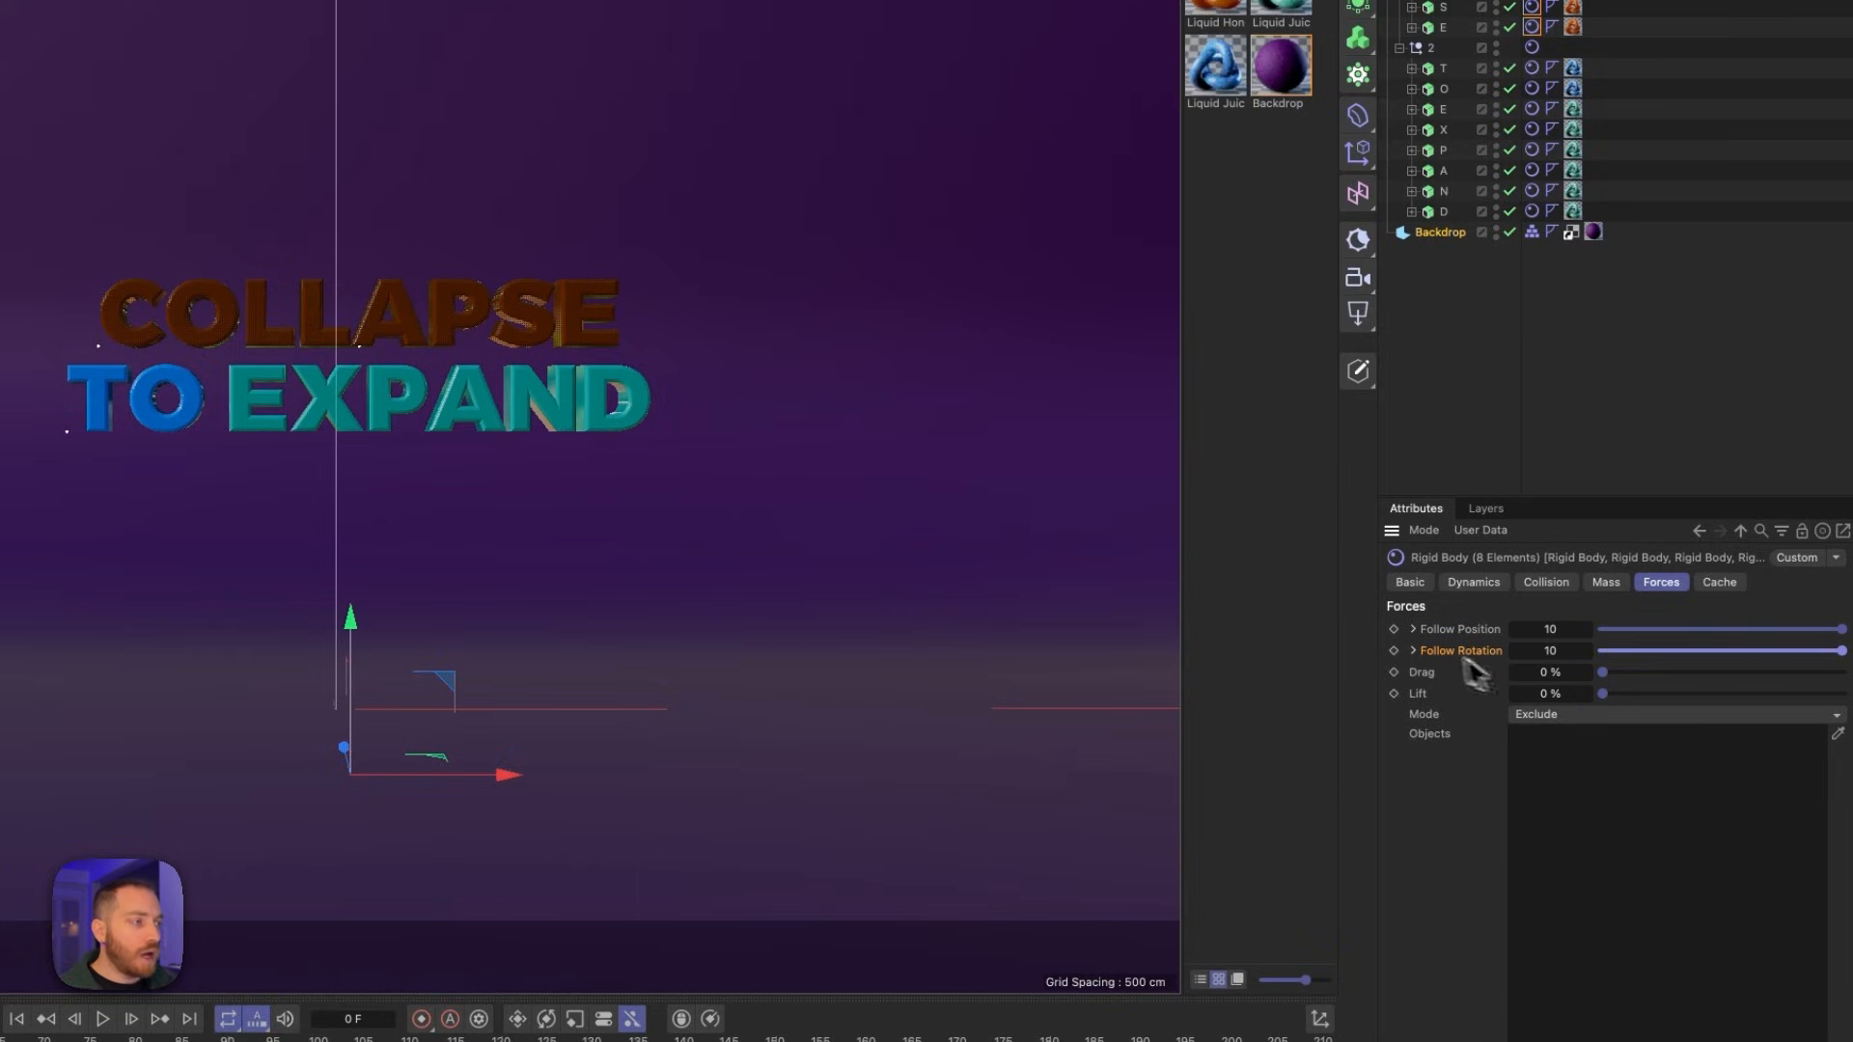
pyautogui.click(1394, 630)
pyautogui.click(1394, 651)
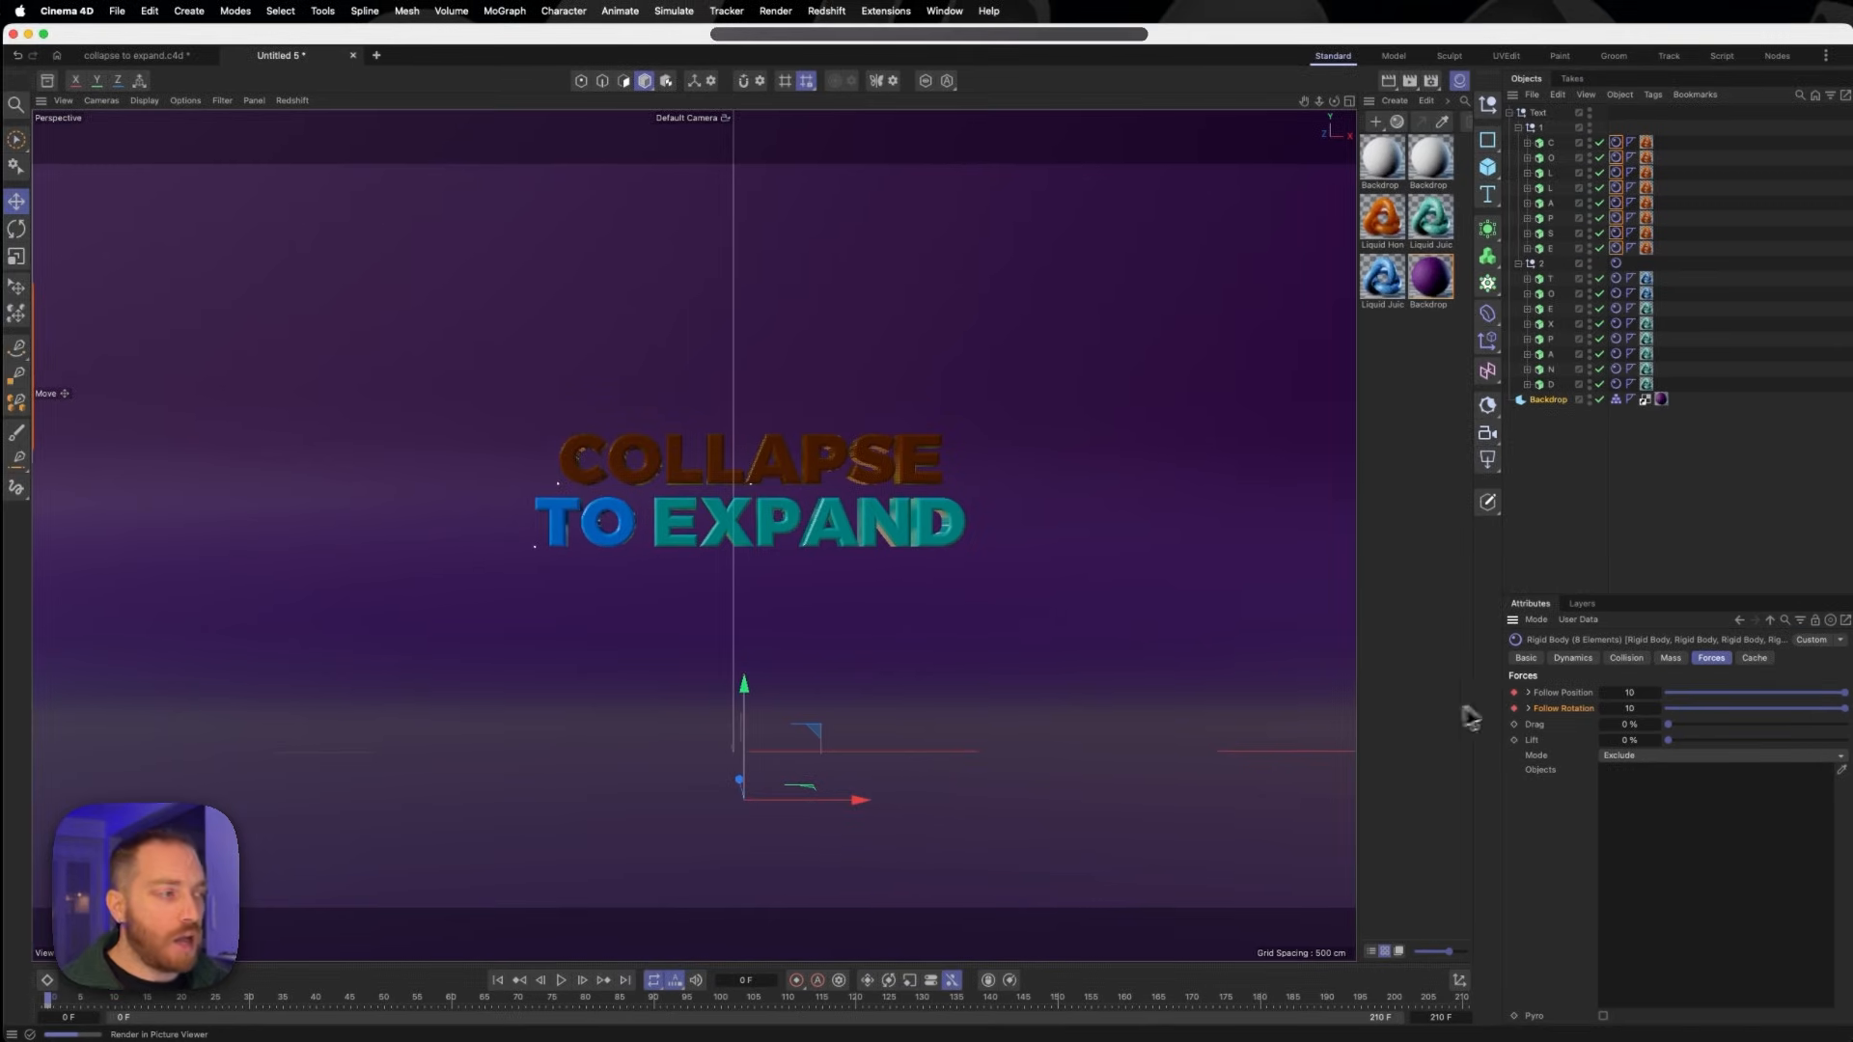
# - At frame 50, set the COLLAPSE tags' Follow Position and Follow Rotation to 0 and keyframe both
pyautogui.click(384, 997)
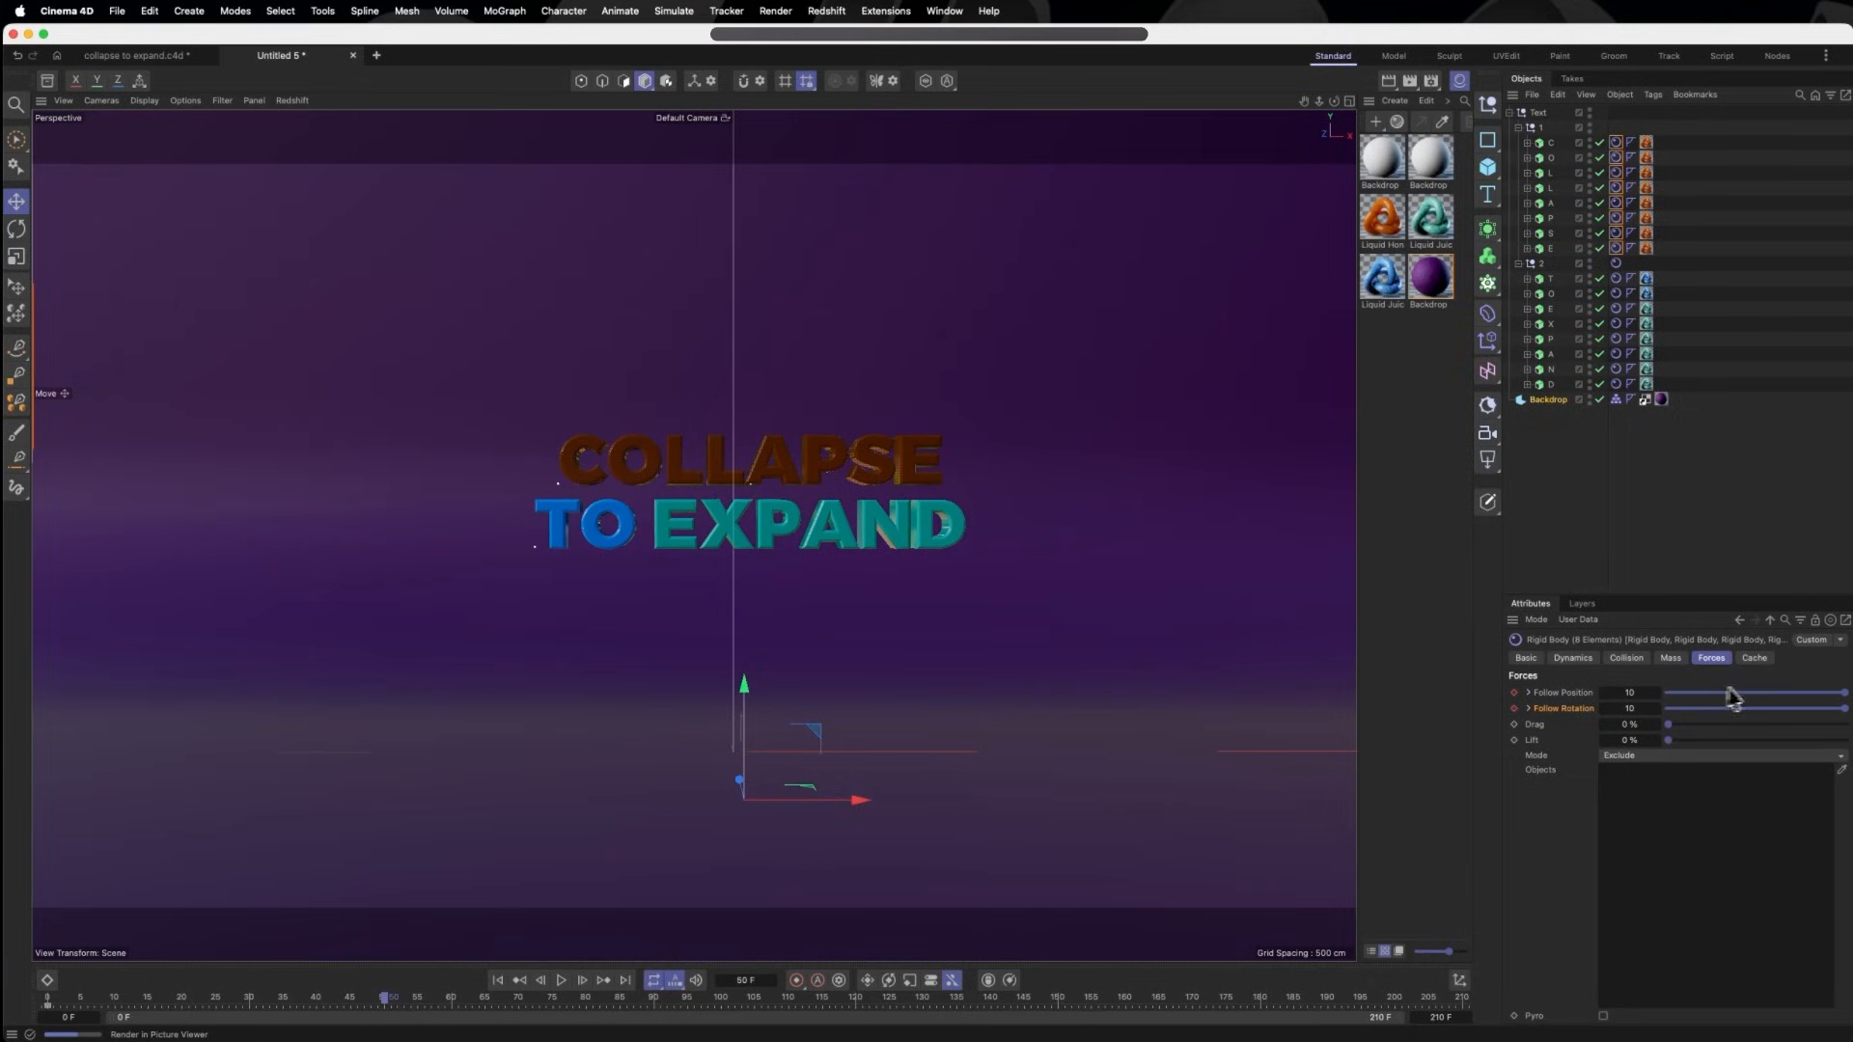
pyautogui.moveTo(1844, 695); pyautogui.dragTo(1631, 698)
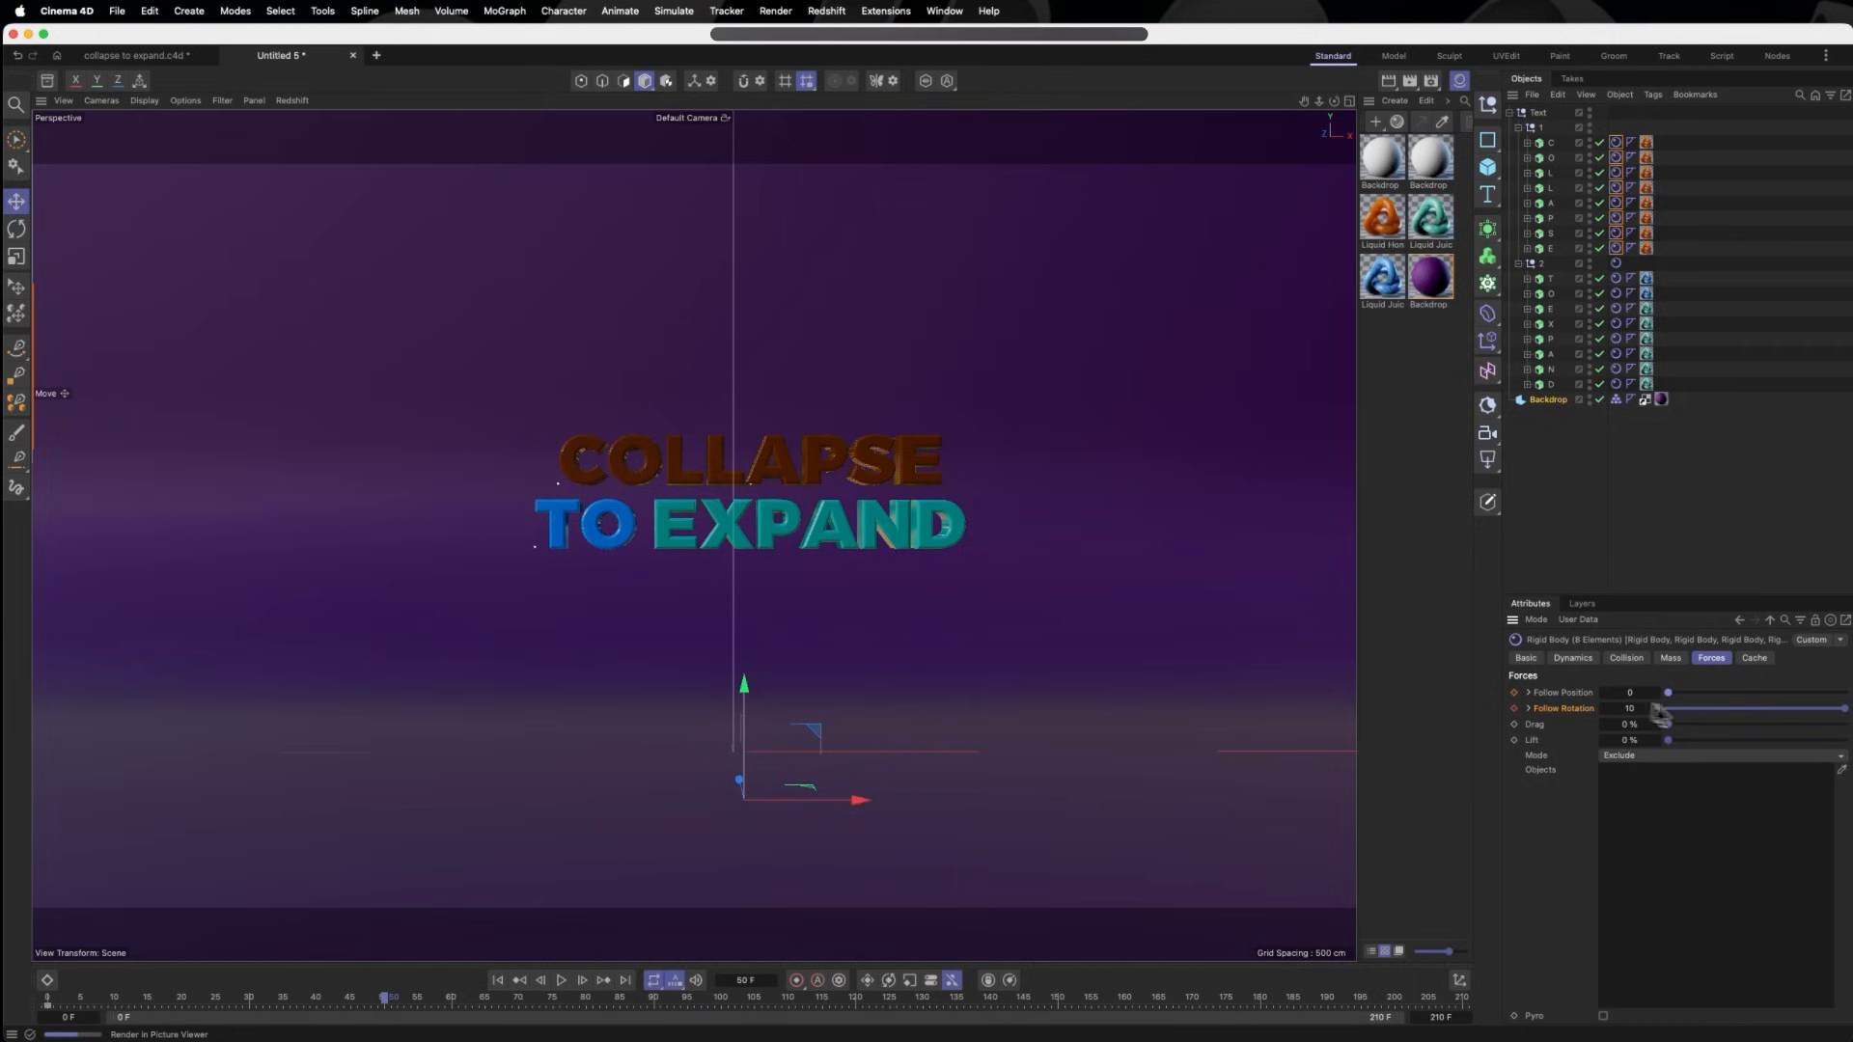
pyautogui.moveTo(1844, 710); pyautogui.dragTo(1653, 713)
pyautogui.click(1514, 693)
pyautogui.click(1515, 709)
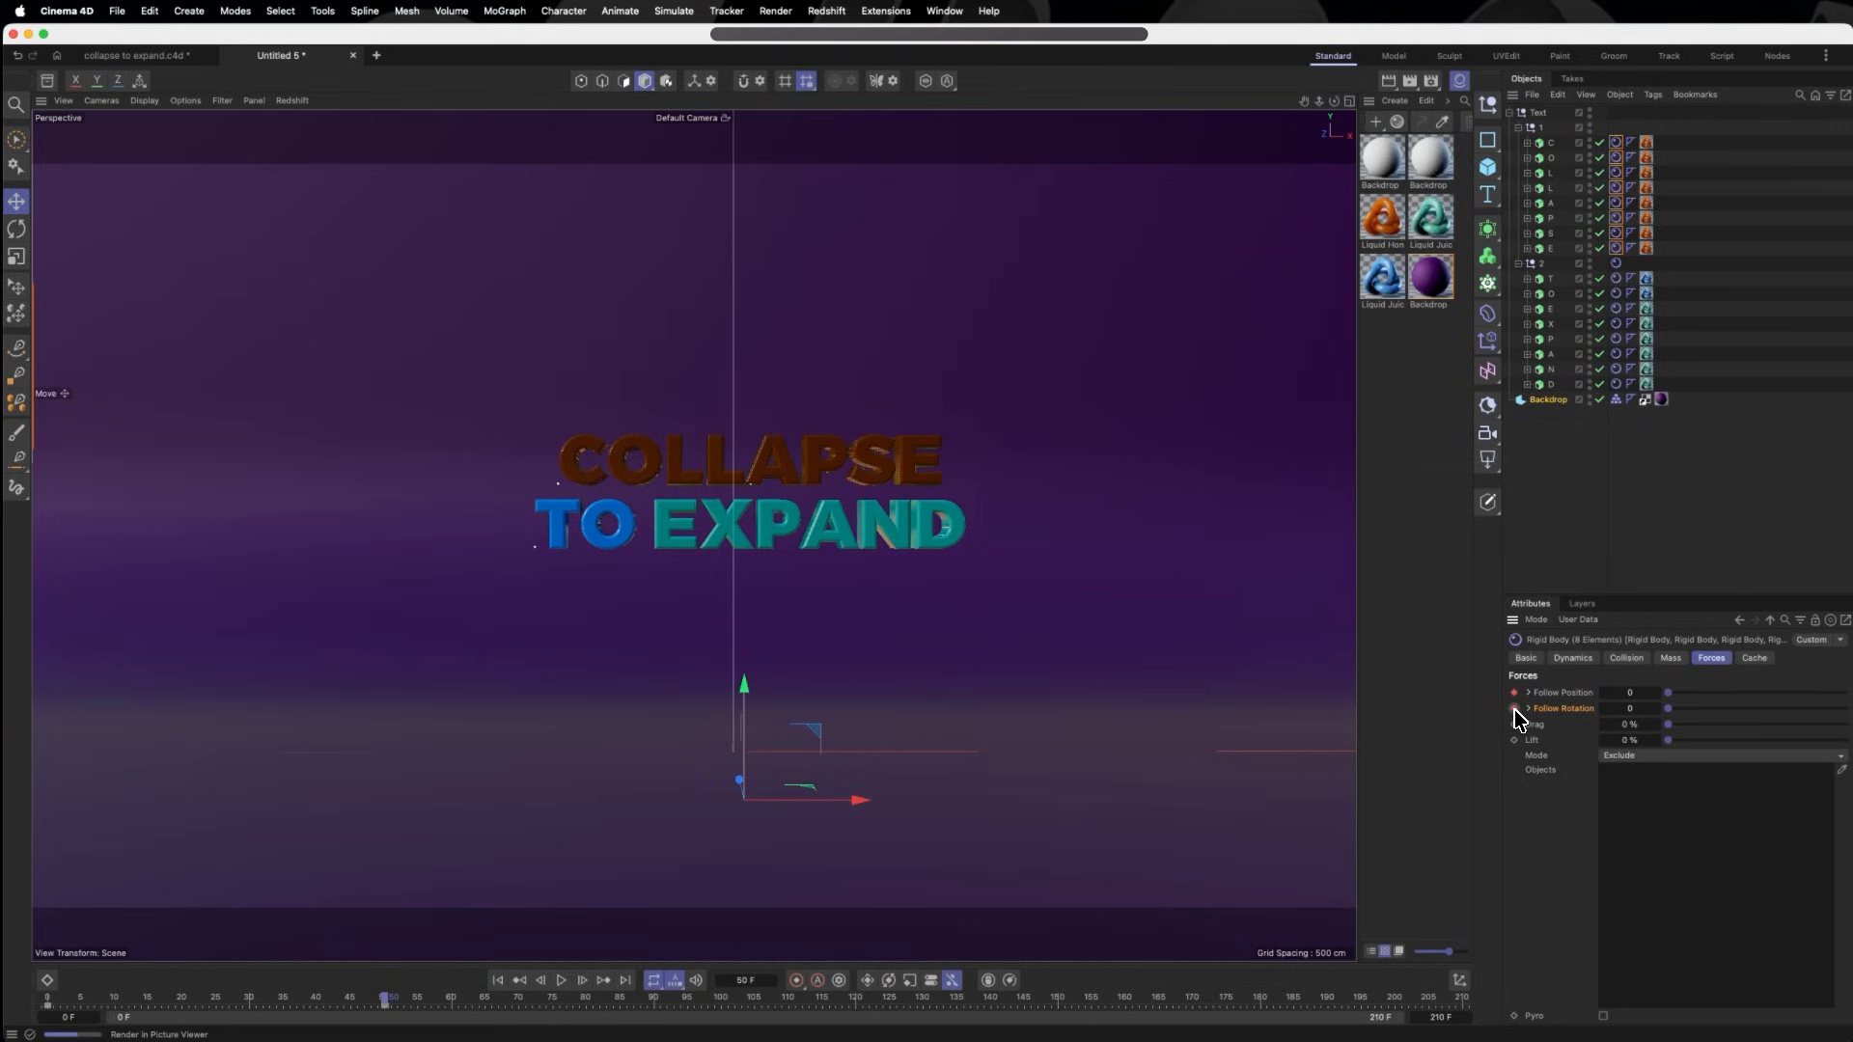
# - At frame 0, set Follow Position and Follow Rotation to 10 on all TO EXPAND rigid body tags and keyframe both
pyautogui.click(1616, 278)
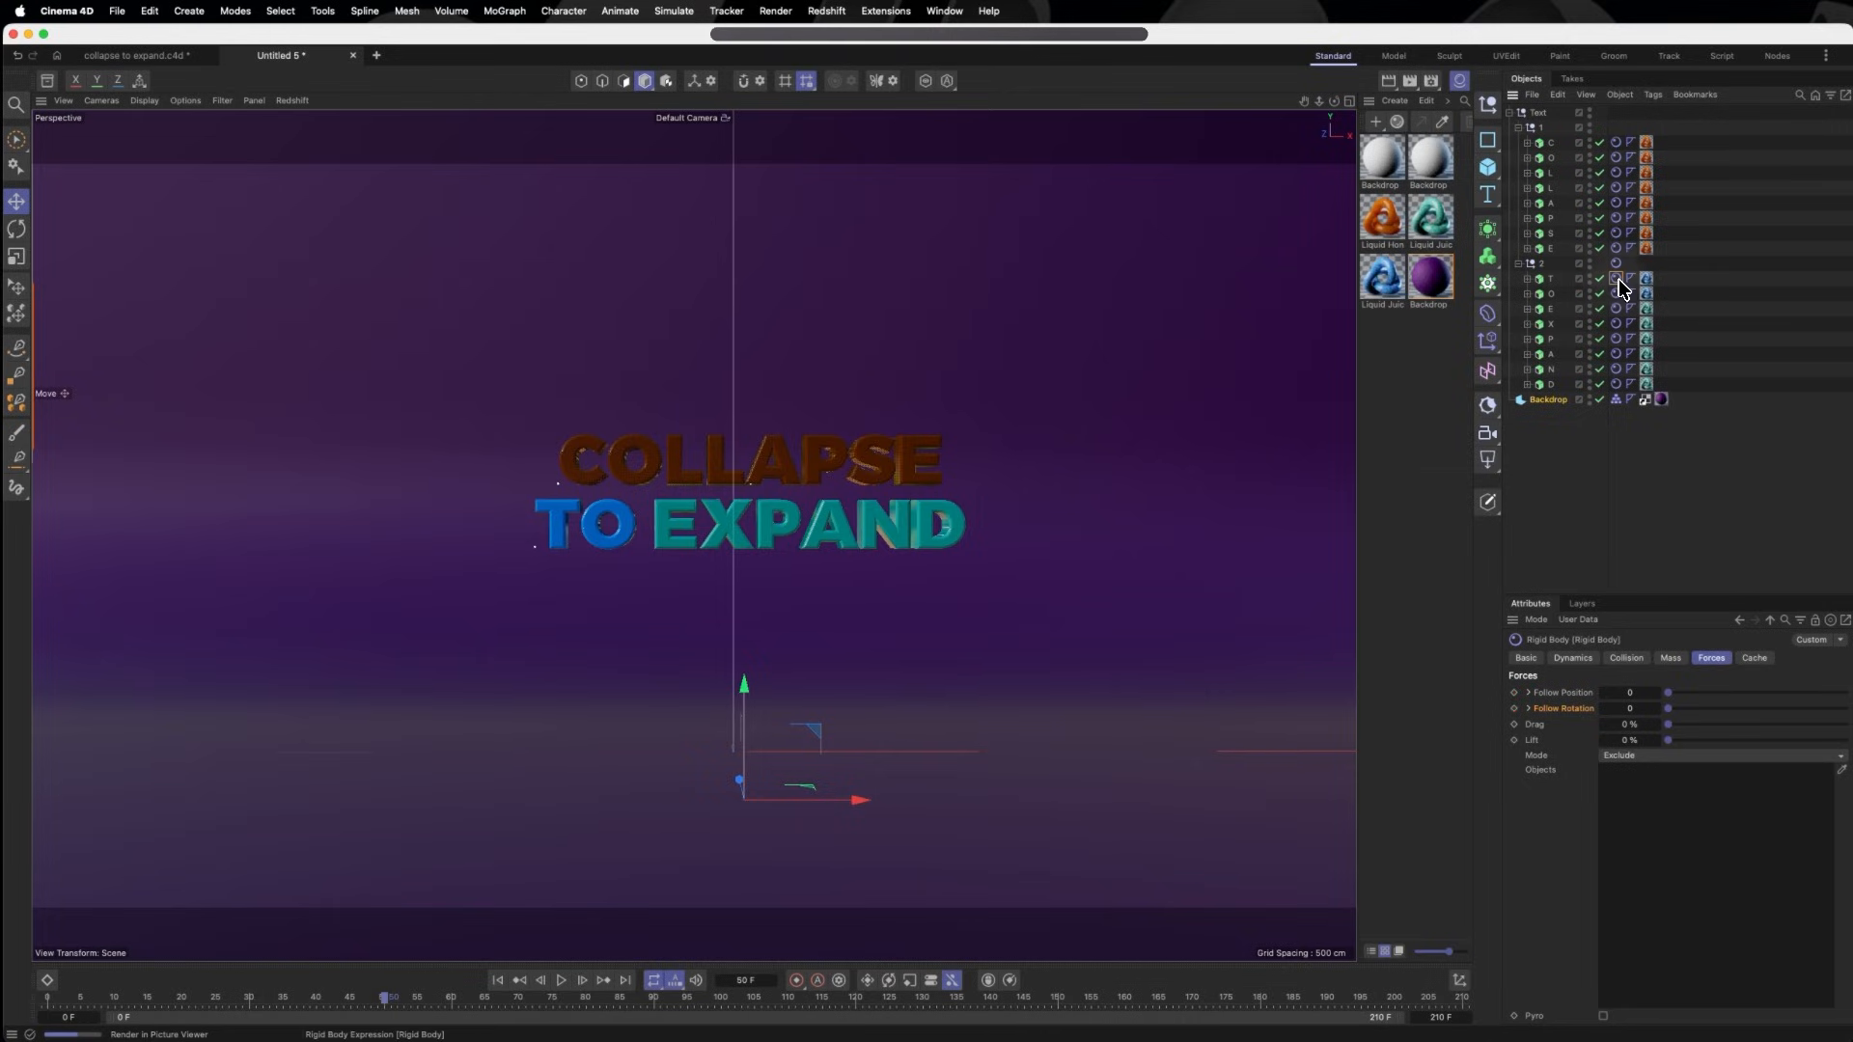
pyautogui.keyDown('shift'); pyautogui.click(1617, 384); pyautogui.keyUp('shift')
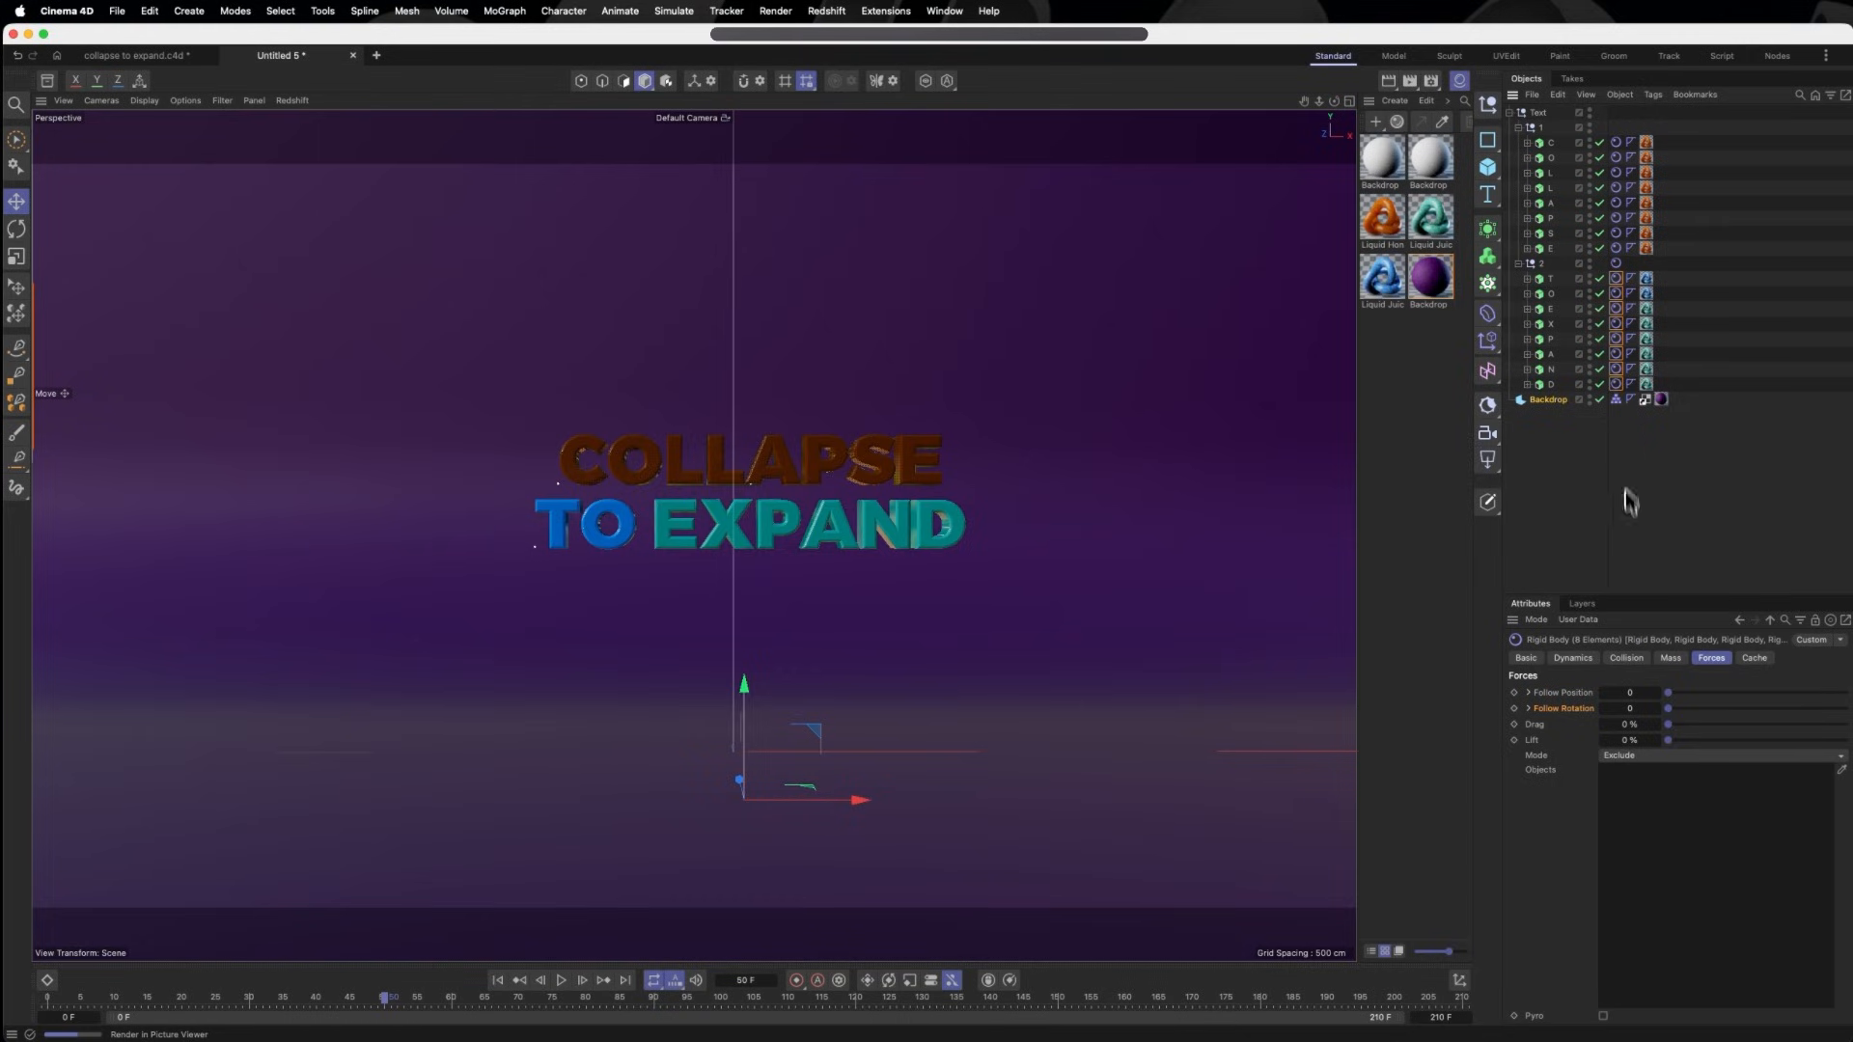
pyautogui.moveTo(114, 996); pyautogui.dragTo(5, 995)
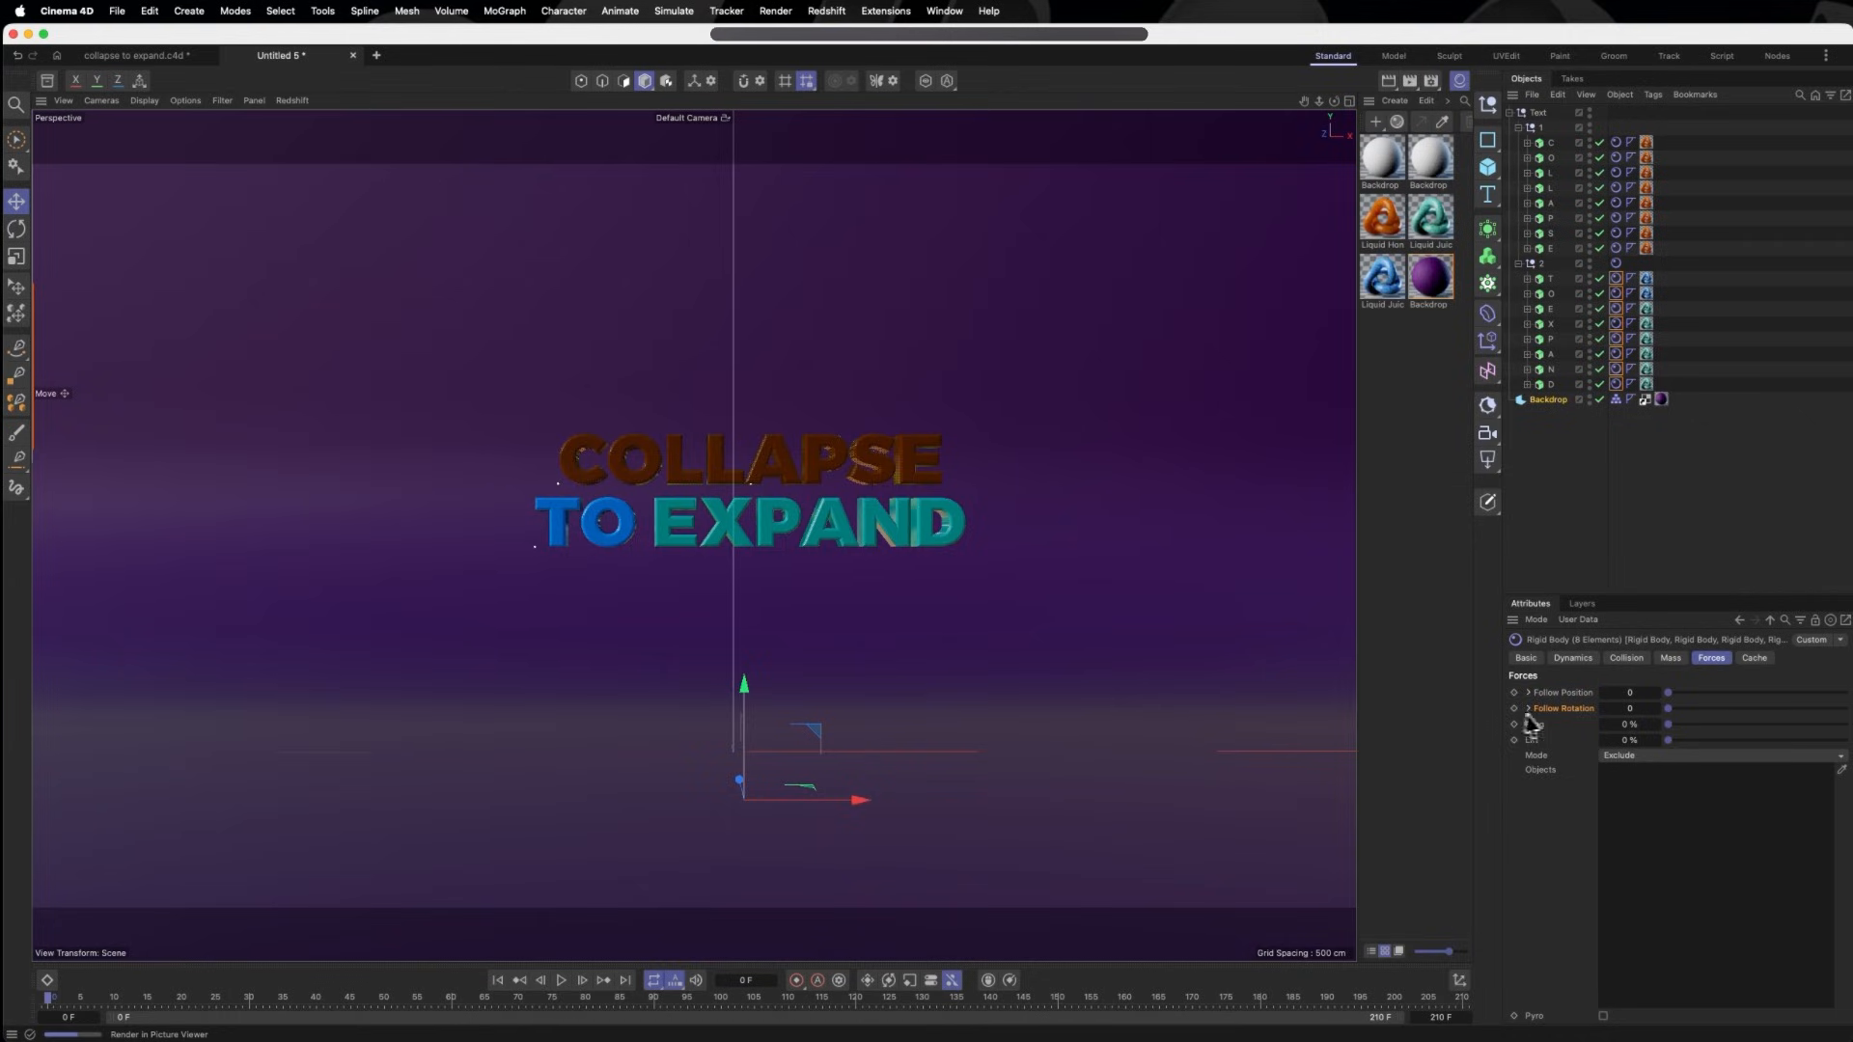
pyautogui.moveTo(1673, 695); pyautogui.dragTo(1847, 695)
pyautogui.moveTo(1678, 709); pyautogui.dragTo(1847, 711)
pyautogui.click(1514, 692)
pyautogui.click(1515, 709)
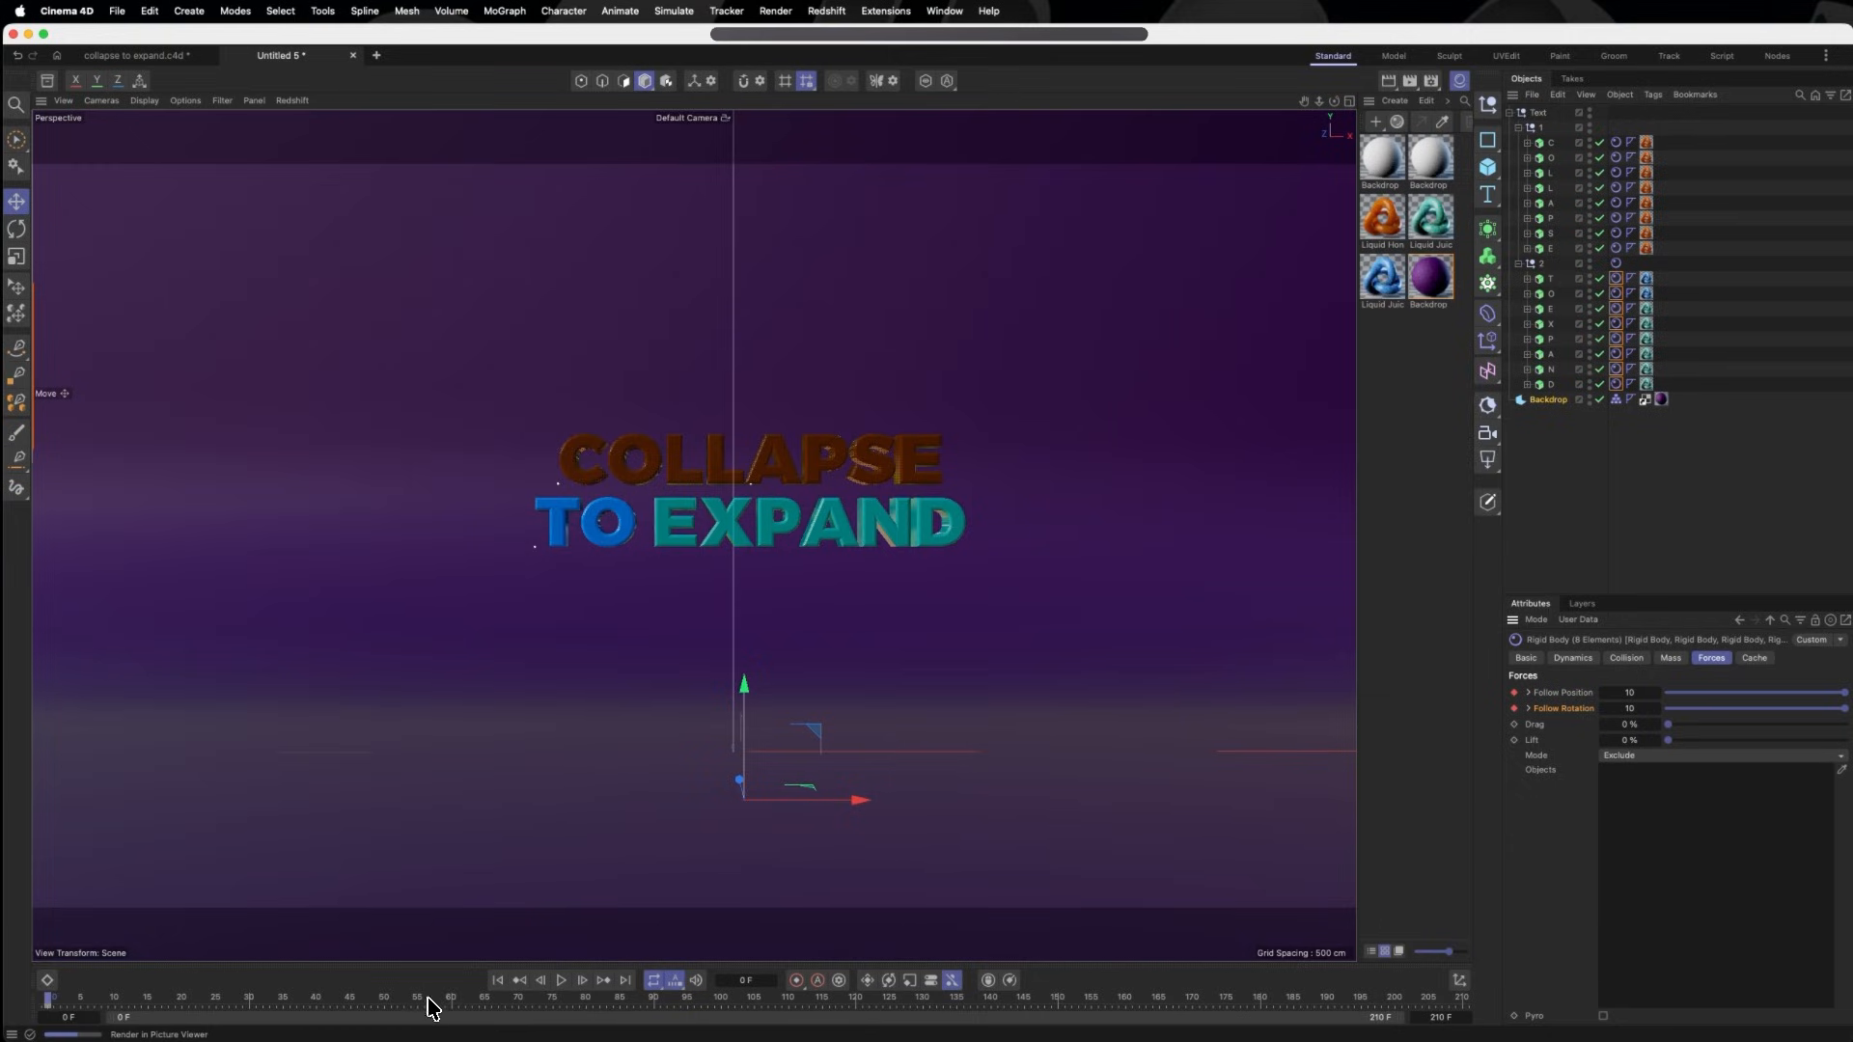
# - Keyframe the TO EXPAND tags' Follow Position and Follow Rotation at 0 on frame 90, and test-play the animation
pyautogui.click(653, 1004)
pyautogui.moveTo(1839, 693); pyautogui.dragTo(1627, 695)
pyautogui.moveTo(1842, 708); pyautogui.dragTo(1646, 716)
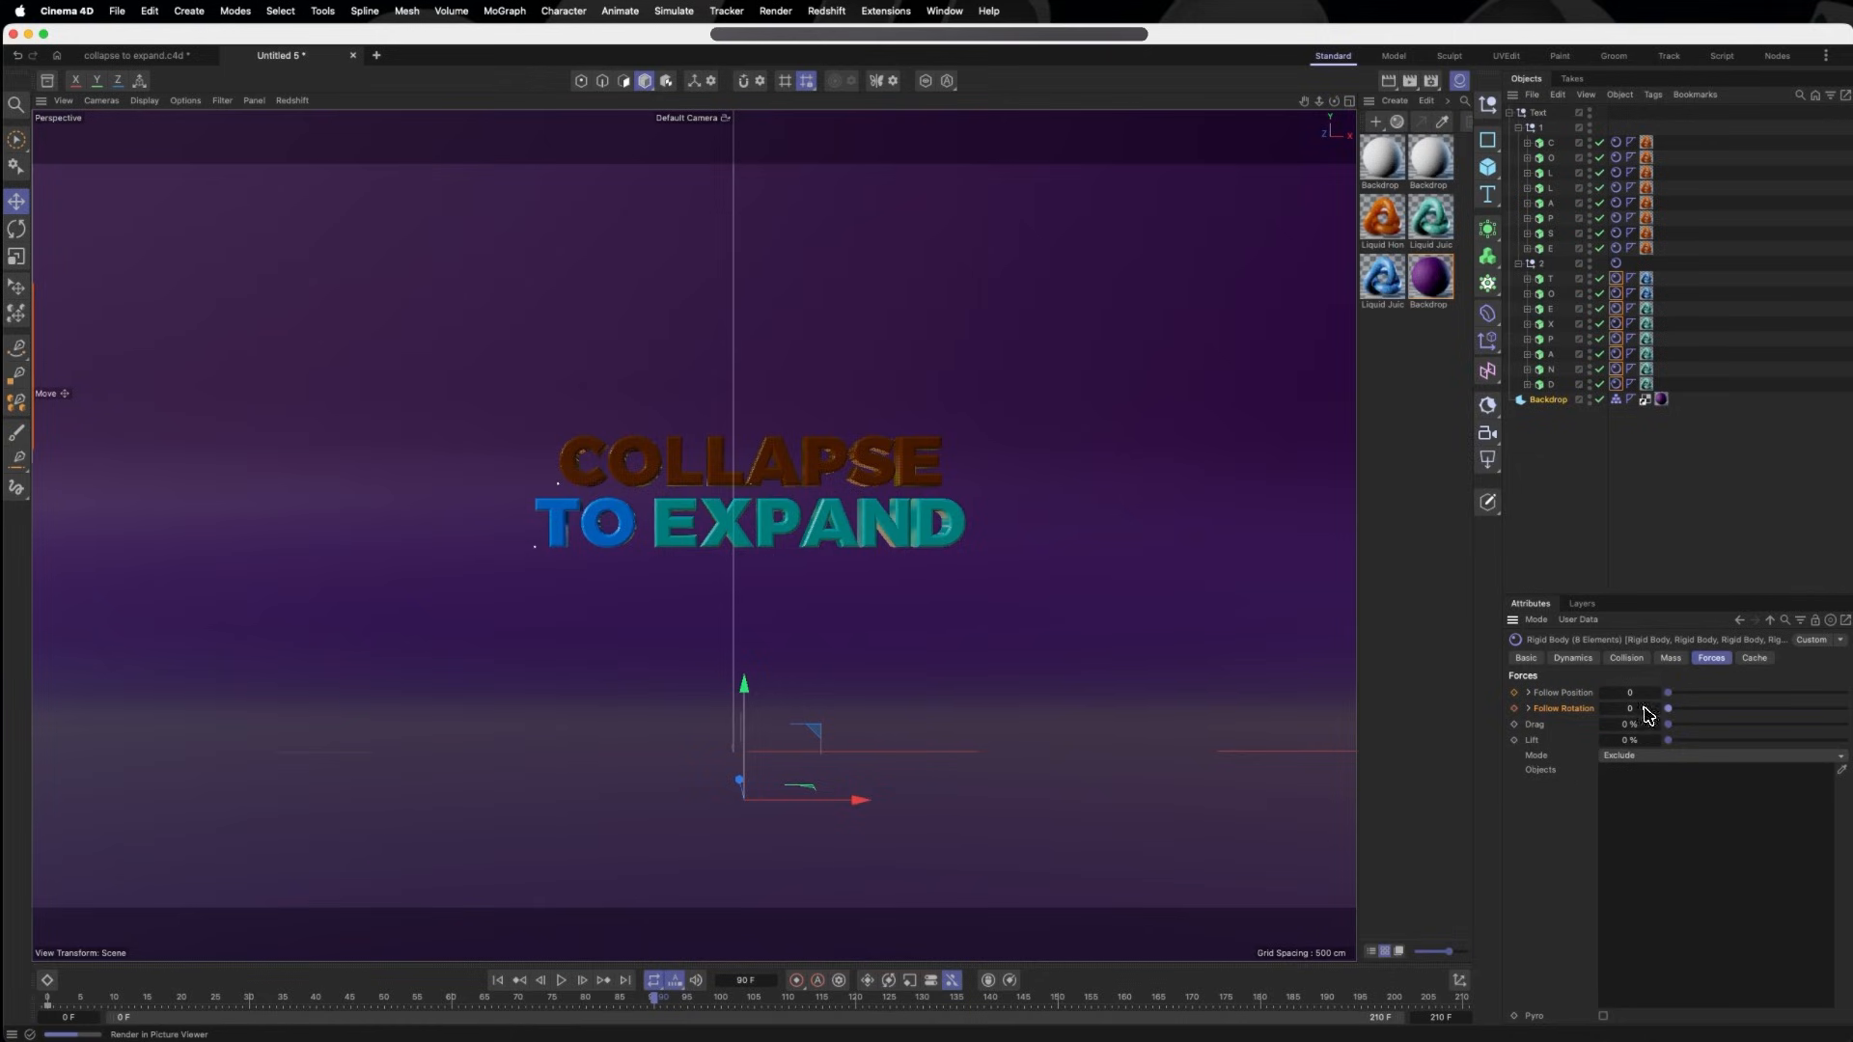
pyautogui.click(1515, 693)
pyautogui.click(1514, 709)
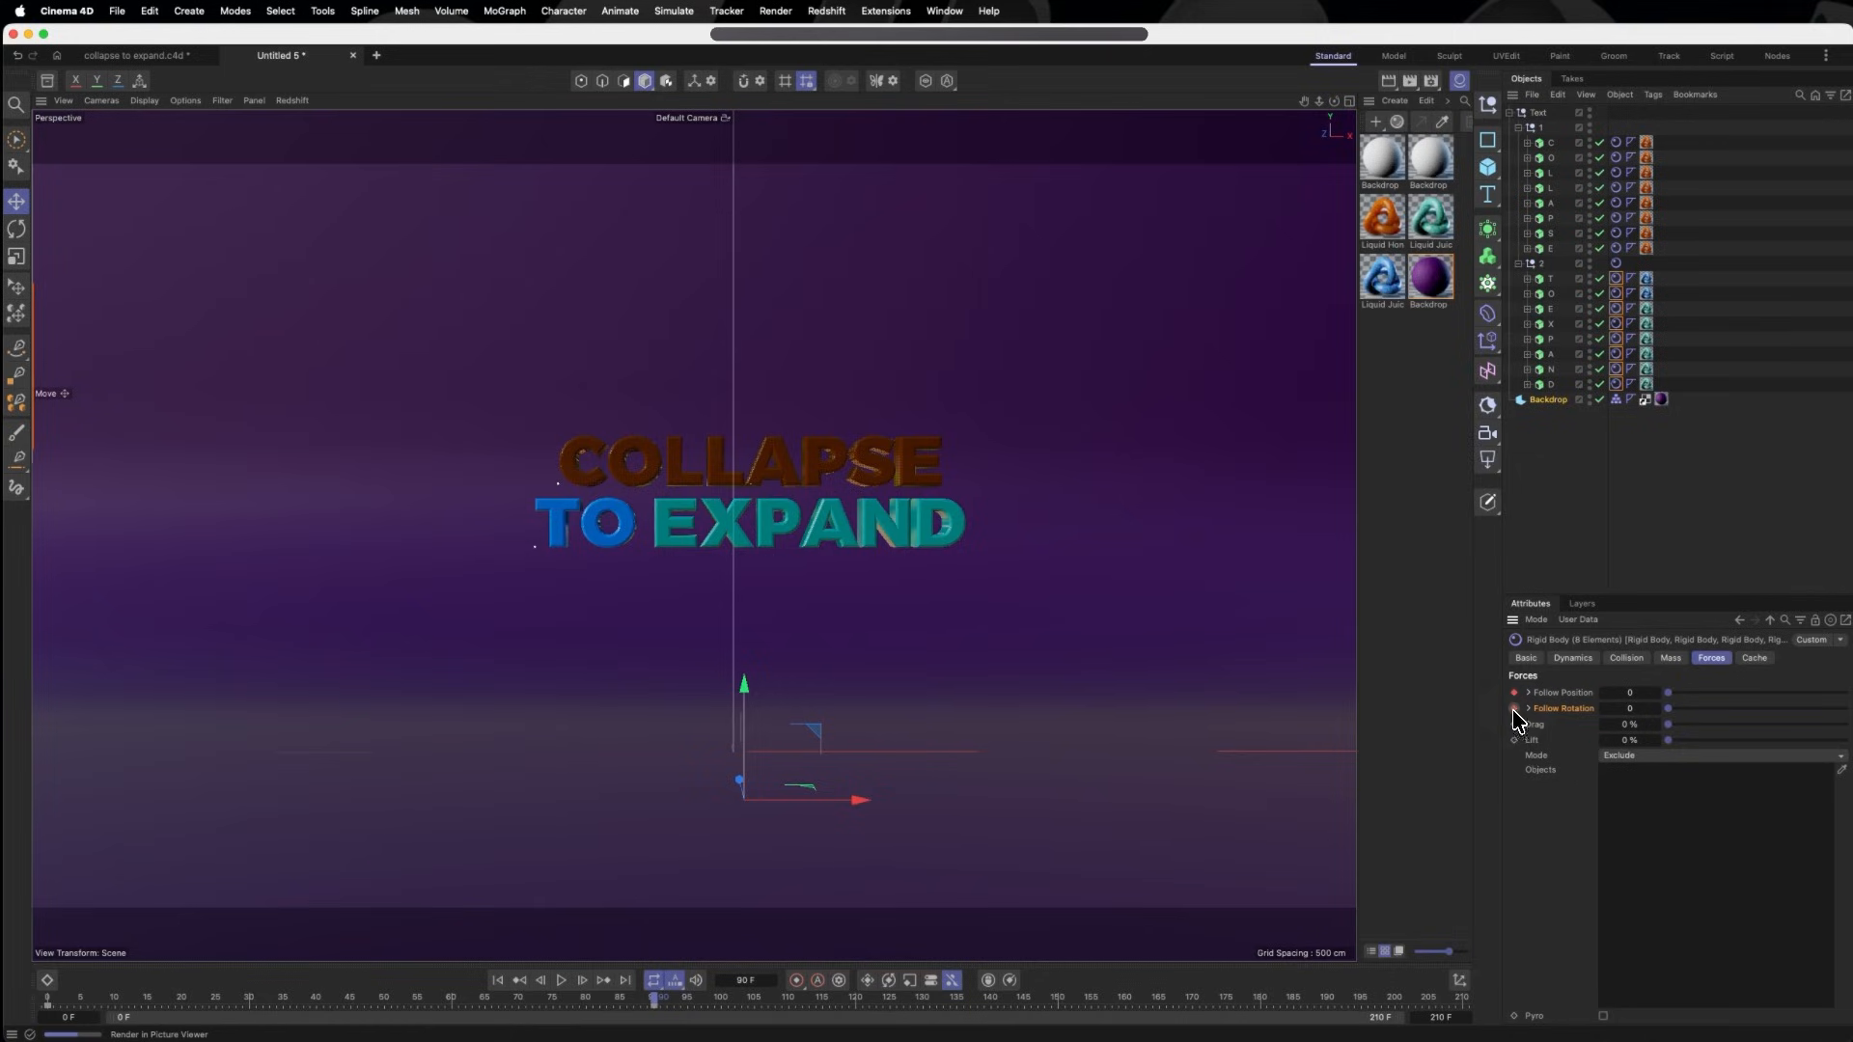
pyautogui.click(560, 980)
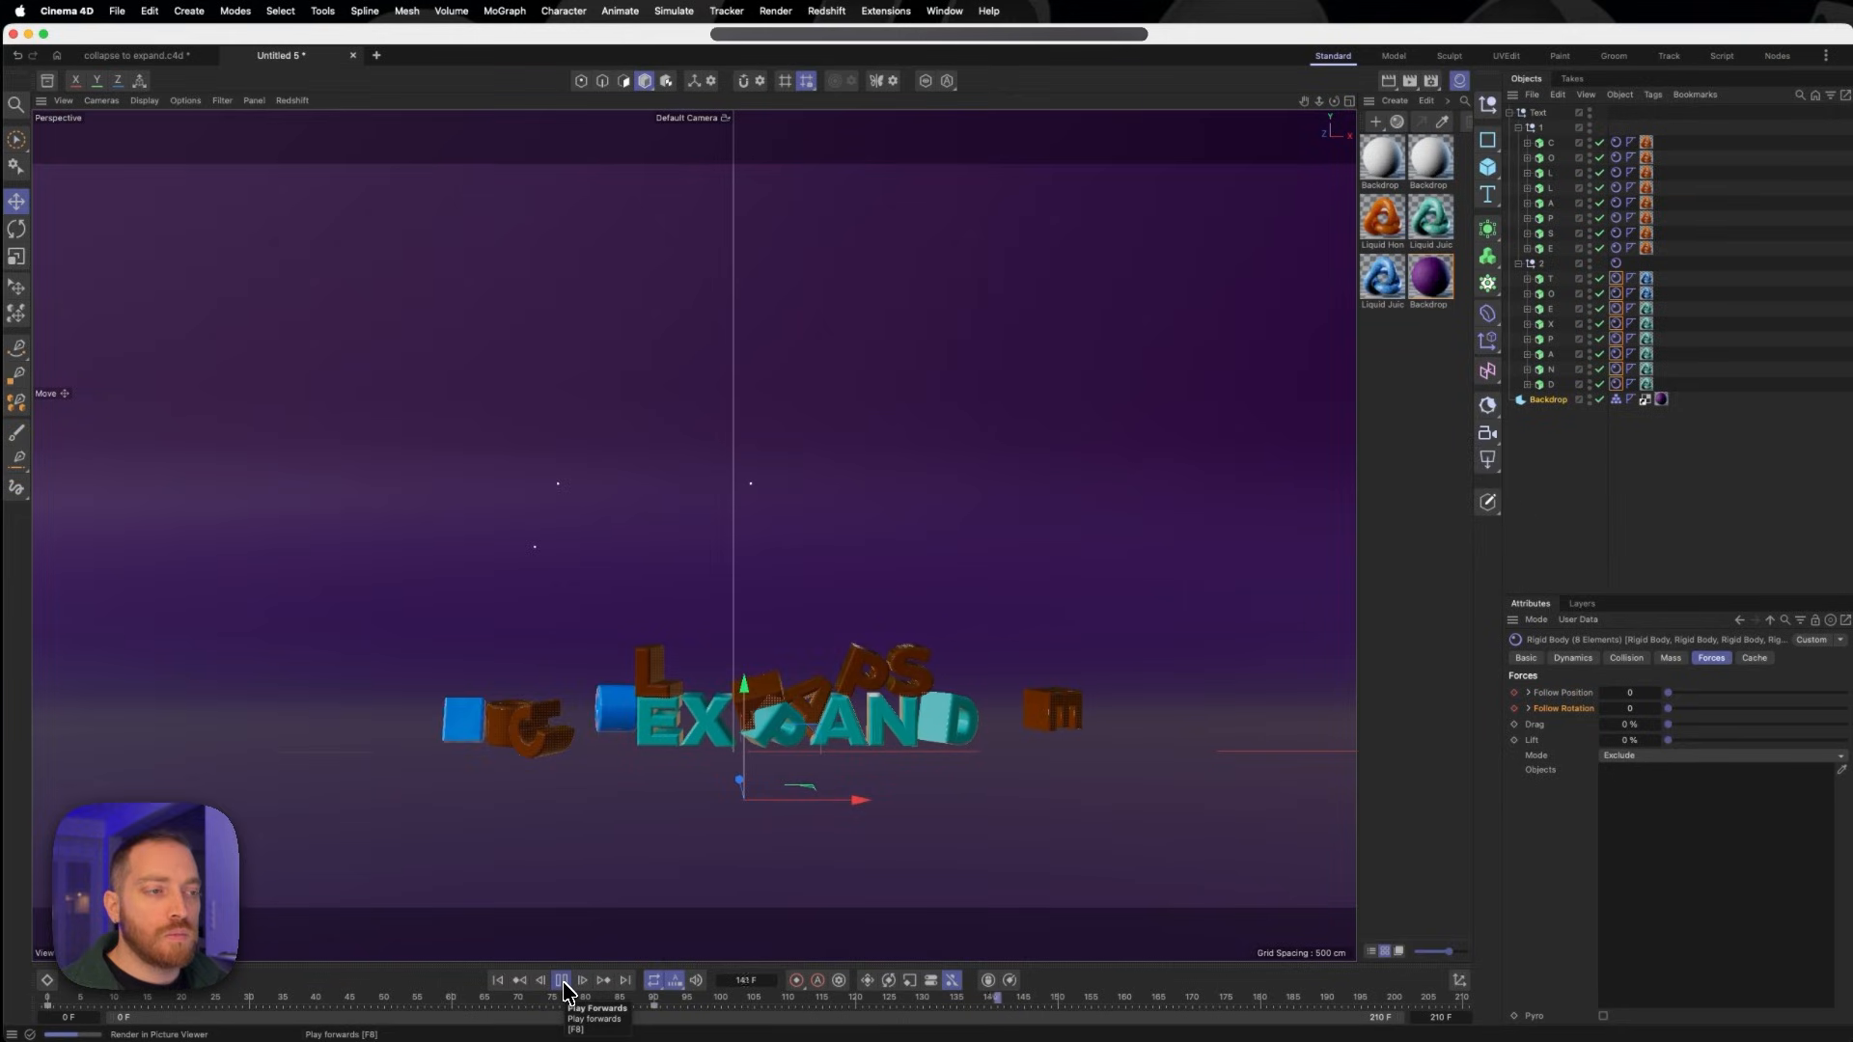
pyautogui.click(561, 981)
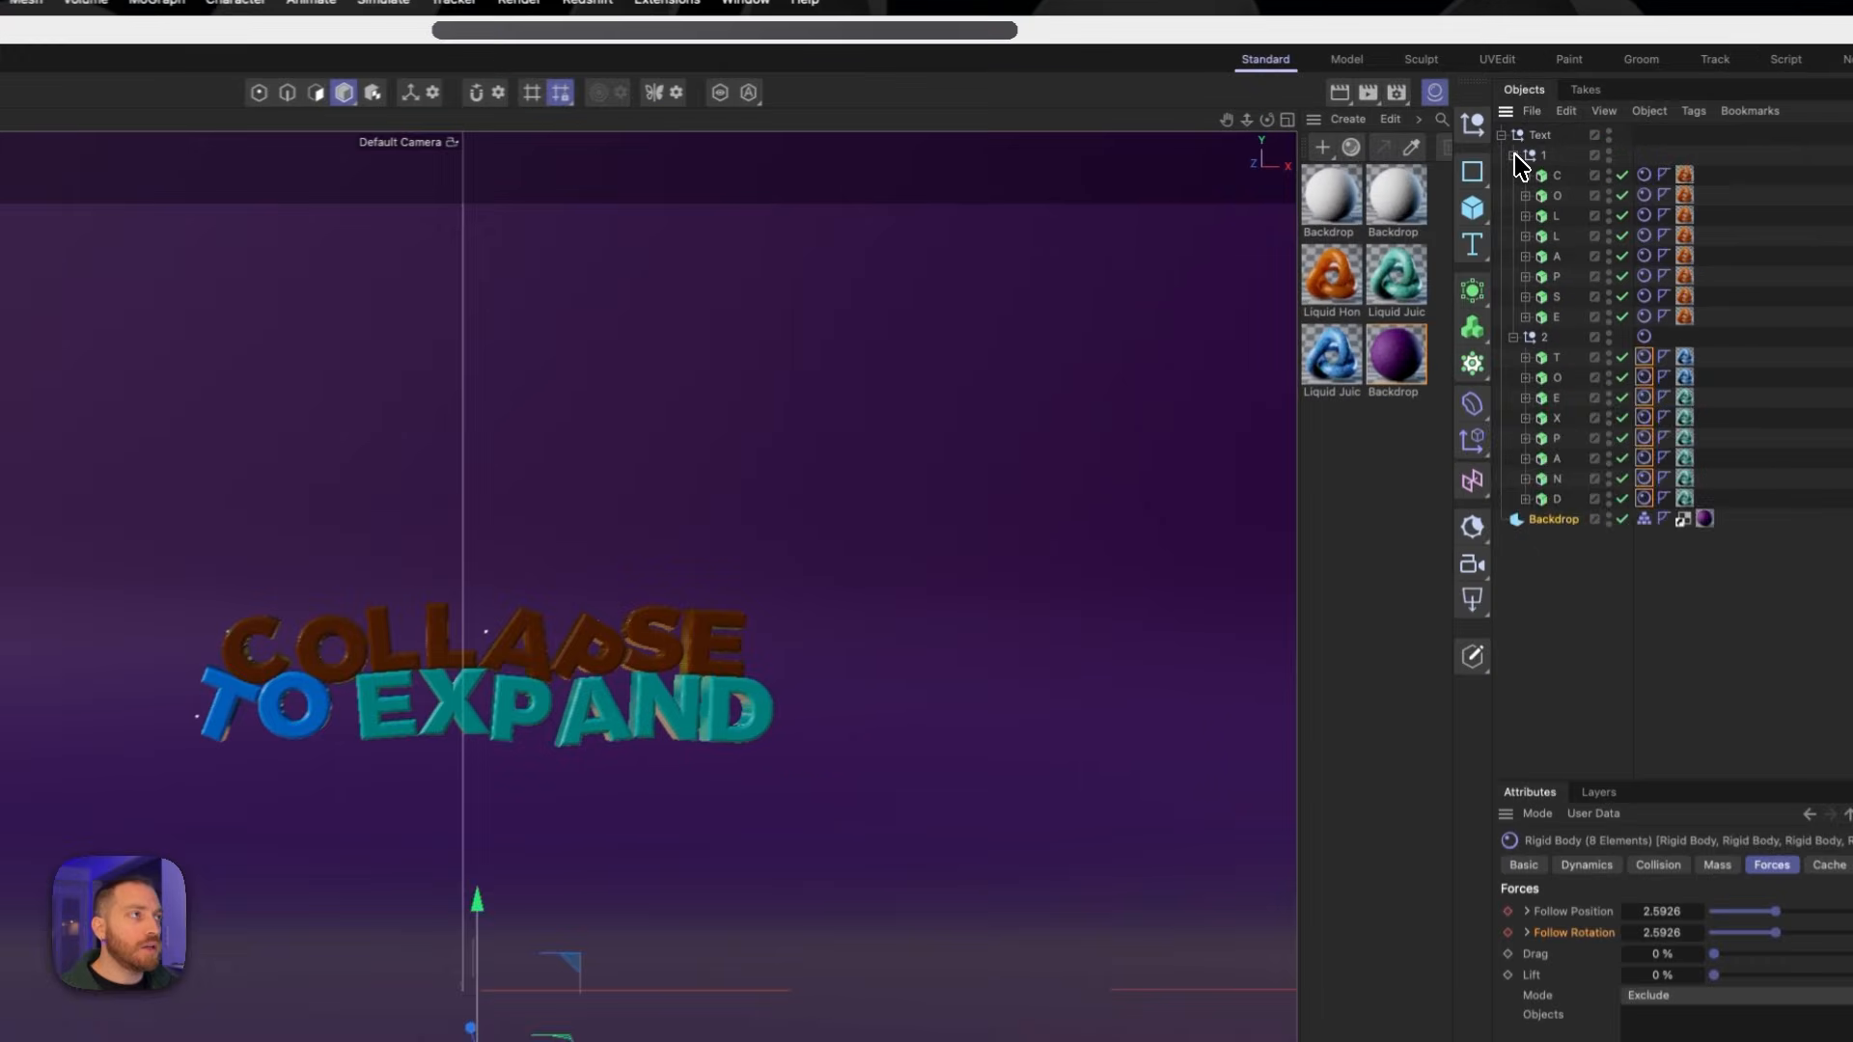
# - Fold up the Text hierarchy, duplicate the Text group and move the copy up above the original
pyautogui.click(1519, 128)
pyautogui.click(1519, 142)
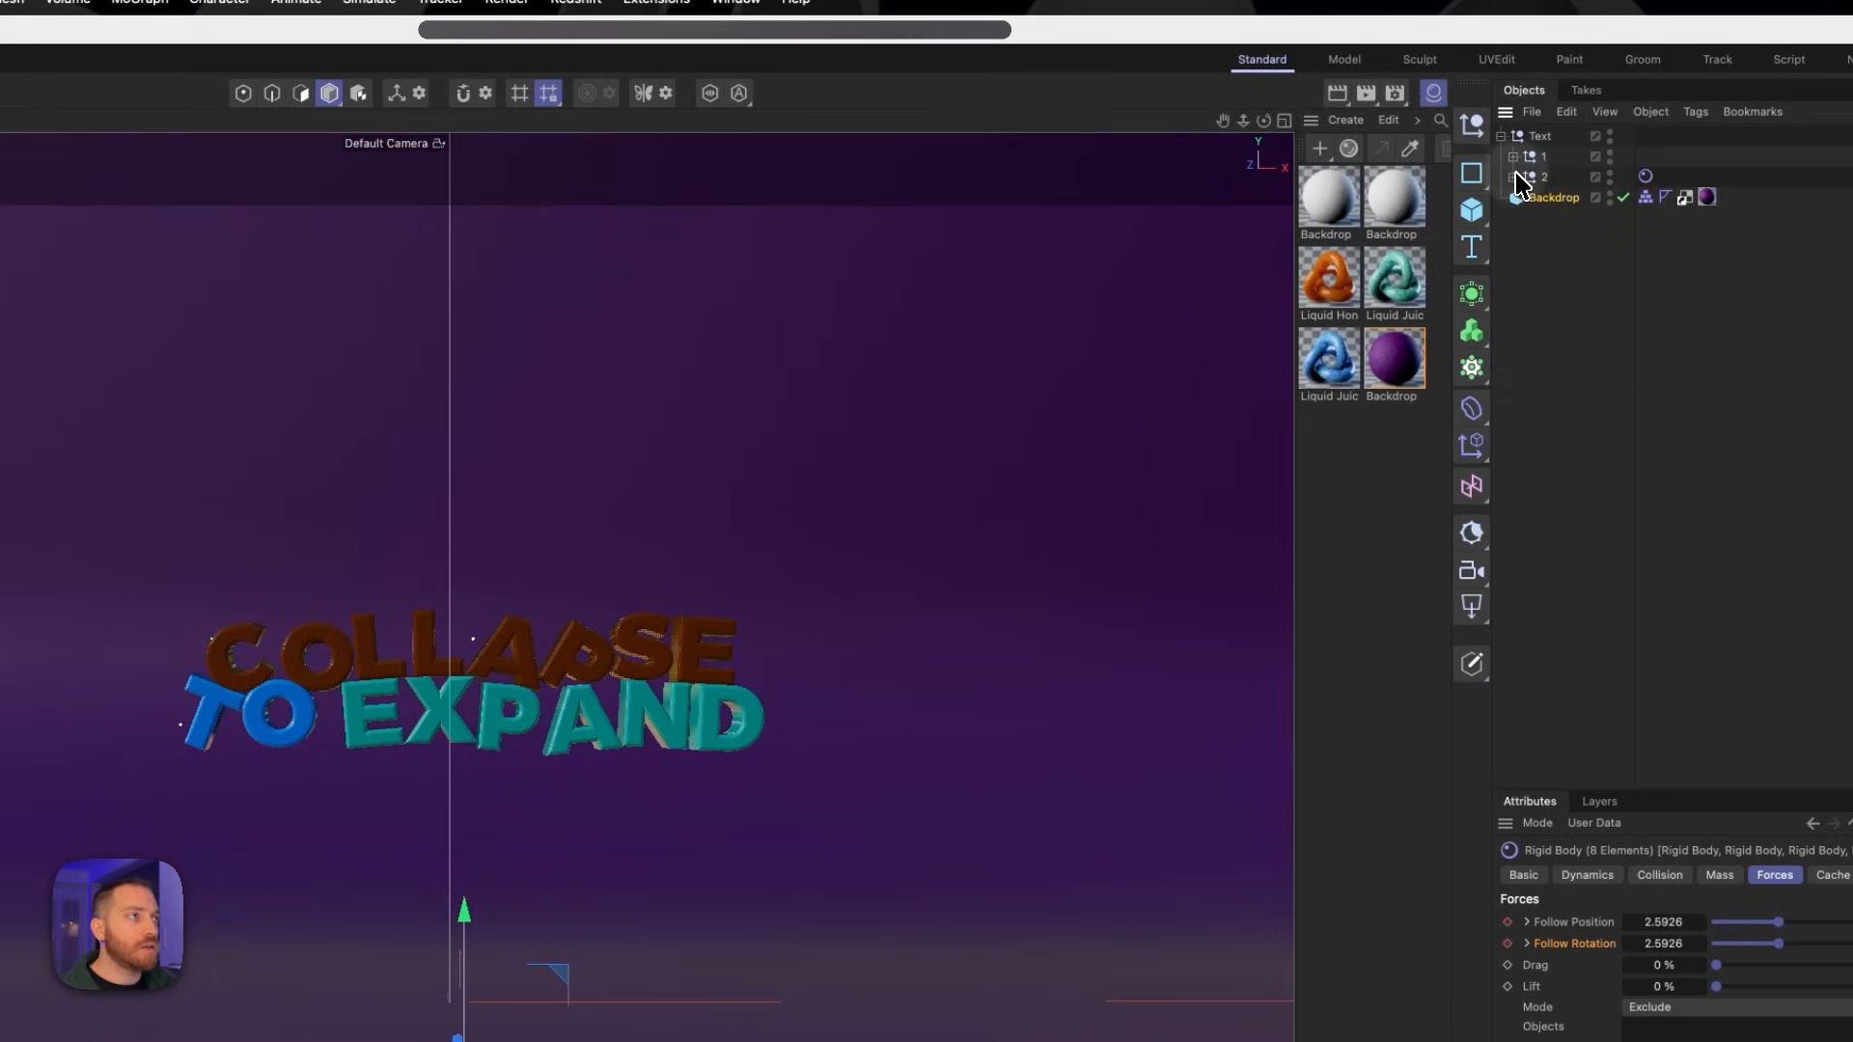
pyautogui.click(1501, 136)
pyautogui.click(1541, 136)
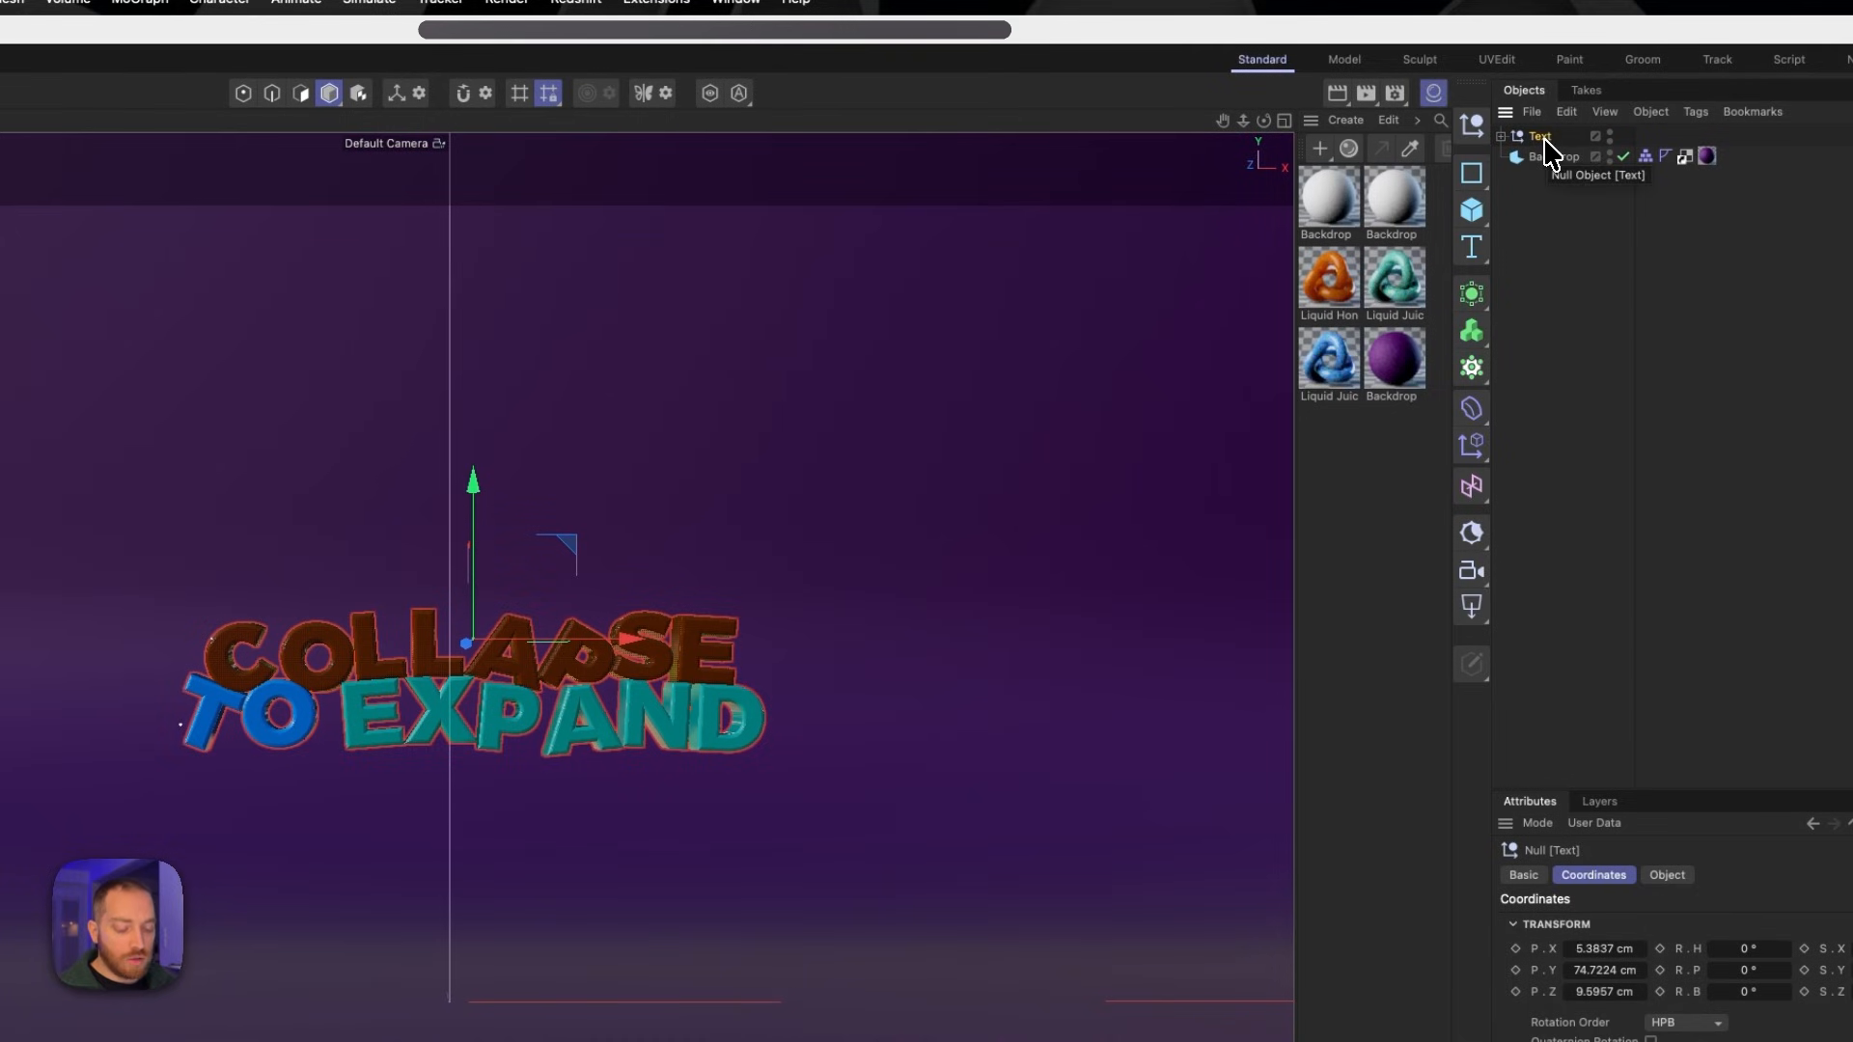
pyautogui.press('super+c')
pyautogui.press('super+v')
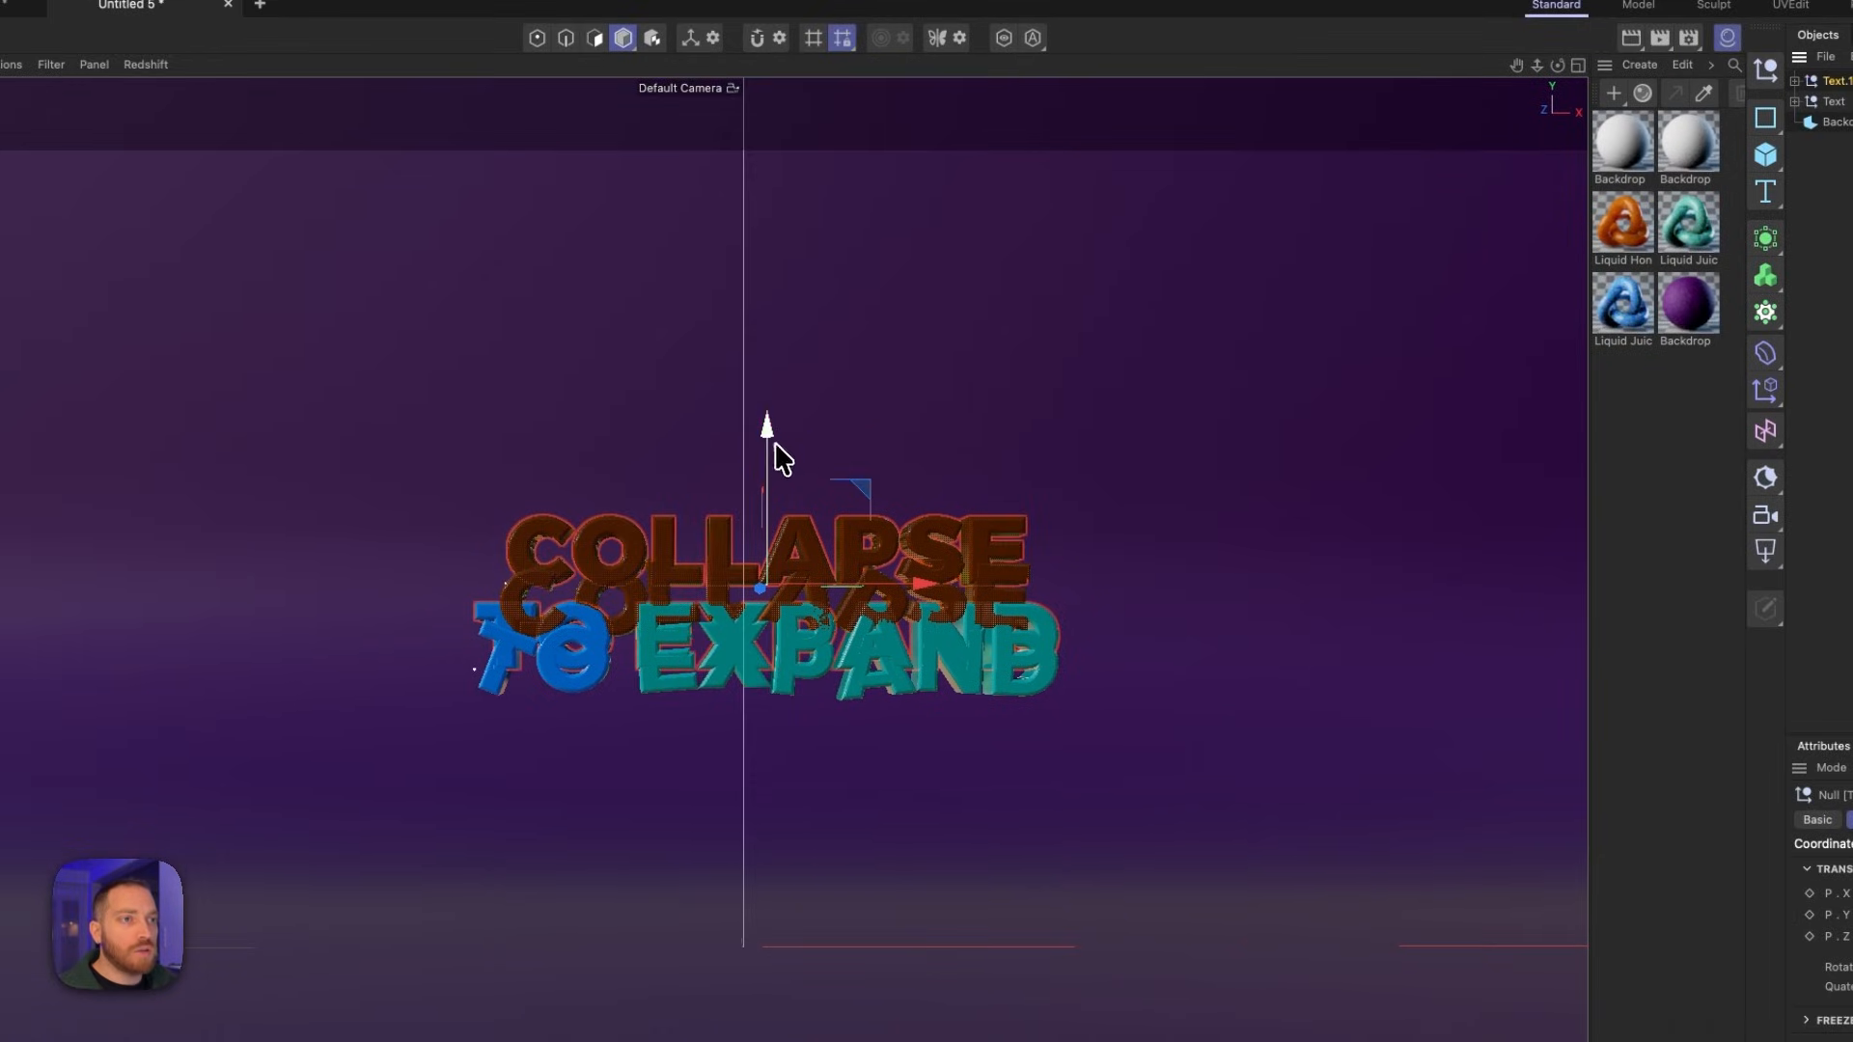
pyautogui.moveTo(768, 433); pyautogui.dragTo(776, 311)
# - Return the timeline to frame 0 and move the original Text group slightly down, just below the copy
pyautogui.click(1837, 103)
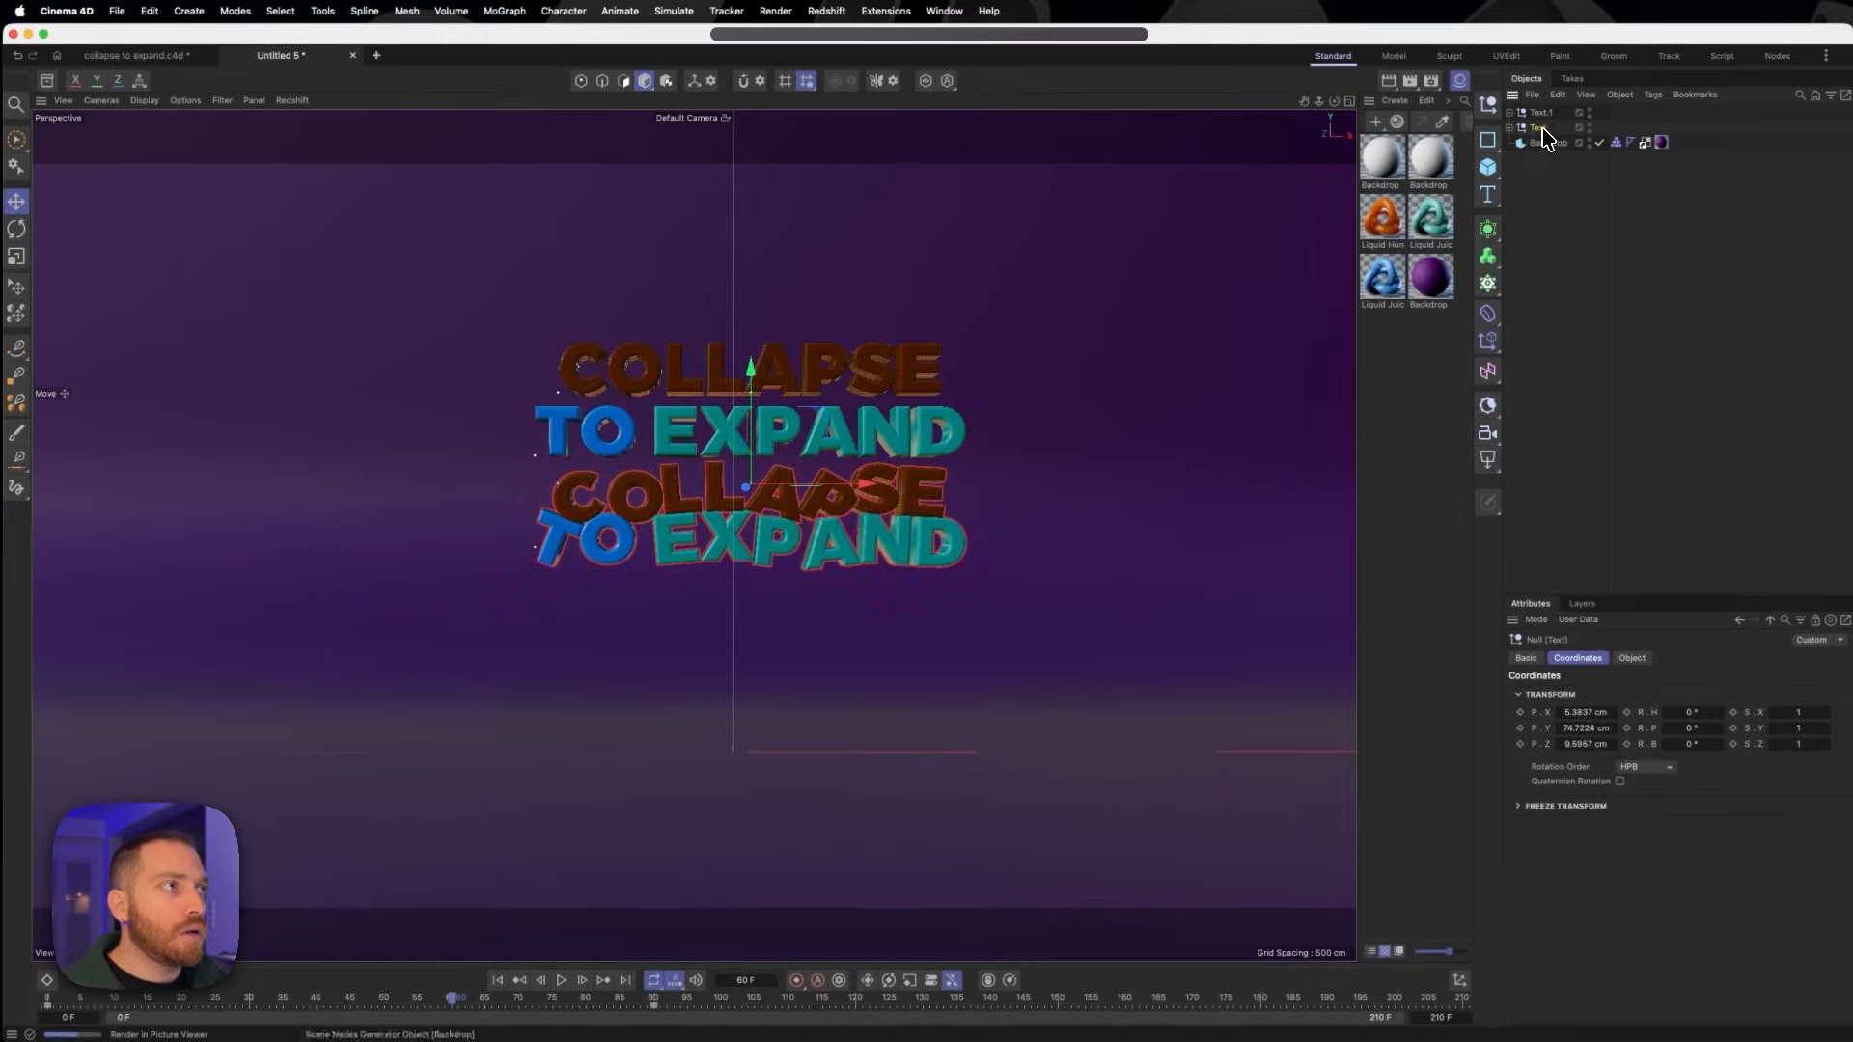
pyautogui.moveTo(777, 439); pyautogui.dragTo(757, 384)
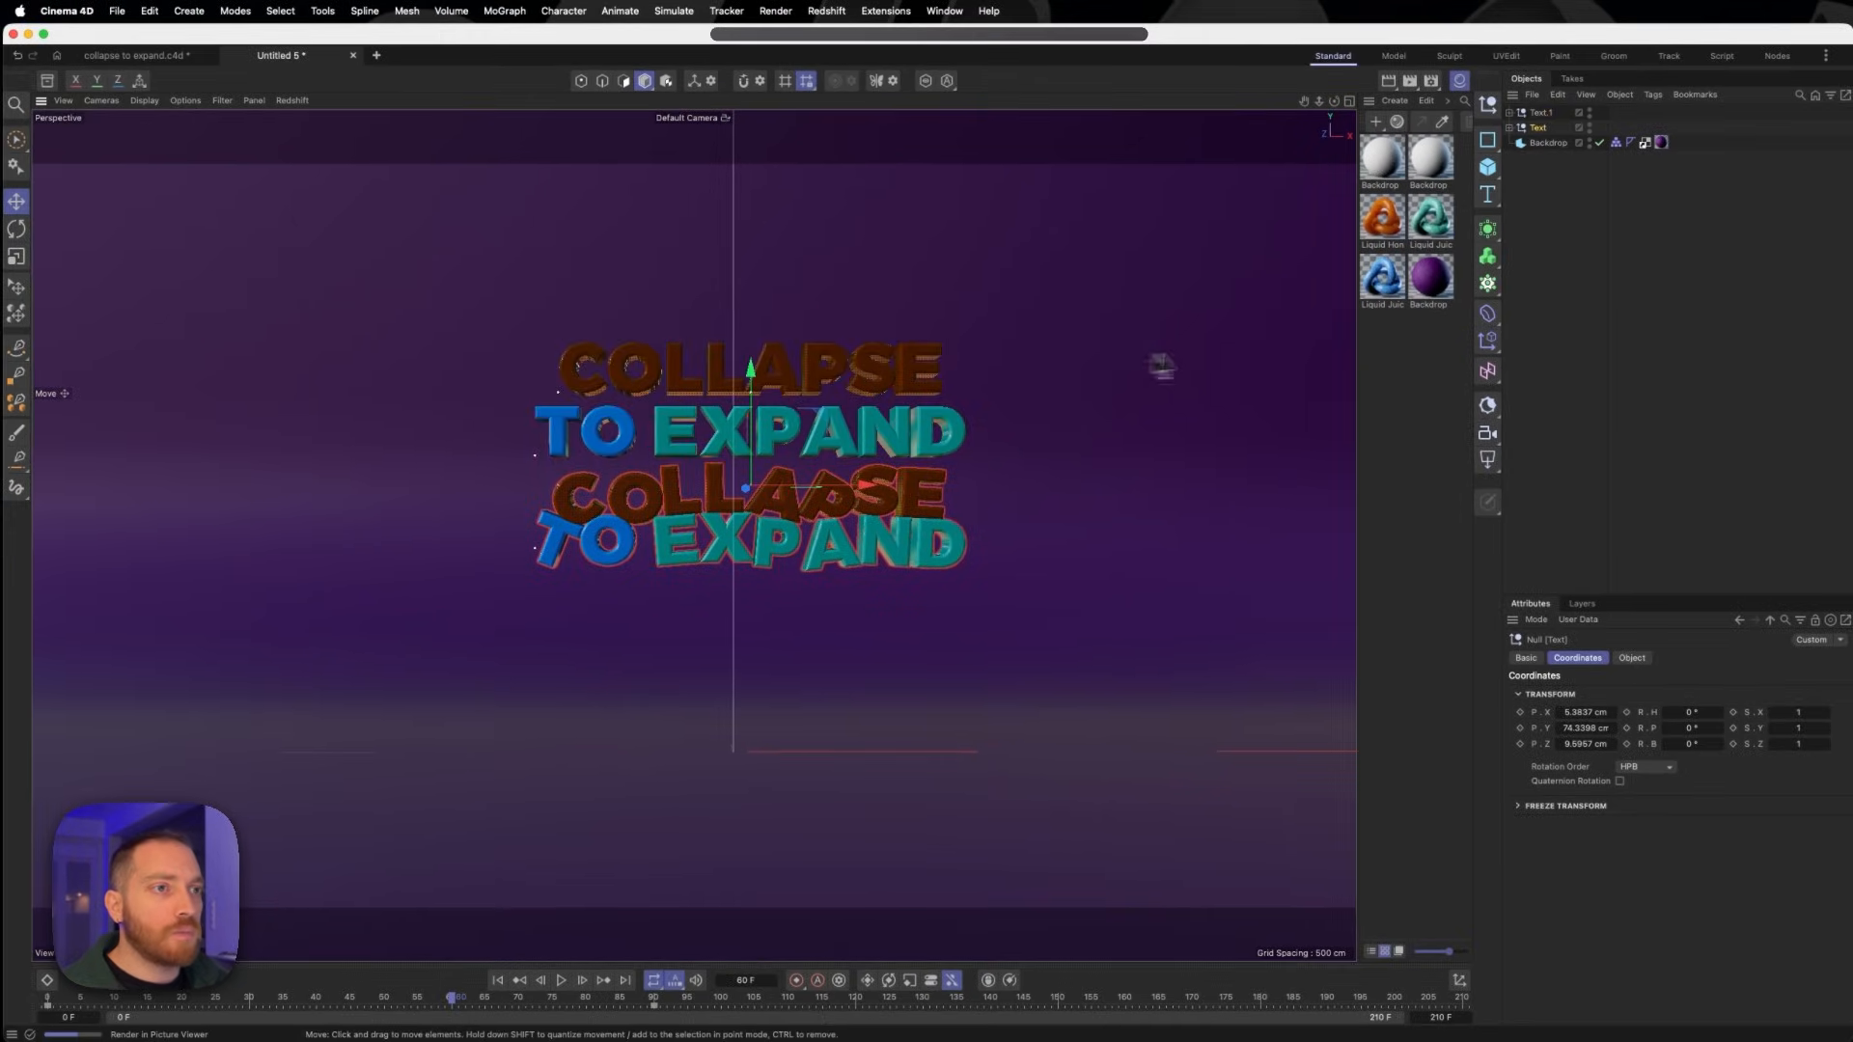
pyautogui.moveTo(451, 999); pyautogui.dragTo(47, 999)
pyautogui.moveTo(752, 373); pyautogui.dragTo(749, 402)
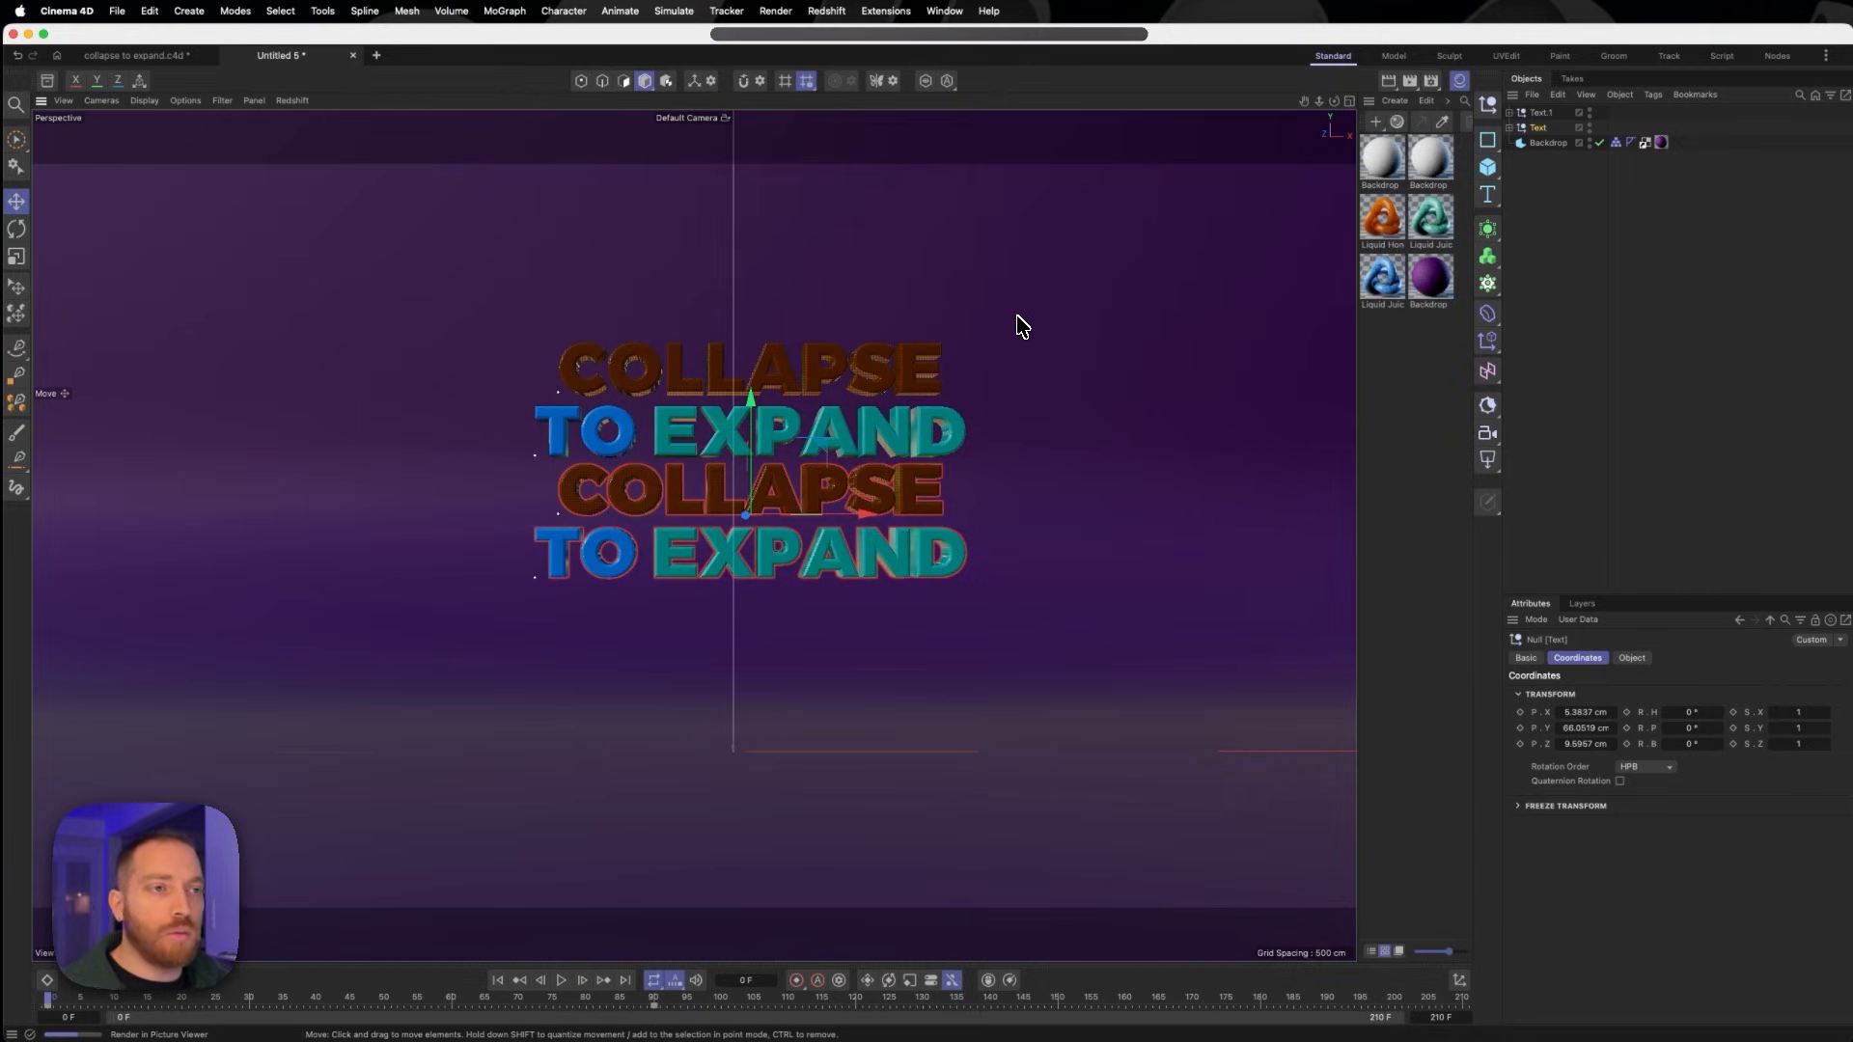
# - Duplicate the Text.1 group twice, stacking one copy above the existing text at about 135 cm height and one below at about 32 cm
pyautogui.click(1542, 113)
pyautogui.press('super+c')
pyautogui.press('super+v')
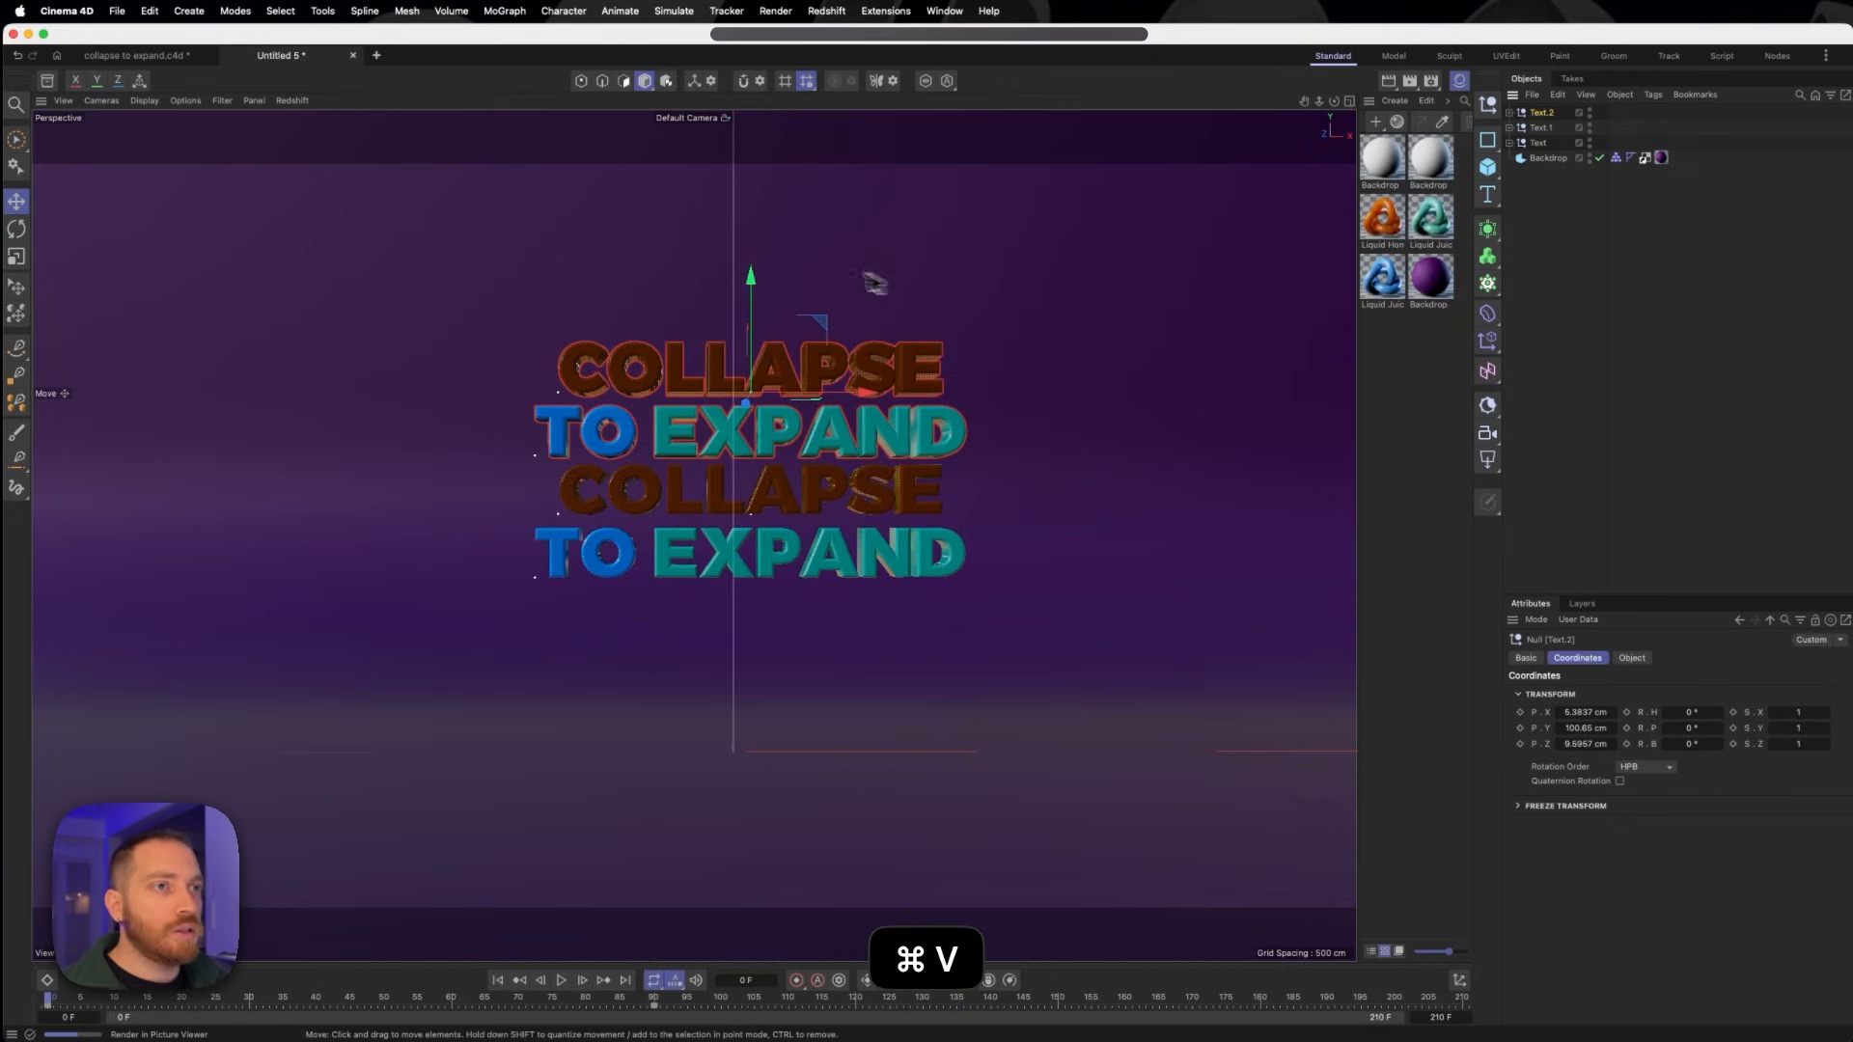
pyautogui.moveTo(751, 280); pyautogui.dragTo(752, 168)
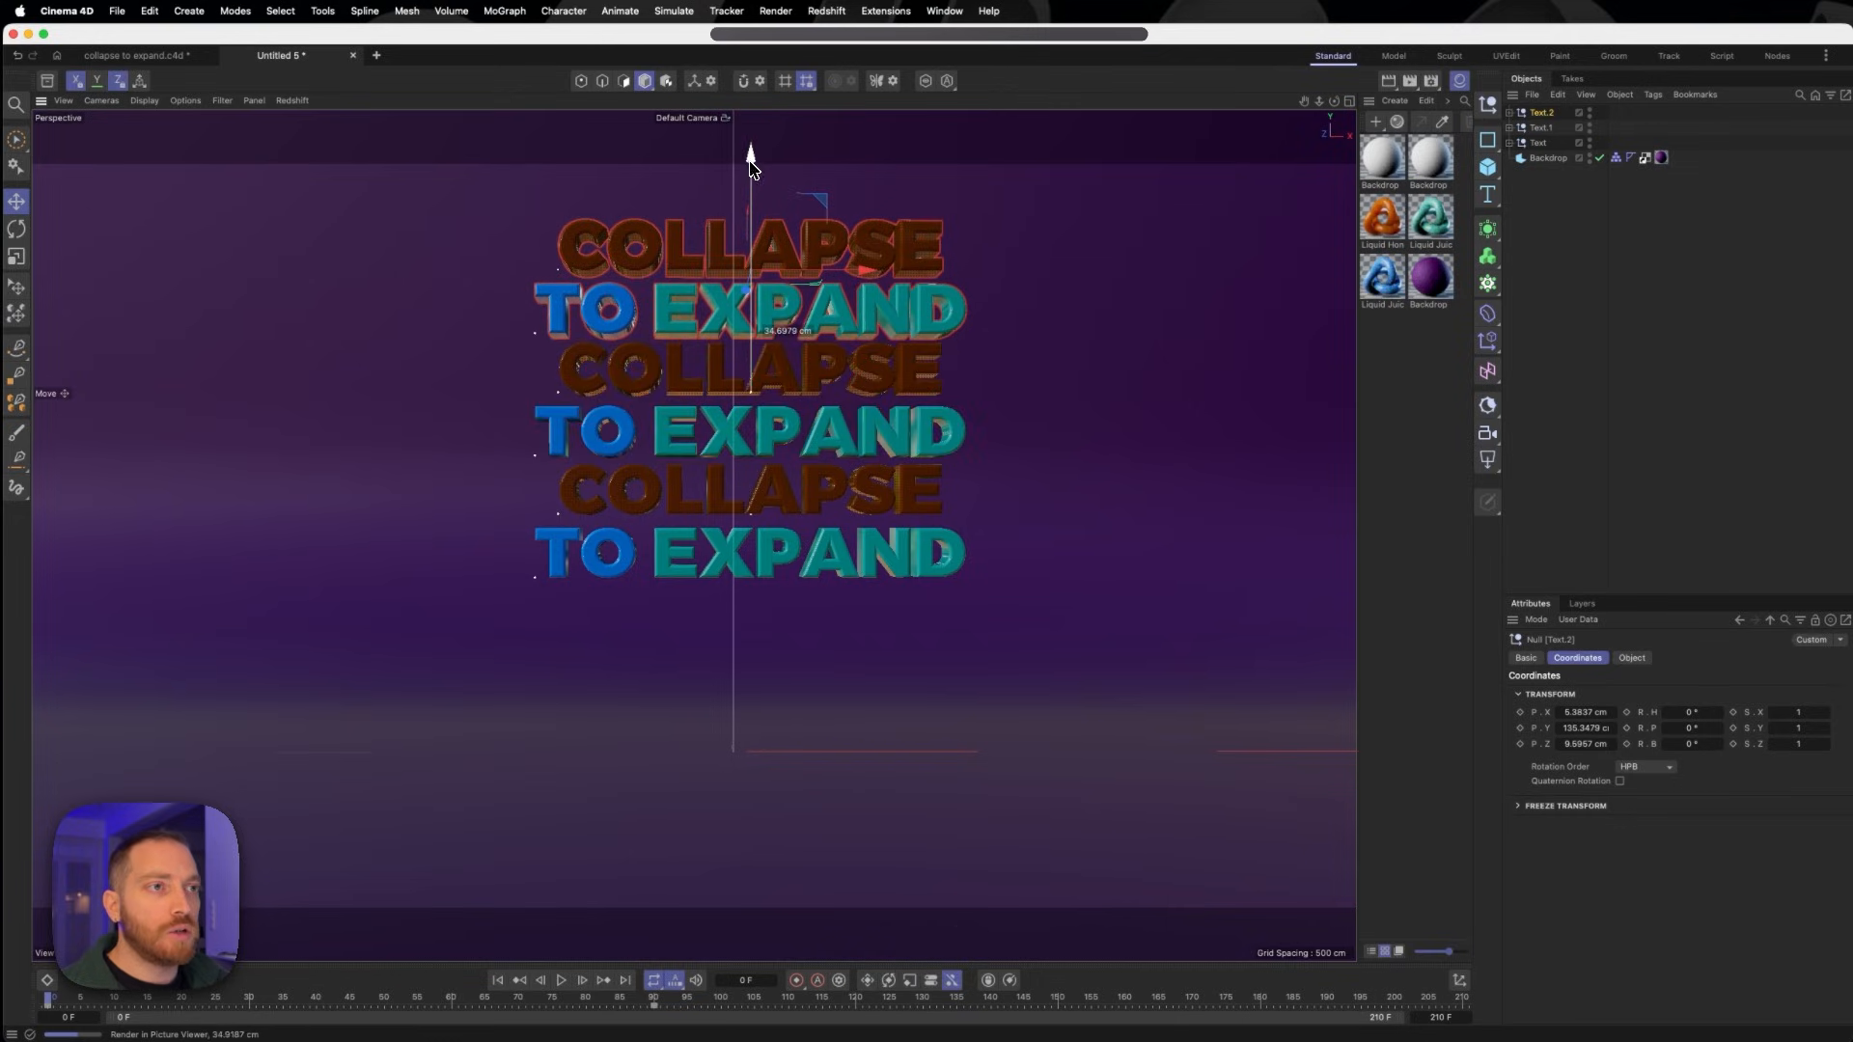
pyautogui.press('super+v')
pyautogui.moveTo(751, 159); pyautogui.dragTo(751, 521)
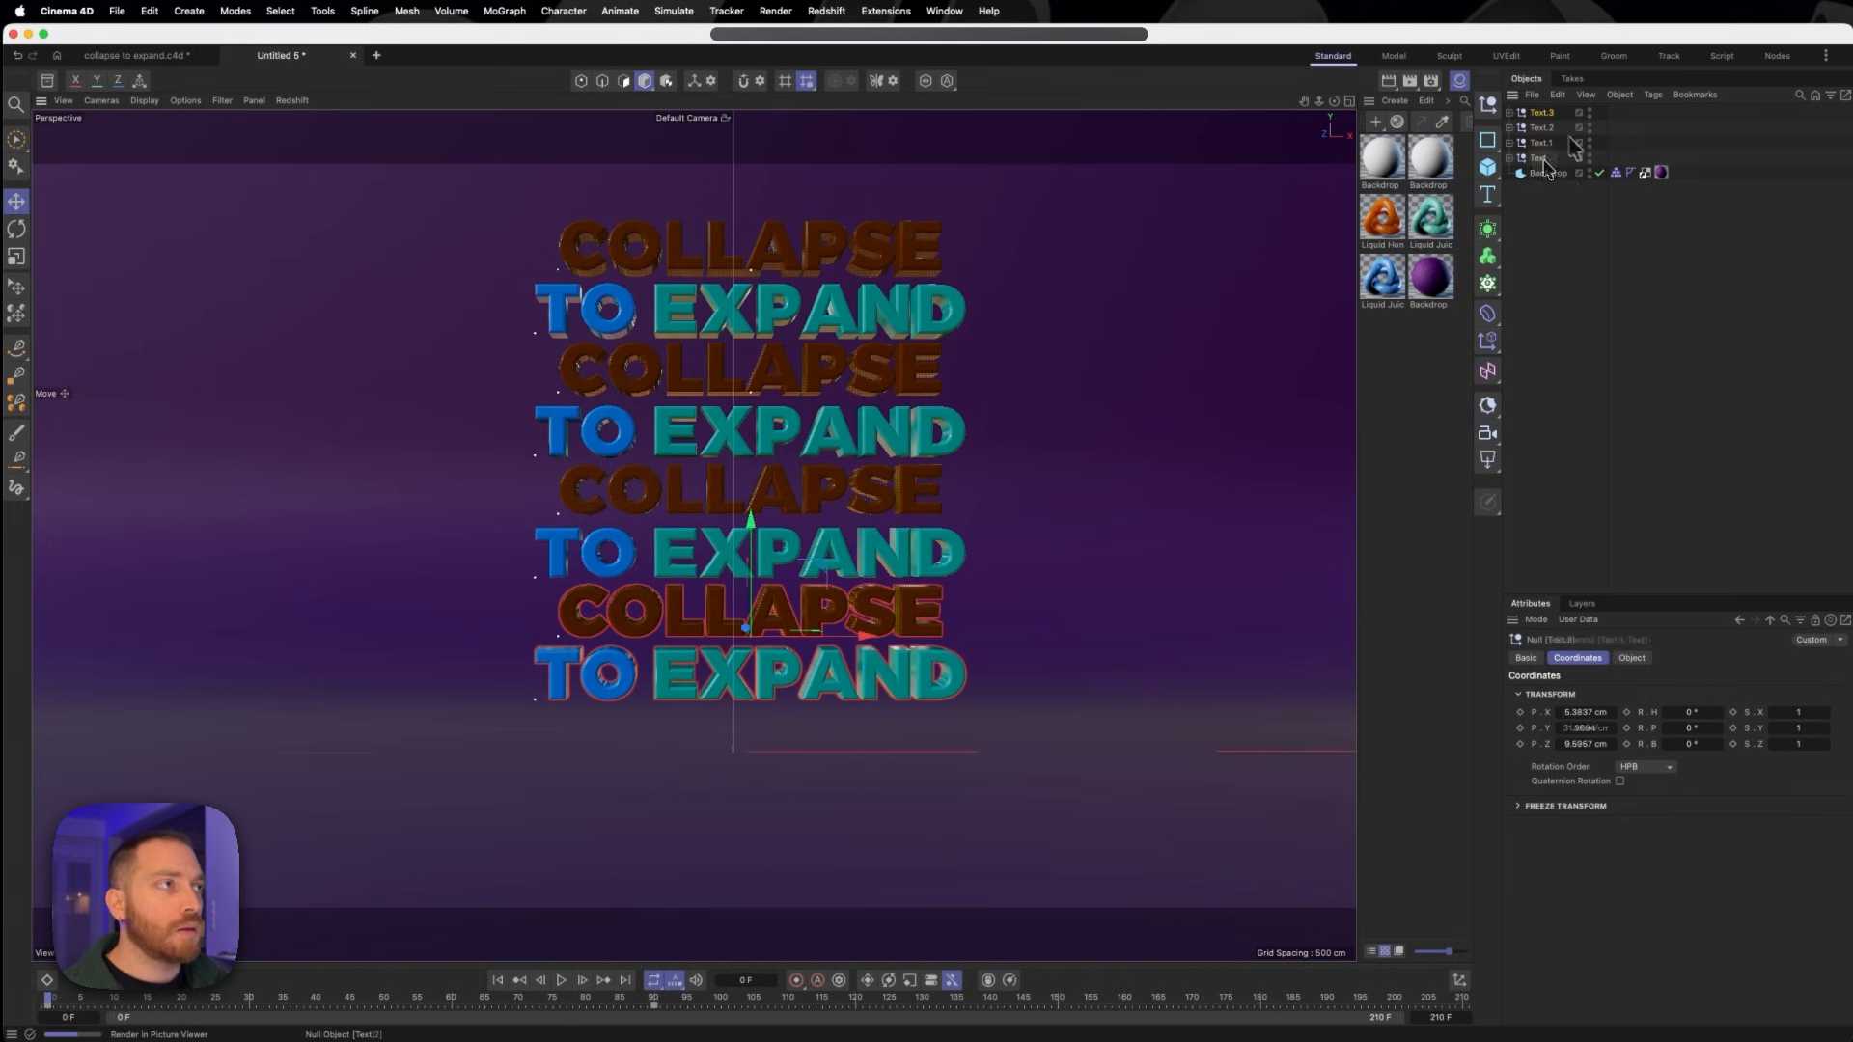
# - Duplicate the text groups into a staggered wall of three side-by-side columns that fills the frame
pyautogui.press('super+c')
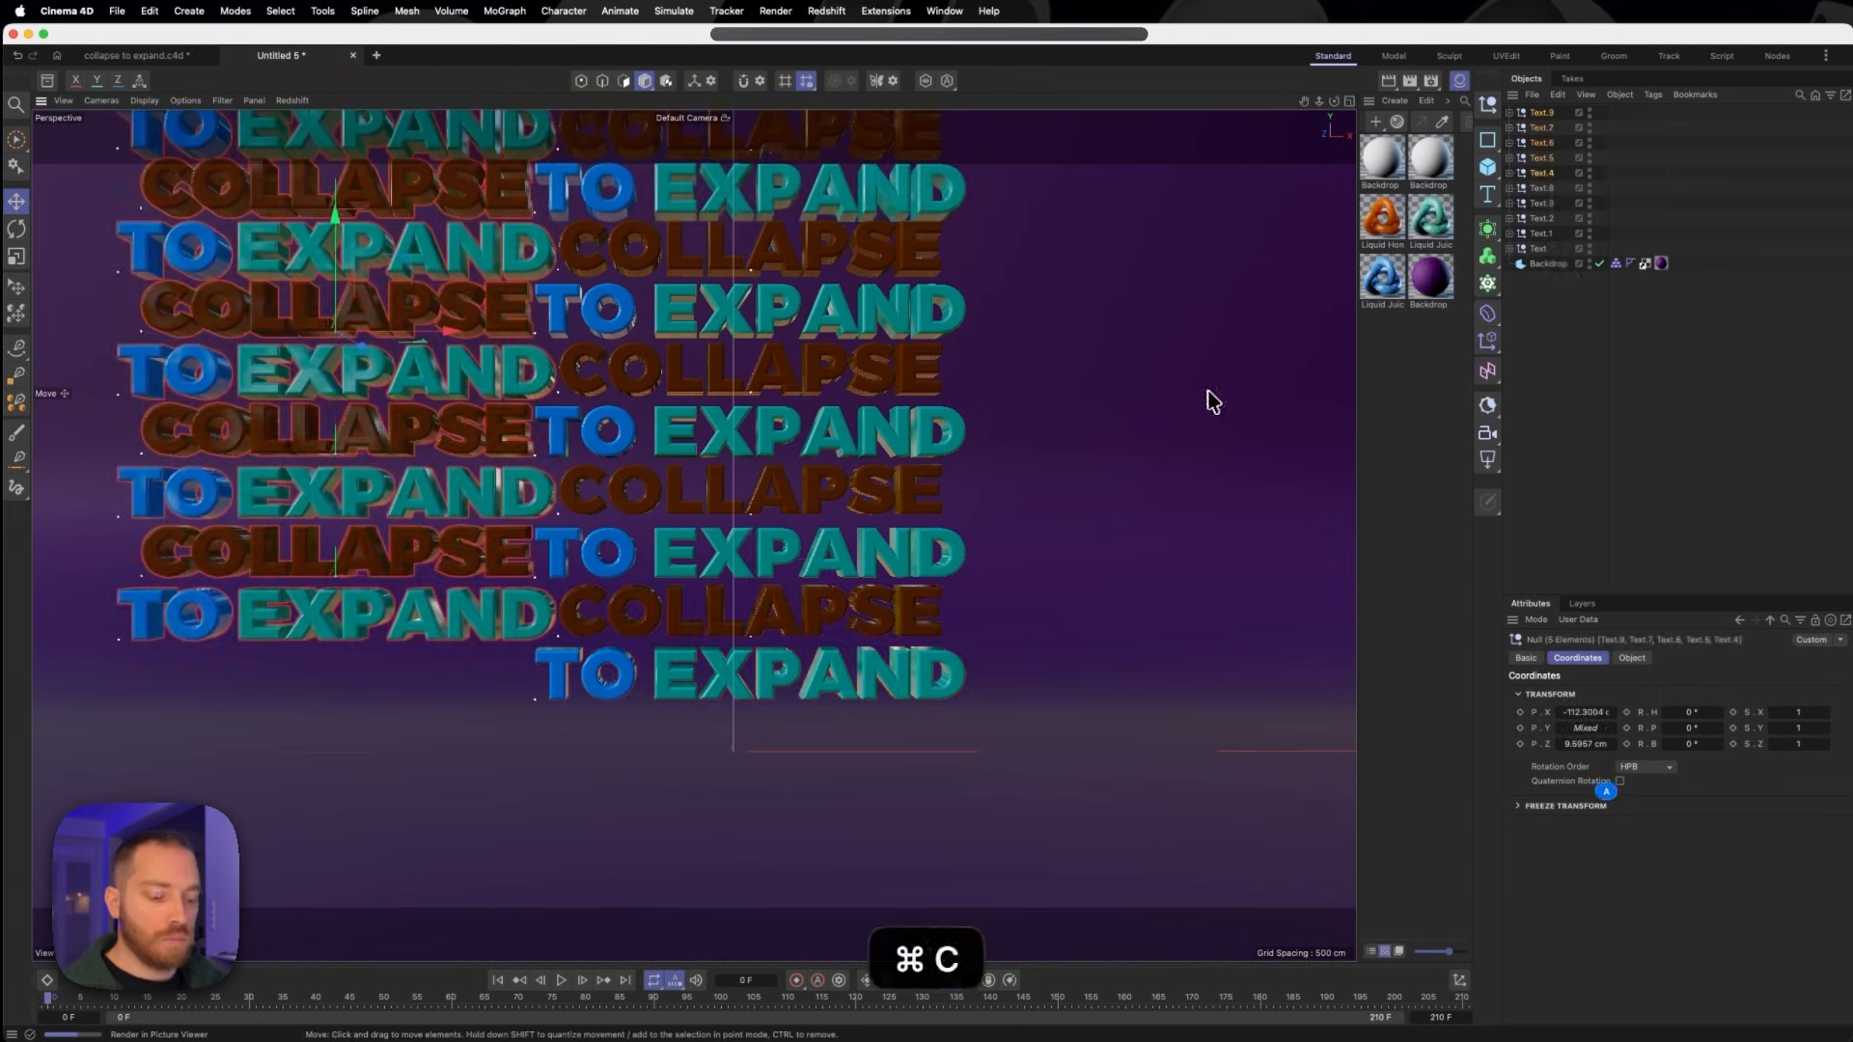
pyautogui.press('super+v')
pyautogui.moveTo(450, 333); pyautogui.dragTo(1277, 374)
pyautogui.scroll(3, 825, 374)
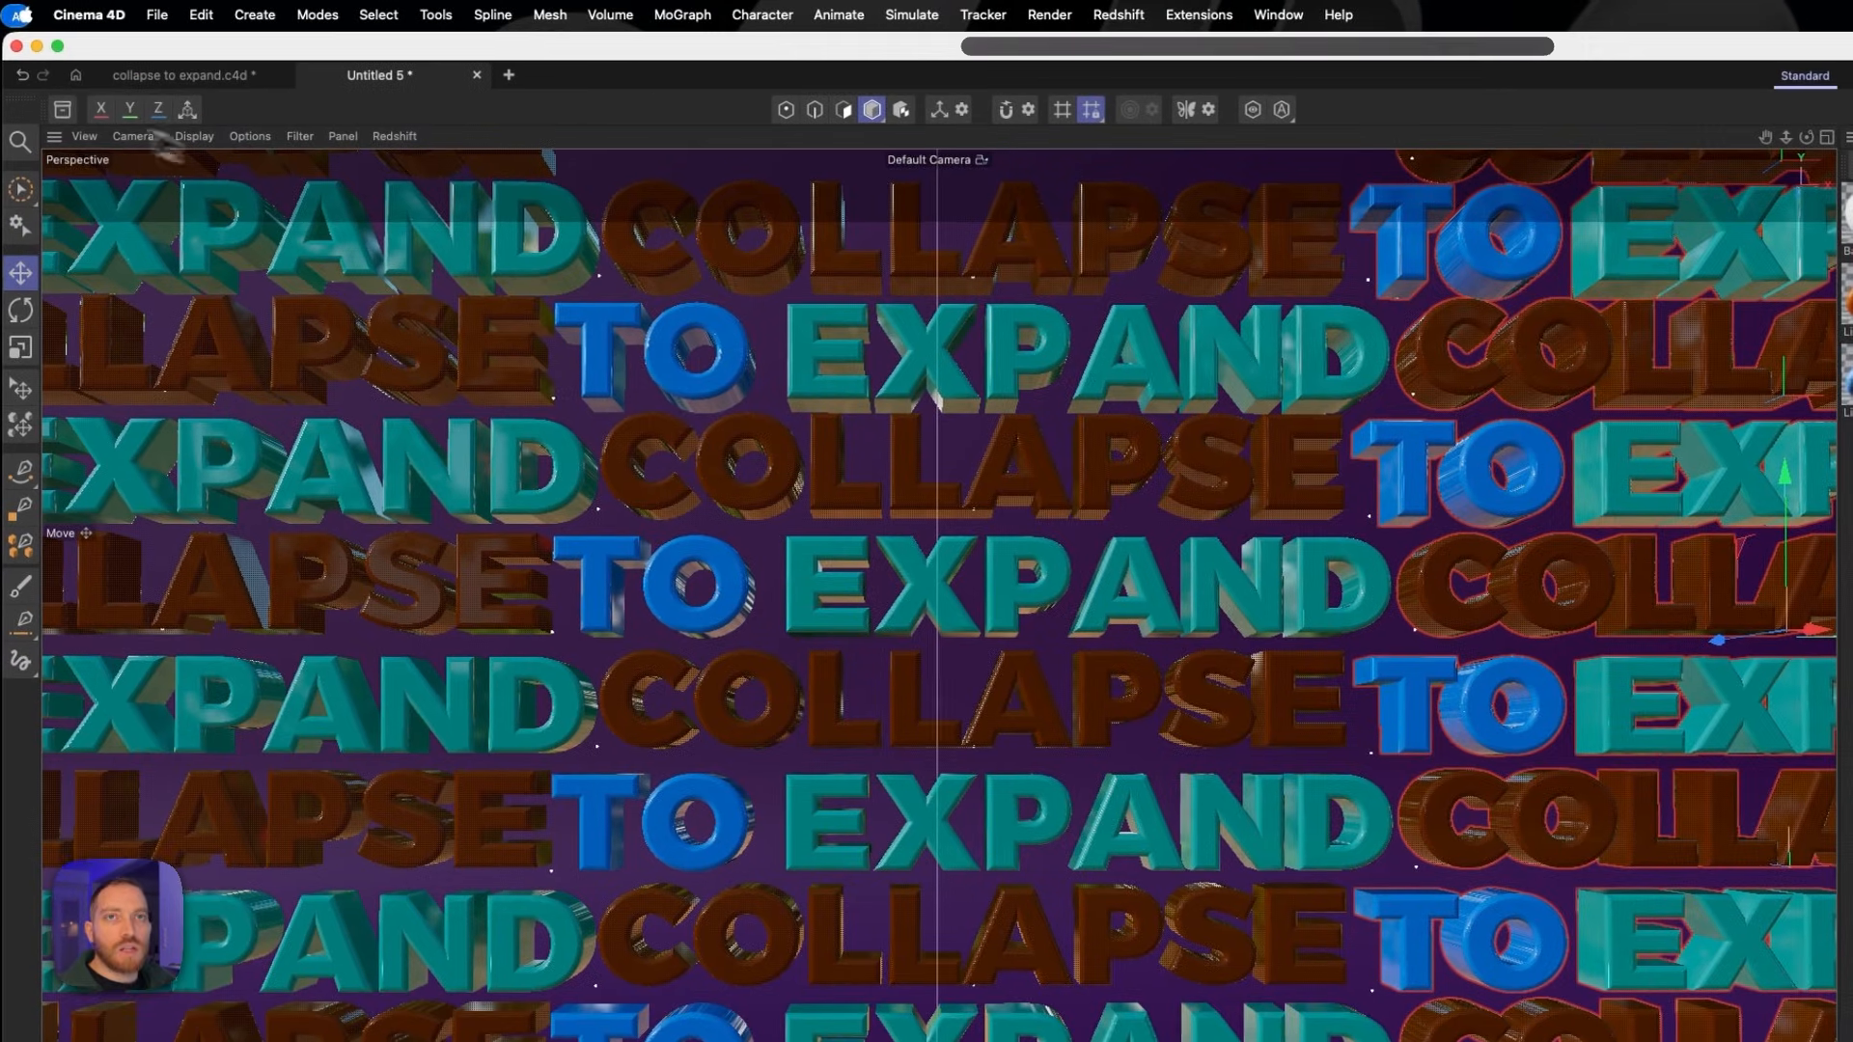
# - Open the Asset Browser, widen it and search the models for "traff"
pyautogui.click(47, 83)
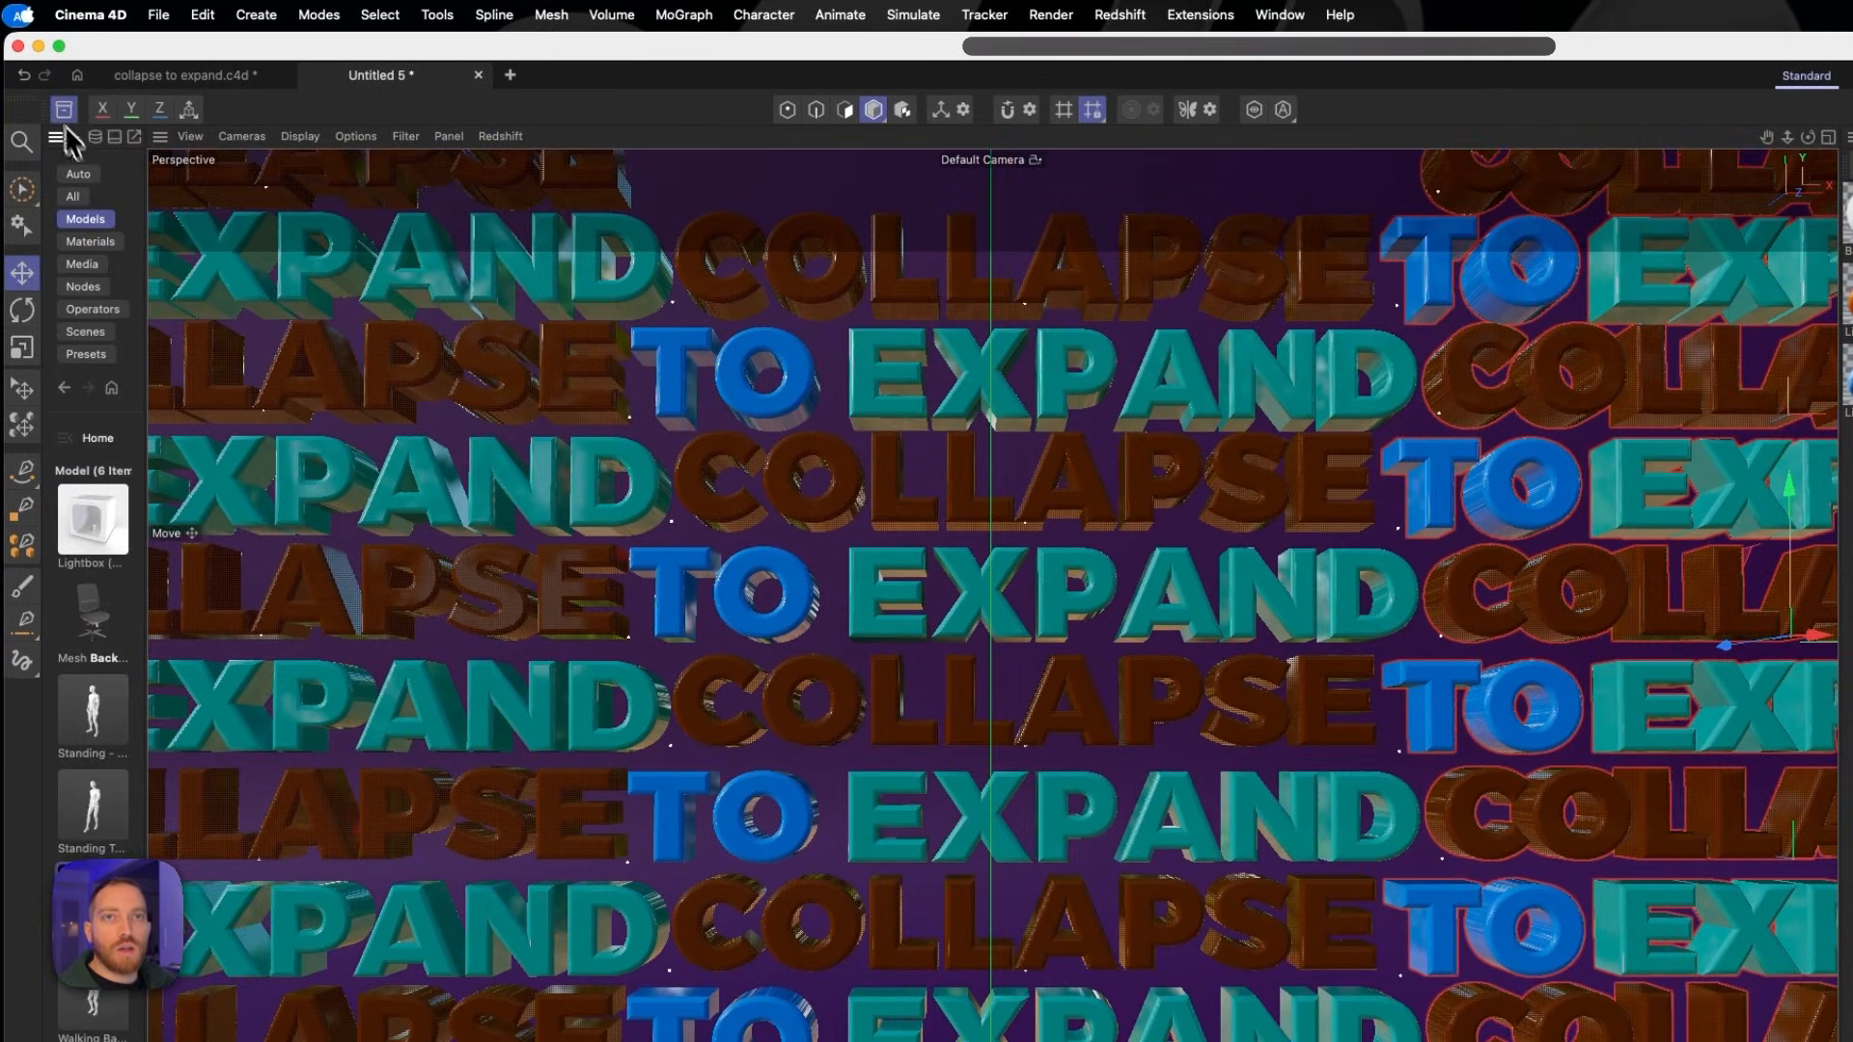
pyautogui.moveTo(148, 167); pyautogui.dragTo(326, 161)
pyautogui.click(192, 251)
pyautogui.moveTo(195, 252); pyautogui.dragTo(136, 246)
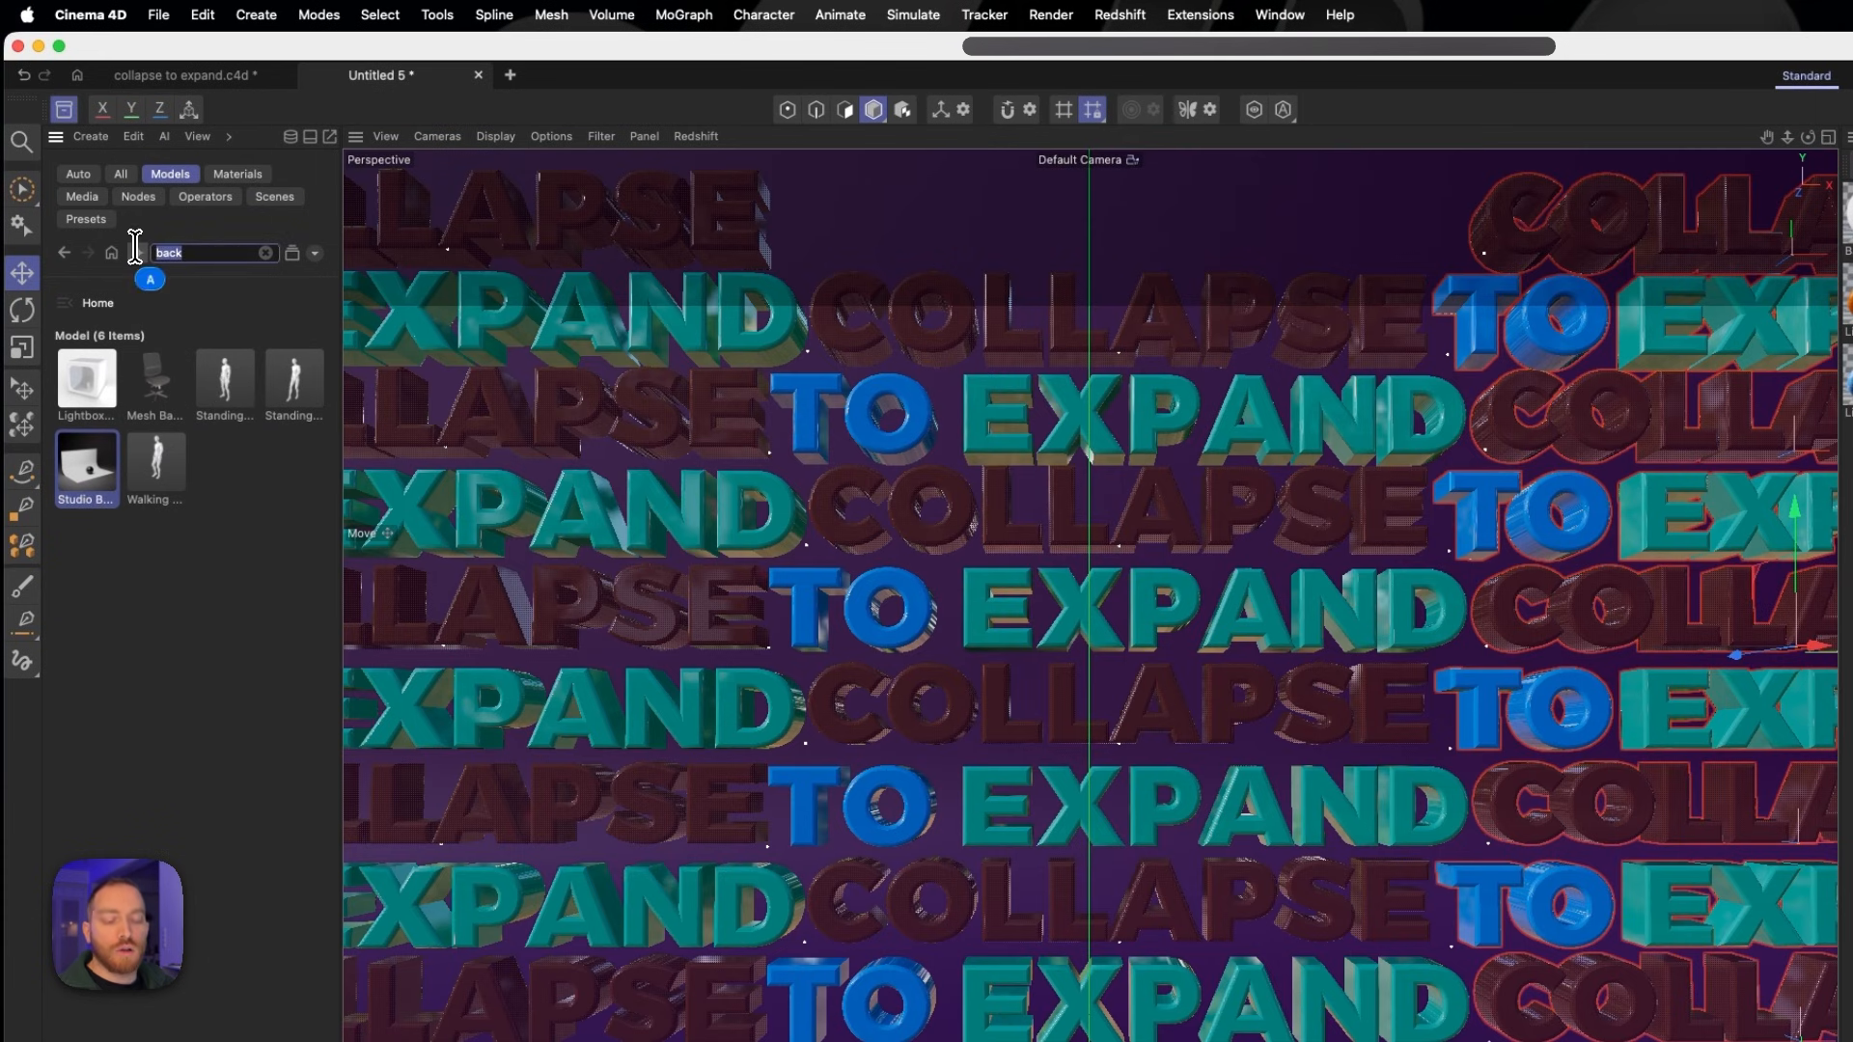
pyautogui.write('tra')
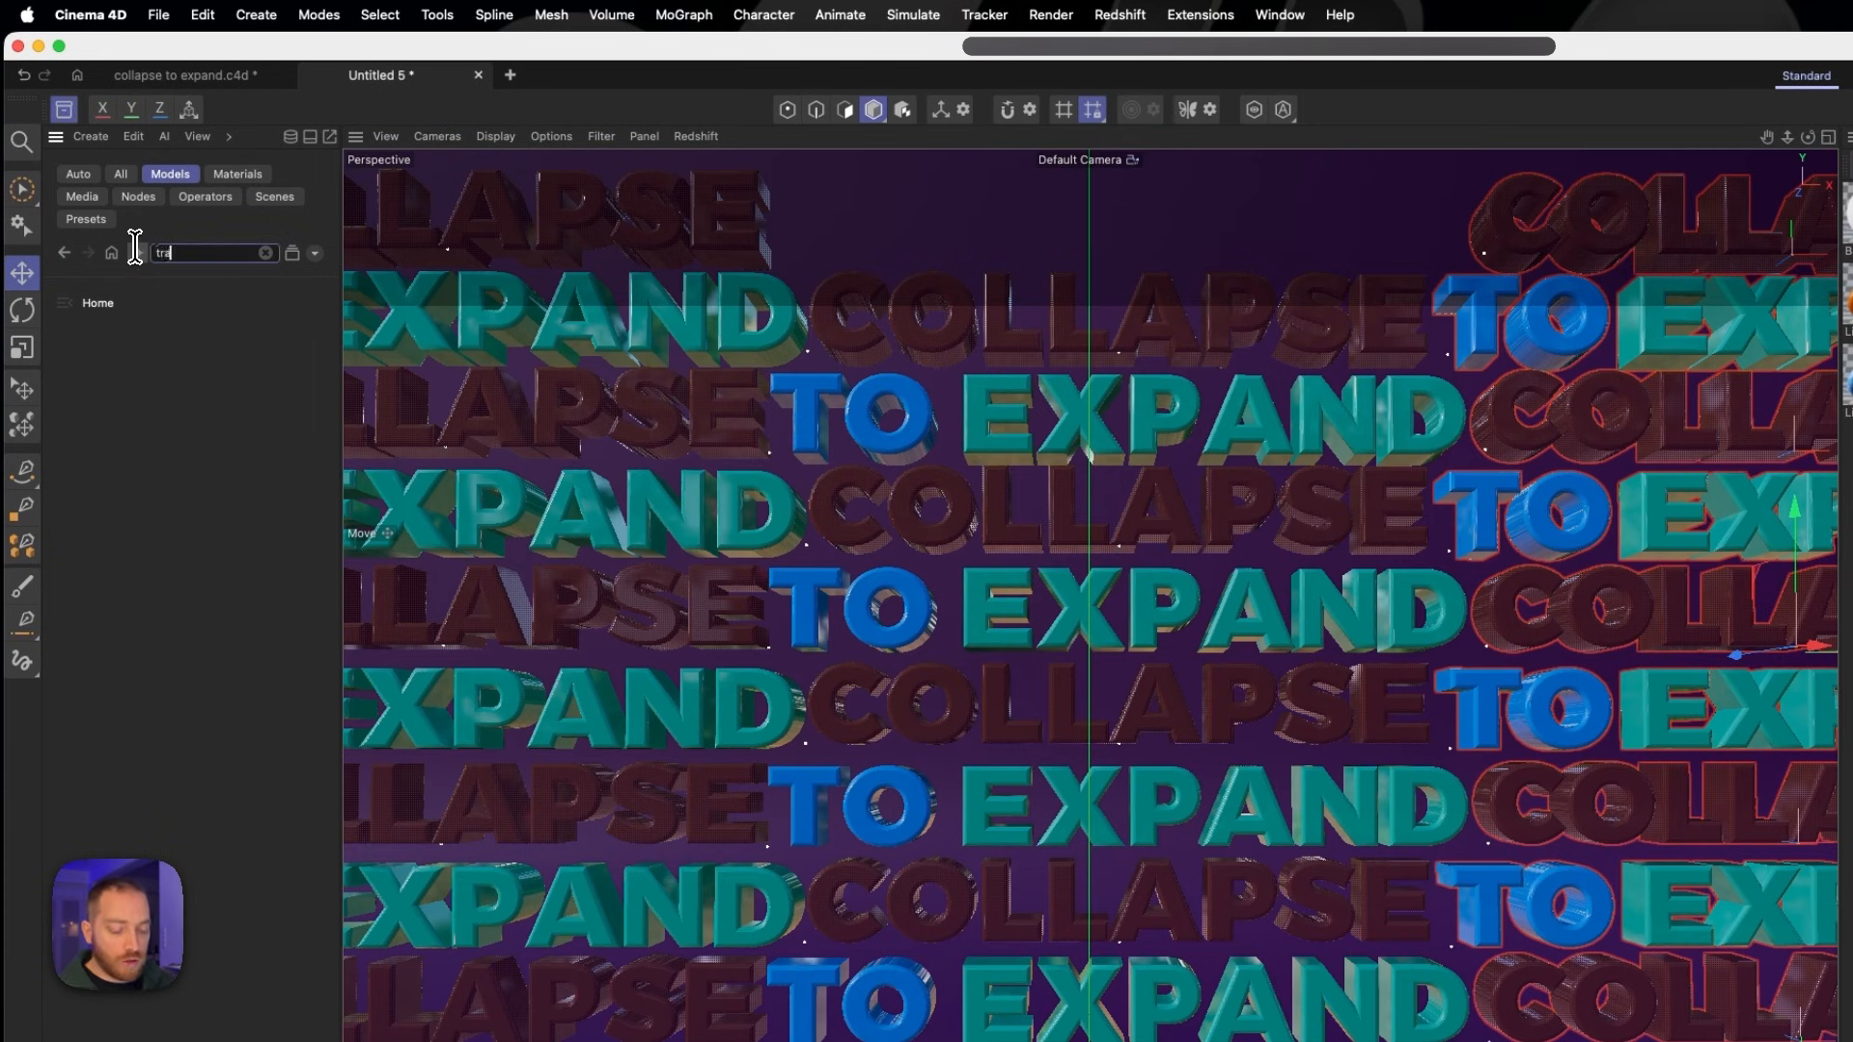
pyautogui.write('ff')
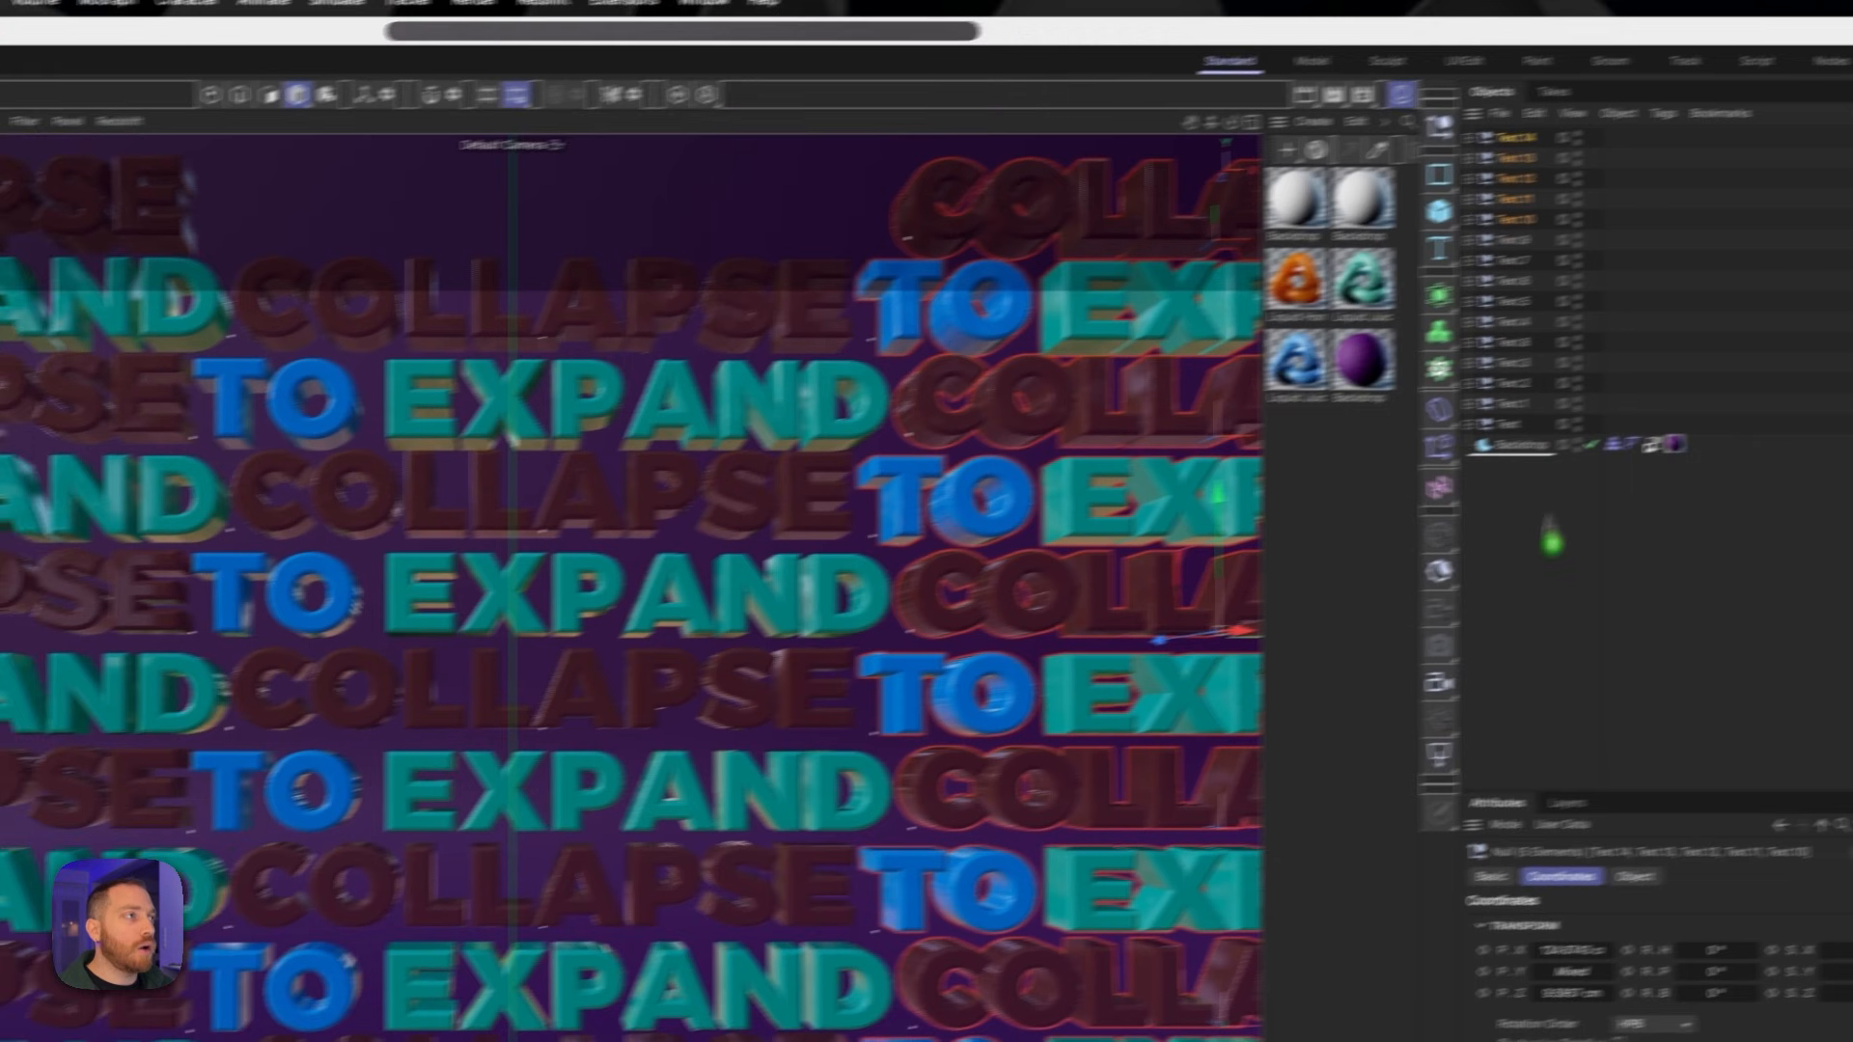
# - Add the Traffic Cone - Small model to the scene and raise it to the middle of the text wall
pyautogui.moveTo(1545, 529); pyautogui.dragTo(1567, 138)
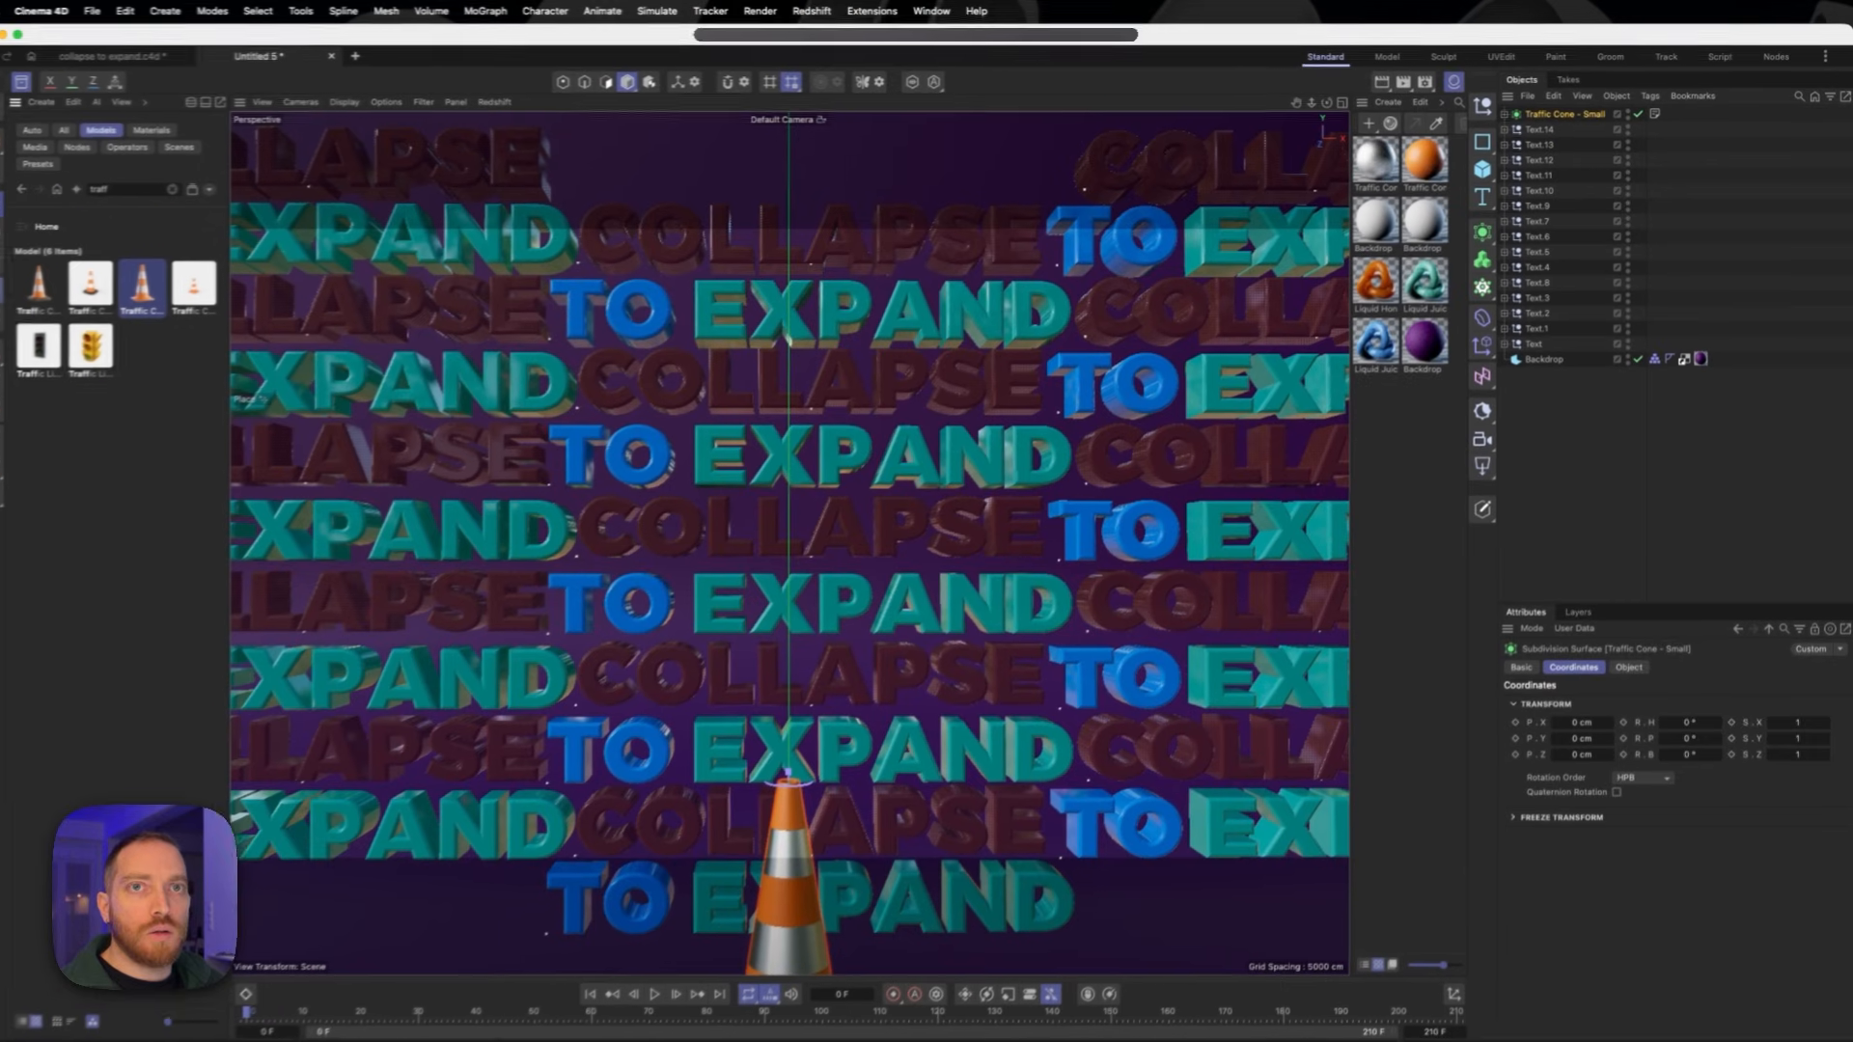
pyautogui.press('e')
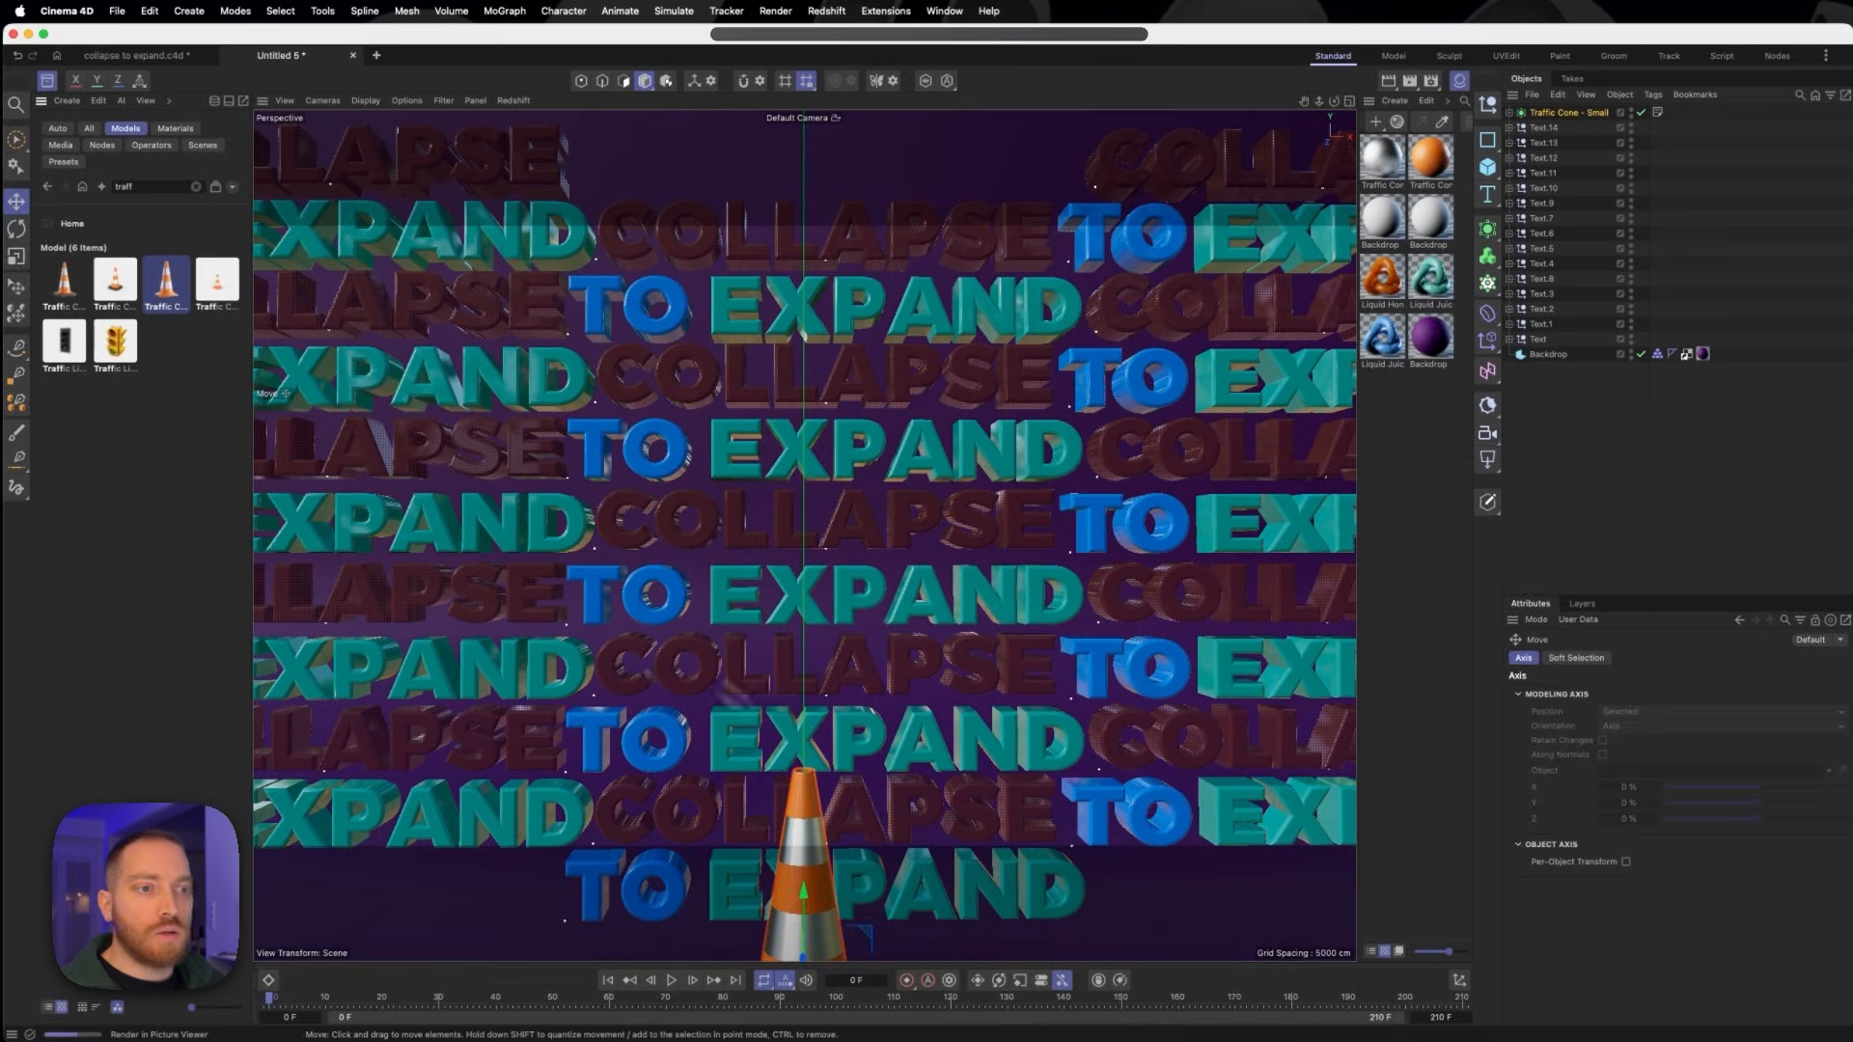
pyautogui.moveTo(810, 904); pyautogui.dragTo(813, 608)
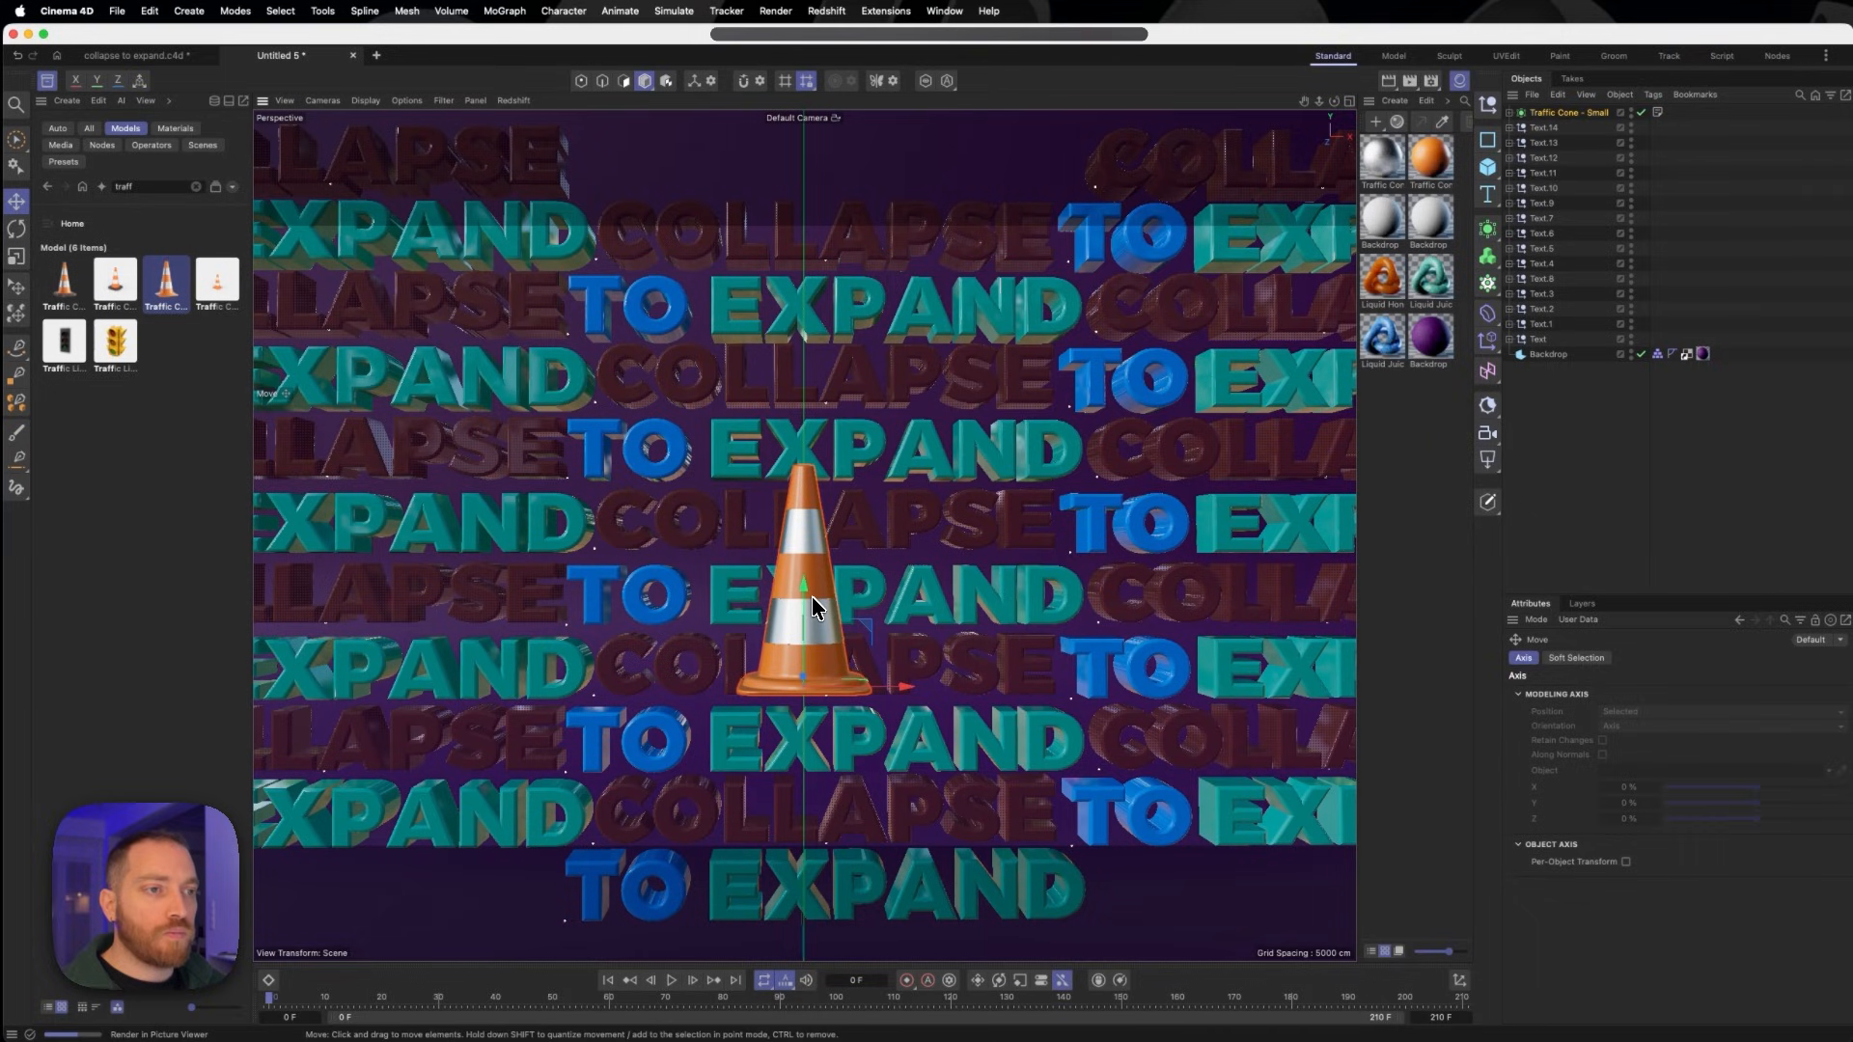
# - Scale the traffic cone down to roughly one and a half text lines in height
pyautogui.press('t')
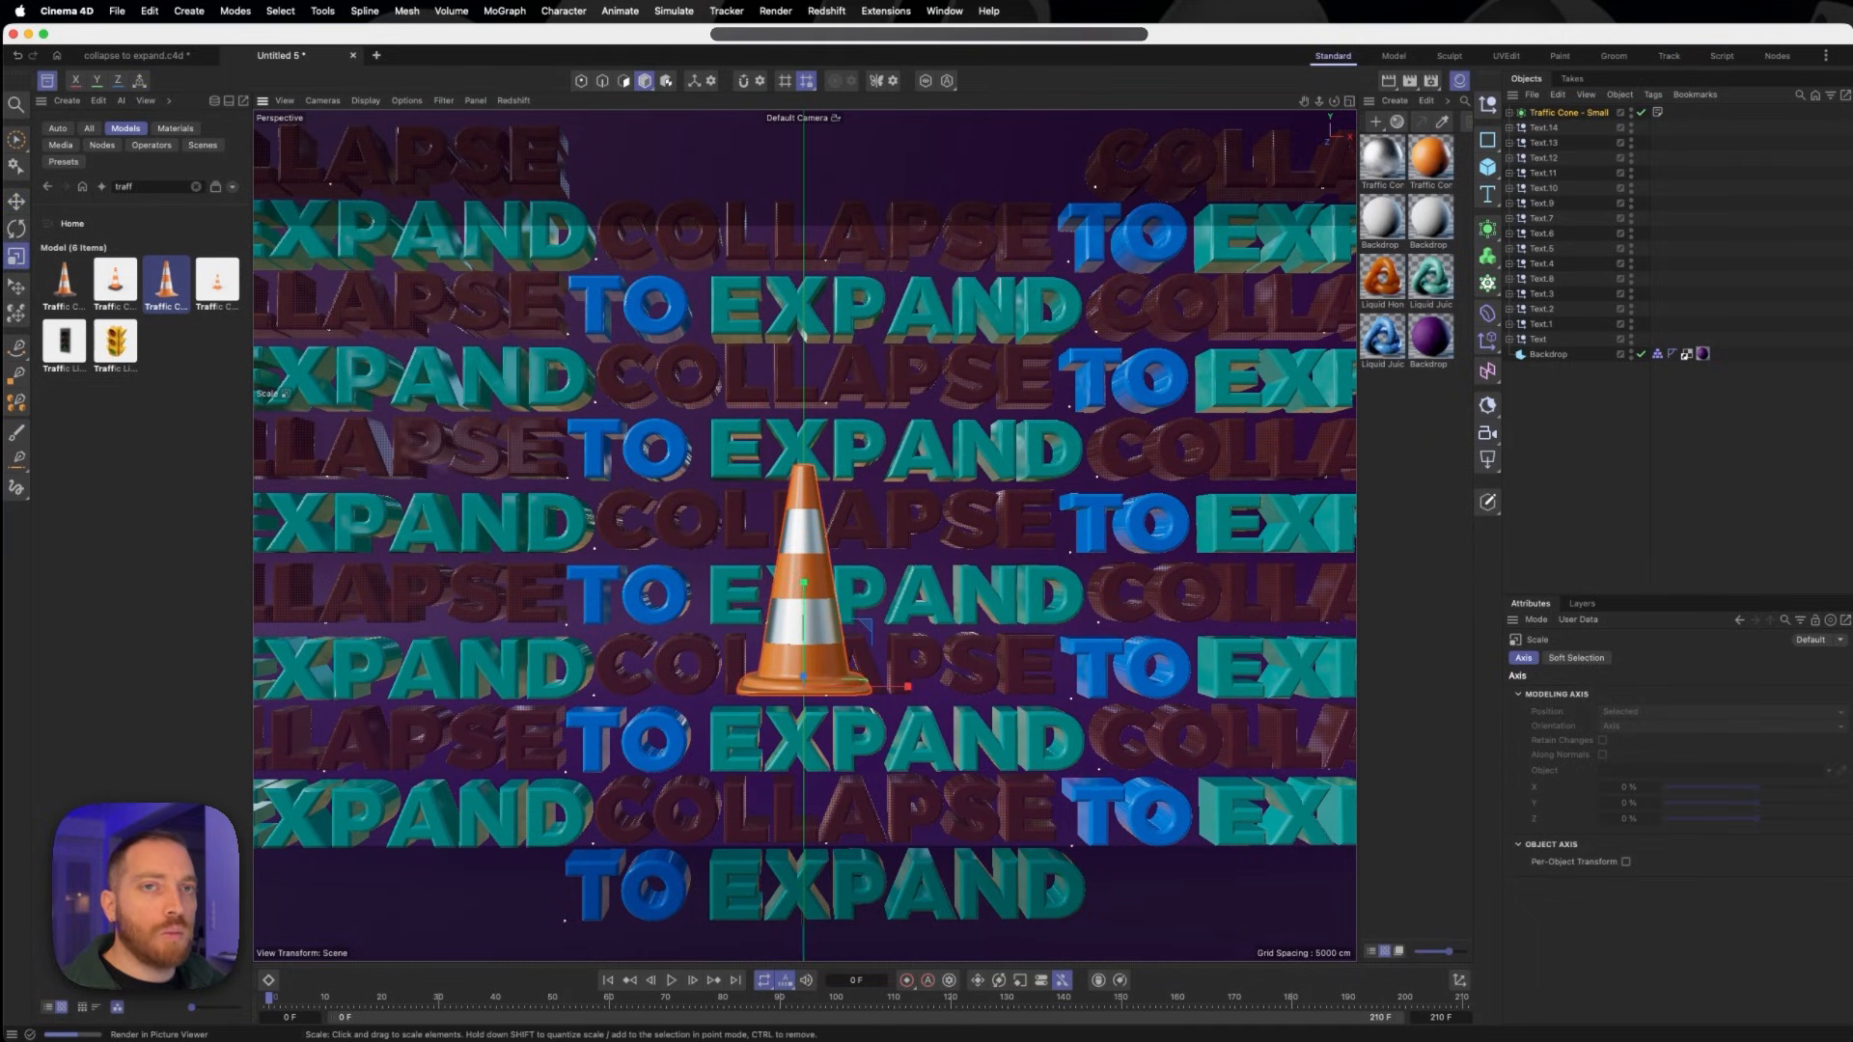
pyautogui.moveTo(802, 591); pyautogui.dragTo(867, 685)
pyautogui.keyDown('alt'); pyautogui.moveTo(912, 439); pyautogui.dragTo(820, 453); pyautogui.keyUp('alt')
pyautogui.moveTo(881, 680); pyautogui.dragTo(873, 672)
pyautogui.moveTo(873, 671)
pyautogui.keyDown('alt'); pyautogui.mouseDown()
pyautogui.moveTo(934, 646)
pyautogui.moveTo(880, 668)
pyautogui.mouseUp(); pyautogui.keyUp('alt')
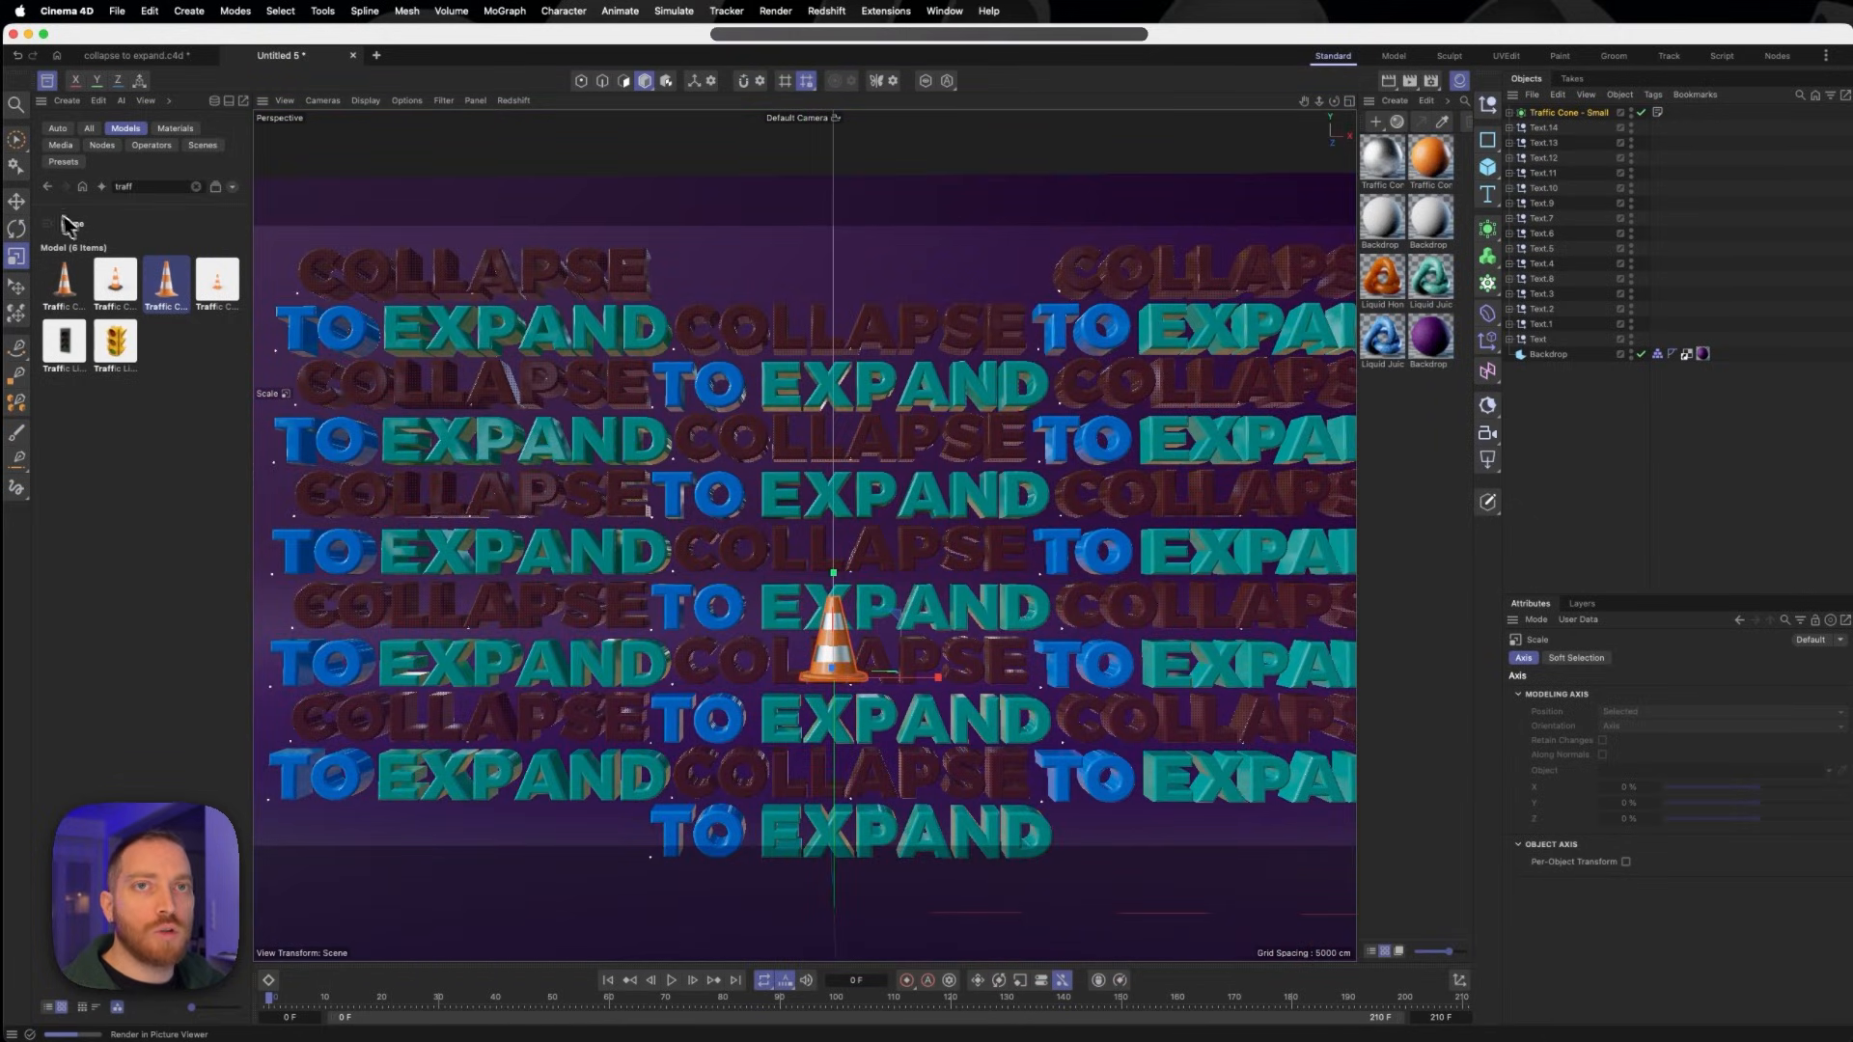
# - Move the traffic cone above the middle text column and tilt it slightly sideways
pyautogui.click(17, 202)
pyautogui.moveTo(833, 577); pyautogui.dragTo(830, 123)
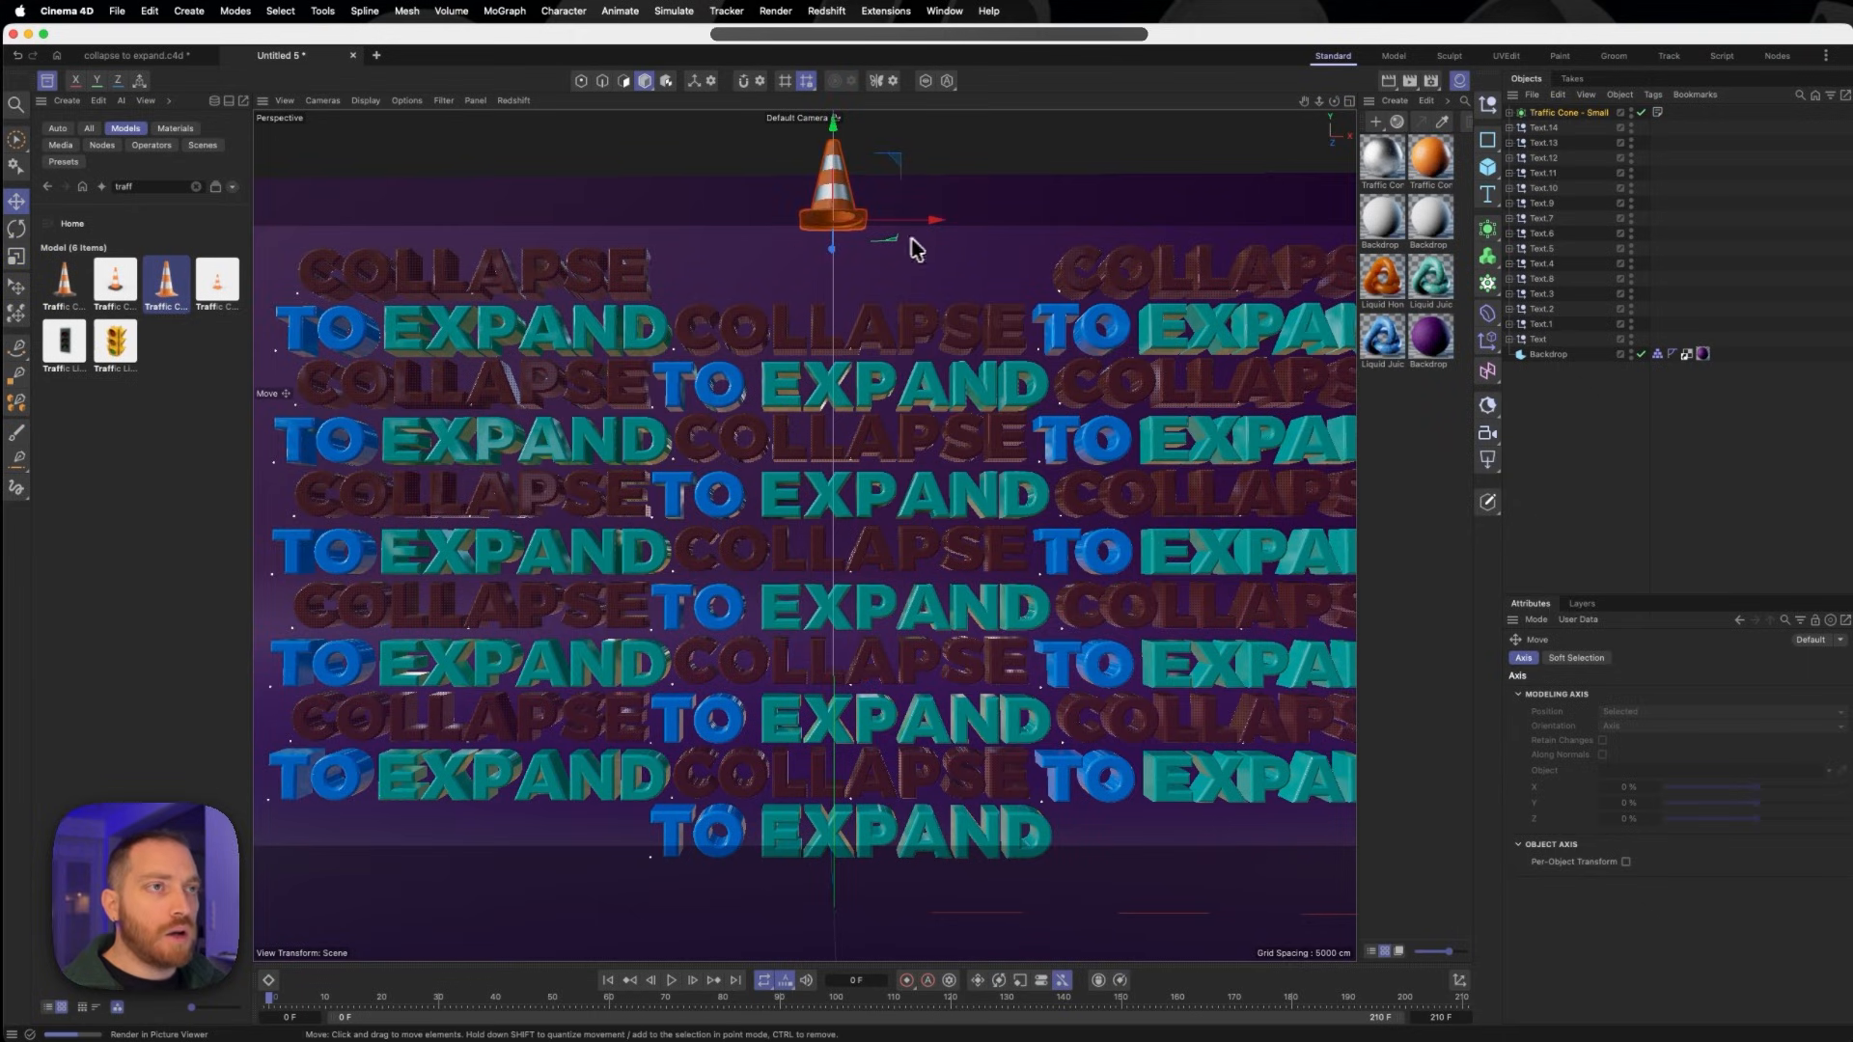
pyautogui.click(17, 228)
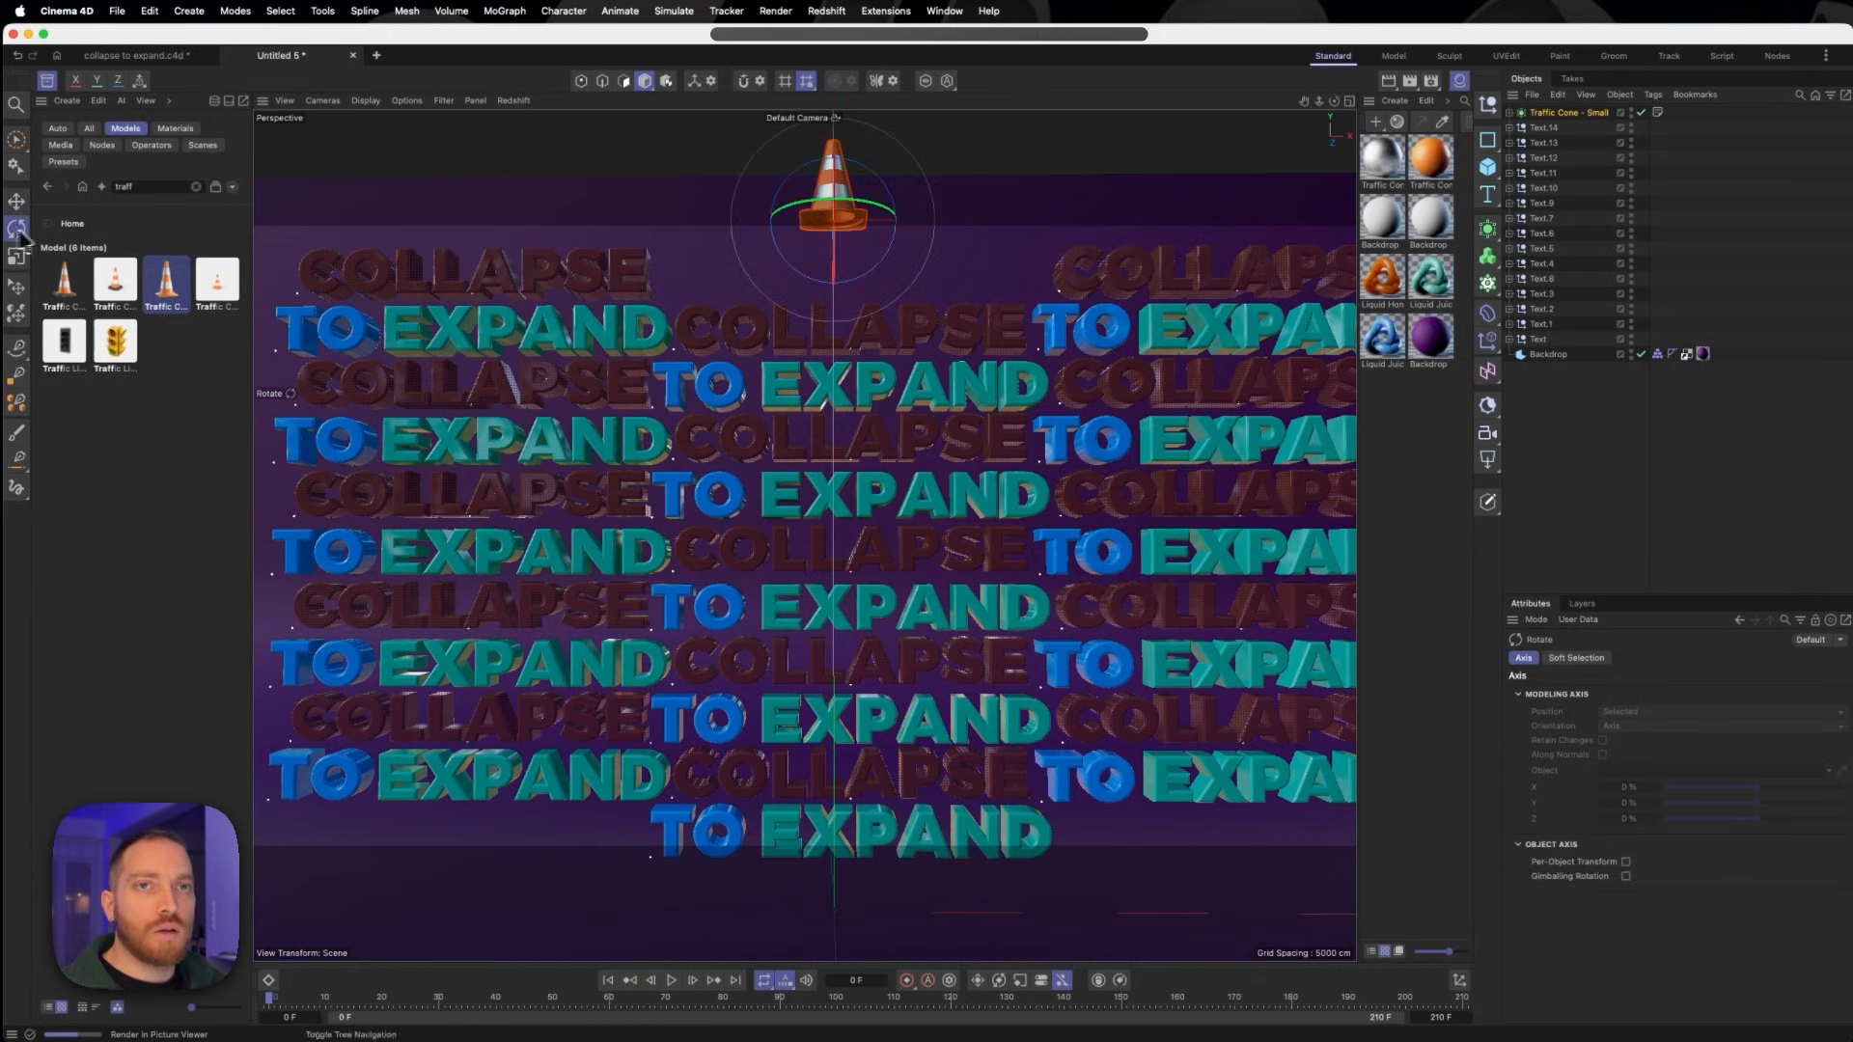
pyautogui.moveTo(897, 206); pyautogui.dragTo(887, 222)
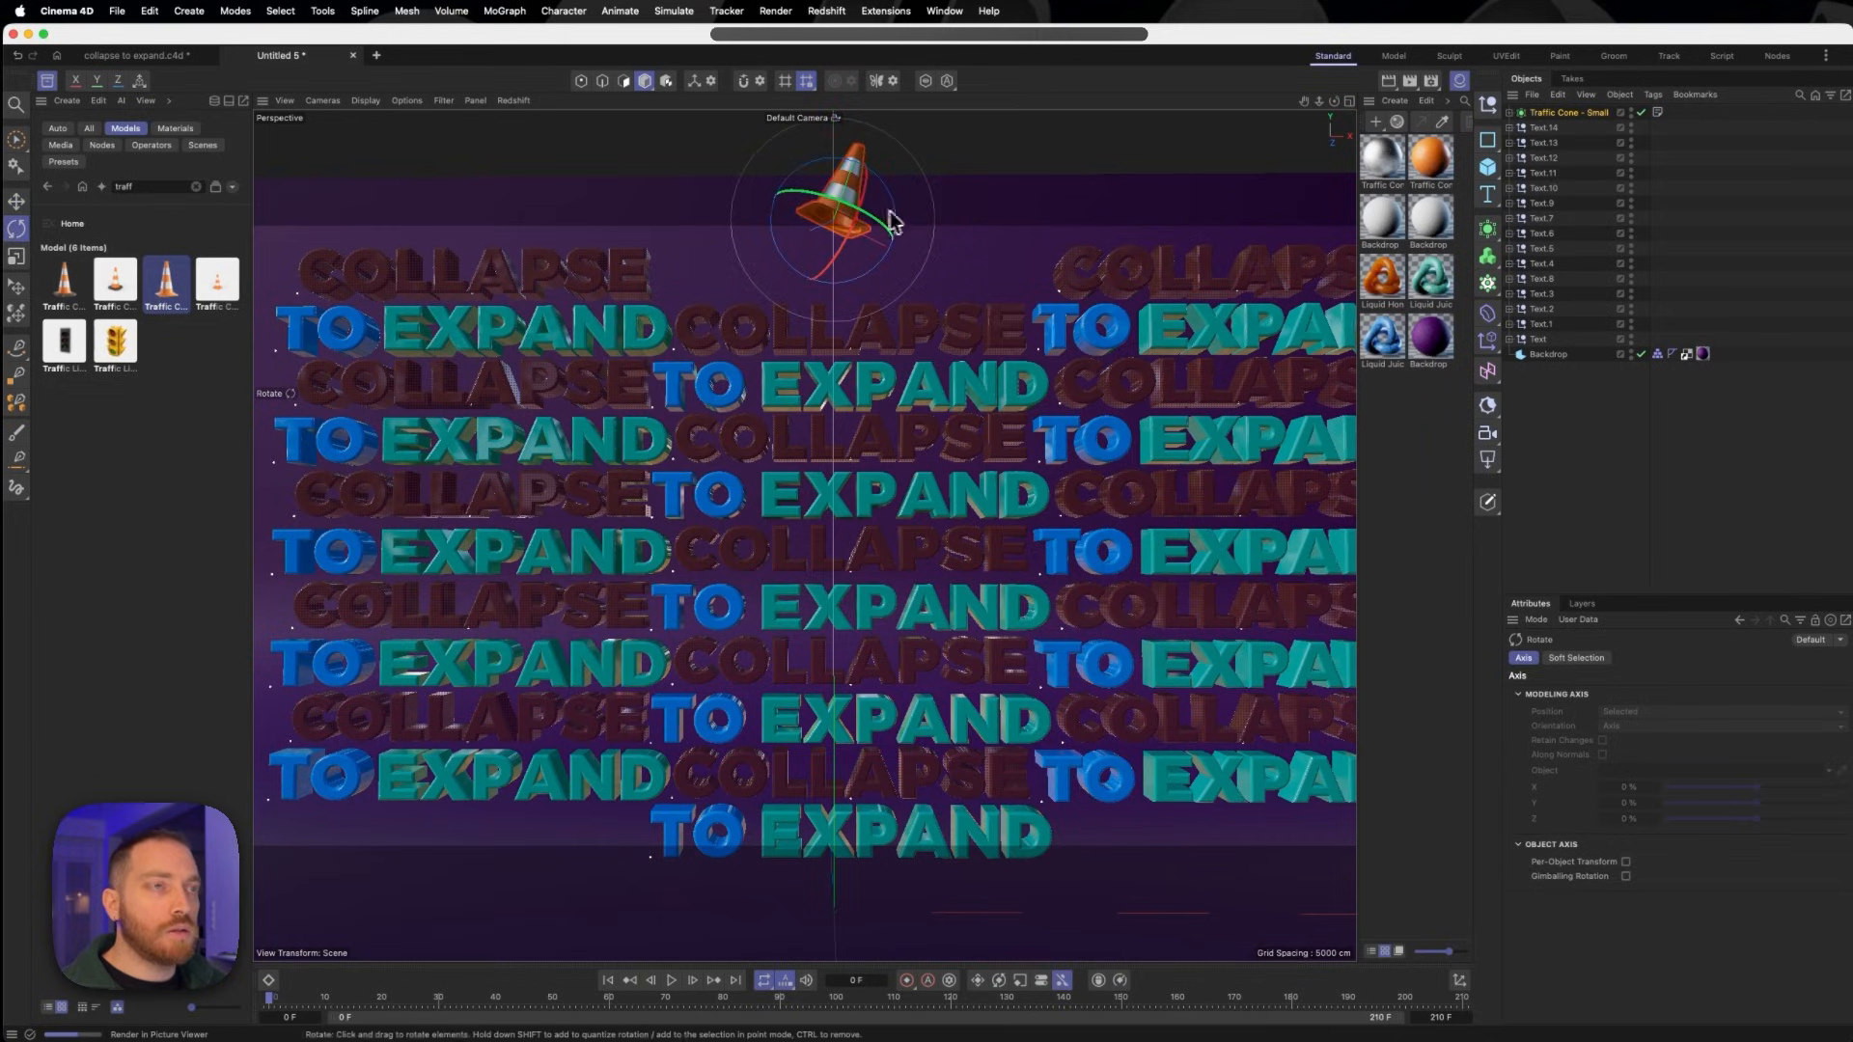
# - Shift the cone in depth to about 13 cm on Z so it hangs directly over the letters
pyautogui.keyDown('alt'); pyautogui.moveTo(994, 299); pyautogui.dragTo(835, 350); pyautogui.keyUp('alt')
pyautogui.press('3')
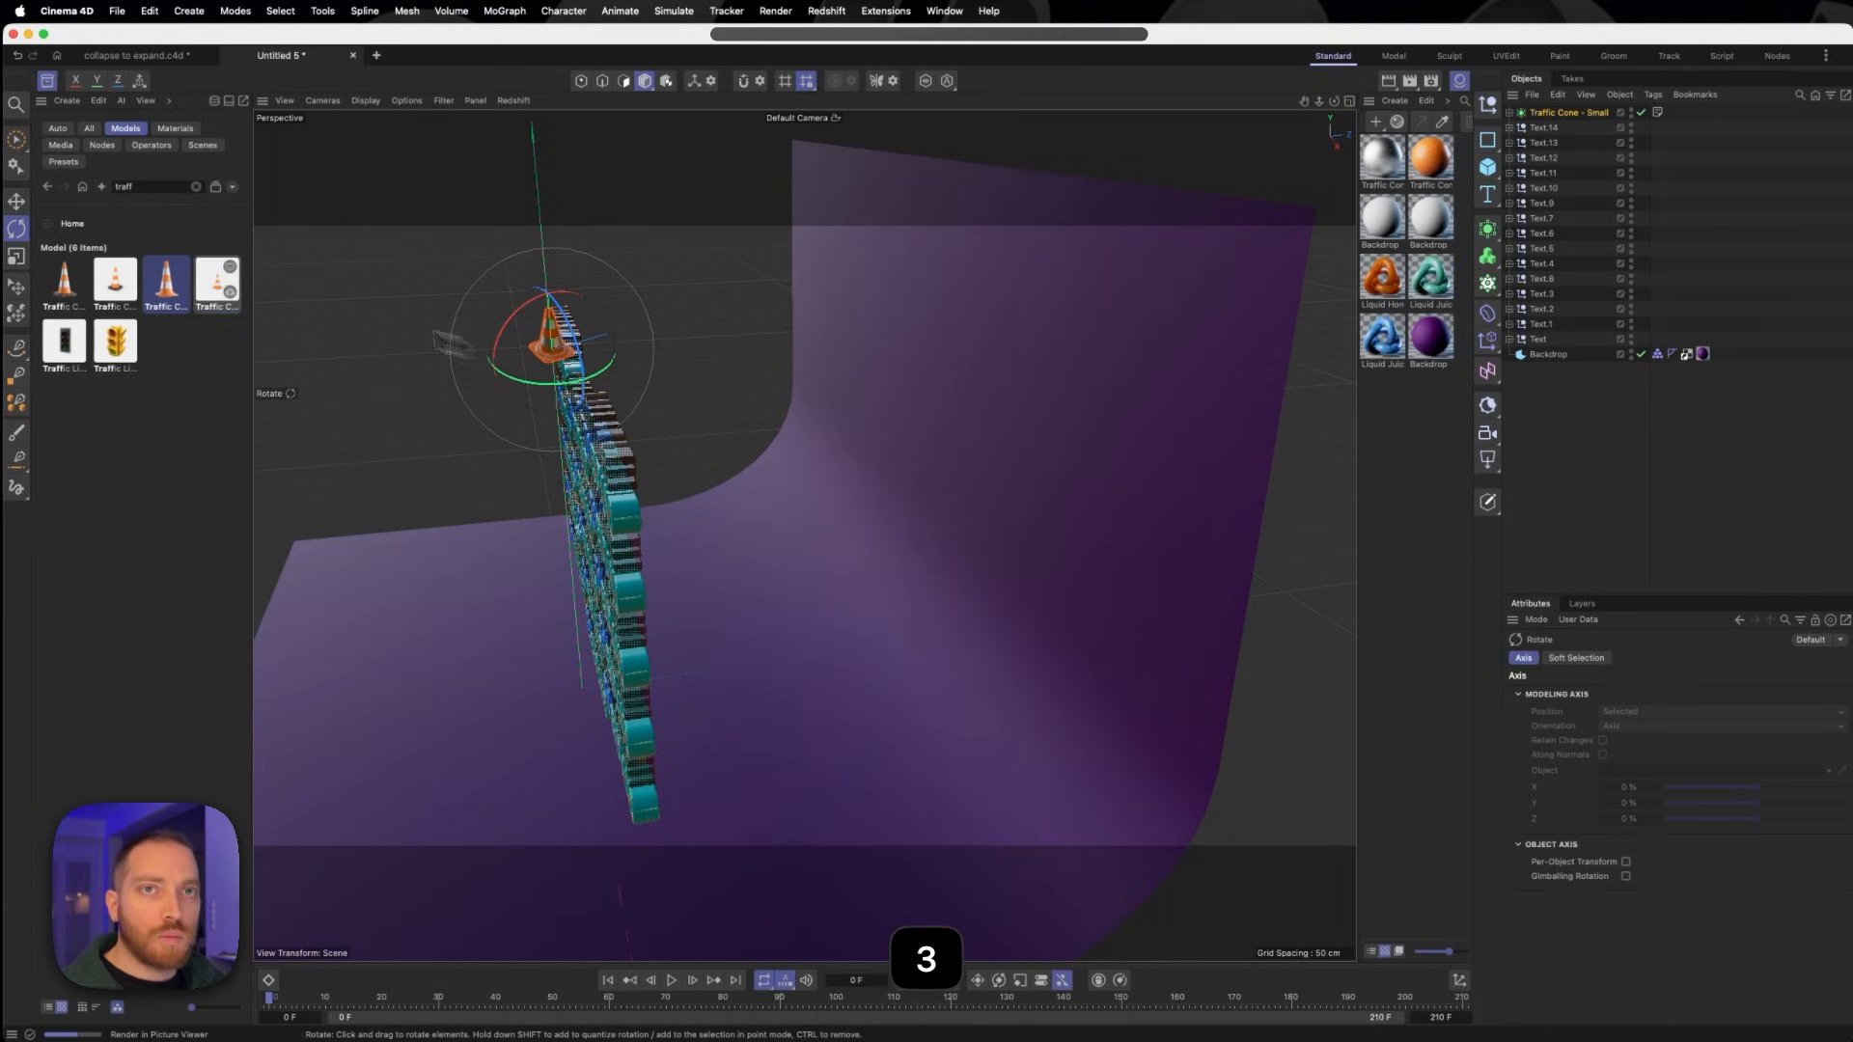
pyautogui.click(18, 200)
pyautogui.moveTo(637, 336); pyautogui.dragTo(648, 333)
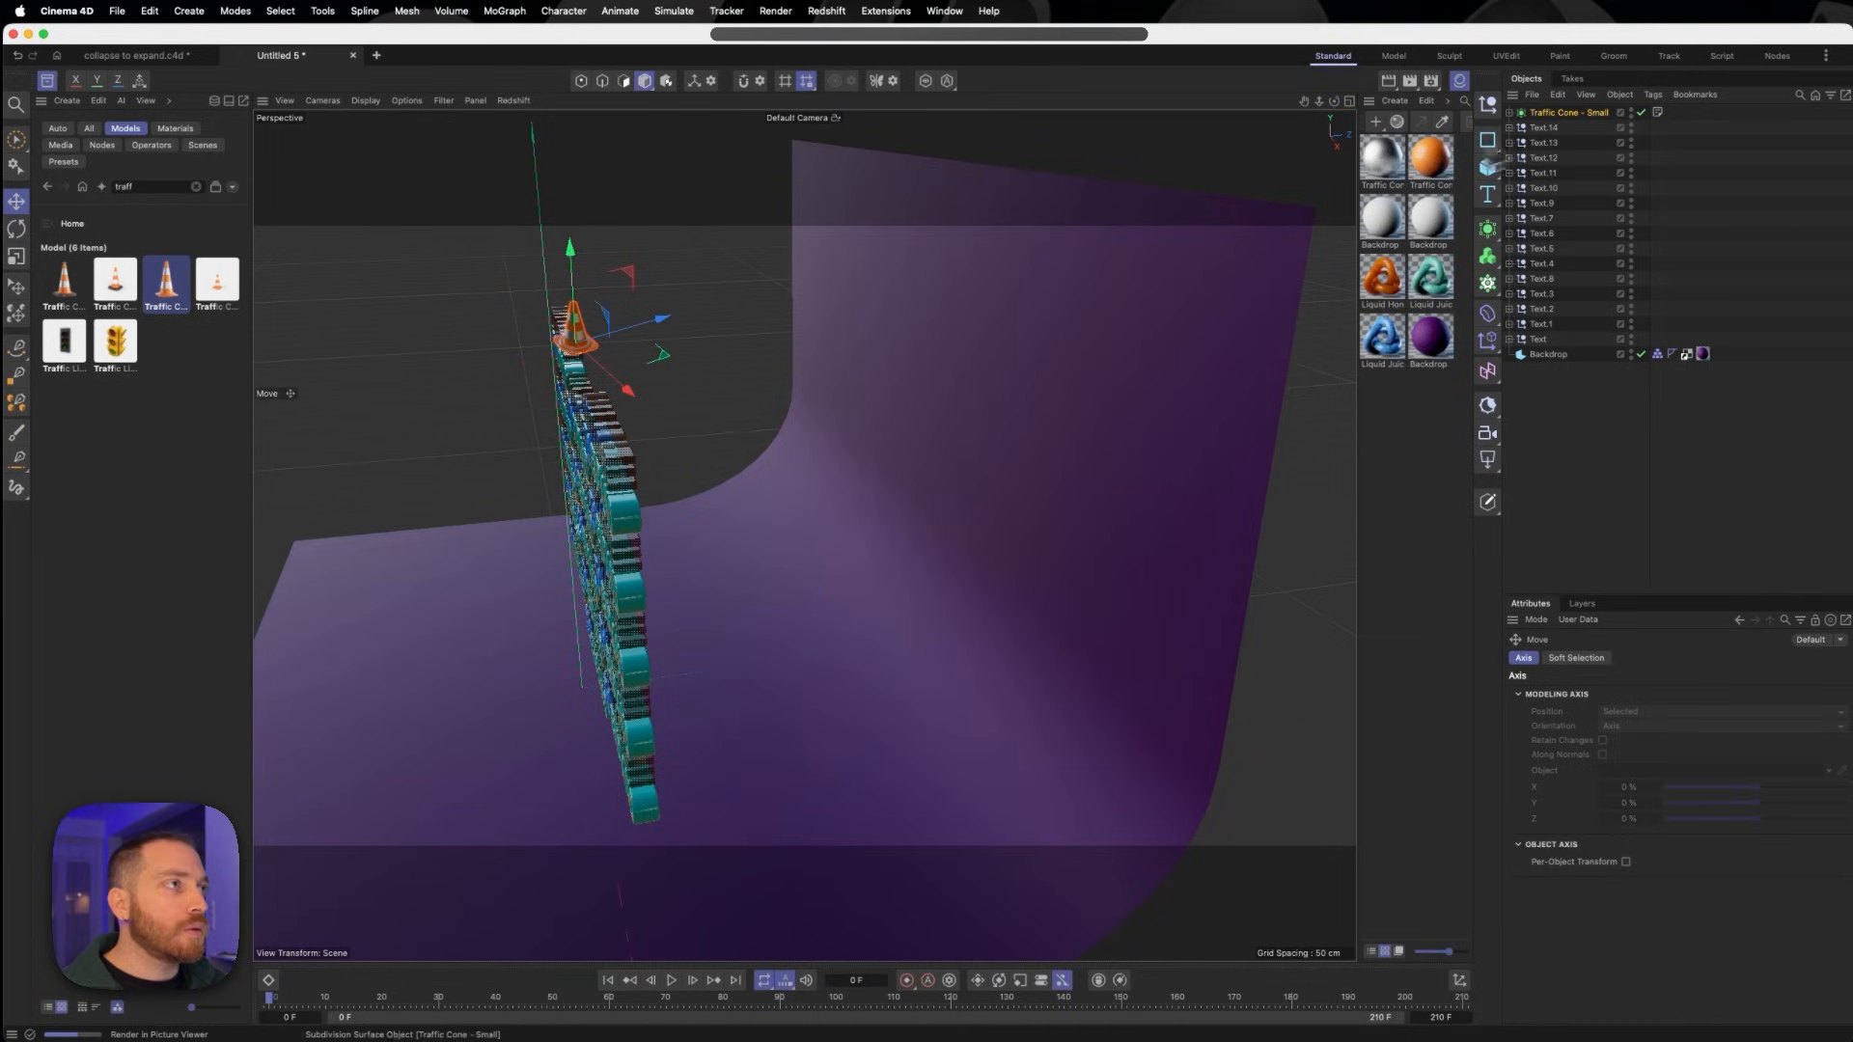
# - Duplicate the cone, rotate the copy to a steeper tilt and place it higher beside the first, at about X 55 cm, Y 242 cm
pyautogui.press('super+c')
pyautogui.press('super+v')
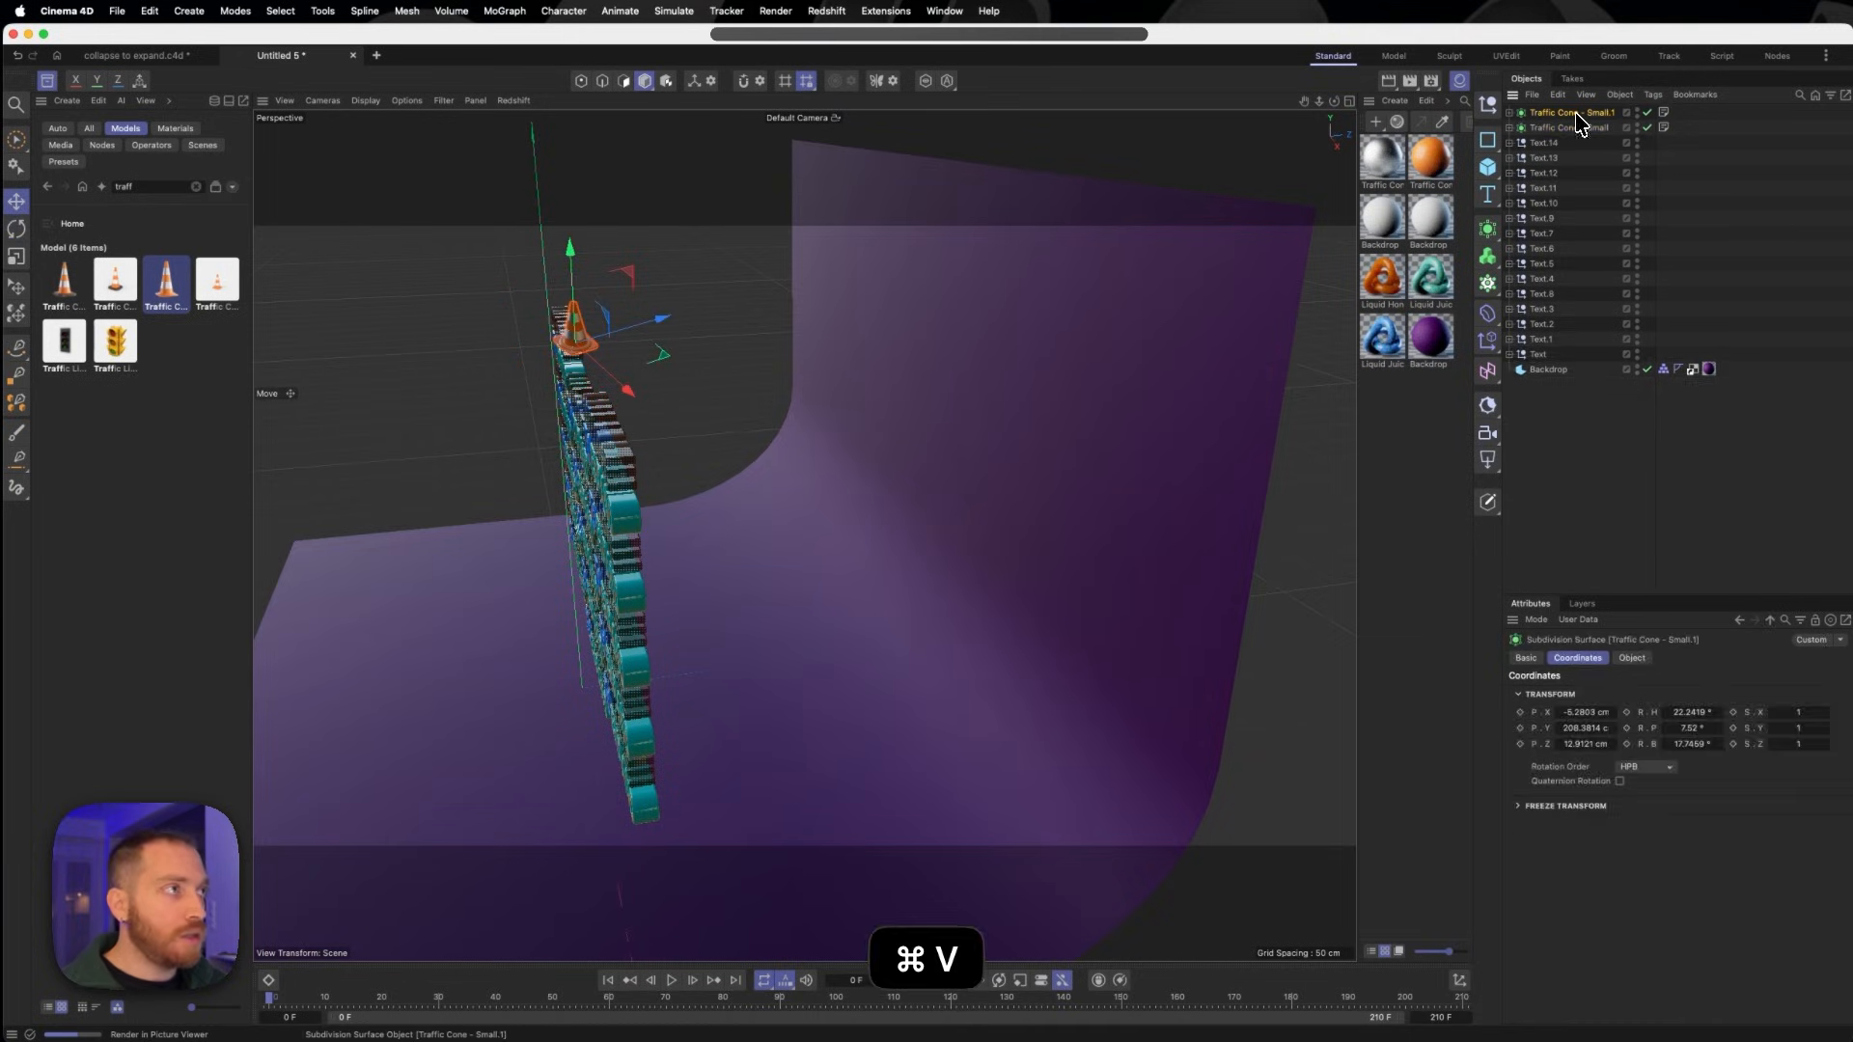
pyautogui.moveTo(627, 395); pyautogui.dragTo(687, 364)
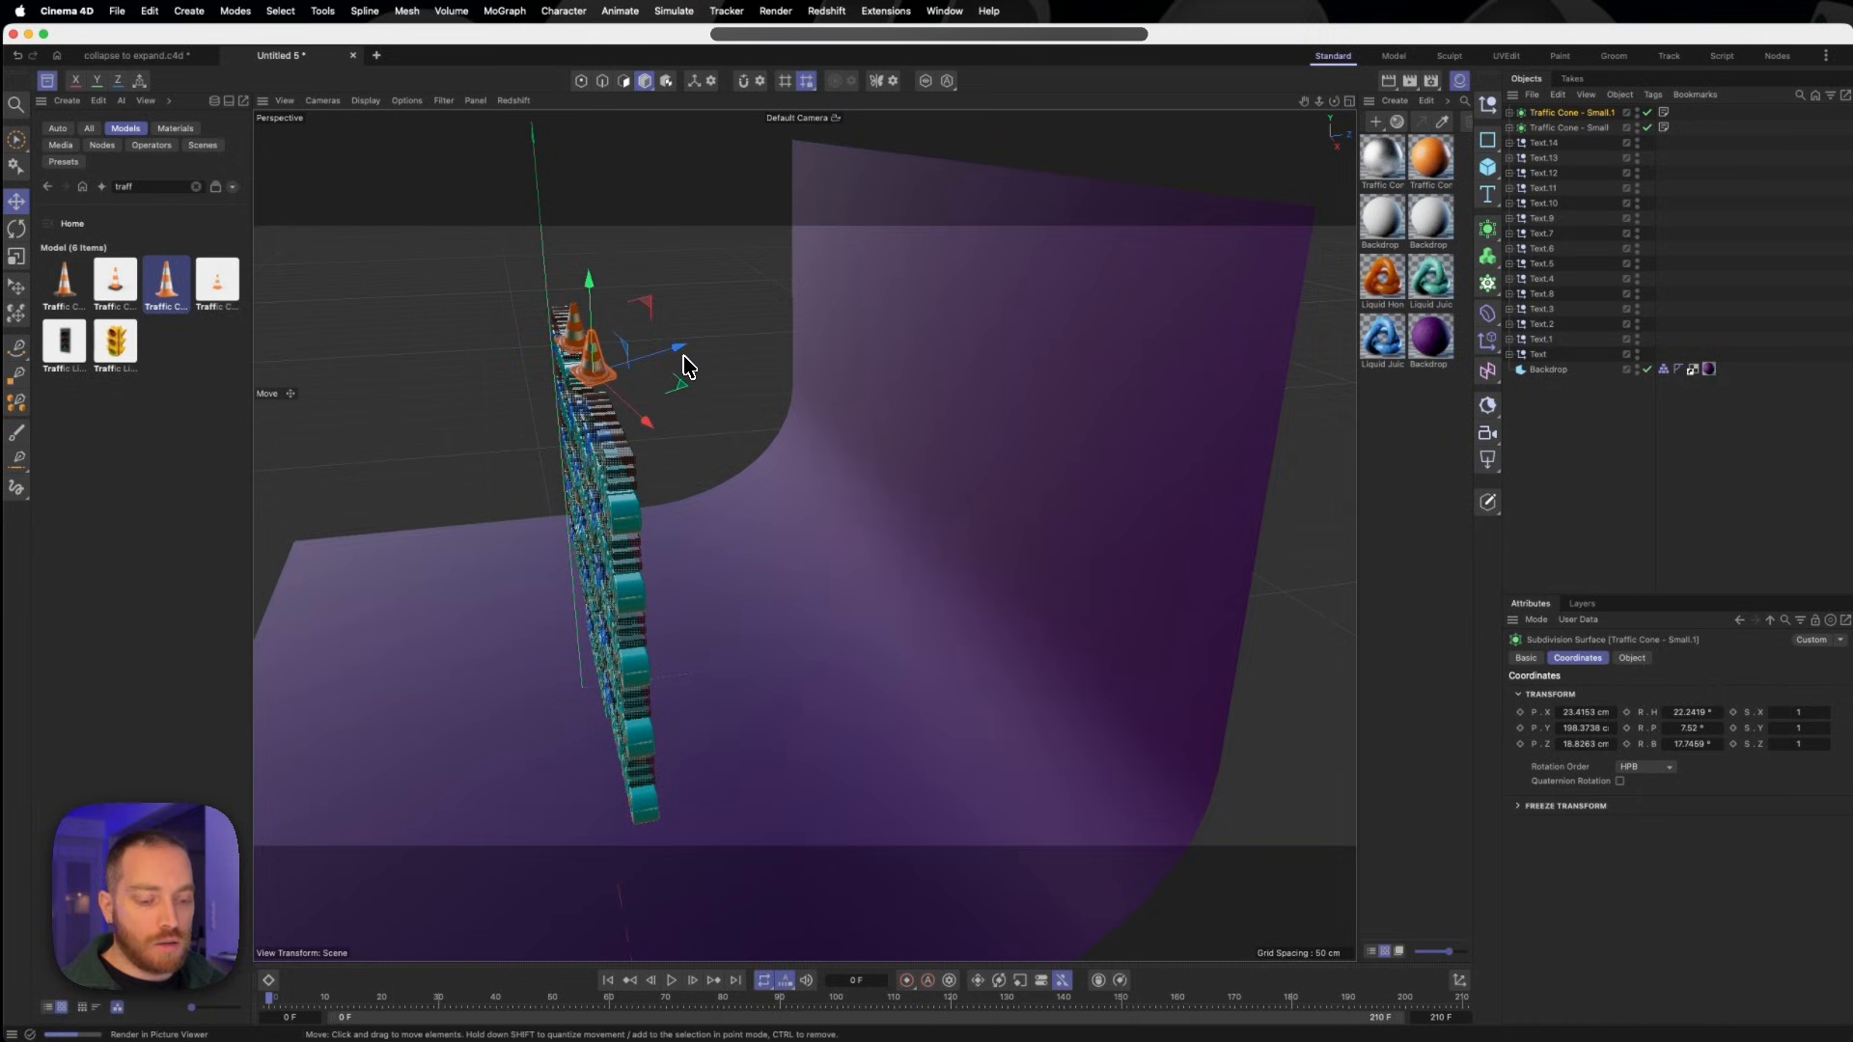
pyautogui.press('r')
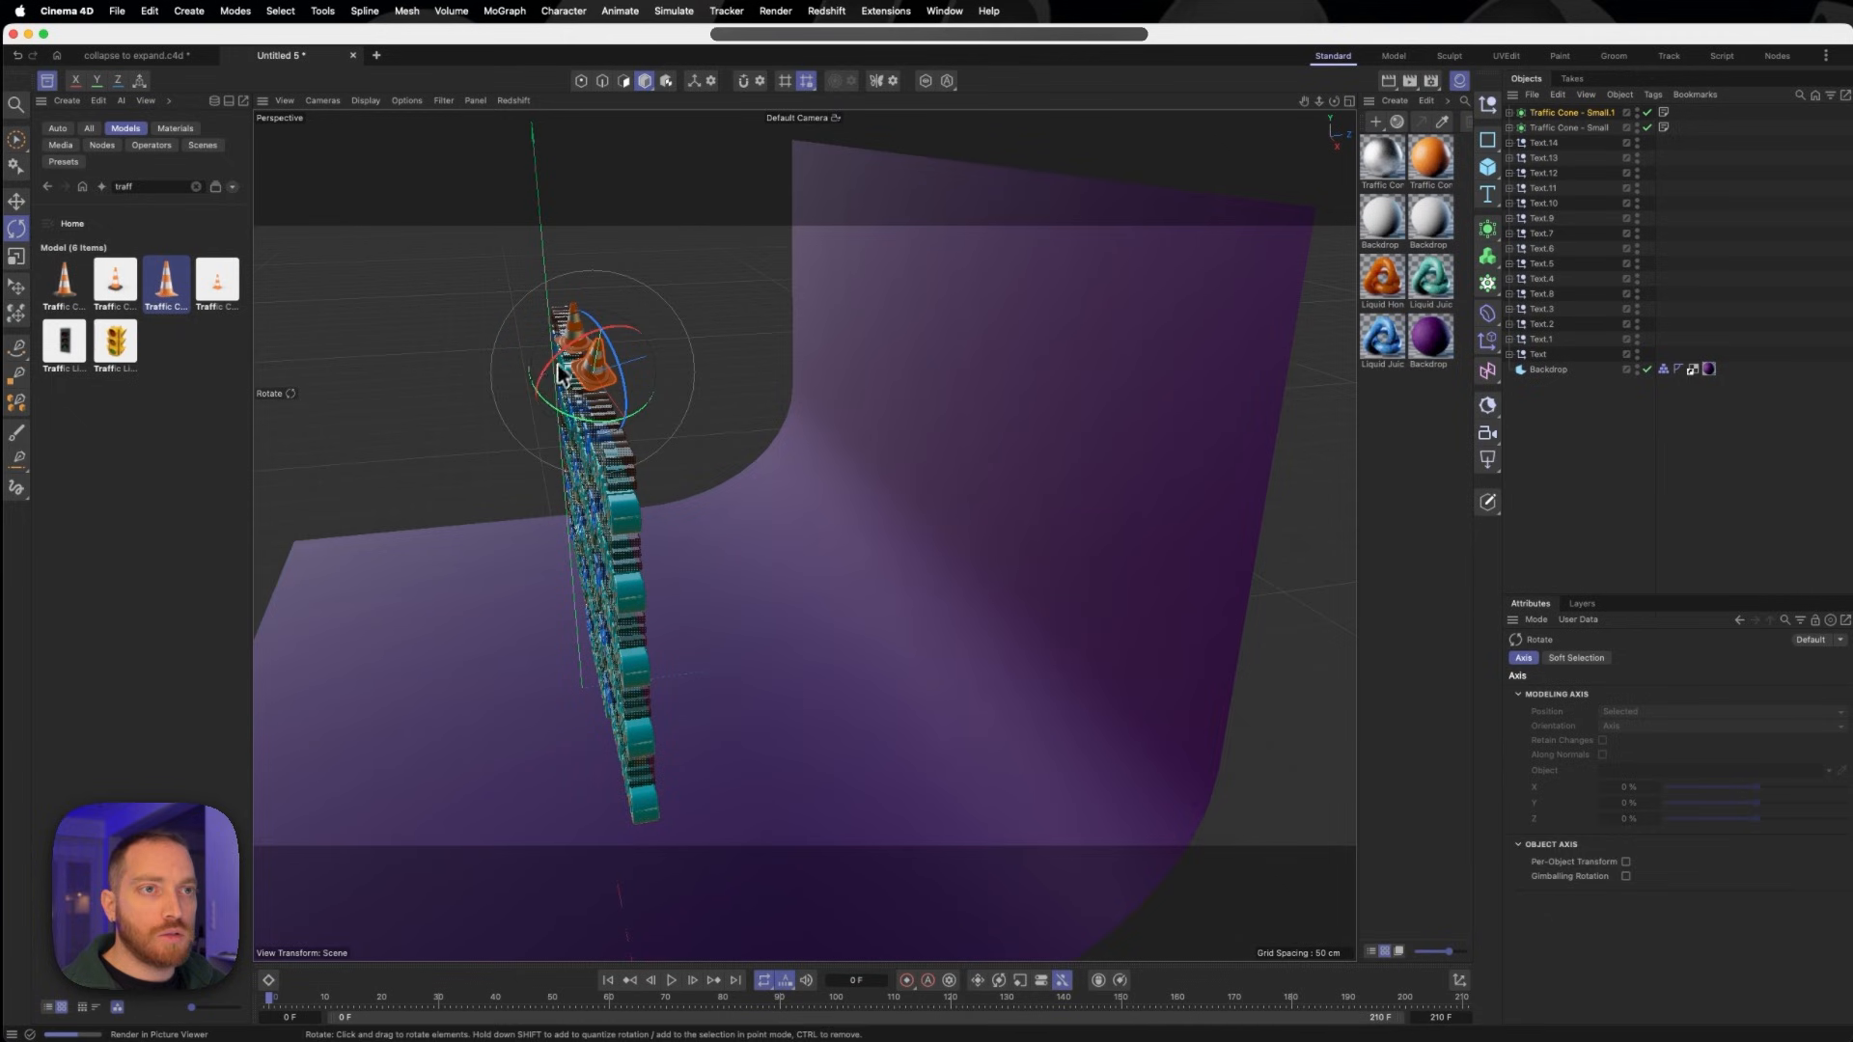
pyautogui.press('e')
pyautogui.moveTo(602, 301); pyautogui.dragTo(621, 224)
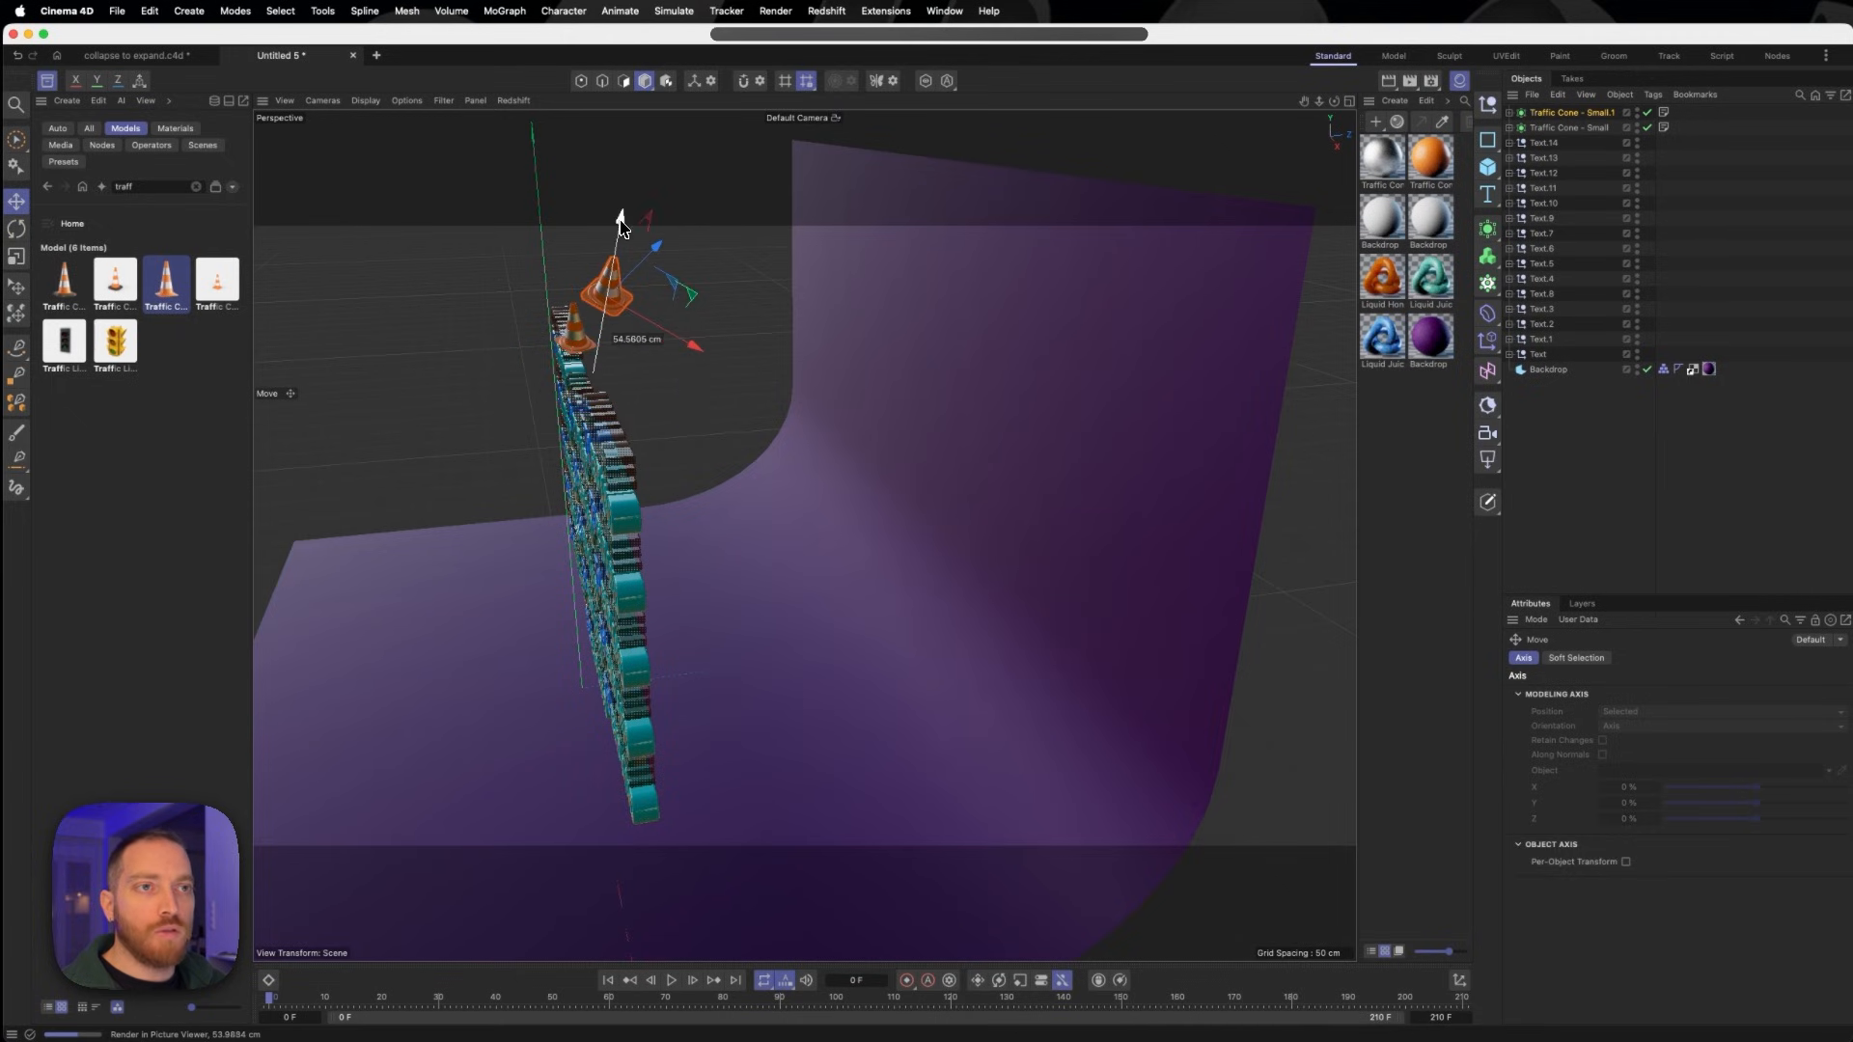
pyautogui.keyDown('alt'); pyautogui.moveTo(600, 386); pyautogui.dragTo(800, 365); pyautogui.keyUp('alt')
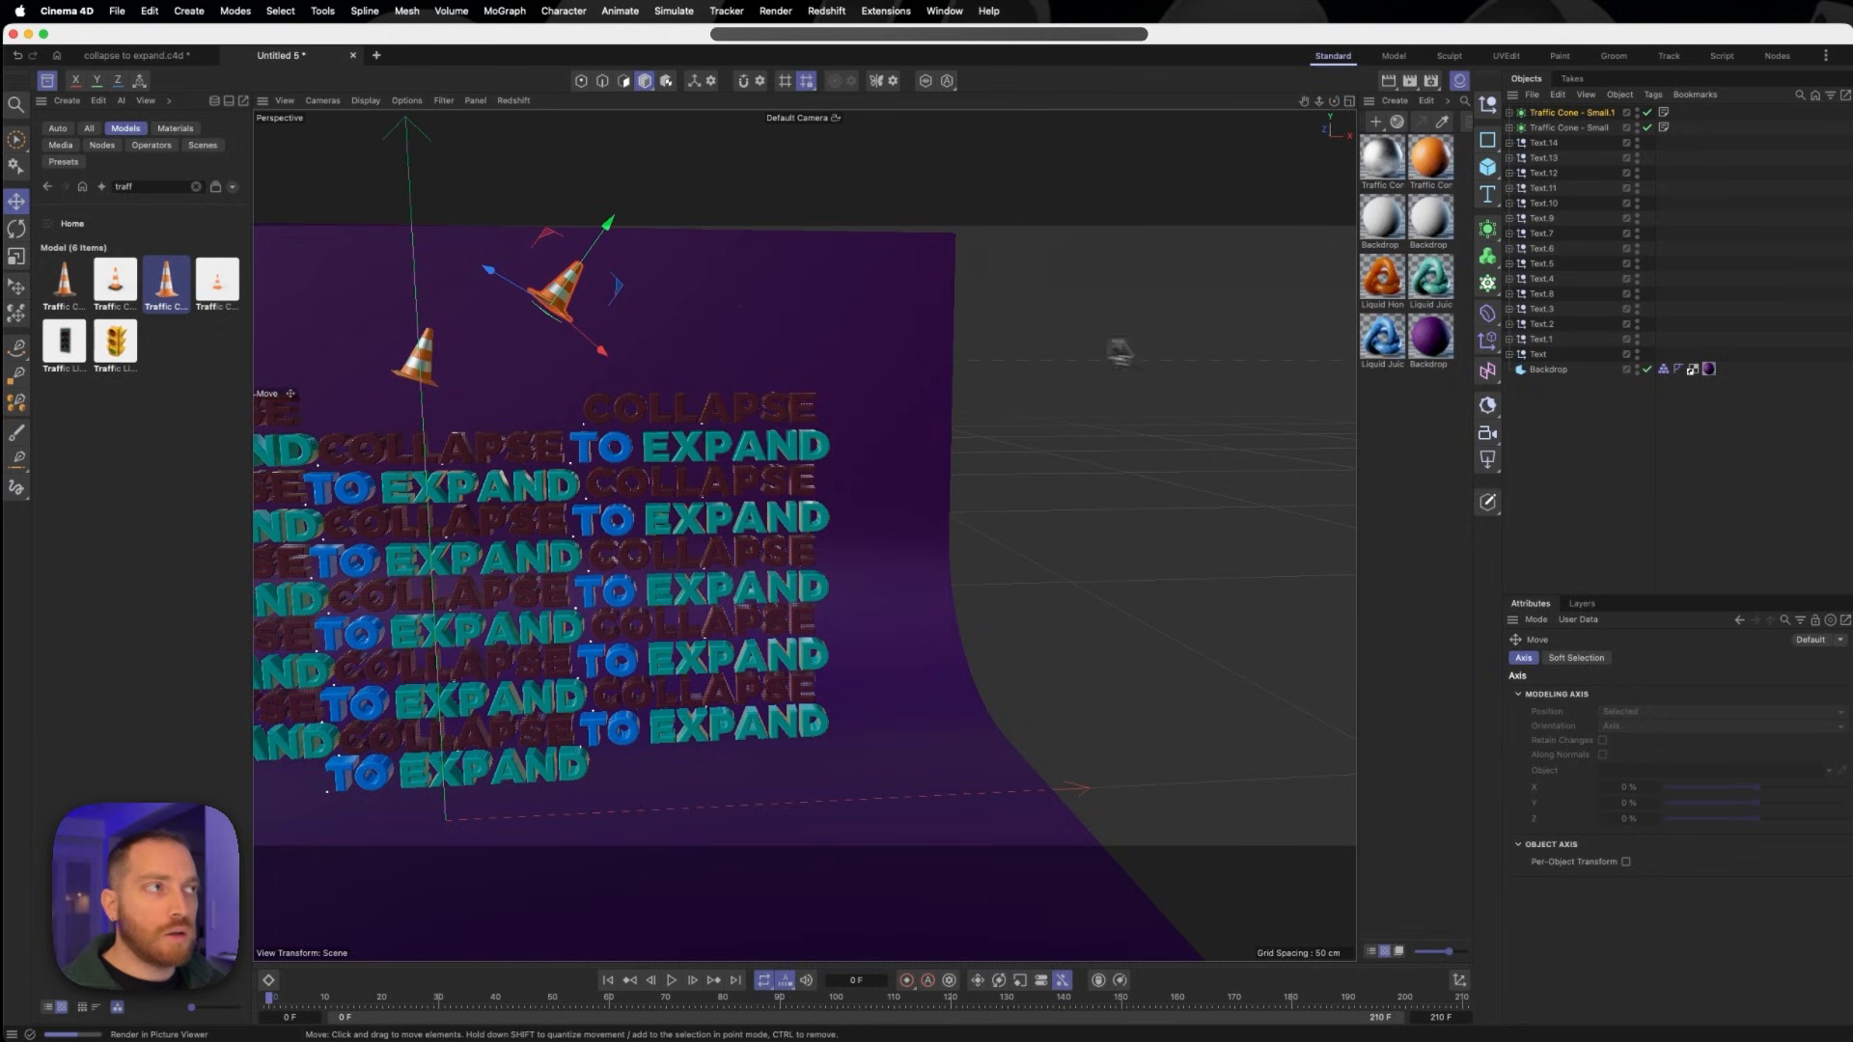
# - Paste a third cone, rotate it differently and position it to the left of the first cone above the text
pyautogui.press('super+v')
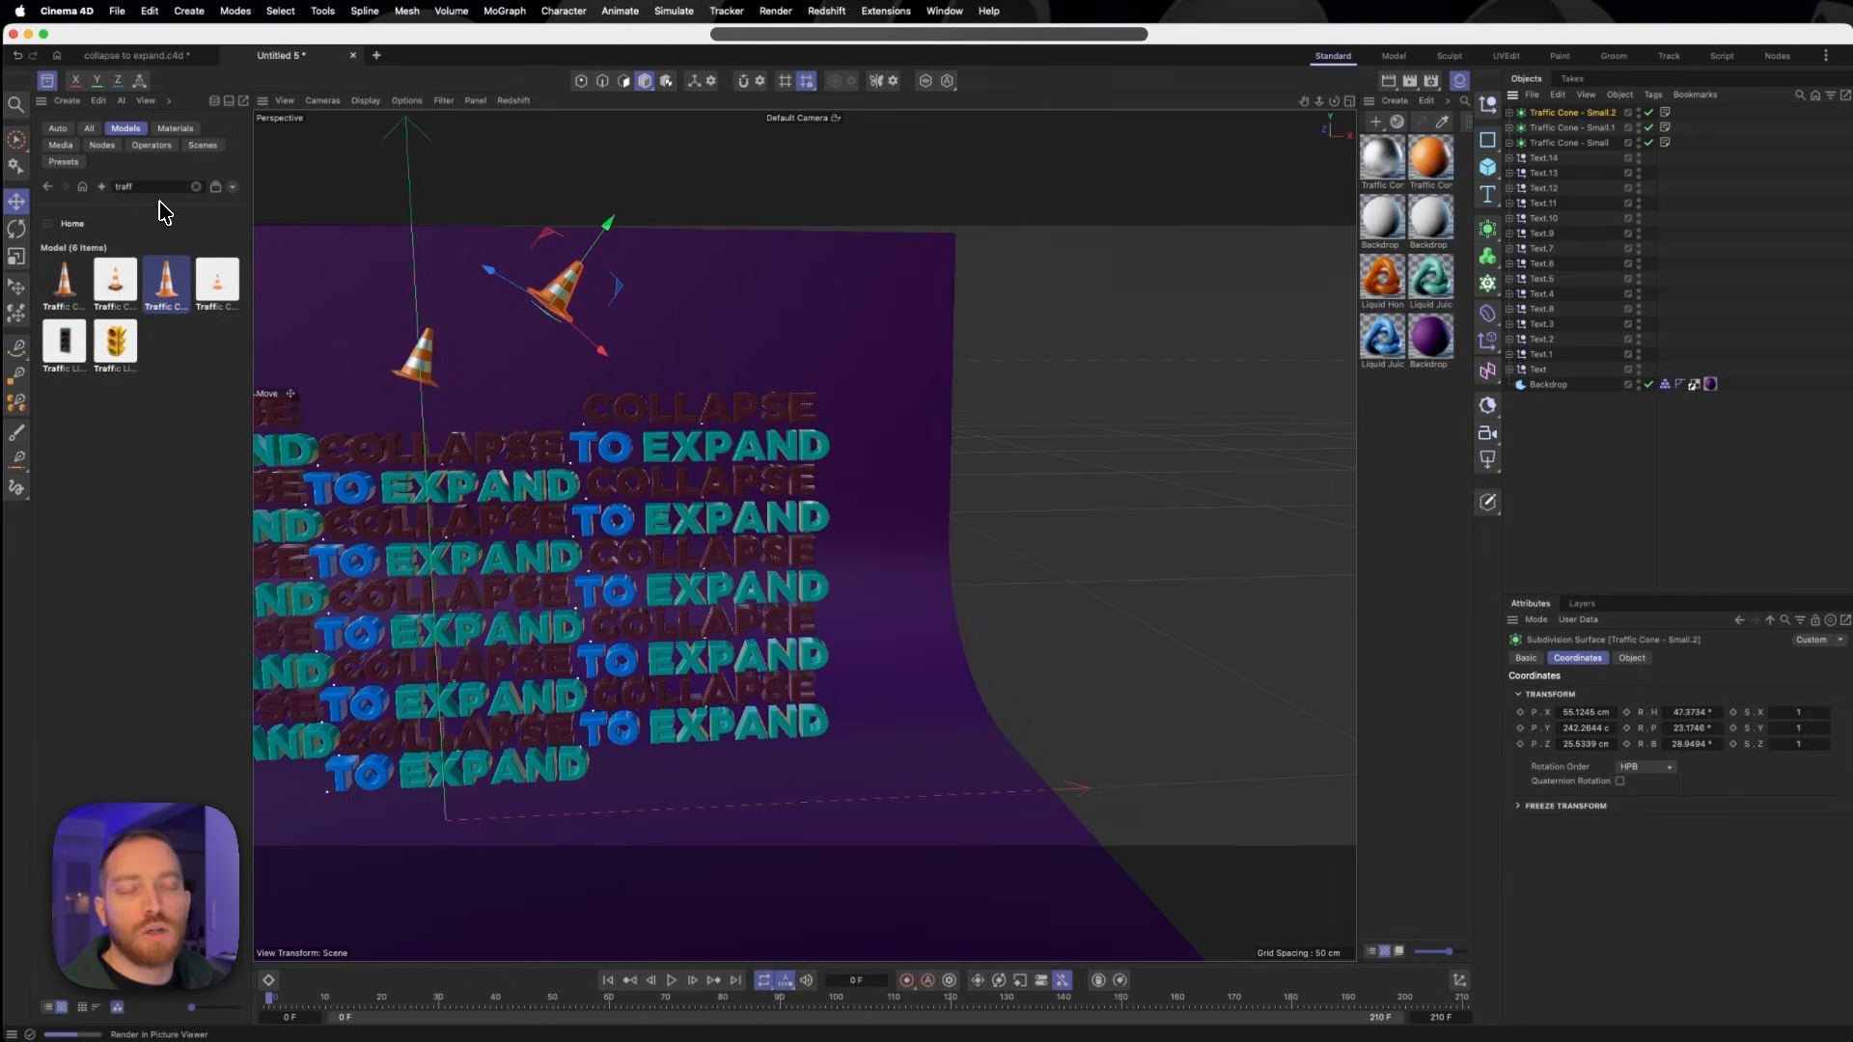
pyautogui.click(17, 234)
pyautogui.moveTo(614, 307); pyautogui.dragTo(604, 261)
pyautogui.click(16, 202)
pyautogui.moveTo(550, 348); pyautogui.dragTo(345, 370)
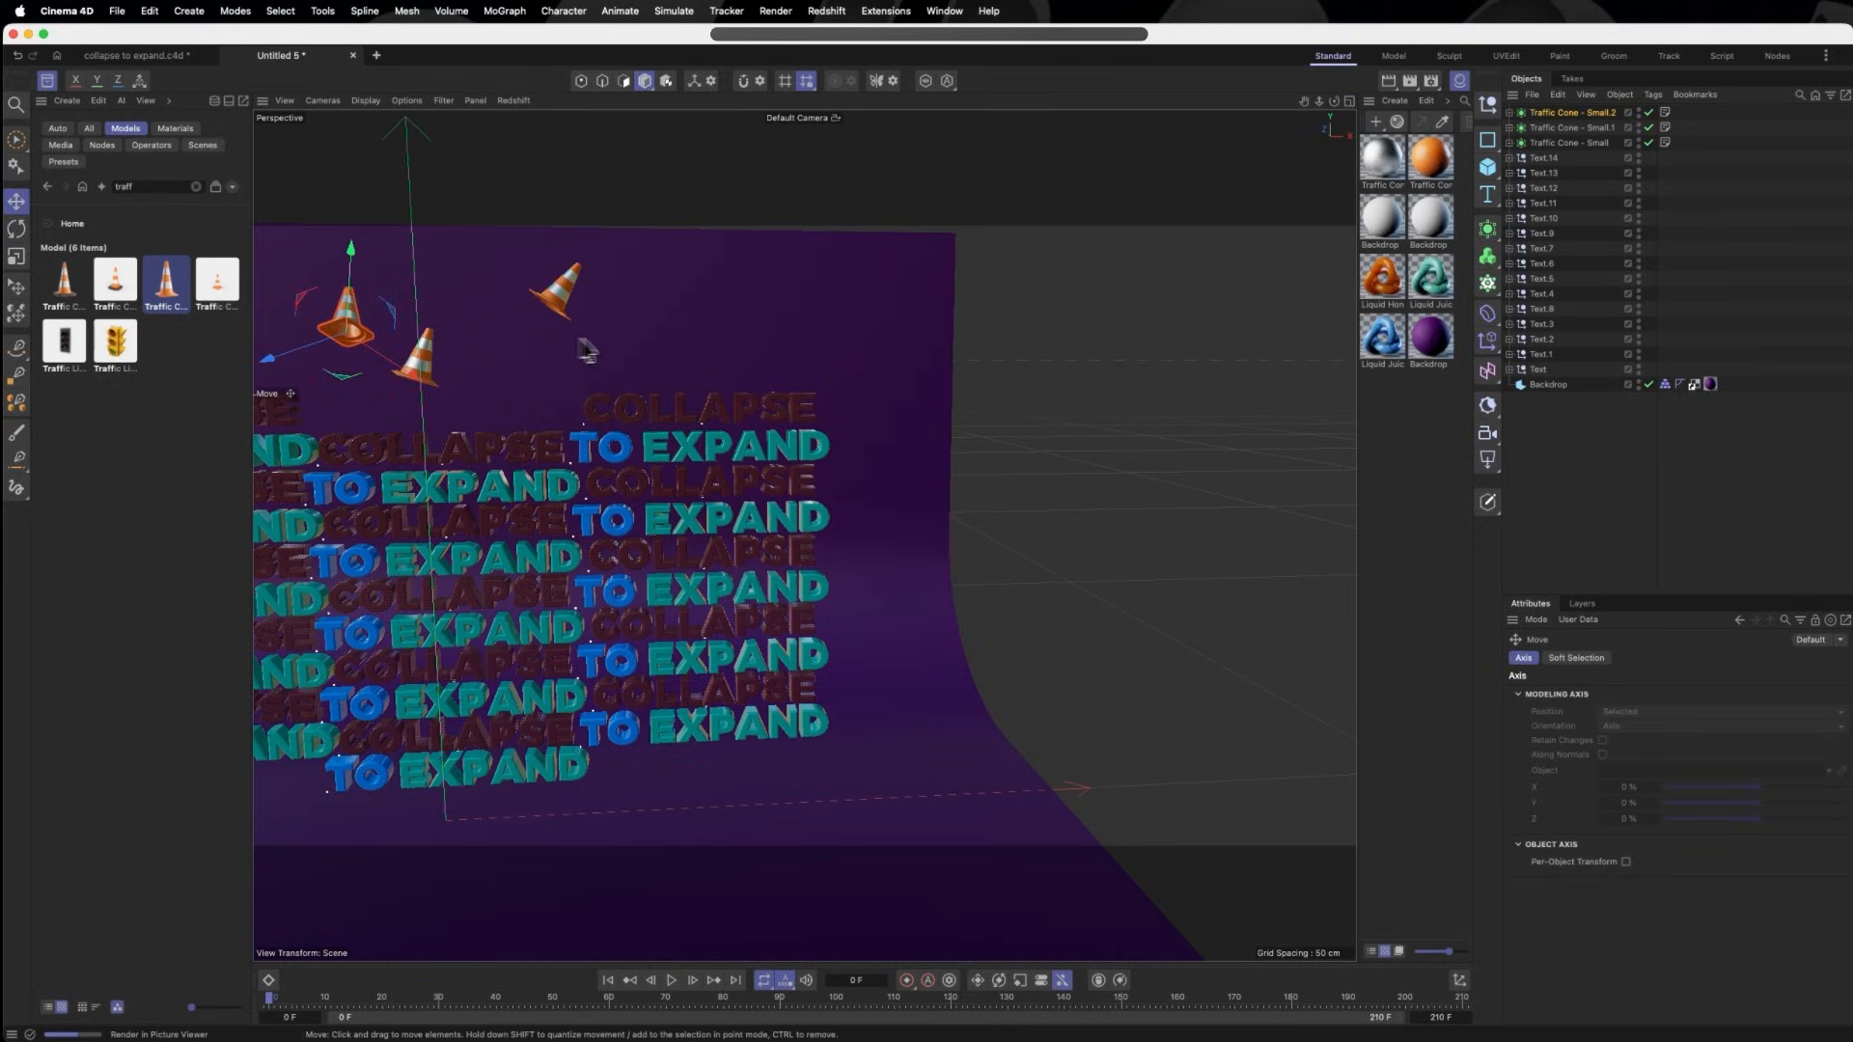
# - Duplicate a cone again and rotate the fourth one so its base faces forward, between the left and middle cones
pyautogui.keyDown('alt'); pyautogui.moveTo(615, 364); pyautogui.dragTo(512, 458); pyautogui.keyUp('alt')
pyautogui.press('super+c')
pyautogui.press('super+v')
pyautogui.moveTo(551, 257); pyautogui.dragTo(548, 311)
pyautogui.press('r')
pyautogui.moveTo(576, 363); pyautogui.dragTo(470, 377)
pyautogui.press('e')
# - Duplicate another cone and place the rotated fifth copy highest, above the right text column
pyautogui.click(632, 496)
pyautogui.press('super+c')
pyautogui.press('super+v')
pyautogui.moveTo(658, 532); pyautogui.dragTo(827, 662)
pyautogui.press('r')
pyautogui.scroll(5, 850, 425)
pyautogui.press('e')
pyautogui.moveTo(929, 208); pyautogui.dragTo(868, 228)
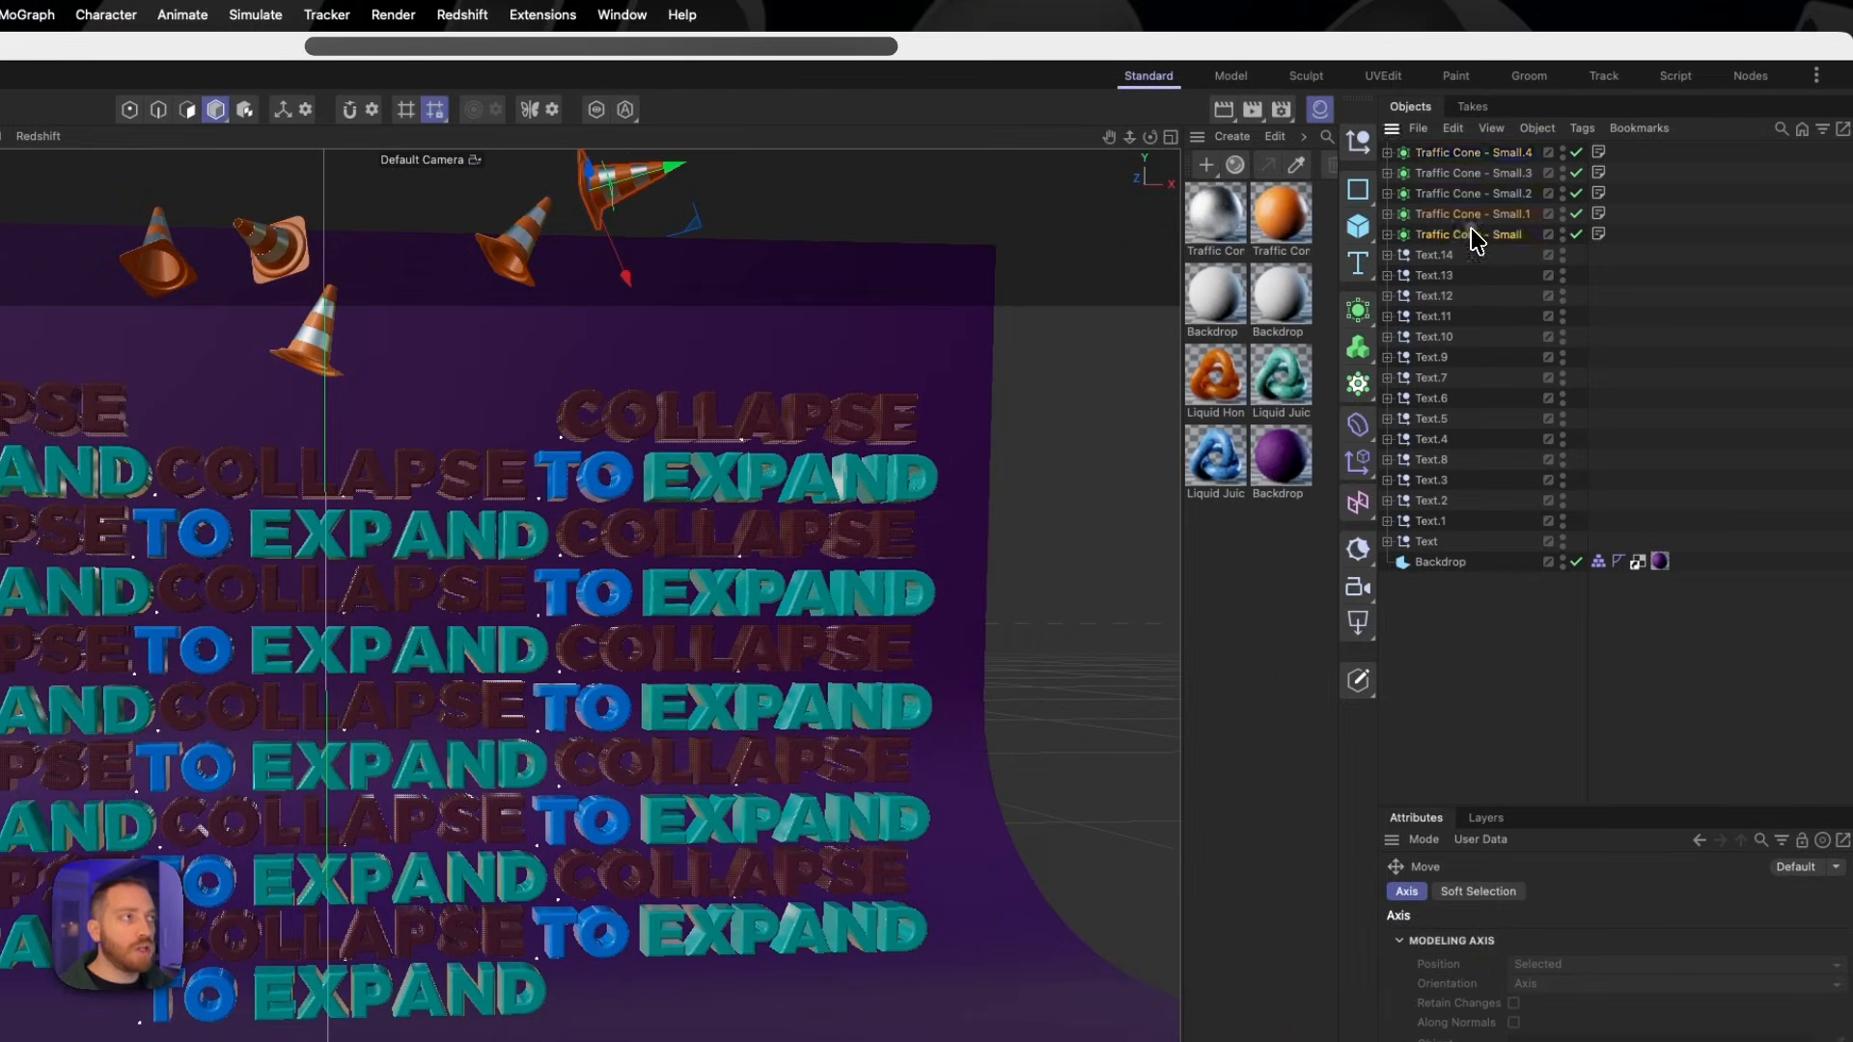
# - Select all five traffic cones and add a Rigid Body simulation tag to each
pyautogui.click(1474, 234)
pyautogui.keyDown('shift'); pyautogui.click(1474, 210); pyautogui.keyUp('shift')
pyautogui.keyDown('shift'); pyautogui.click(1469, 152); pyautogui.keyUp('shift')
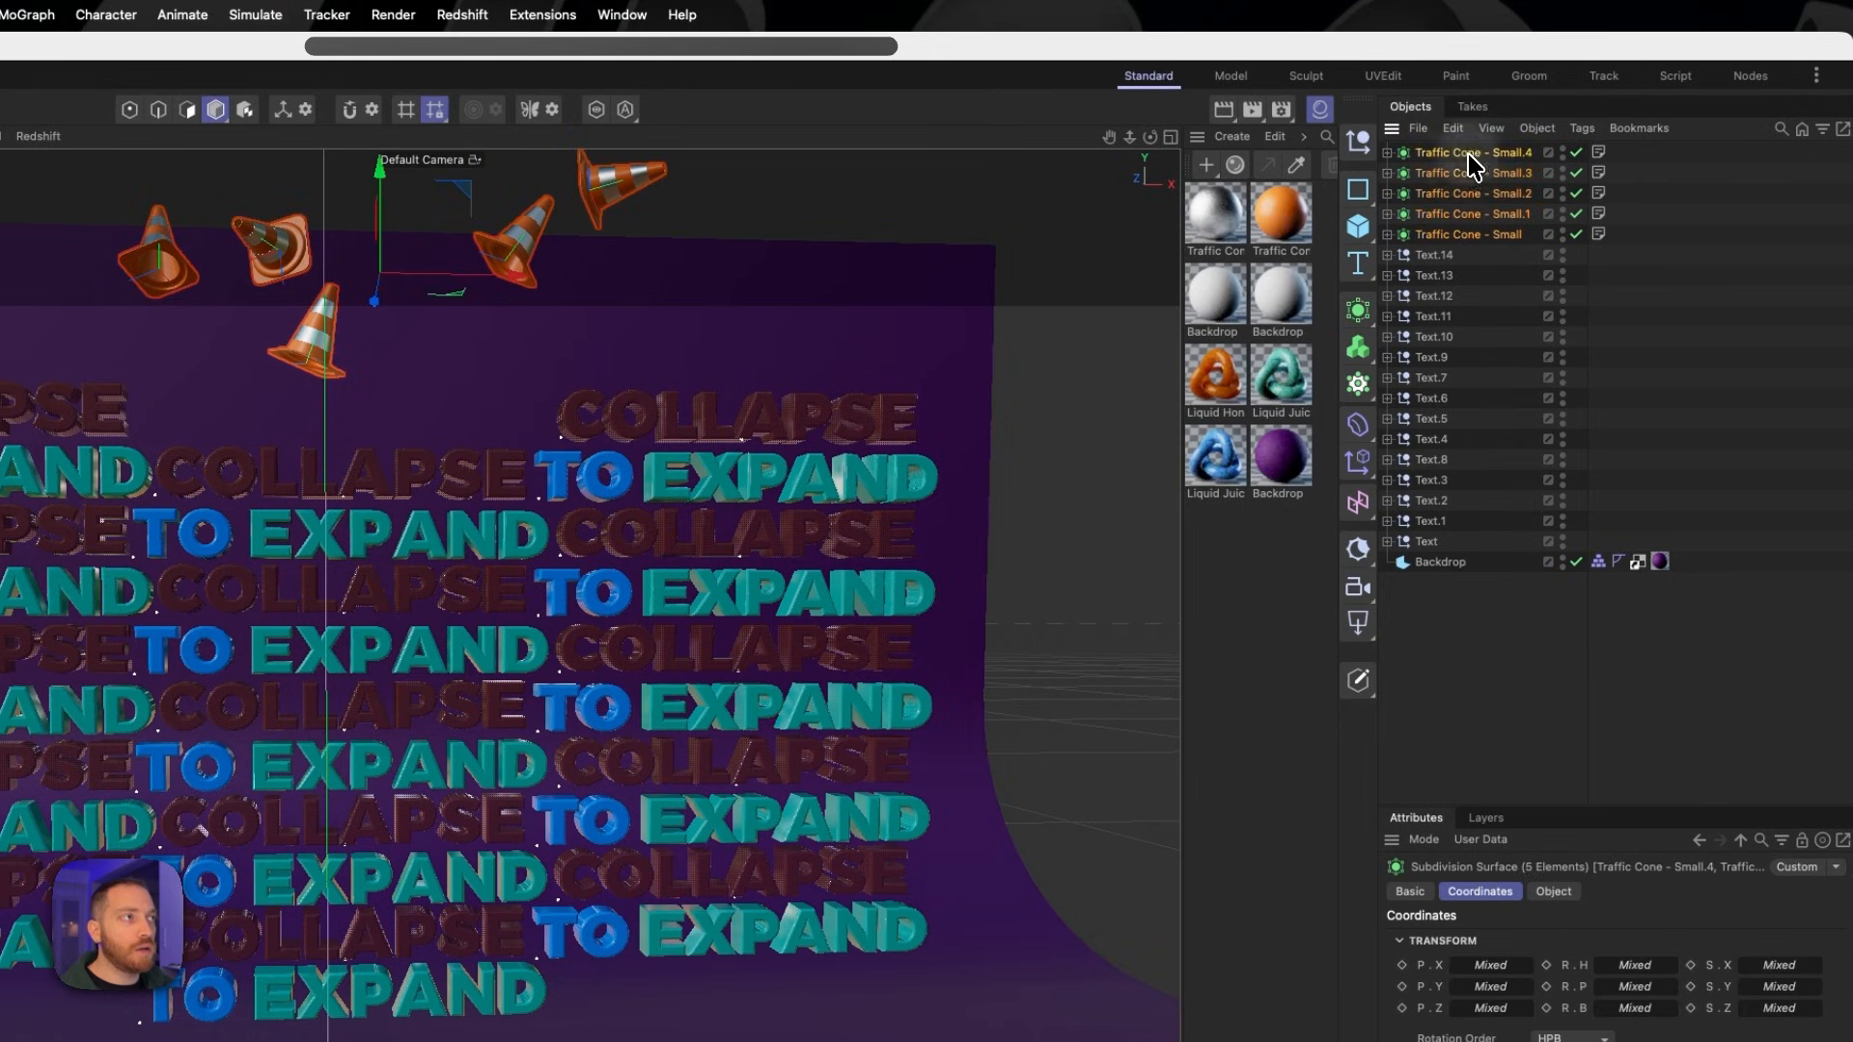
pyautogui.rightClick(1469, 153)
pyautogui.moveTo(1502, 207)
pyautogui.moveTo(1624, 442)
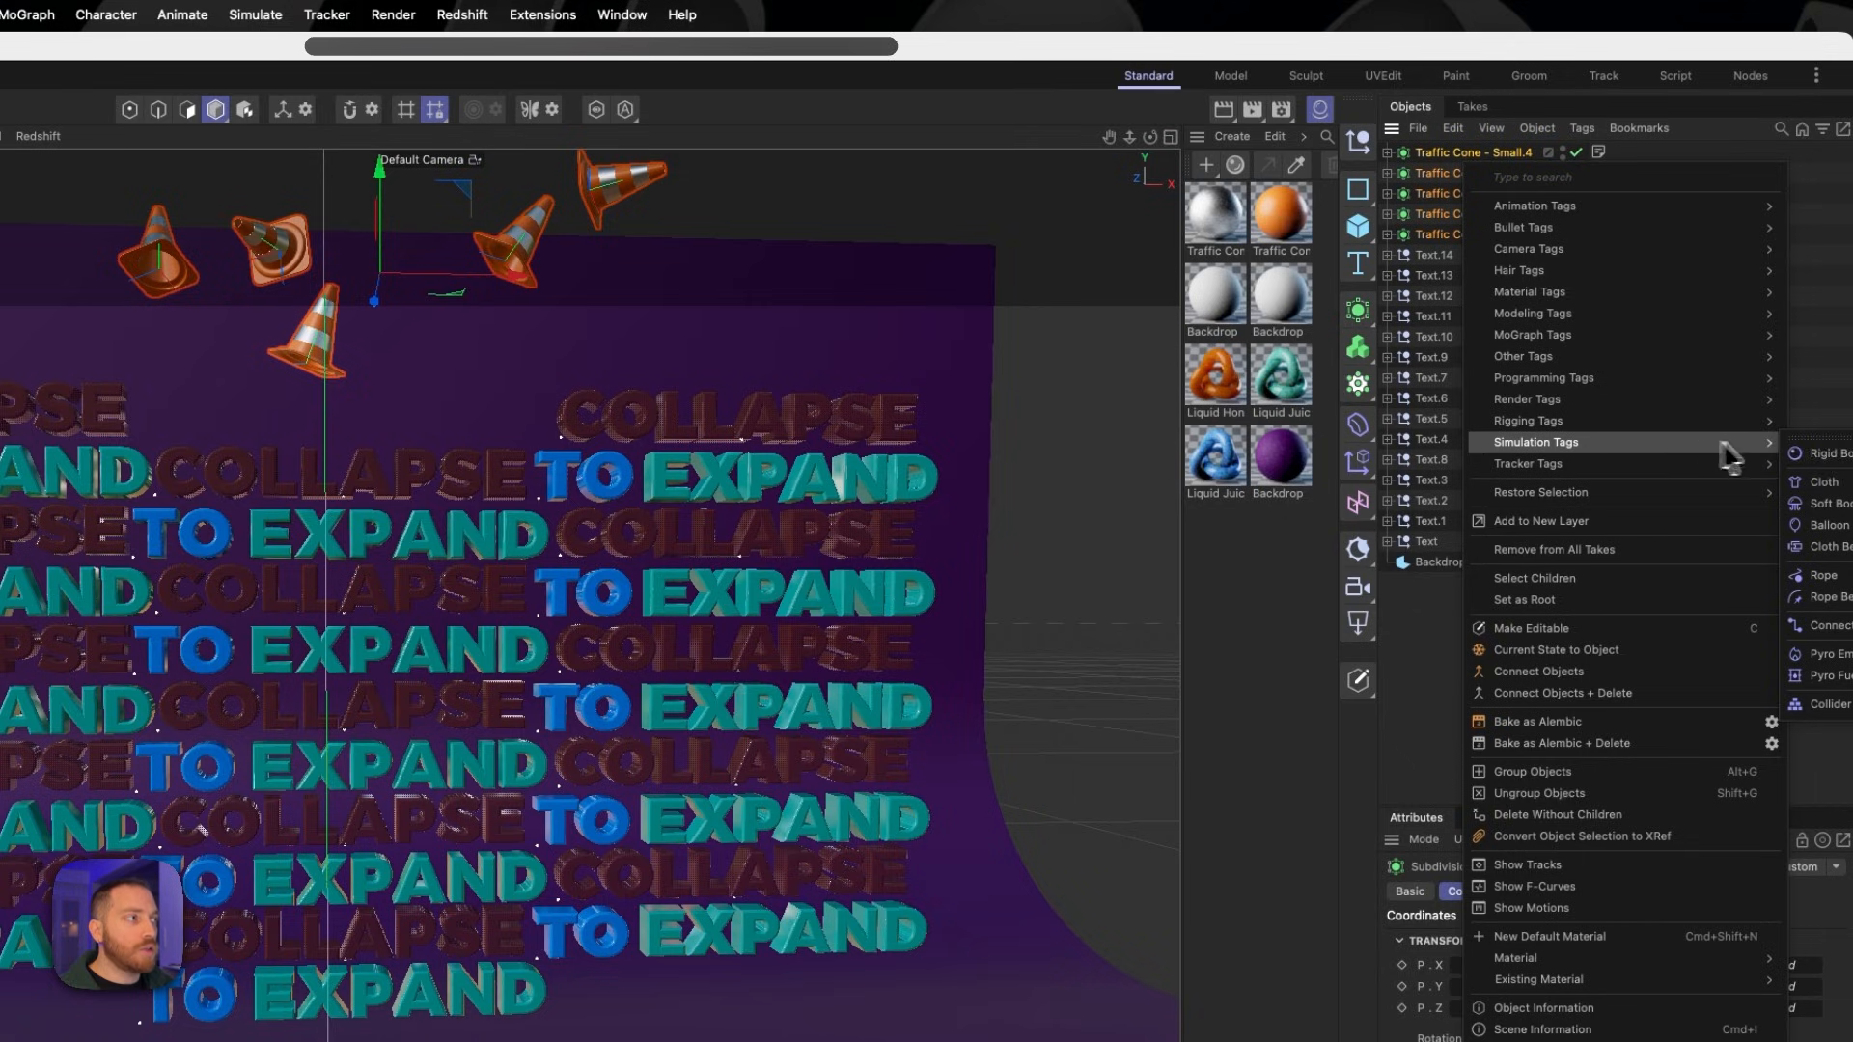
pyautogui.click(1823, 453)
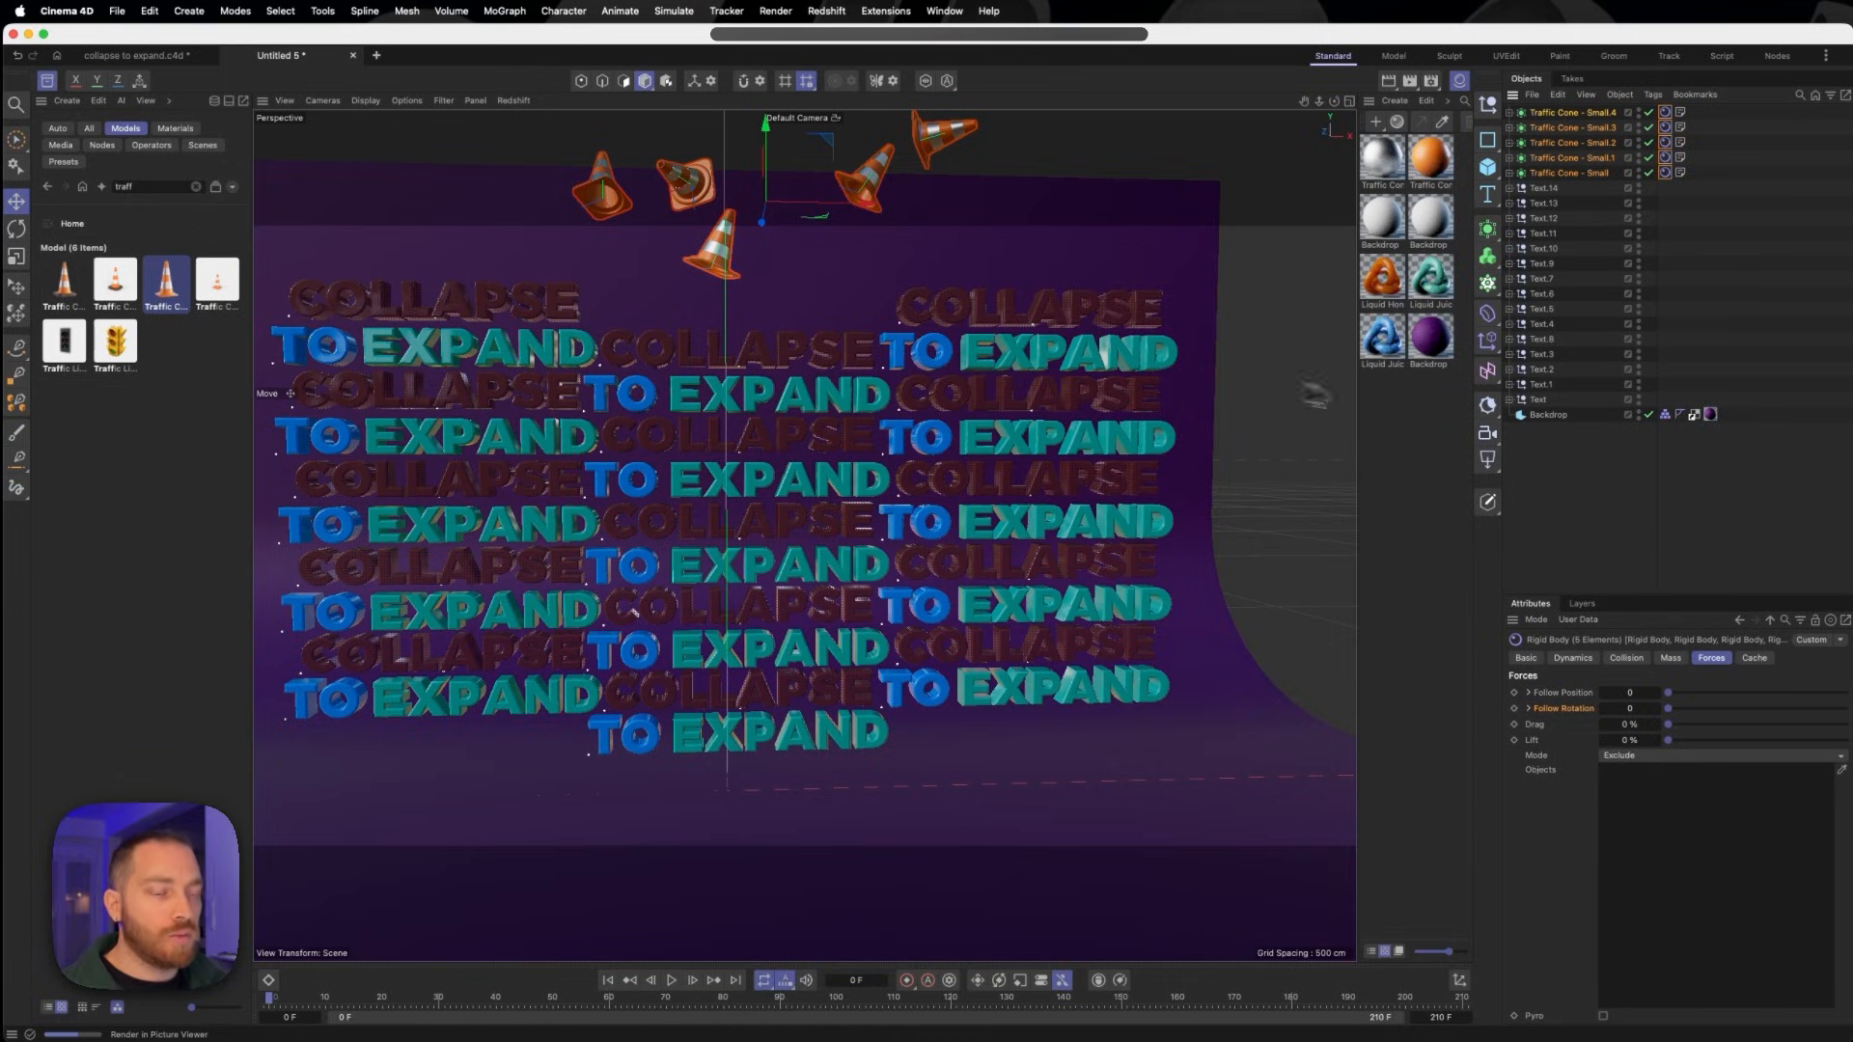
# - At frame 0, set Follow Position and Follow Rotation to 10 for all five cones and keyframe both
pyautogui.click(1569, 173)
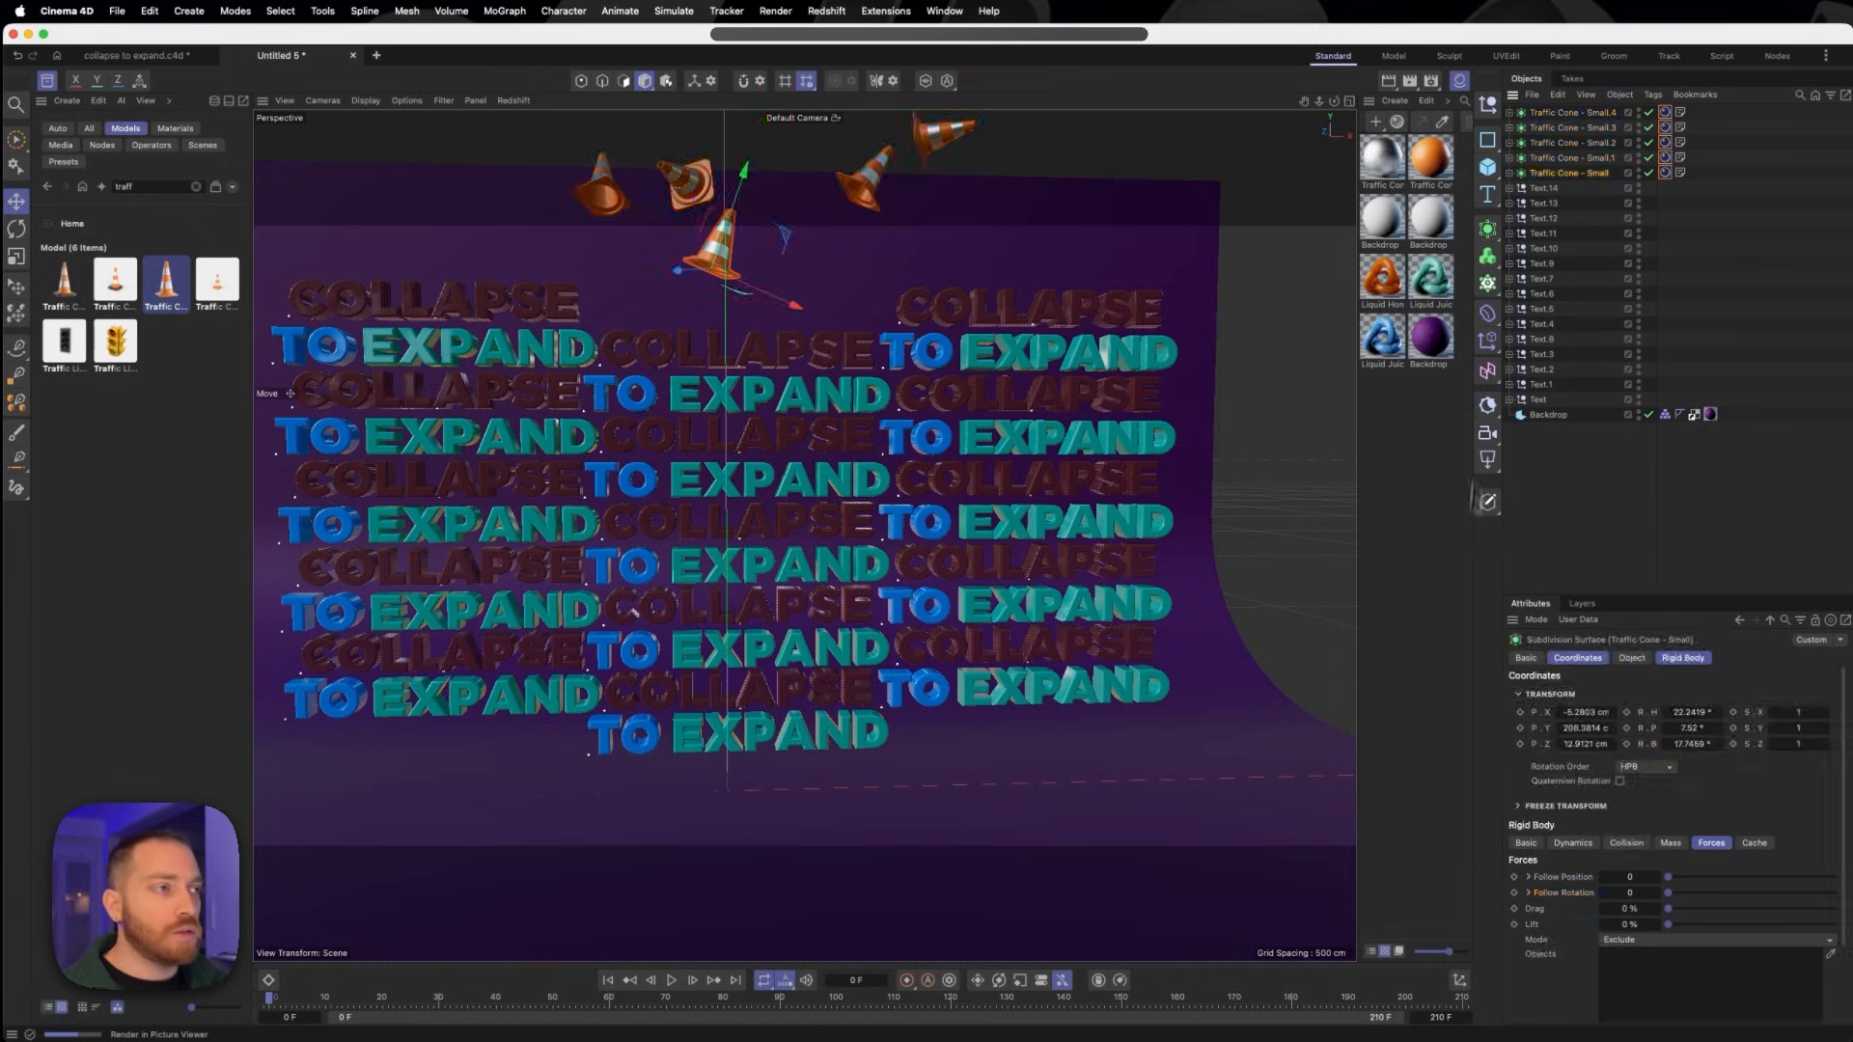
pyautogui.keyDown('shift'); pyautogui.click(1493, 77); pyautogui.keyUp('shift')
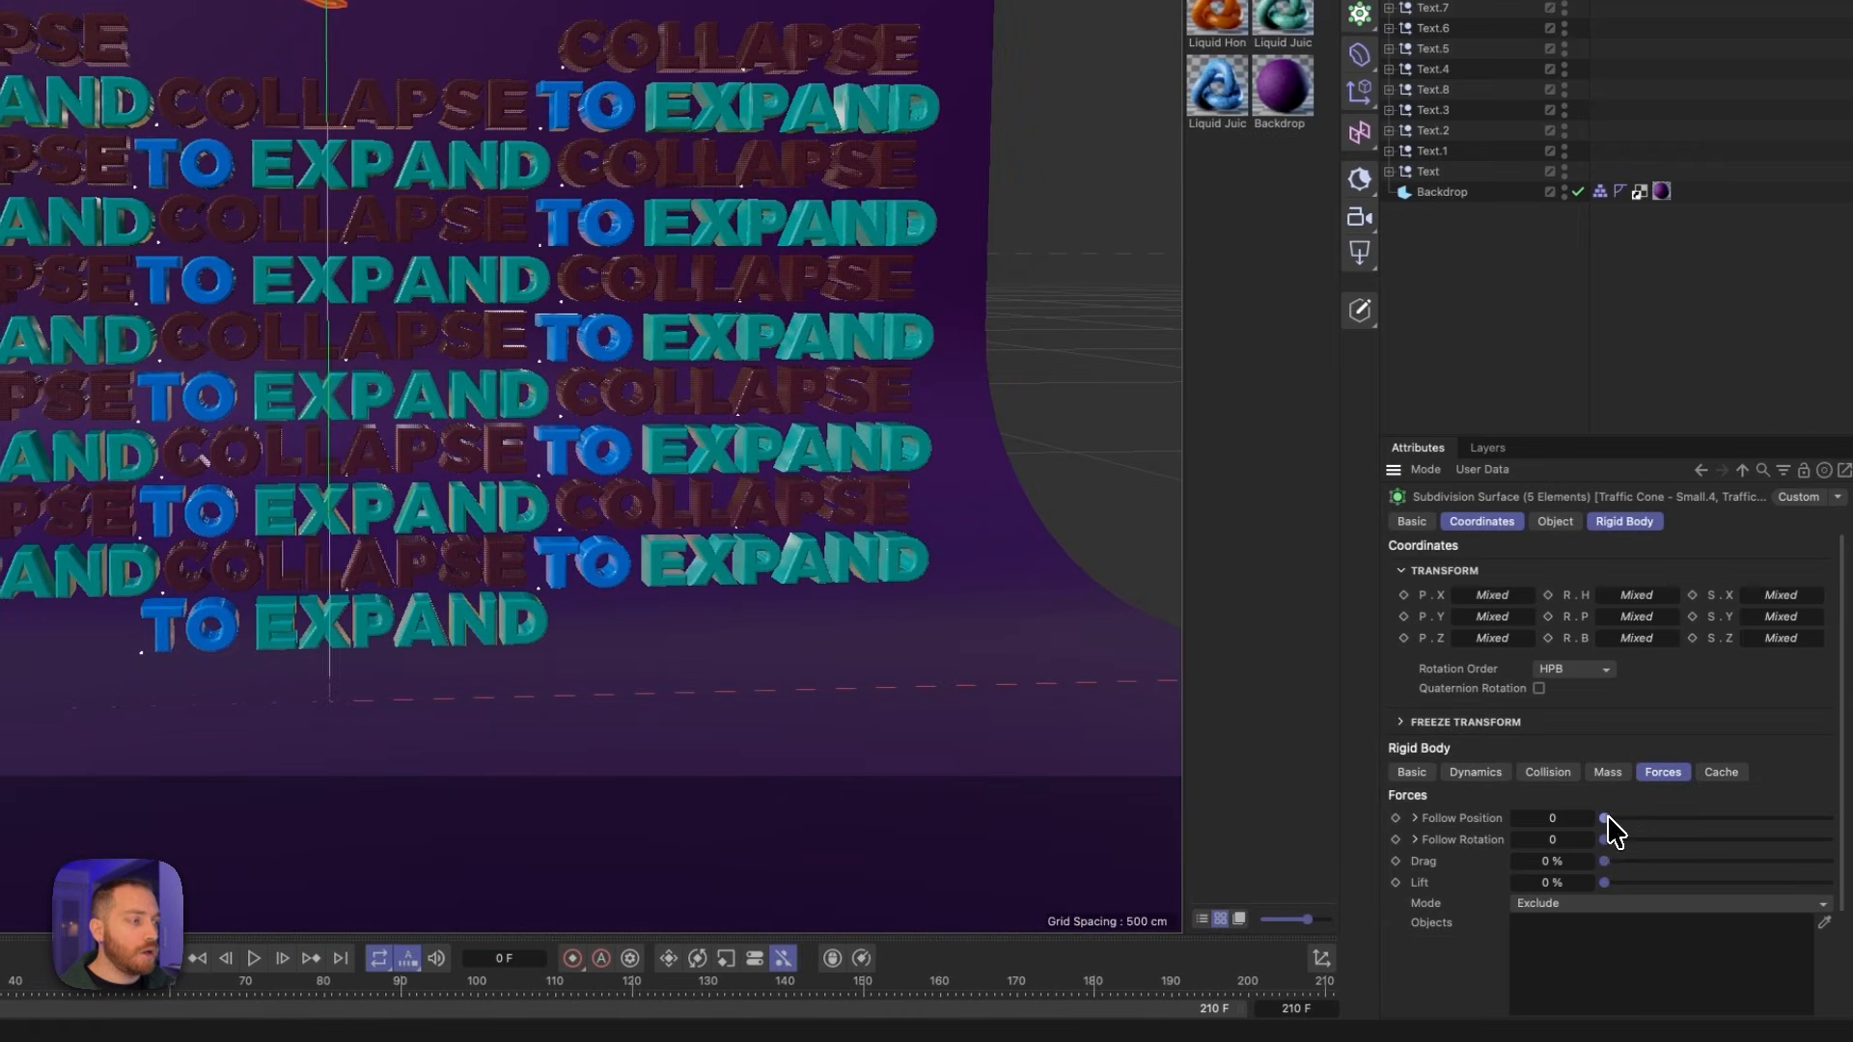
pyautogui.moveTo(1604, 820); pyautogui.dragTo(1827, 819)
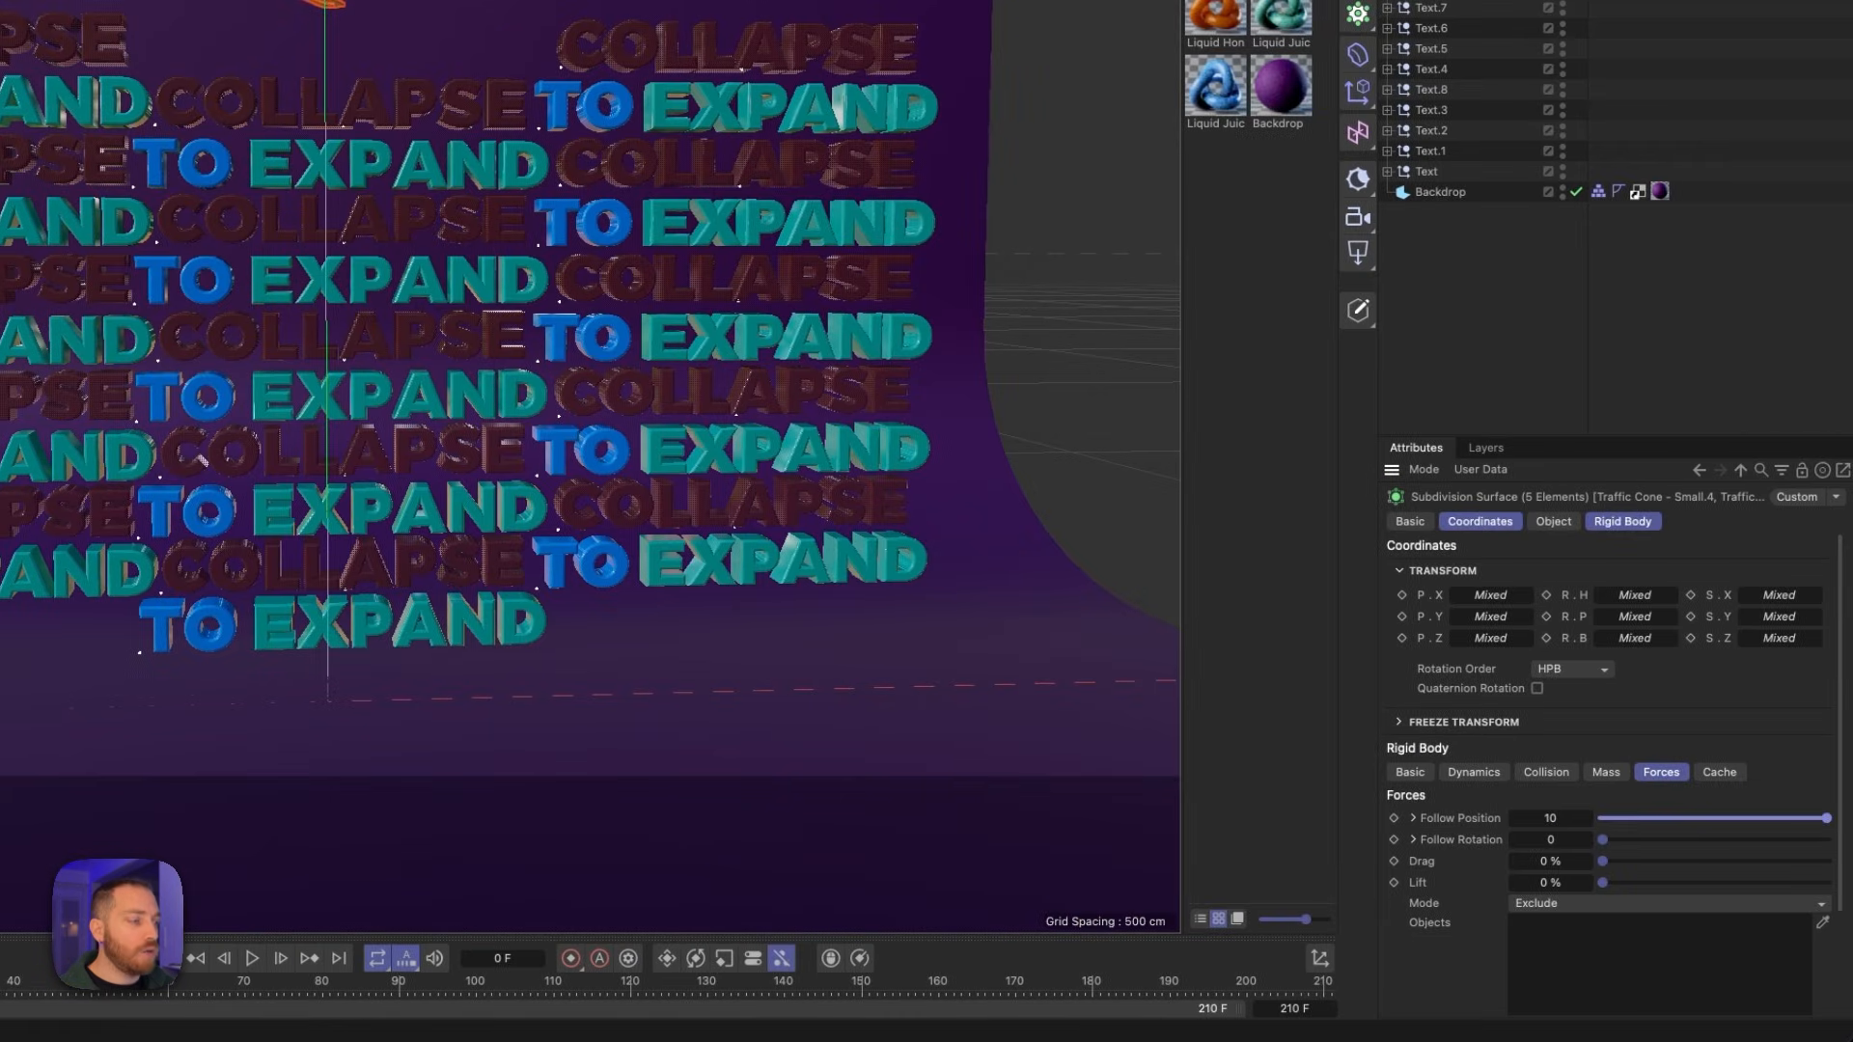
pyautogui.moveTo(1606, 838); pyautogui.dragTo(1828, 839)
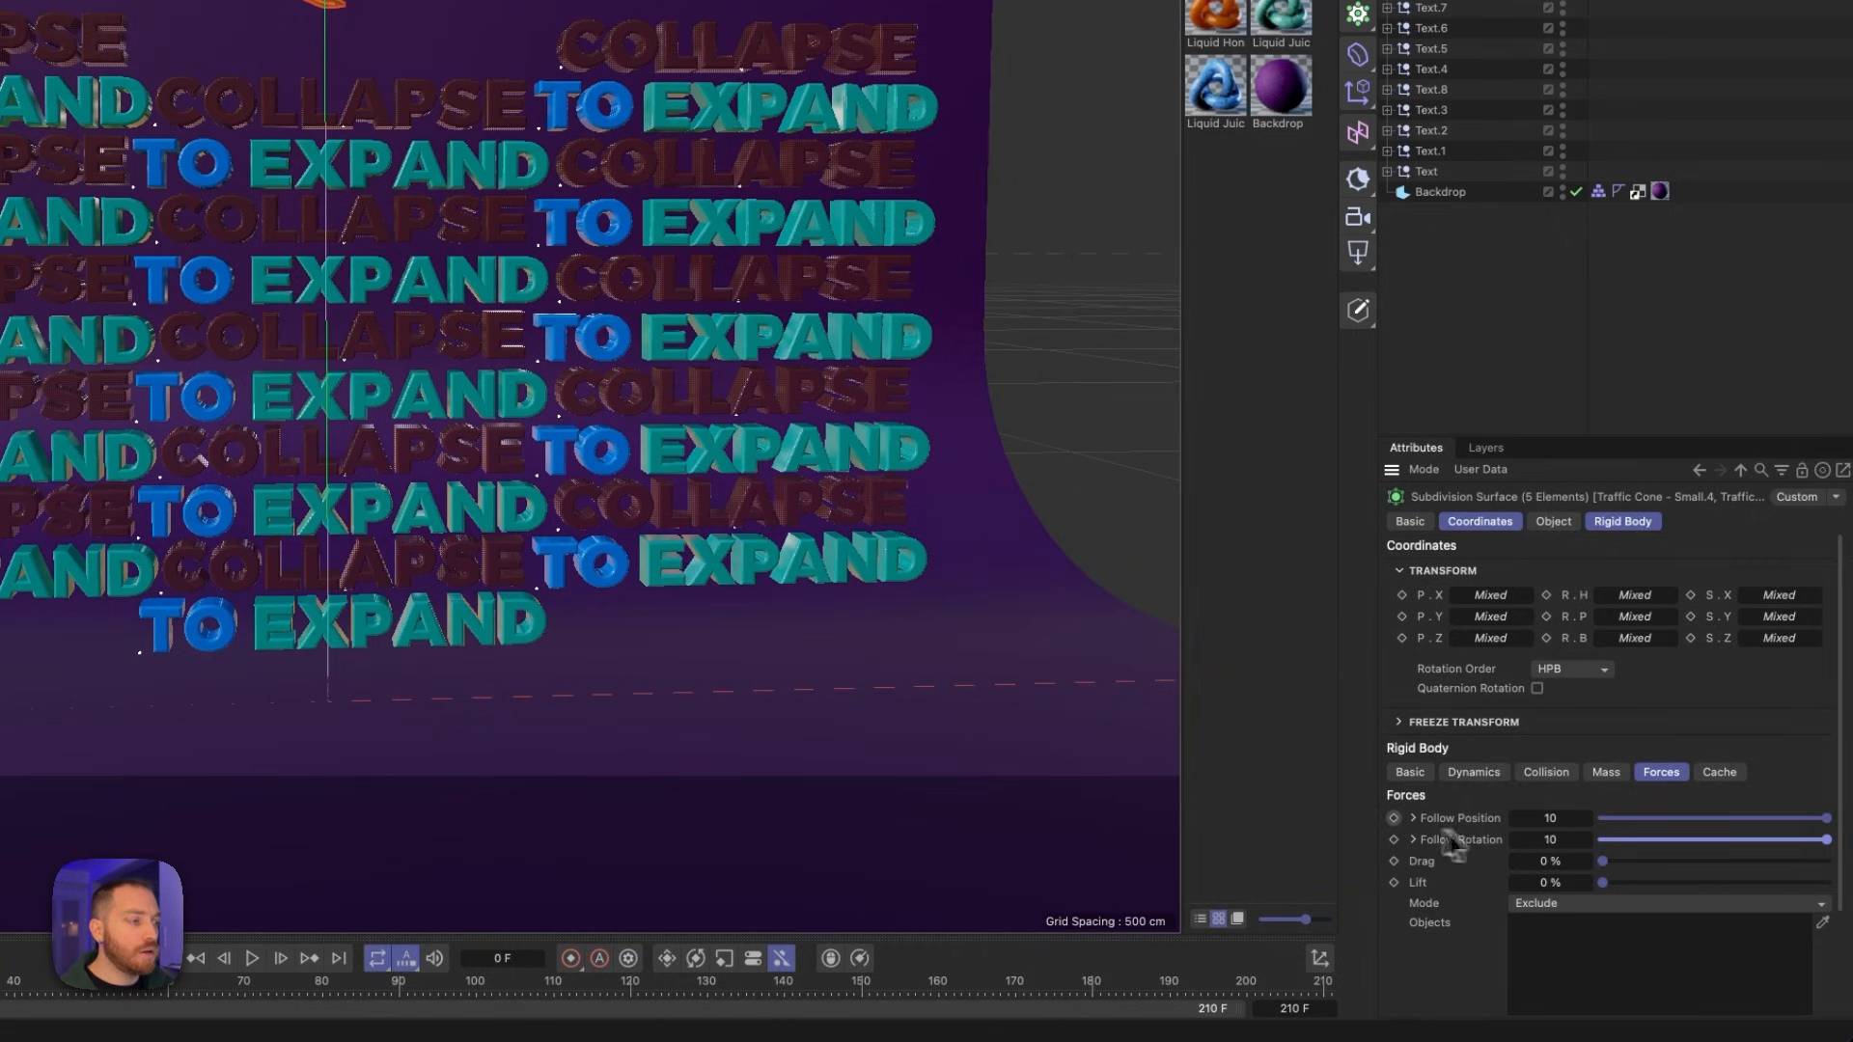
pyautogui.click(1394, 818)
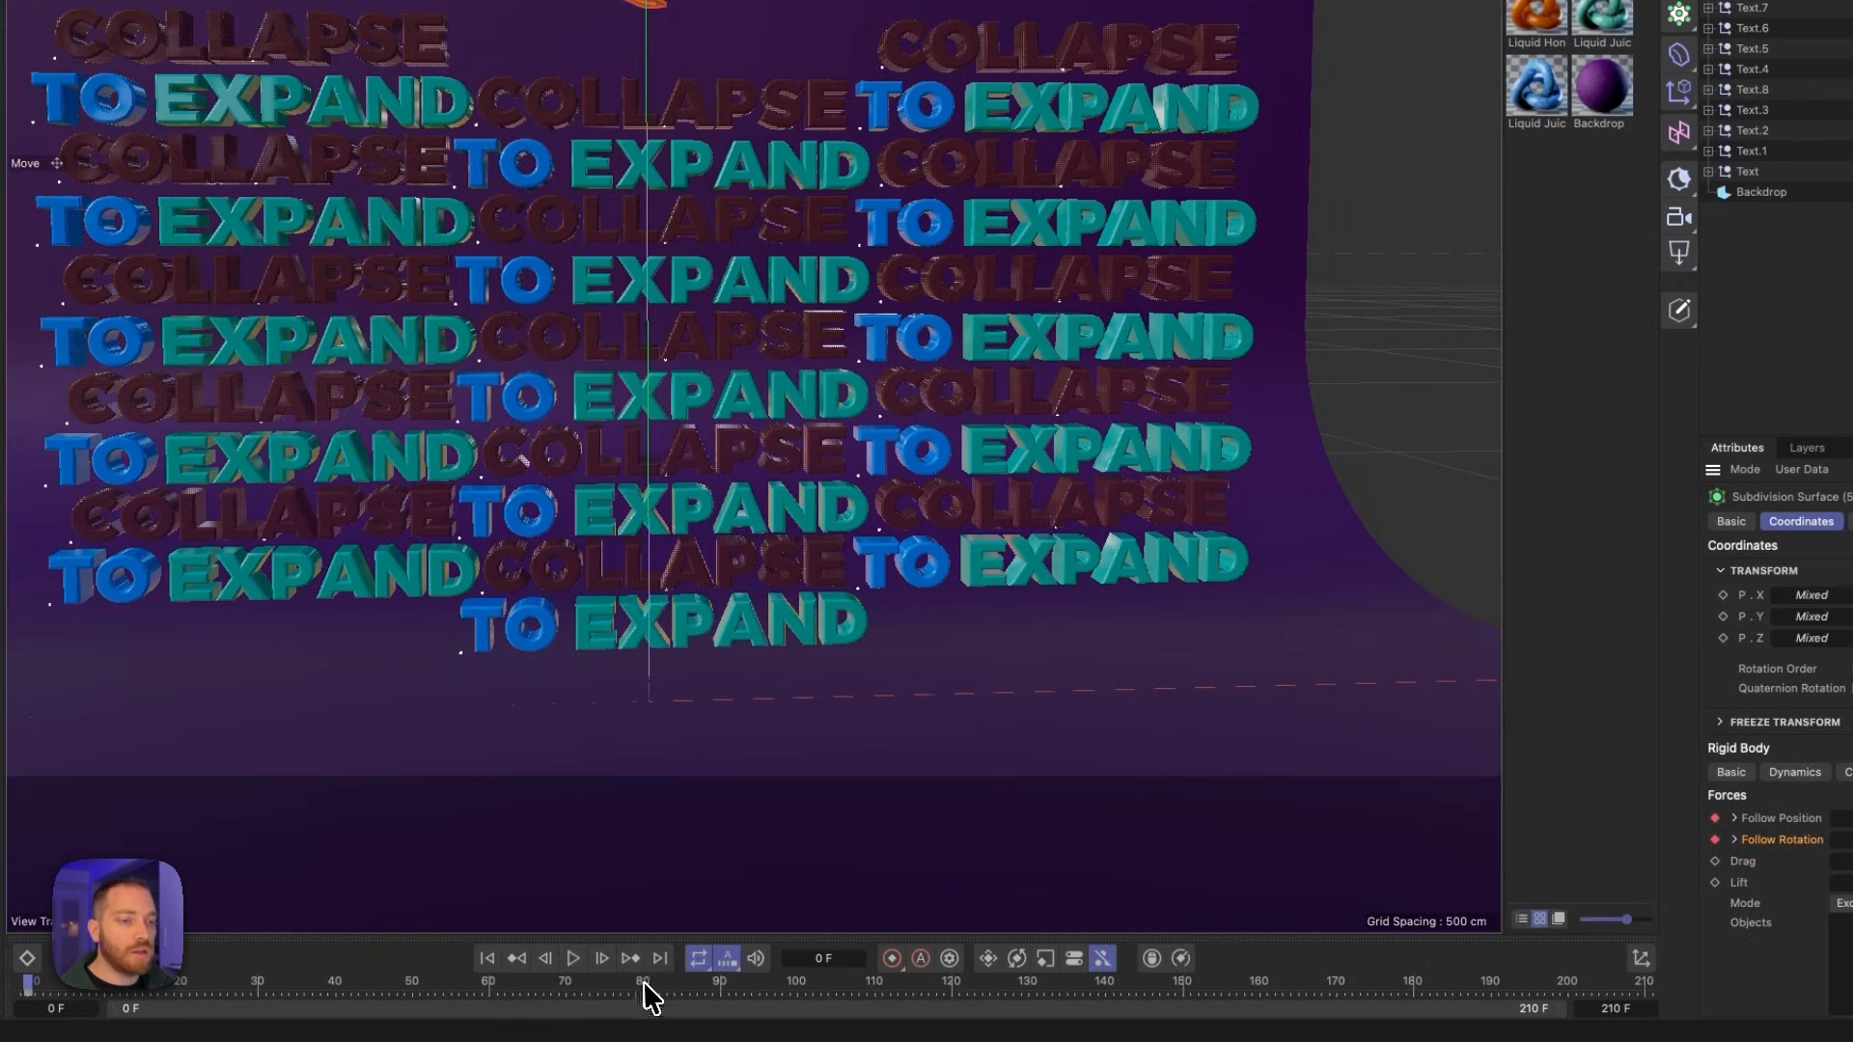
# - Keyframe the cones' Follow Position and Follow Rotation at 0 on frame 90
pyautogui.click(720, 989)
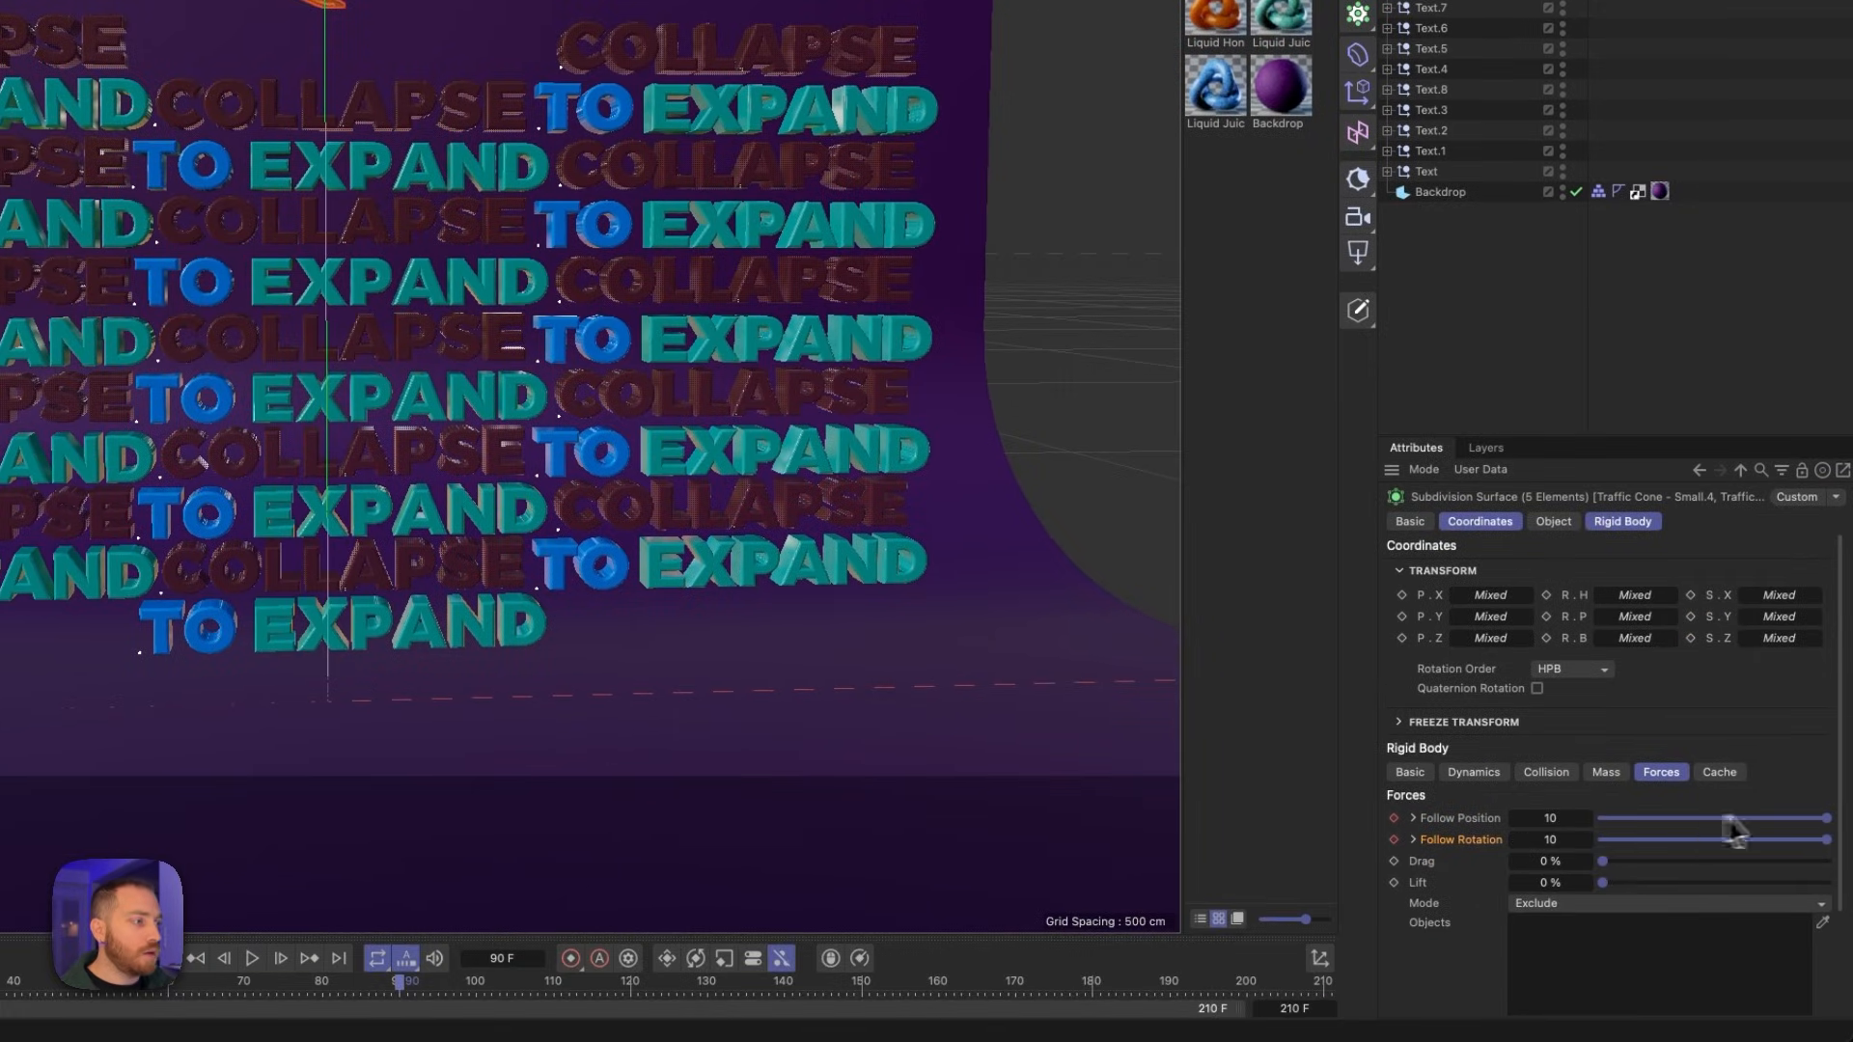
pyautogui.moveTo(1829, 832); pyautogui.dragTo(1548, 848)
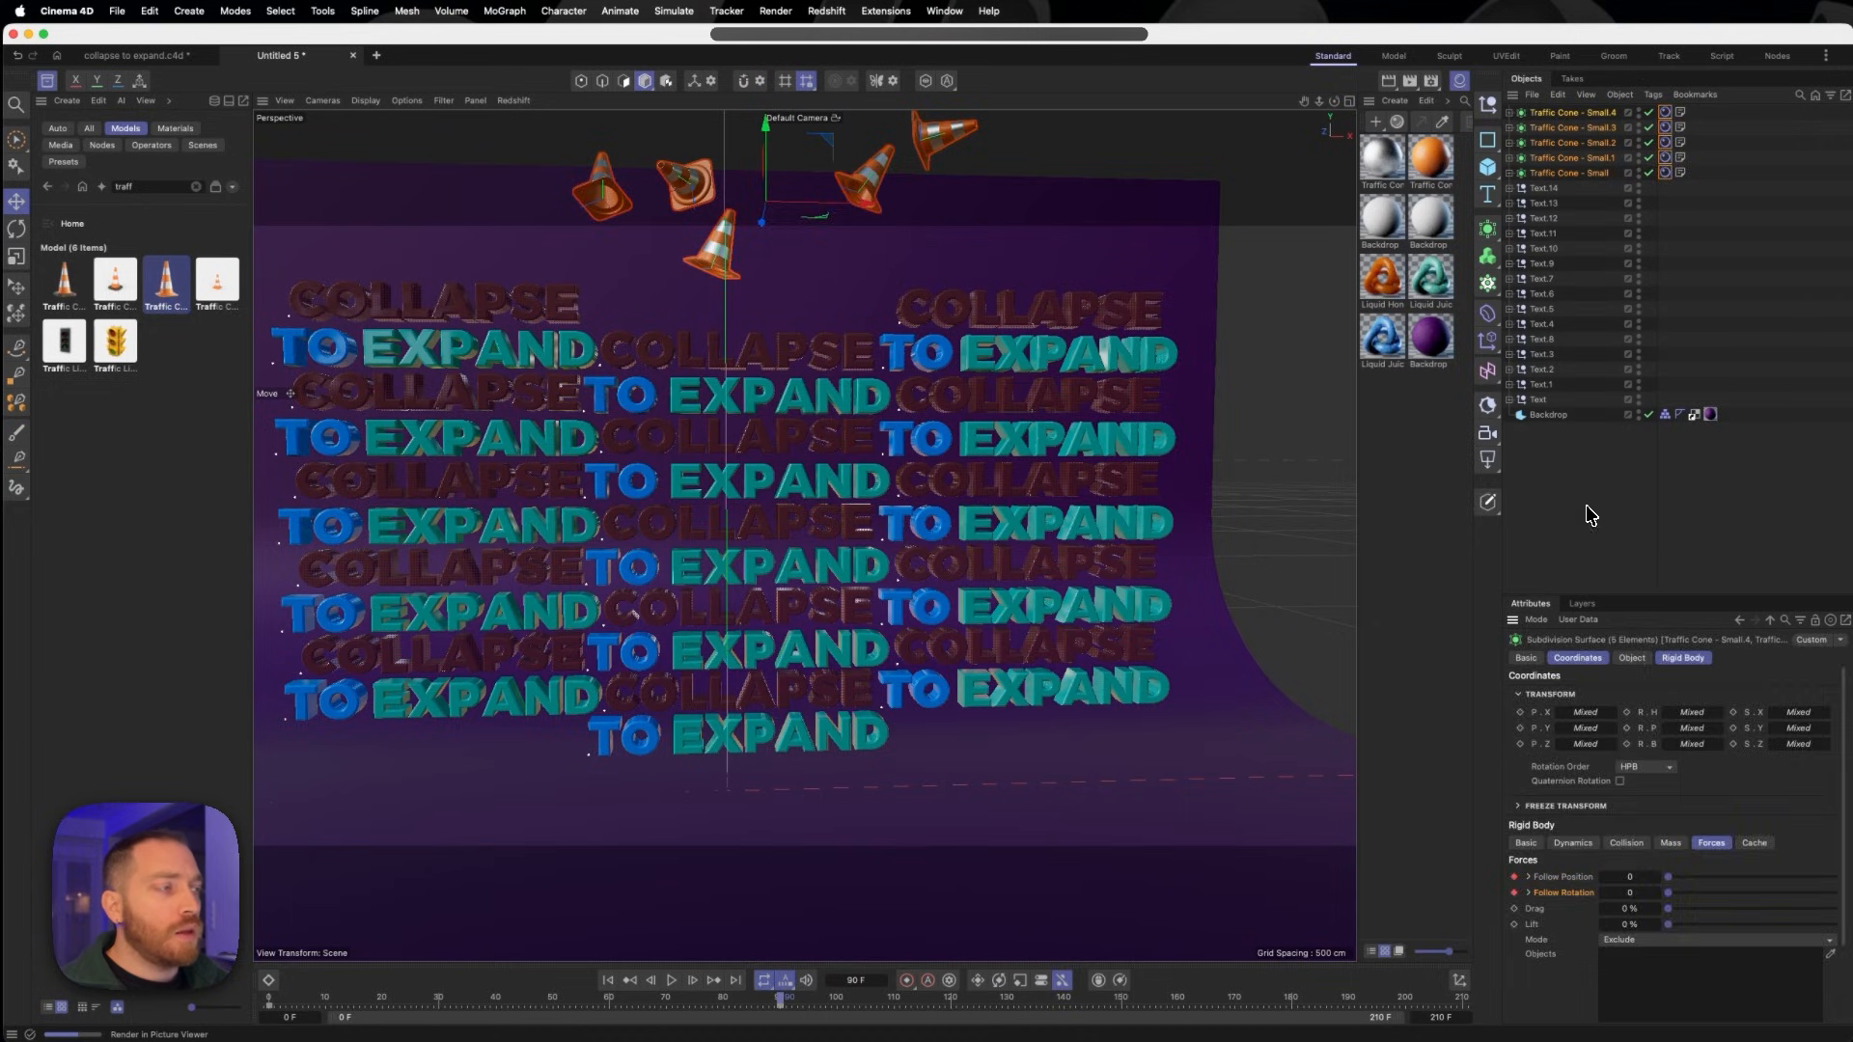
# - Move the zero Follow Position and Follow Rotation keys of Traffic Cone - Small.4 to frame 117
pyautogui.click(1571, 113)
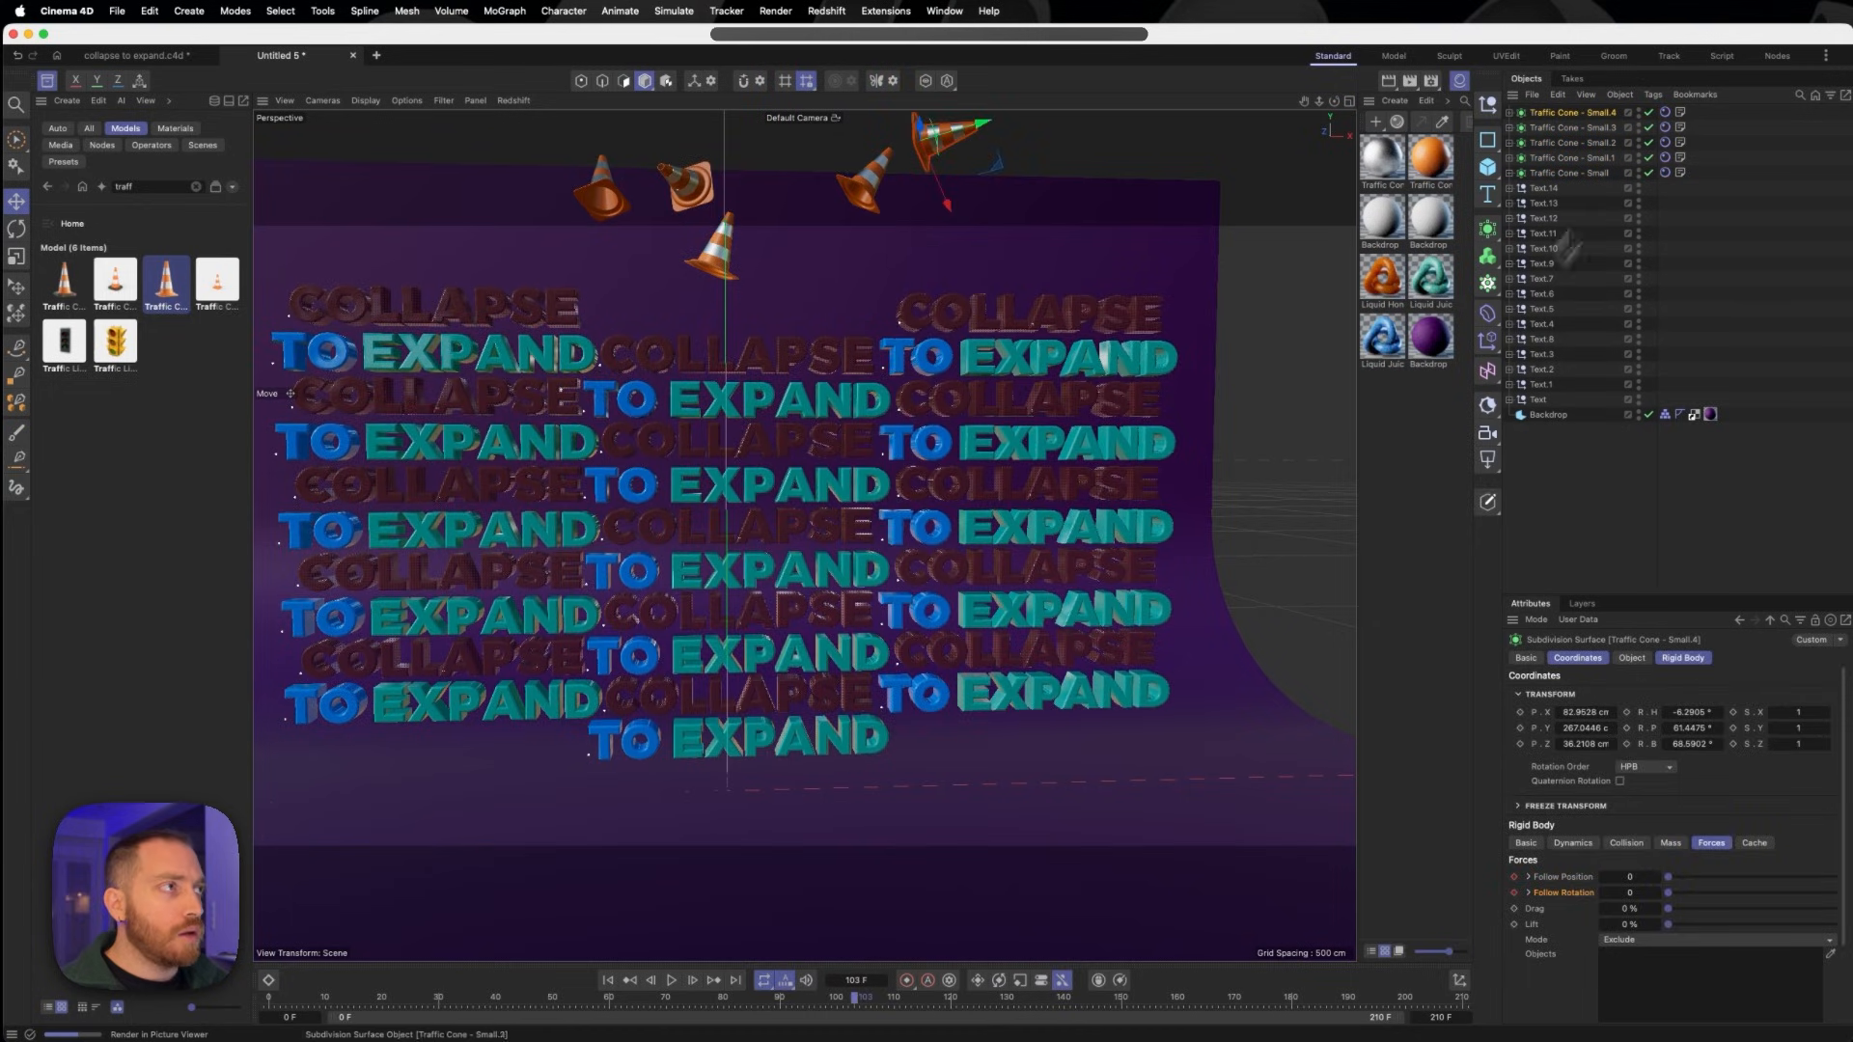
pyautogui.click(1669, 118)
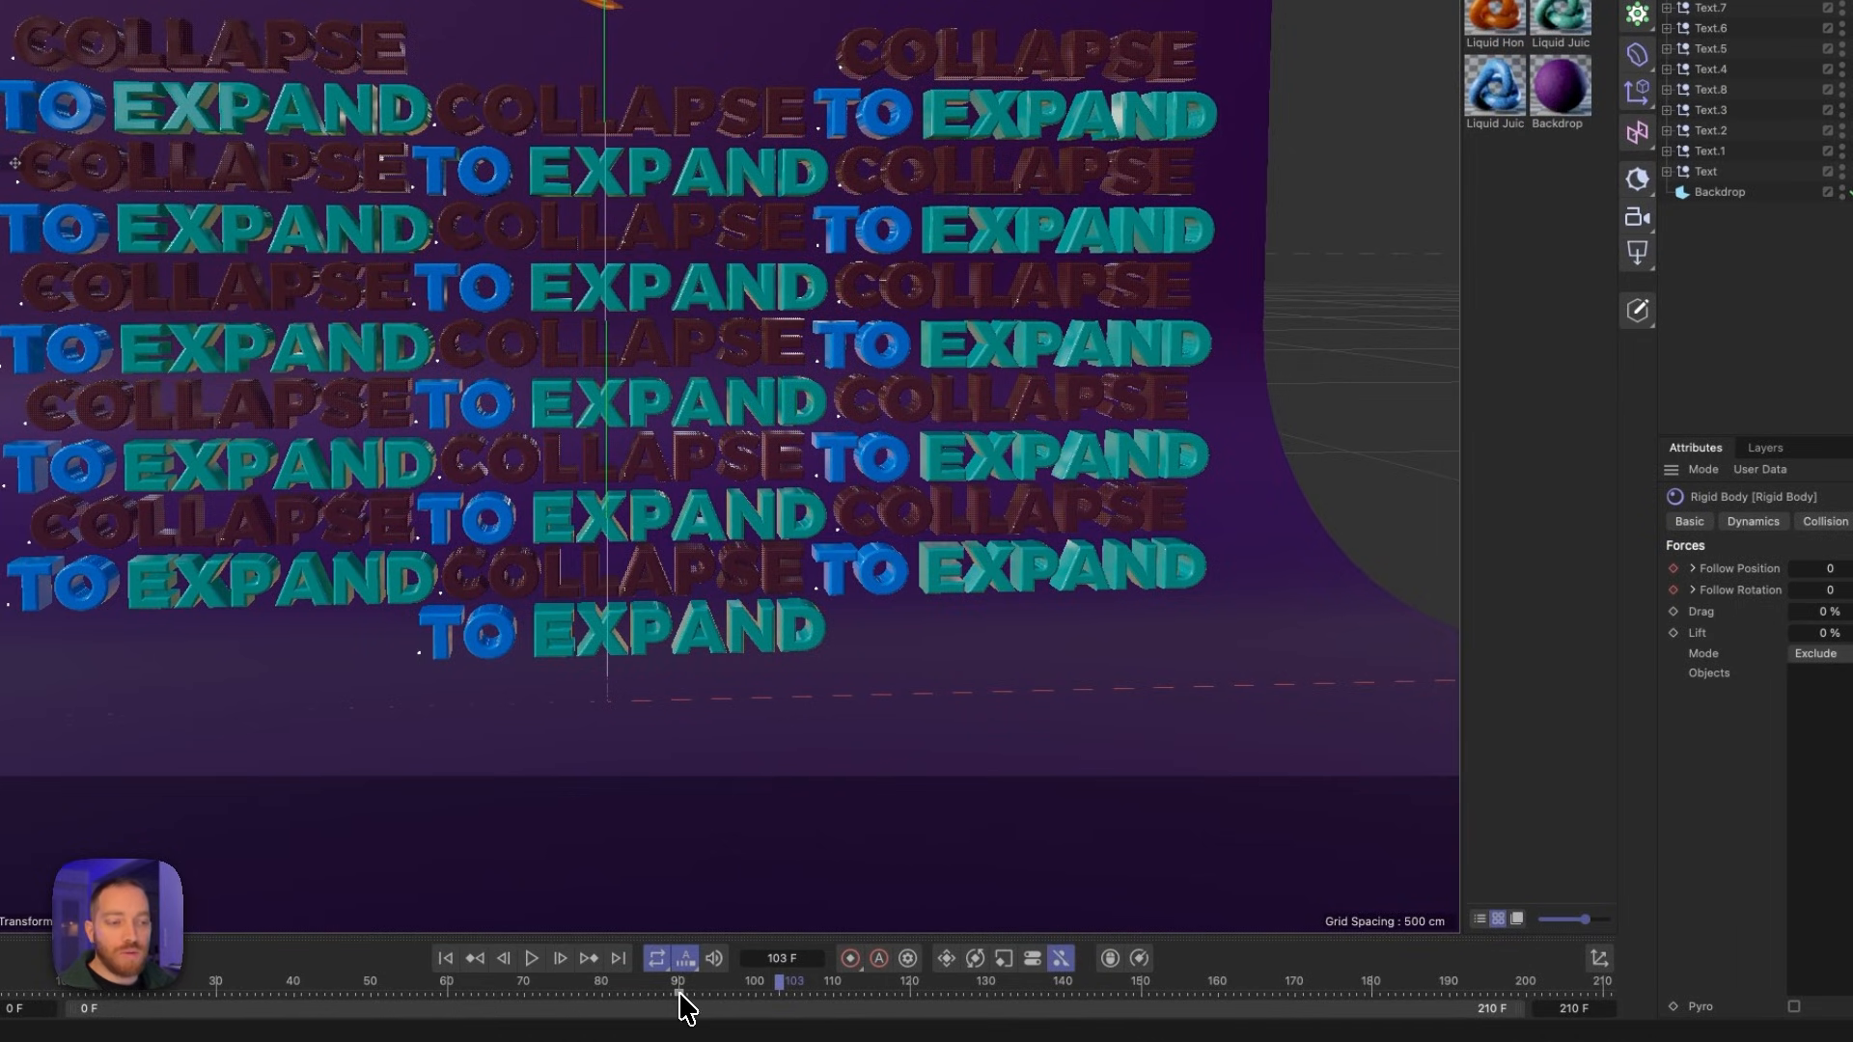
pyautogui.click(701, 990)
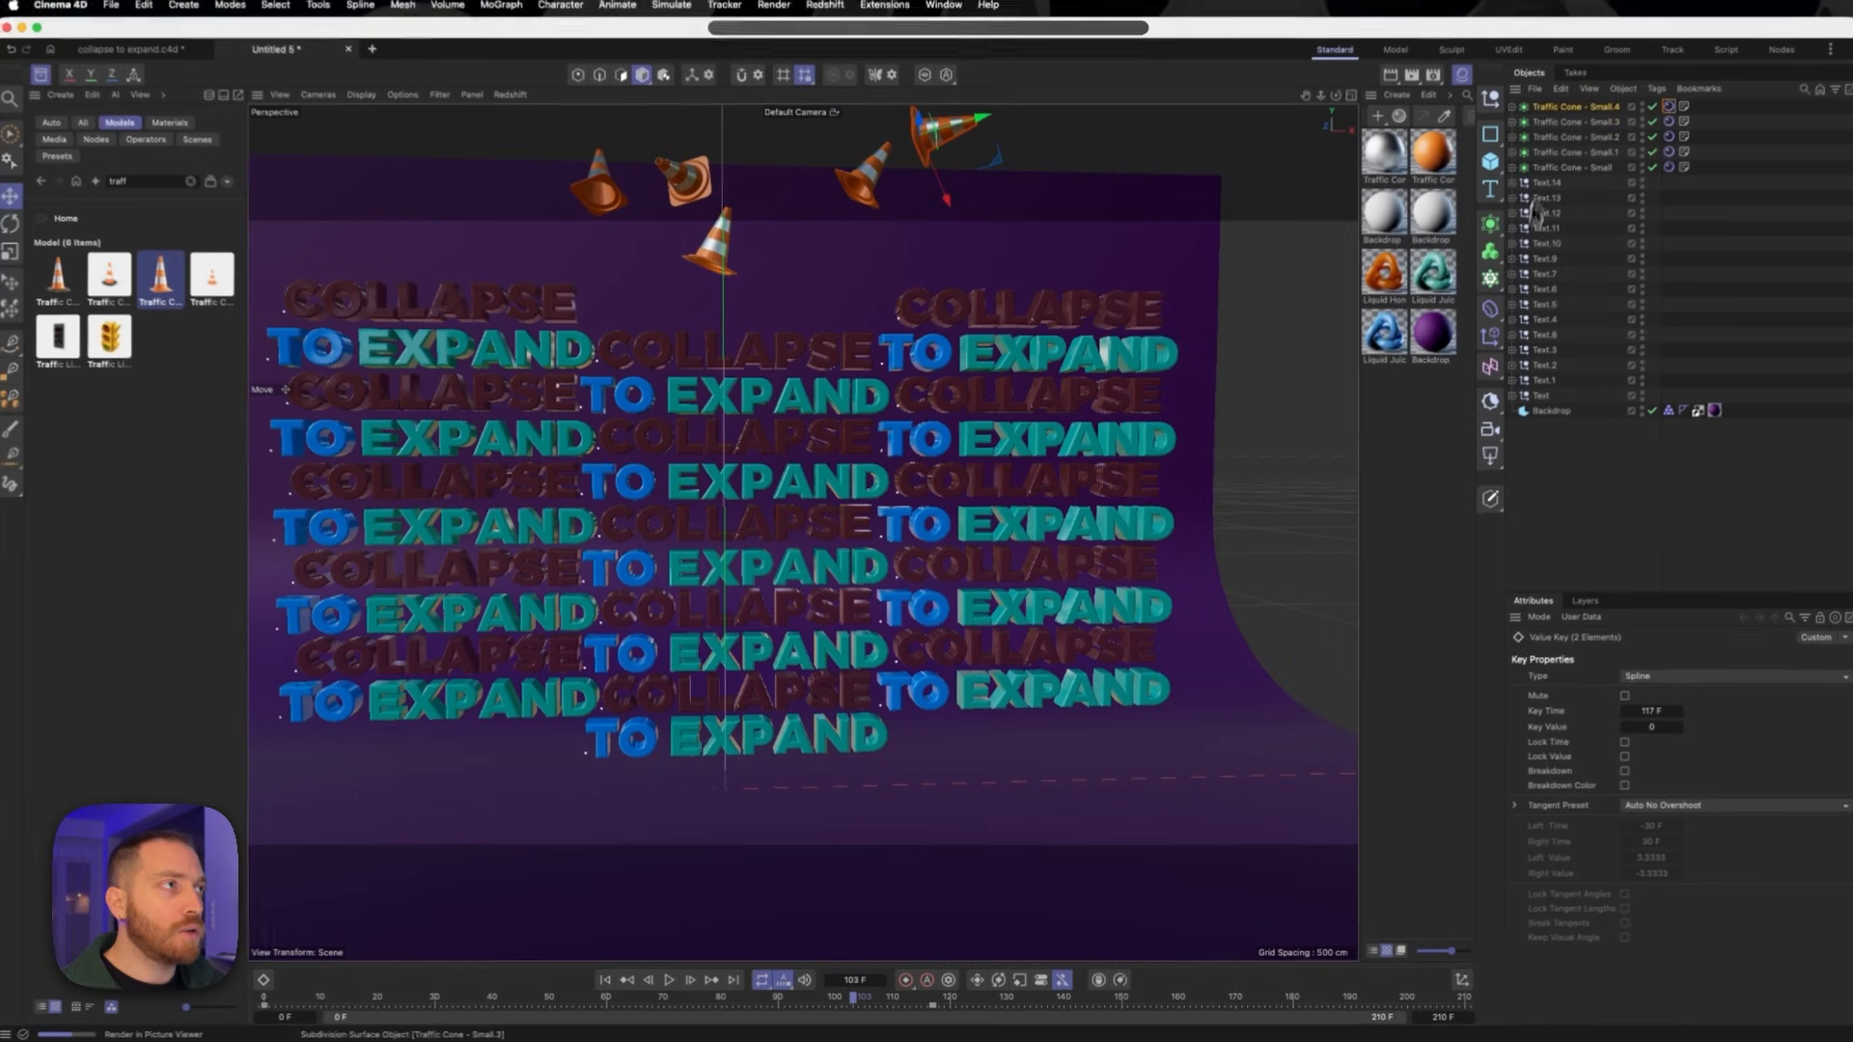
# - Move the zero Follow keys of cone Small.3 to frame 95 and of Small.2 to frame 69, and select cone Small.1
pyautogui.click(1574, 128)
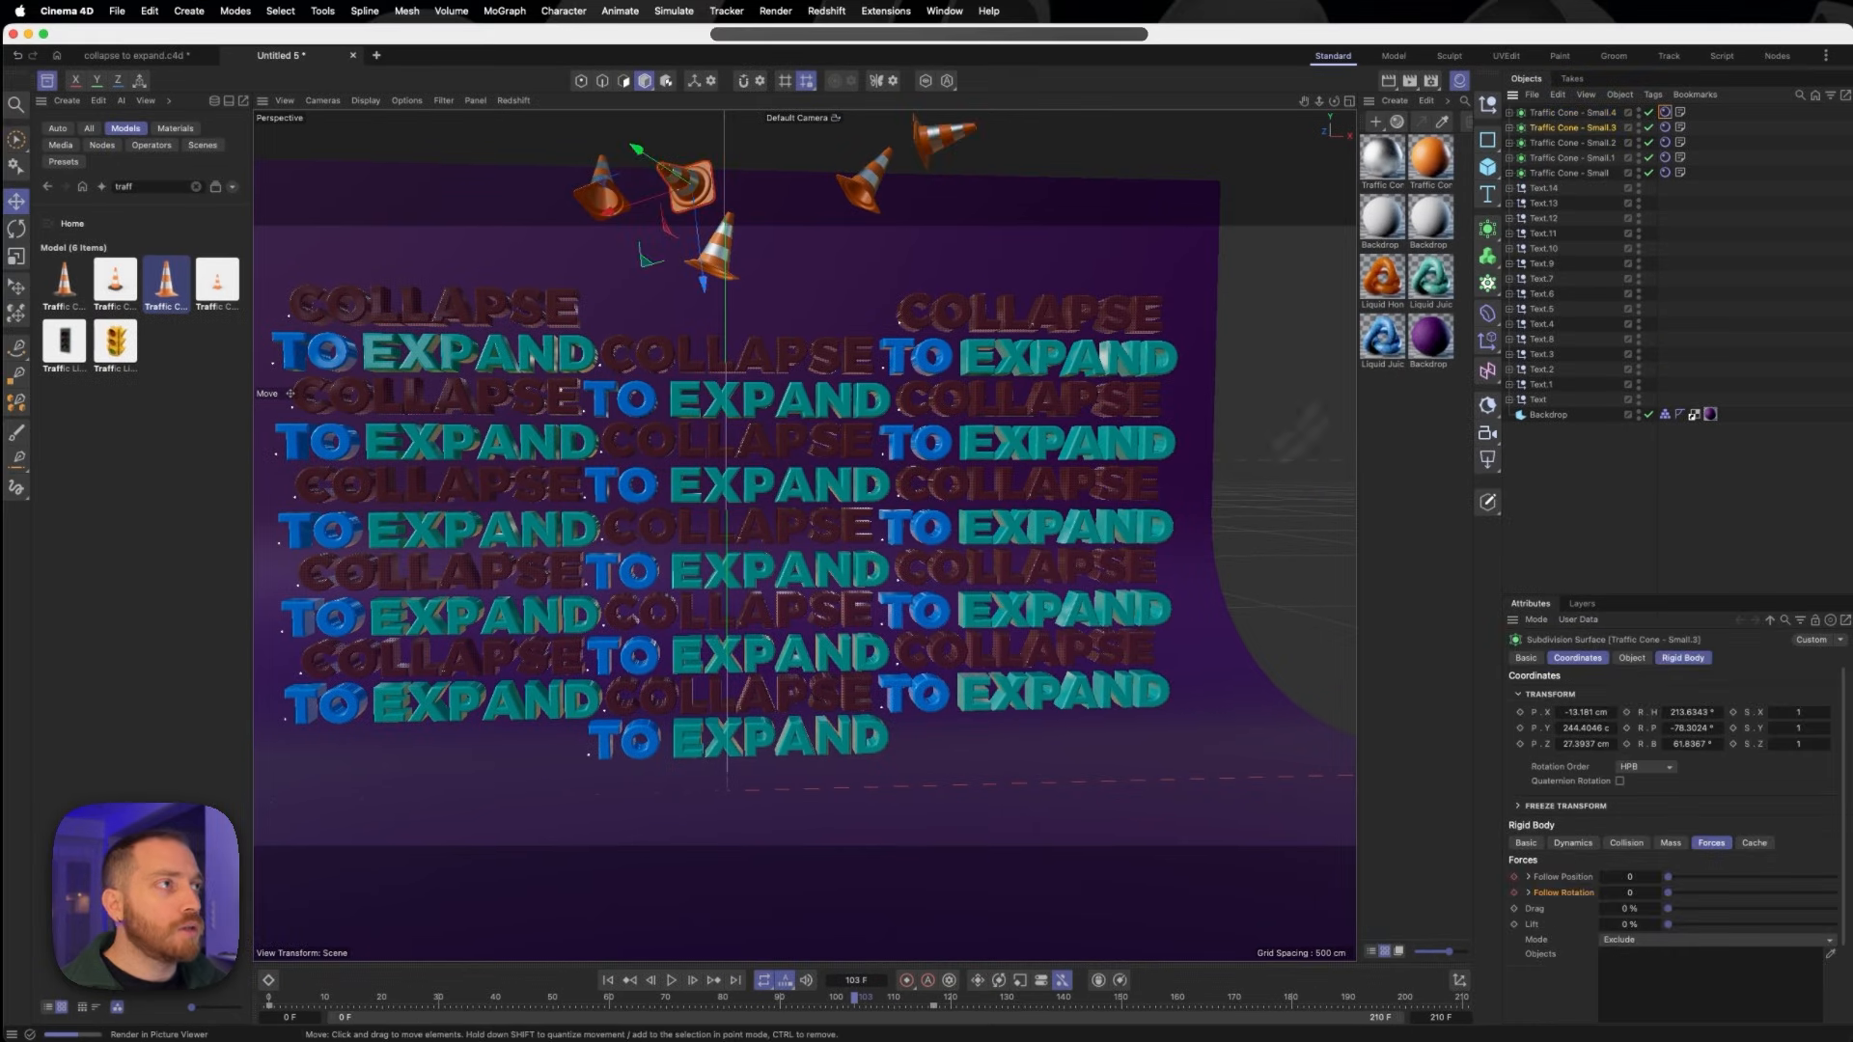
pyautogui.click(931, 1004)
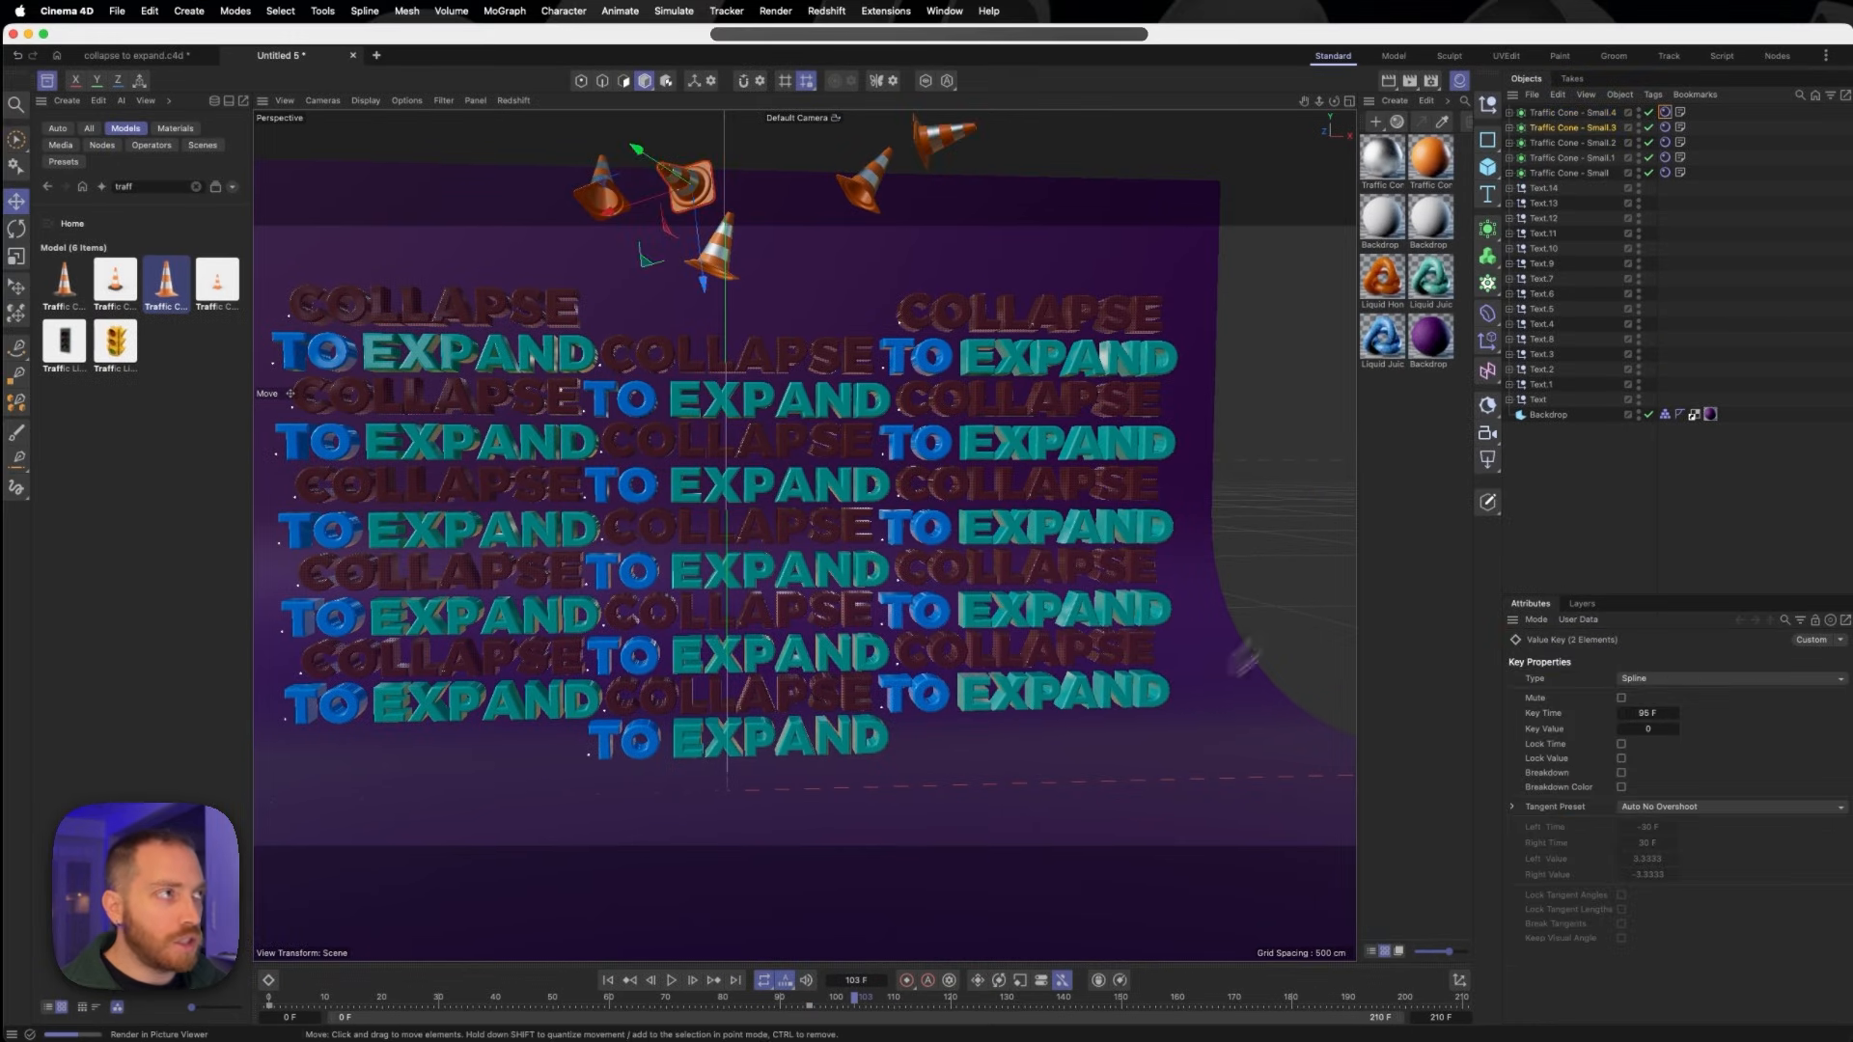
pyautogui.click(1573, 143)
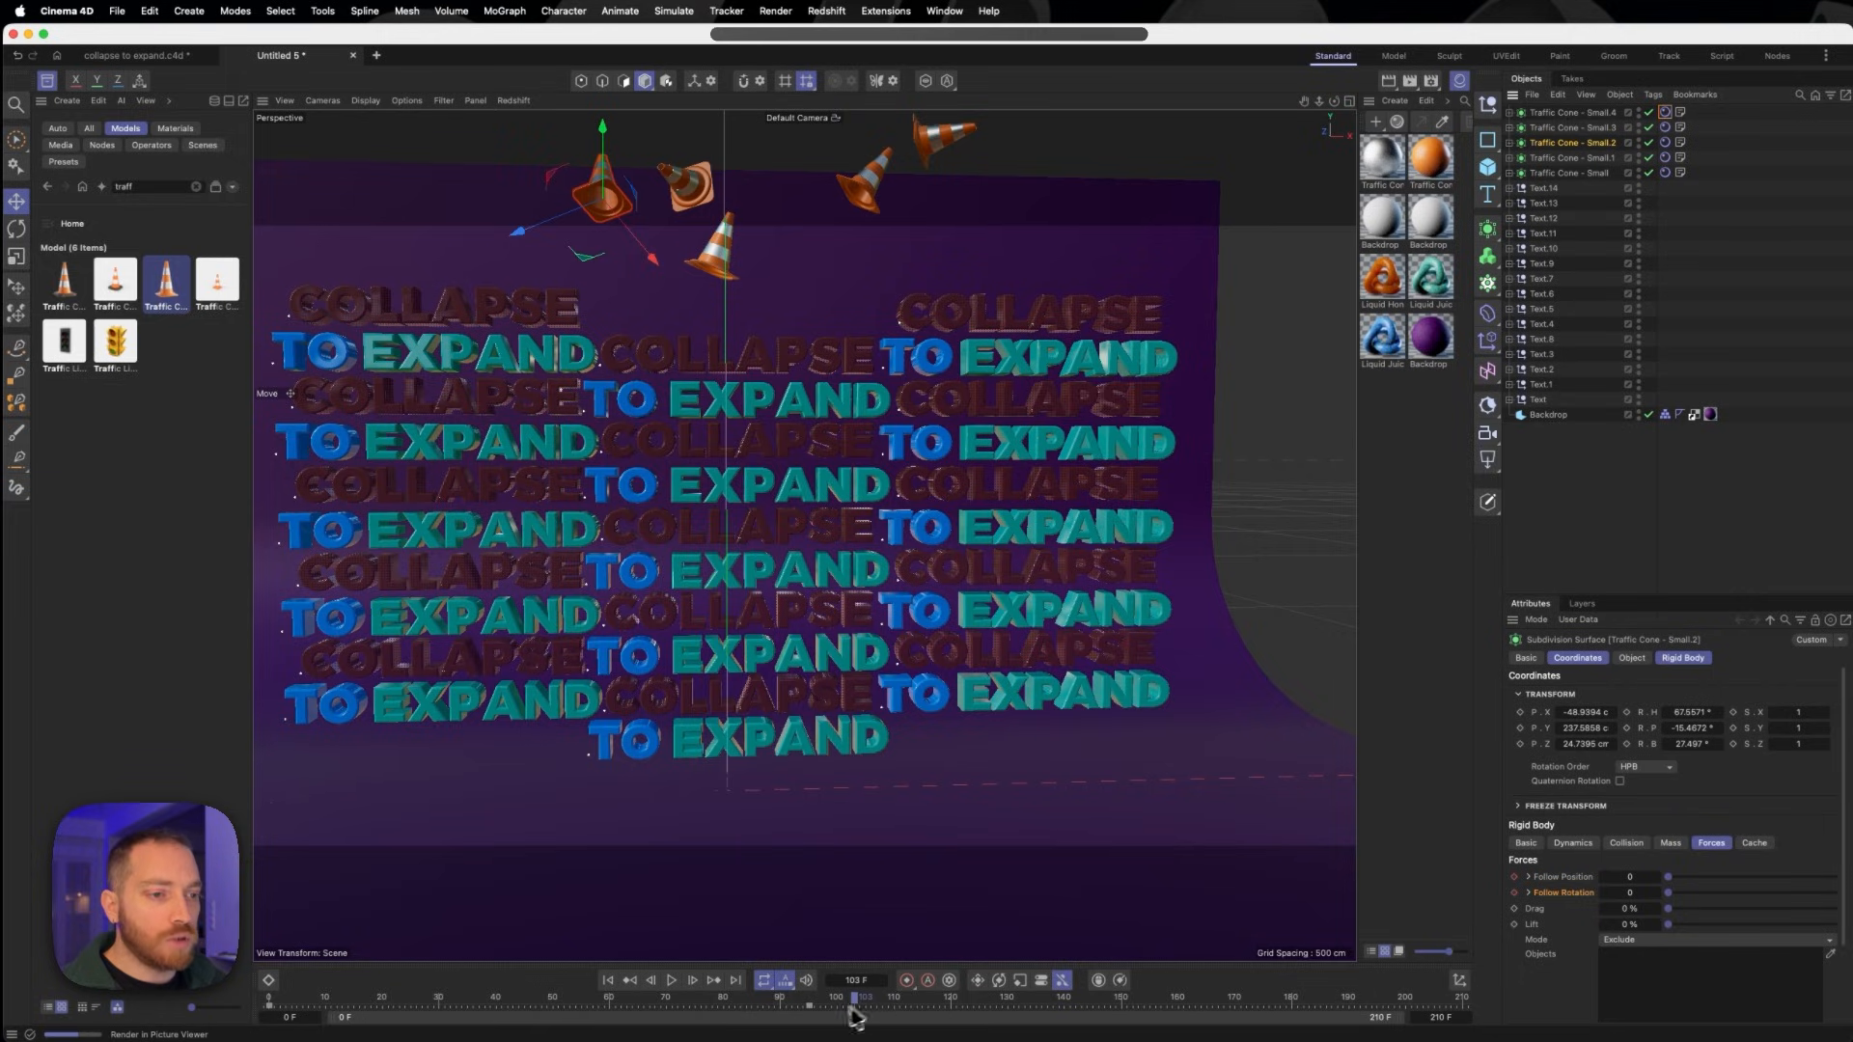
pyautogui.moveTo(811, 1006); pyautogui.dragTo(661, 1007)
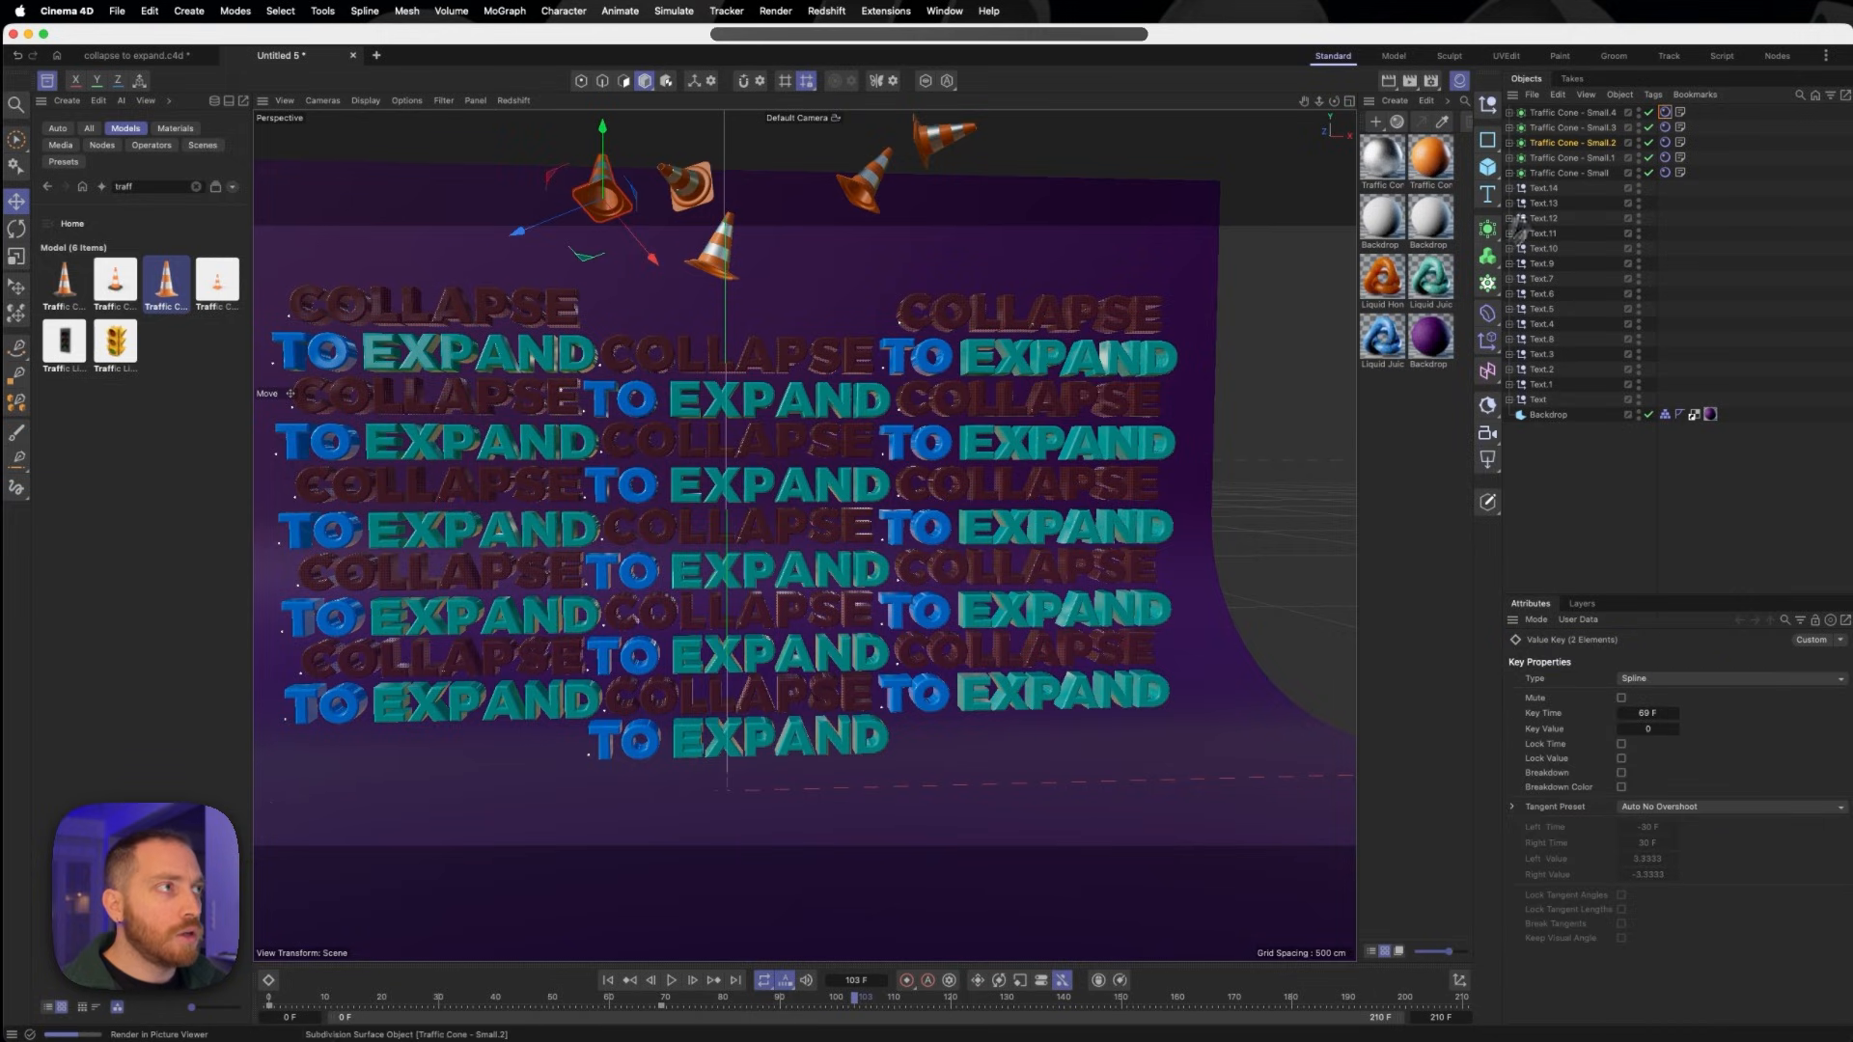
pyautogui.click(1578, 158)
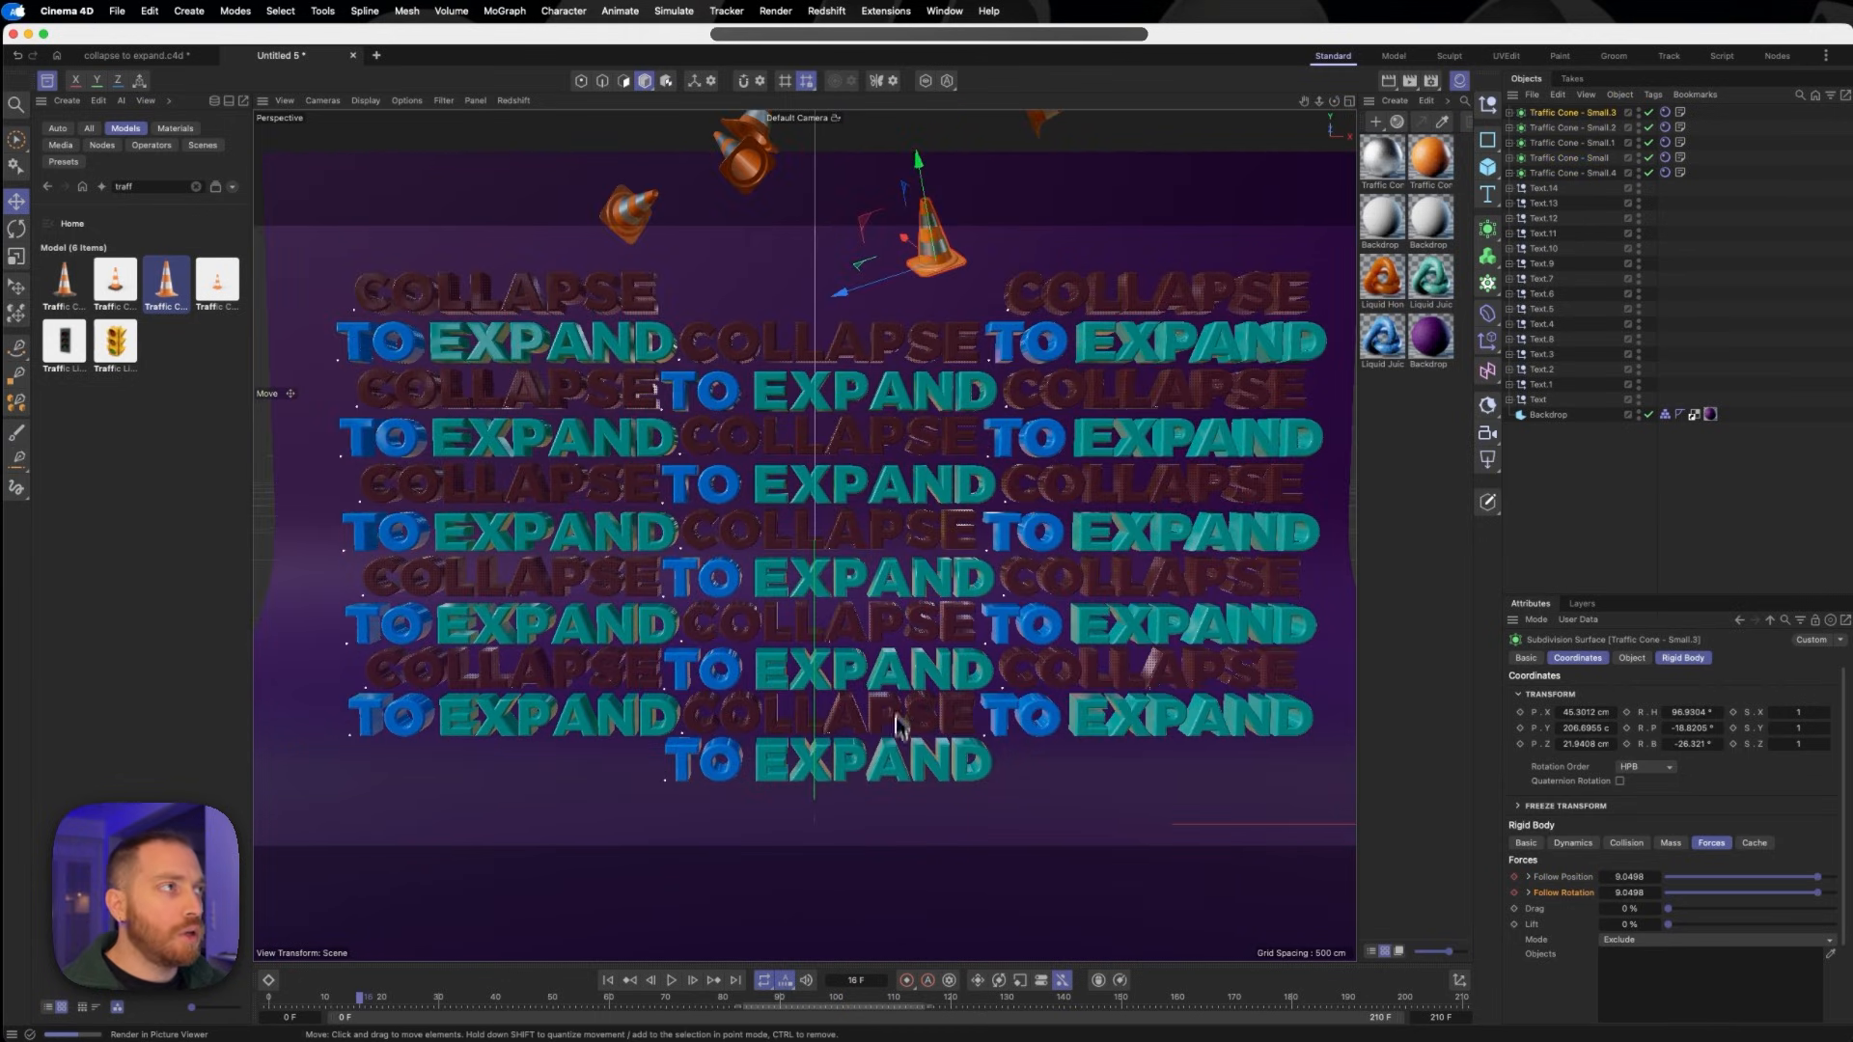
# - Play the simulation to check the staggered fall of the cones with the letters, and stop it near the end
pyautogui.click(670, 980)
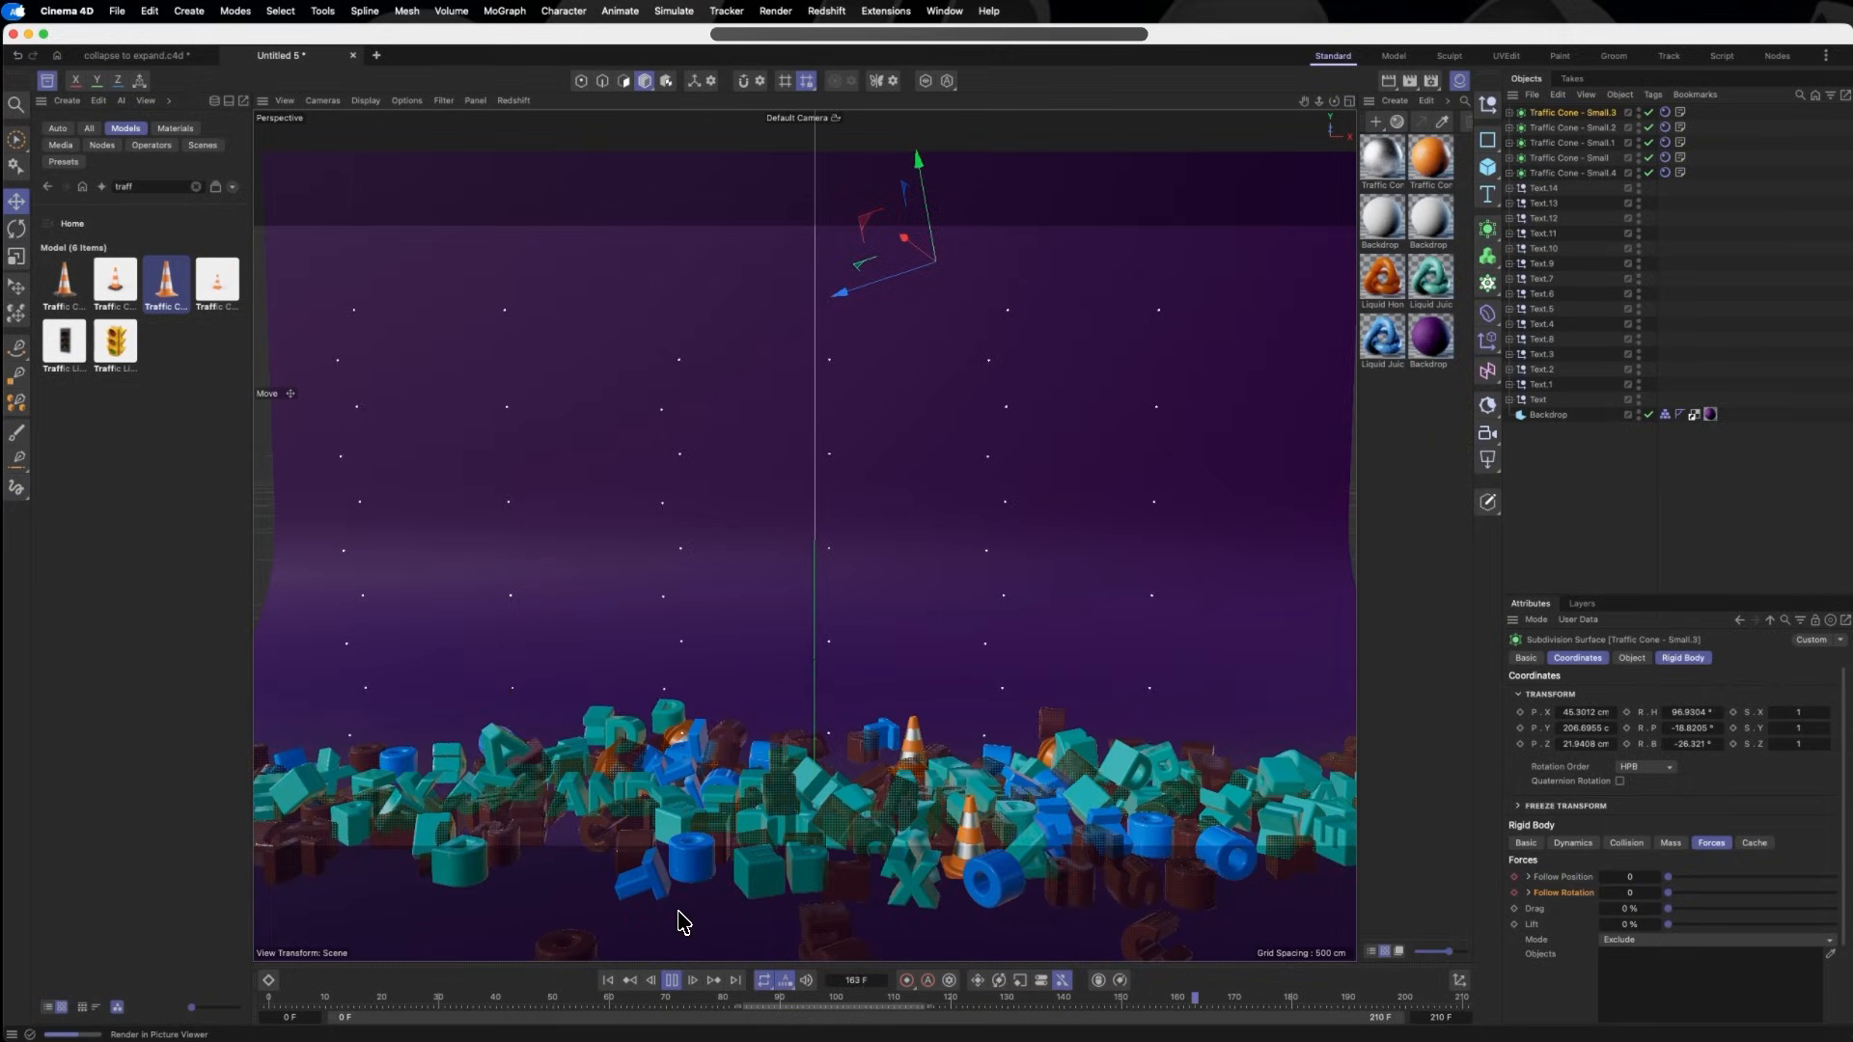
pyautogui.click(672, 985)
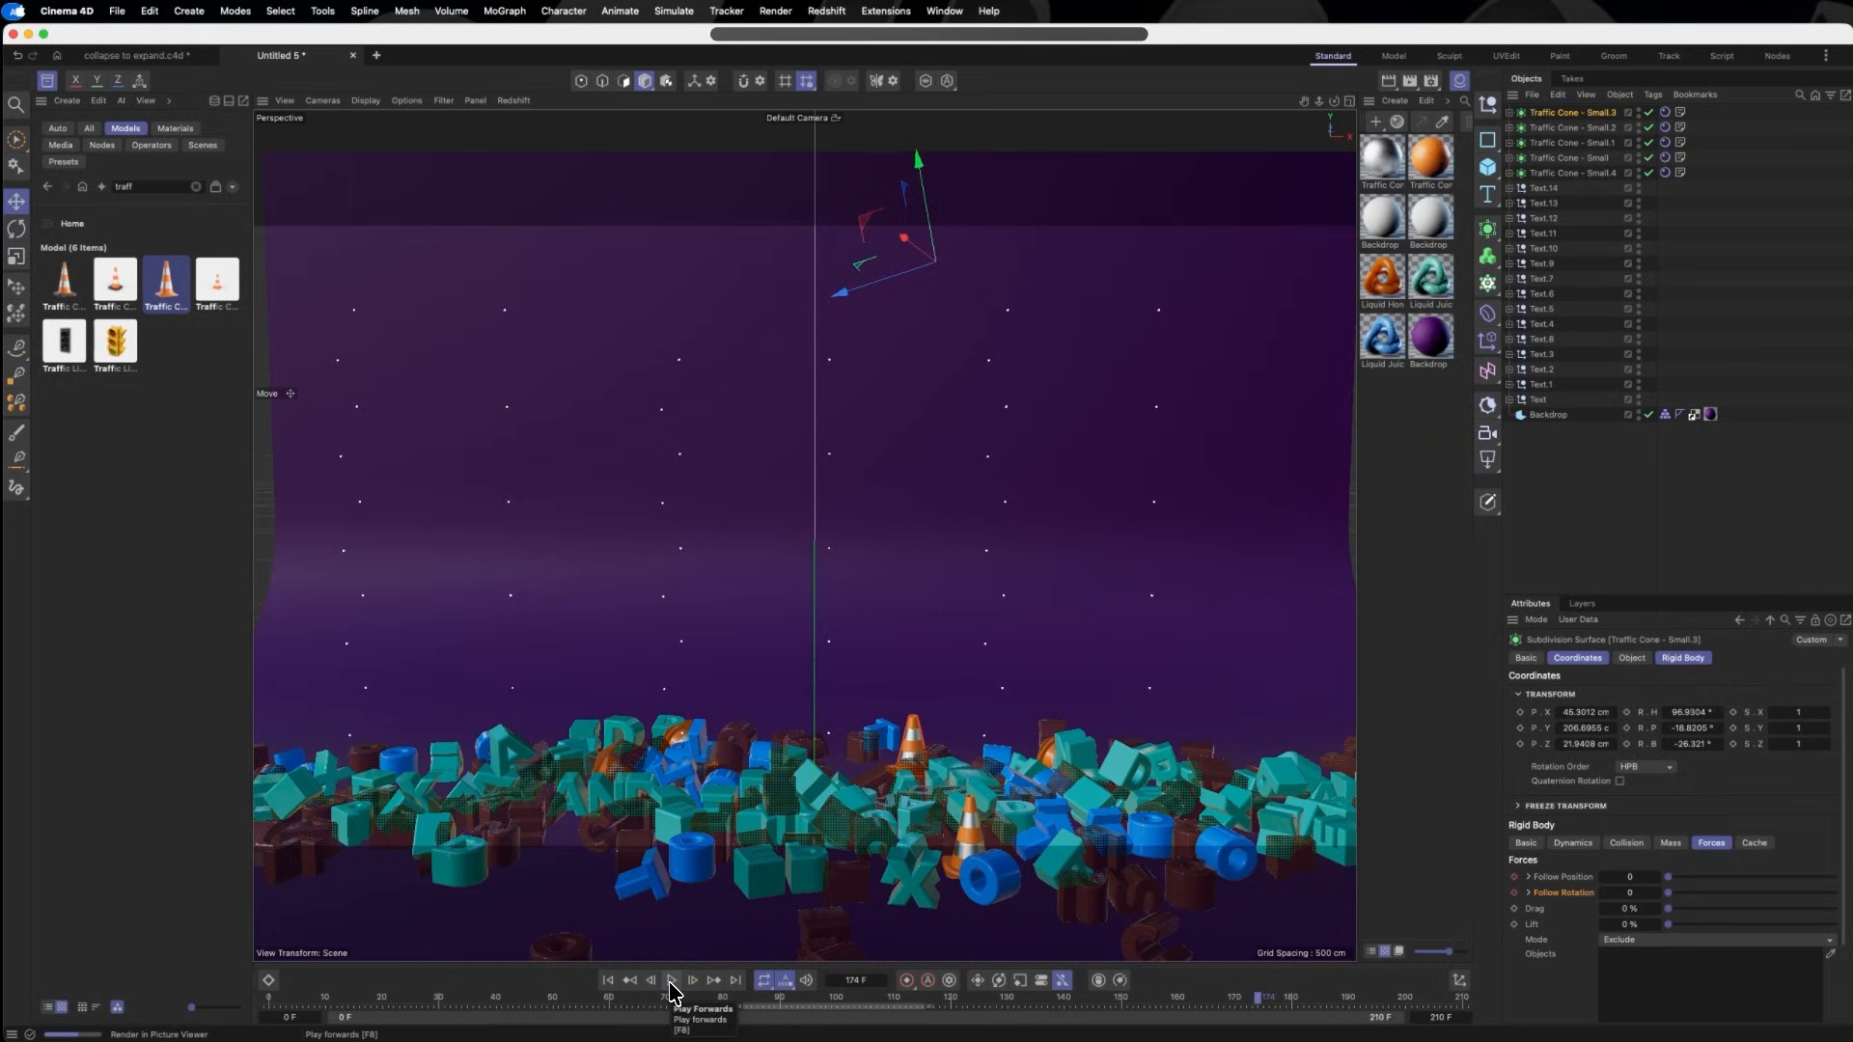